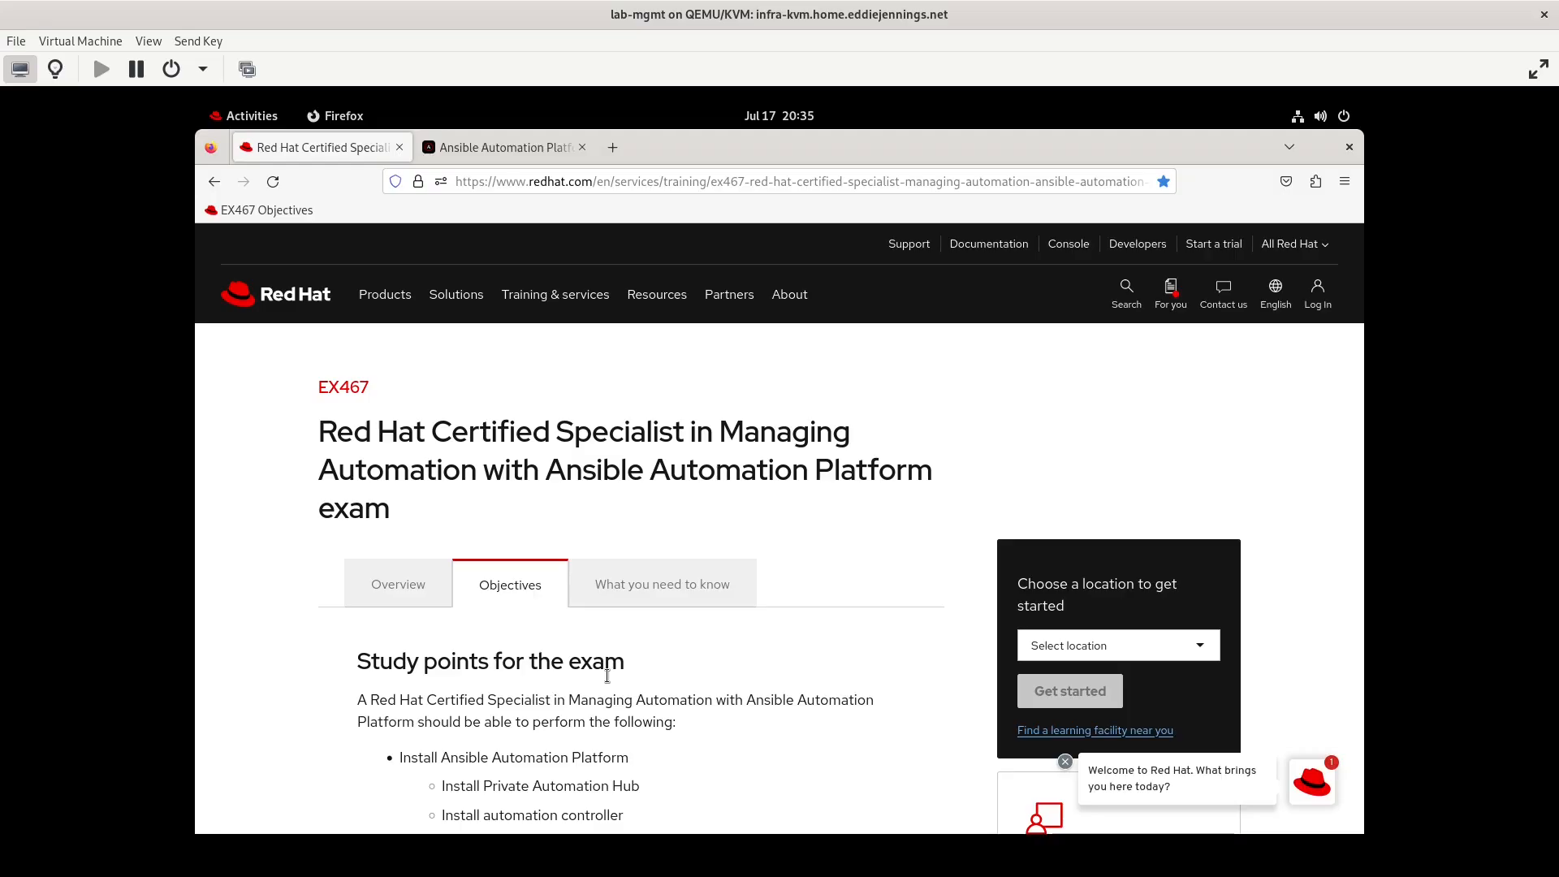
Review the EX467 exam objectives, and log in to Ansible Automation Platform as testuser1 with the account password.
scroll(606, 676, "down", 10)
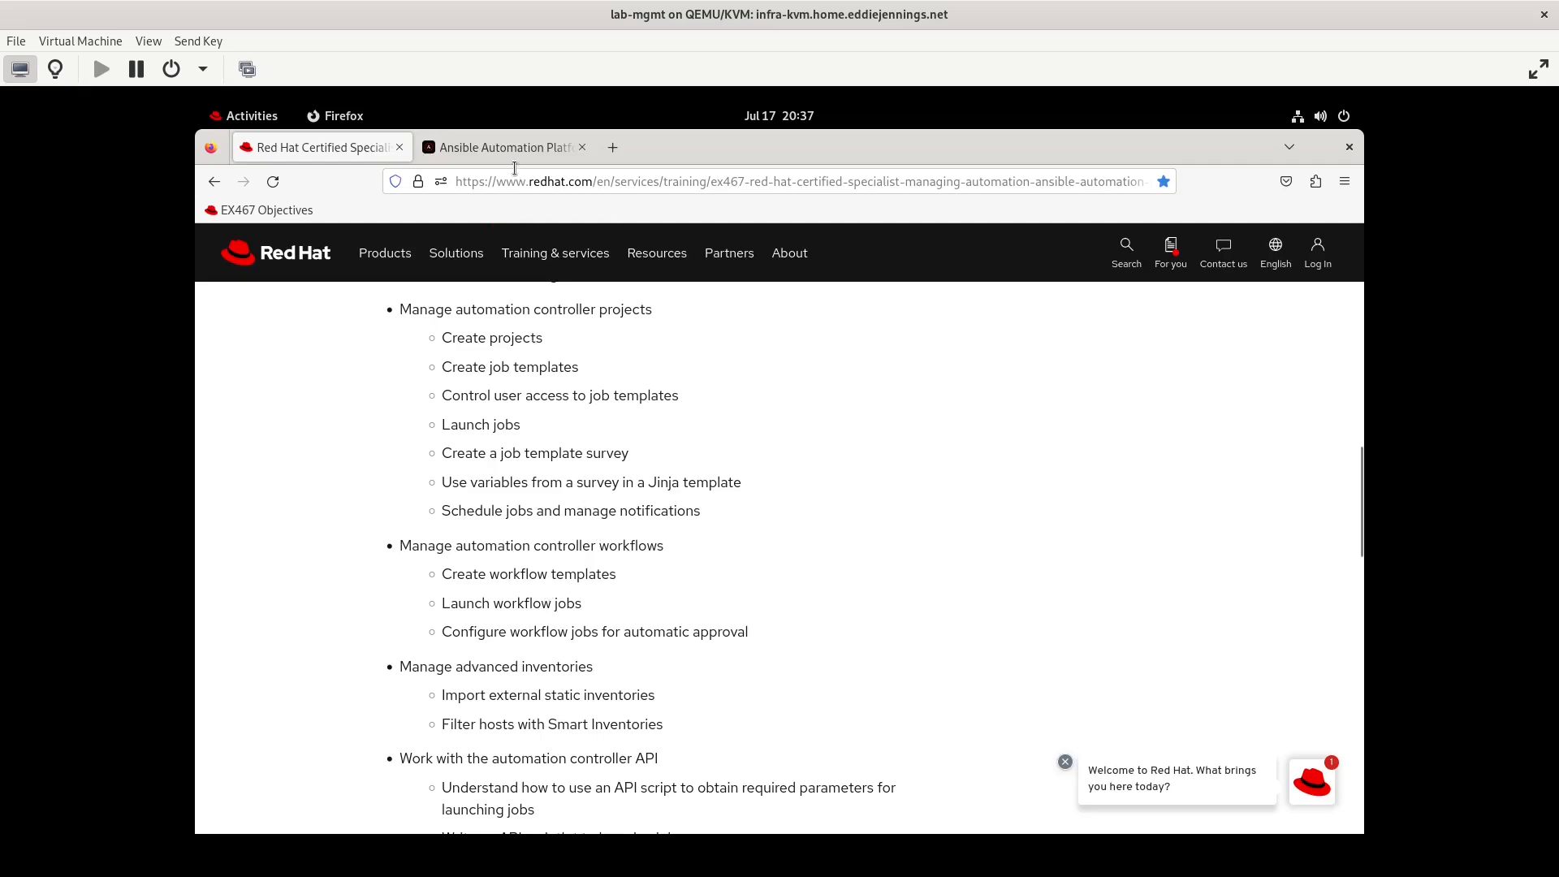
left_click(498, 150)
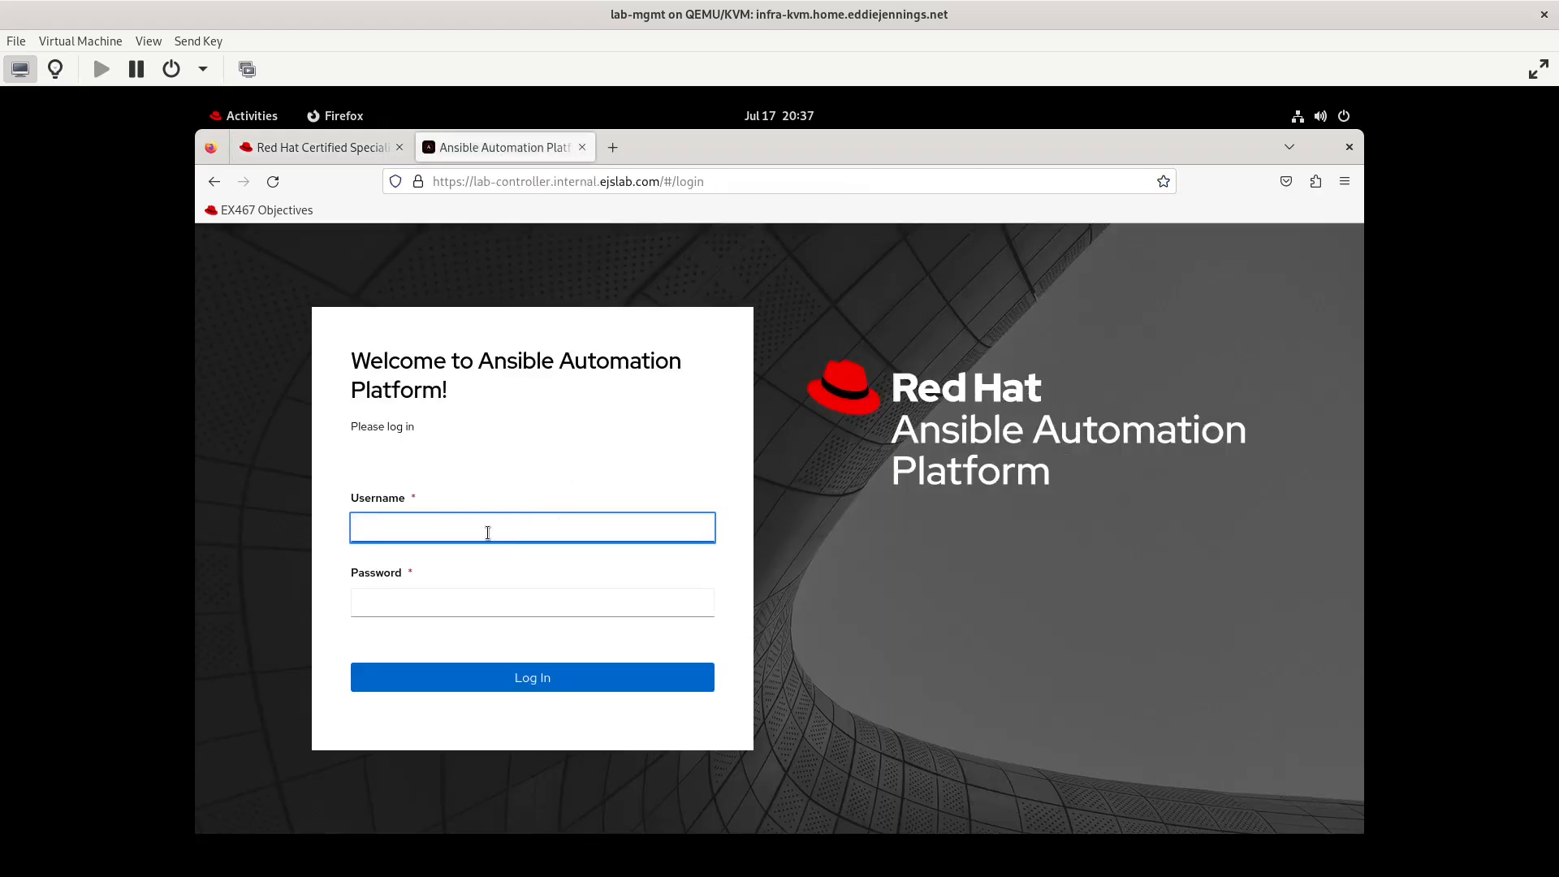
type("testuser1")
key("Tab")
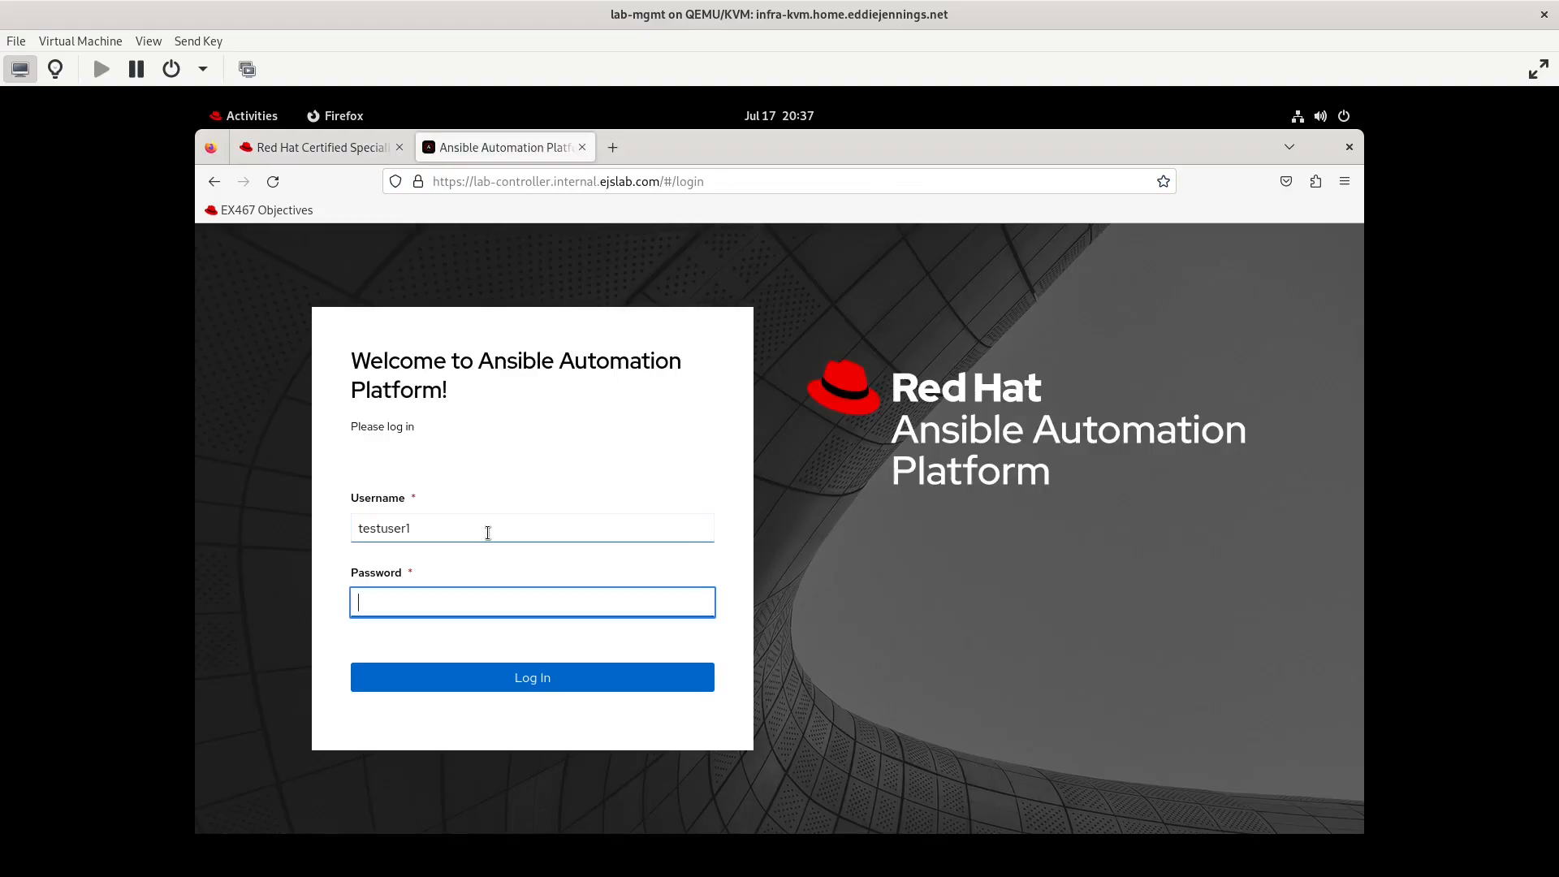
type("•••••••••••••••••")
key("Return")
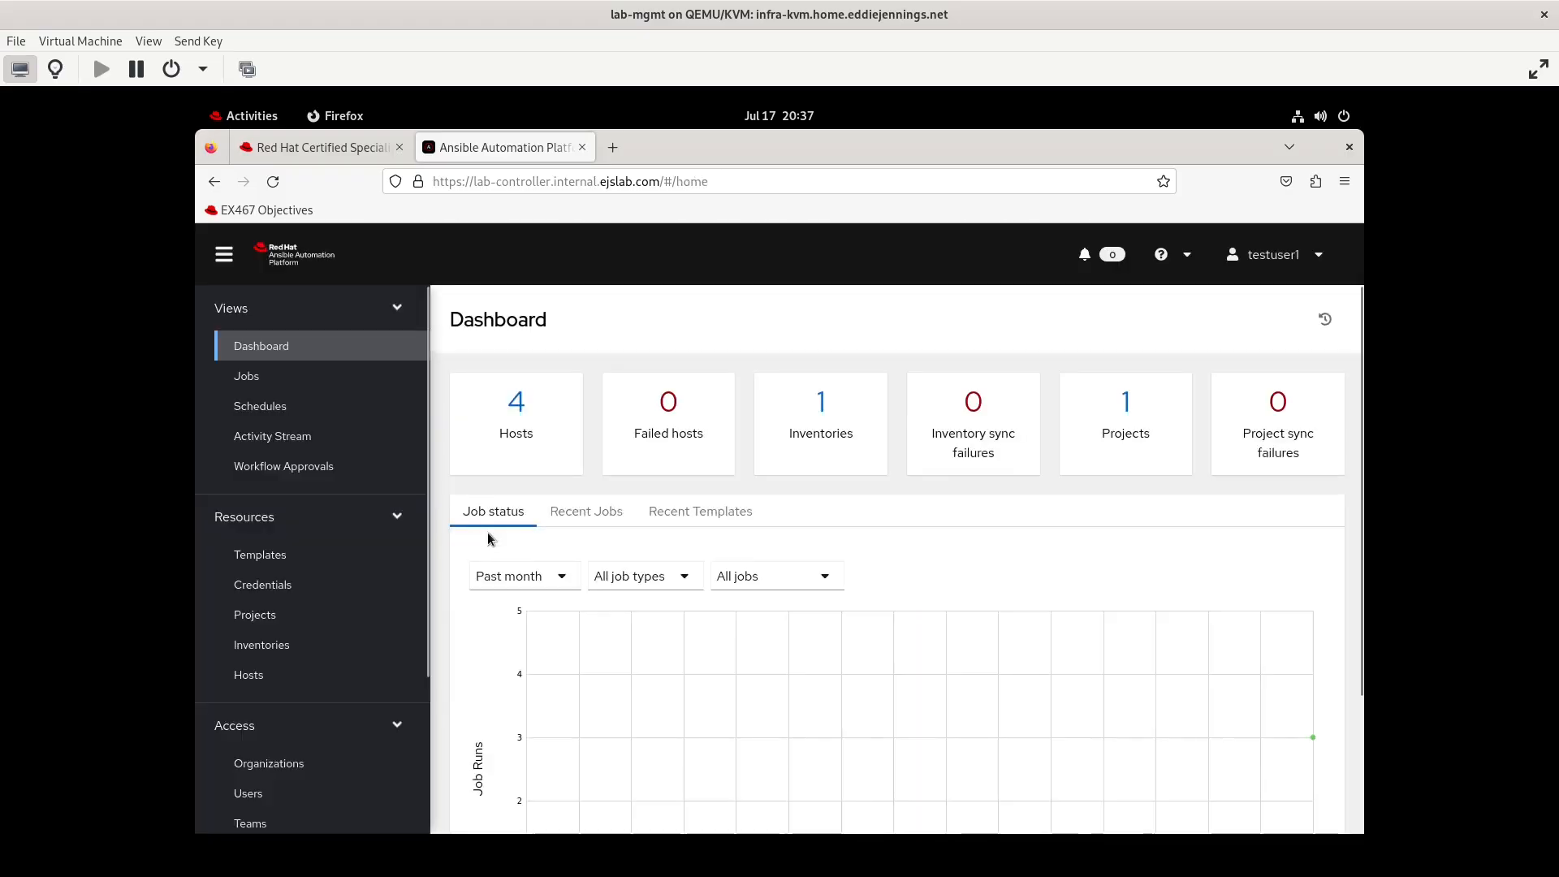
Open the templates list and check which template types can be added.
left_click(268, 555)
left_click(897, 404)
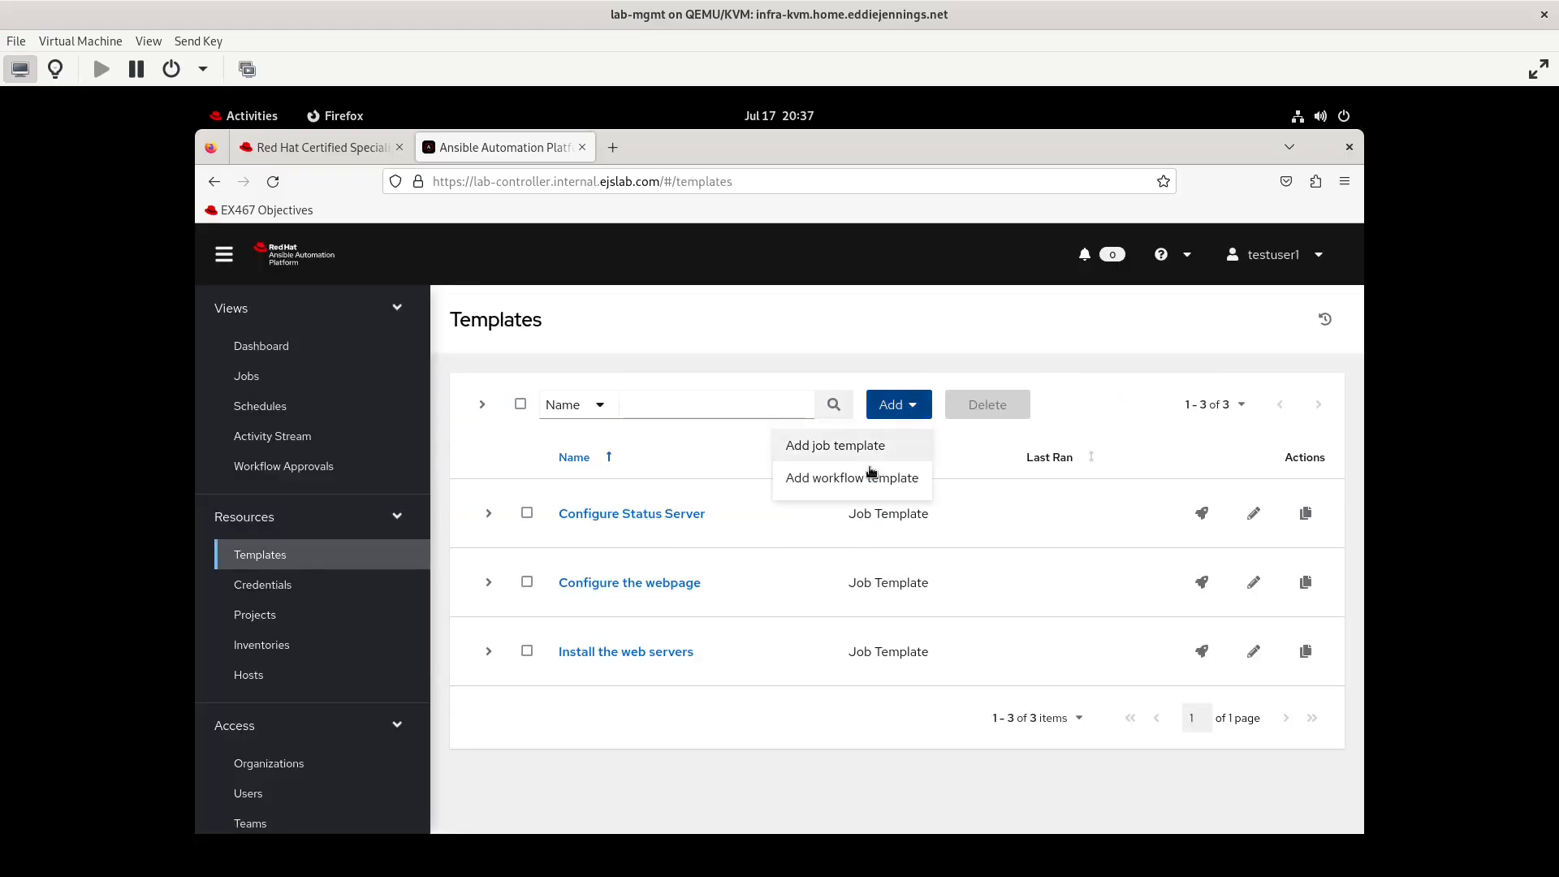
left_click(1097, 403)
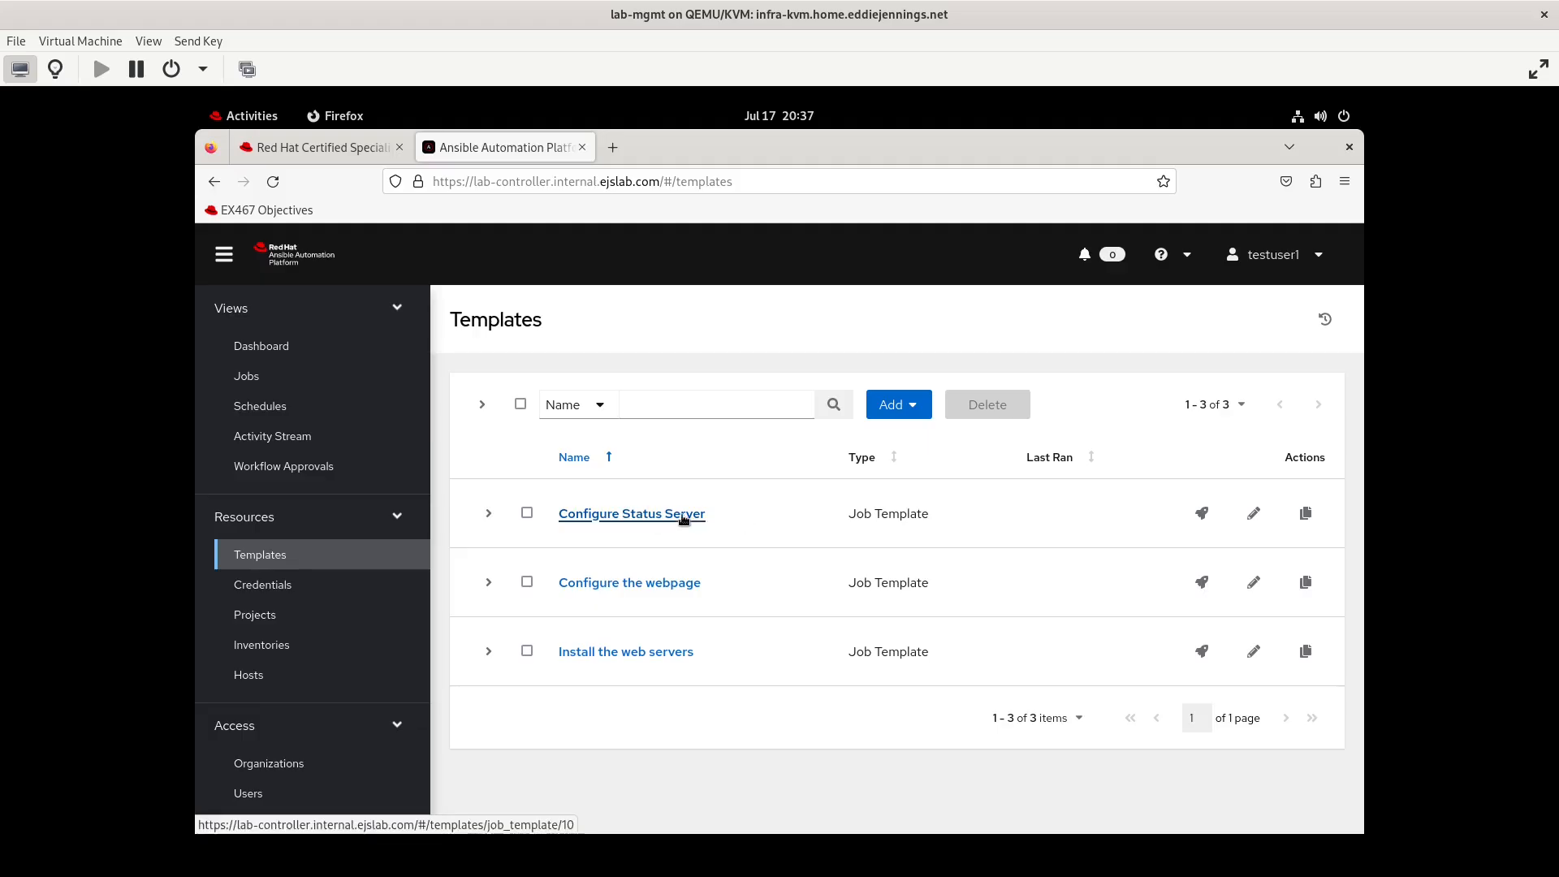
Switch to the terminal, move and enlarge its window over the browser, and clear its output.
left_click(266, 118)
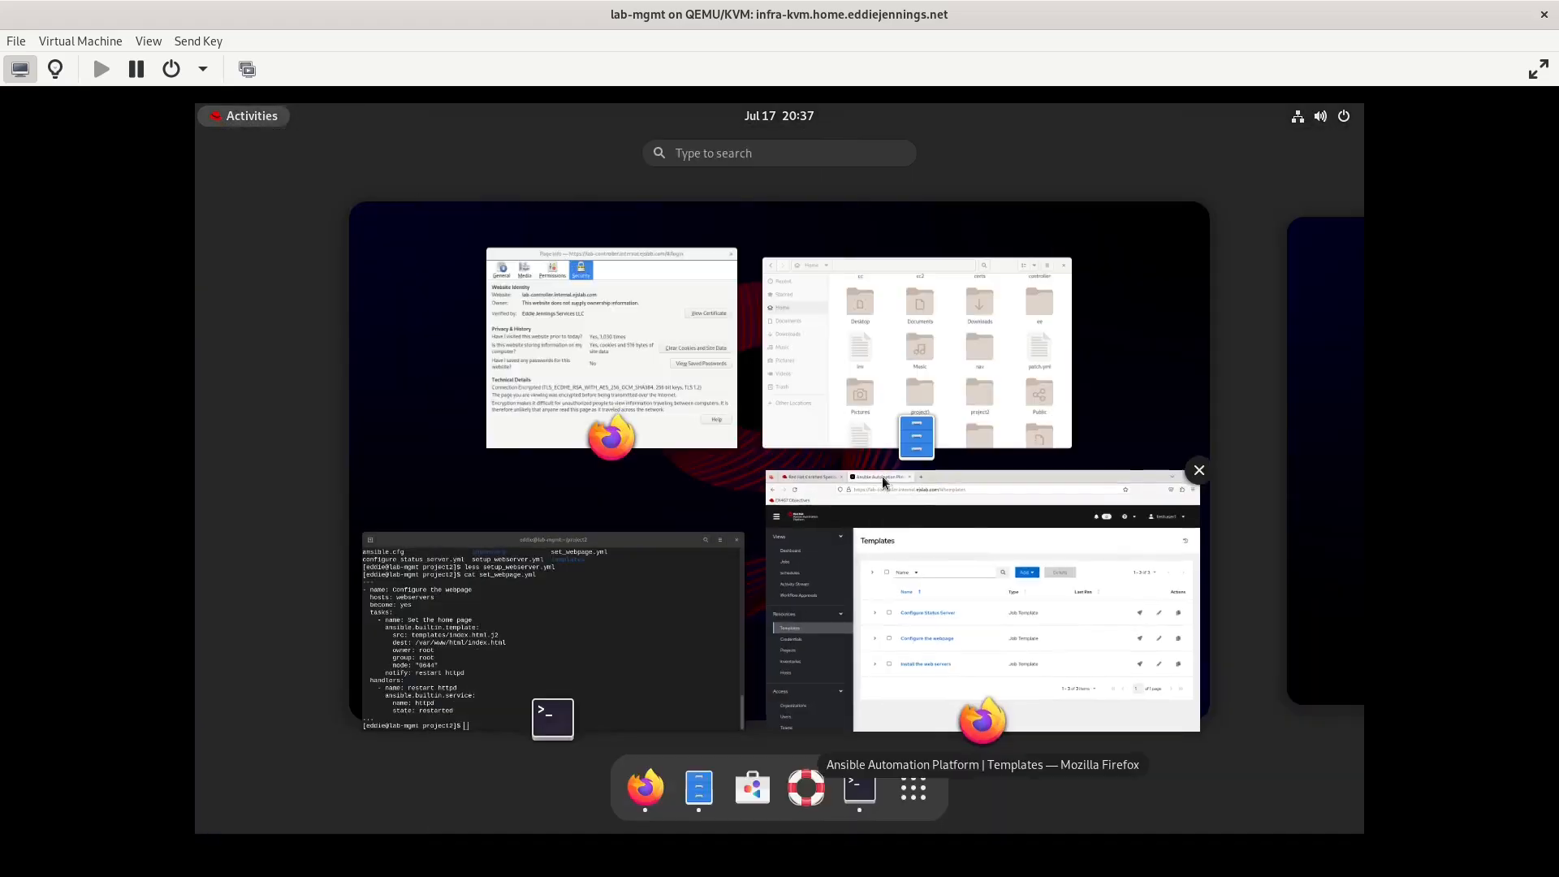
left_click(679, 658)
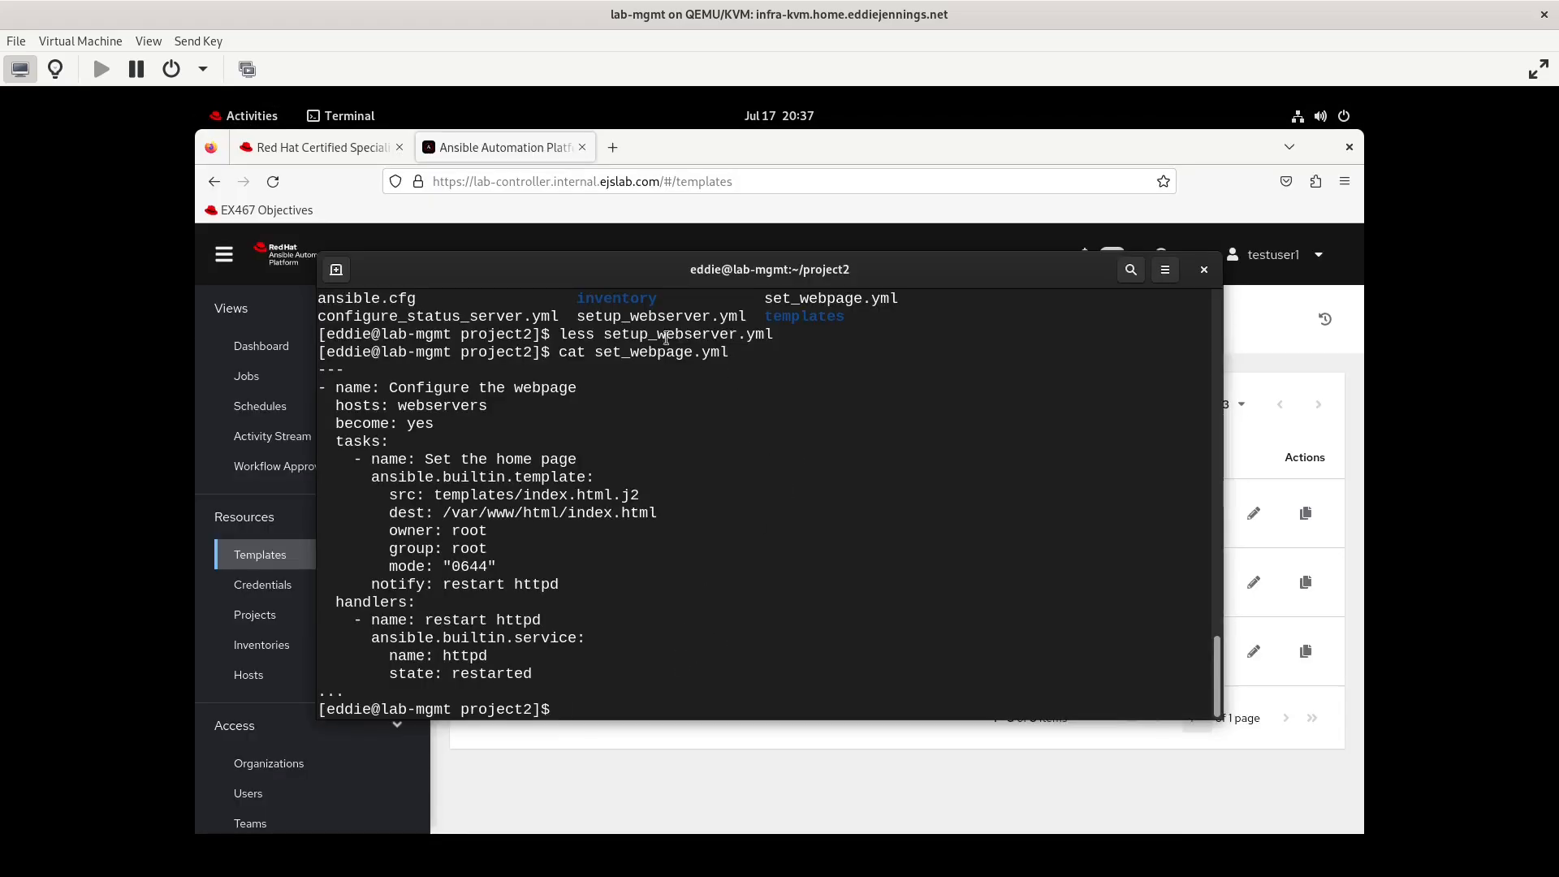
left_click_drag(552, 278, 465, 225)
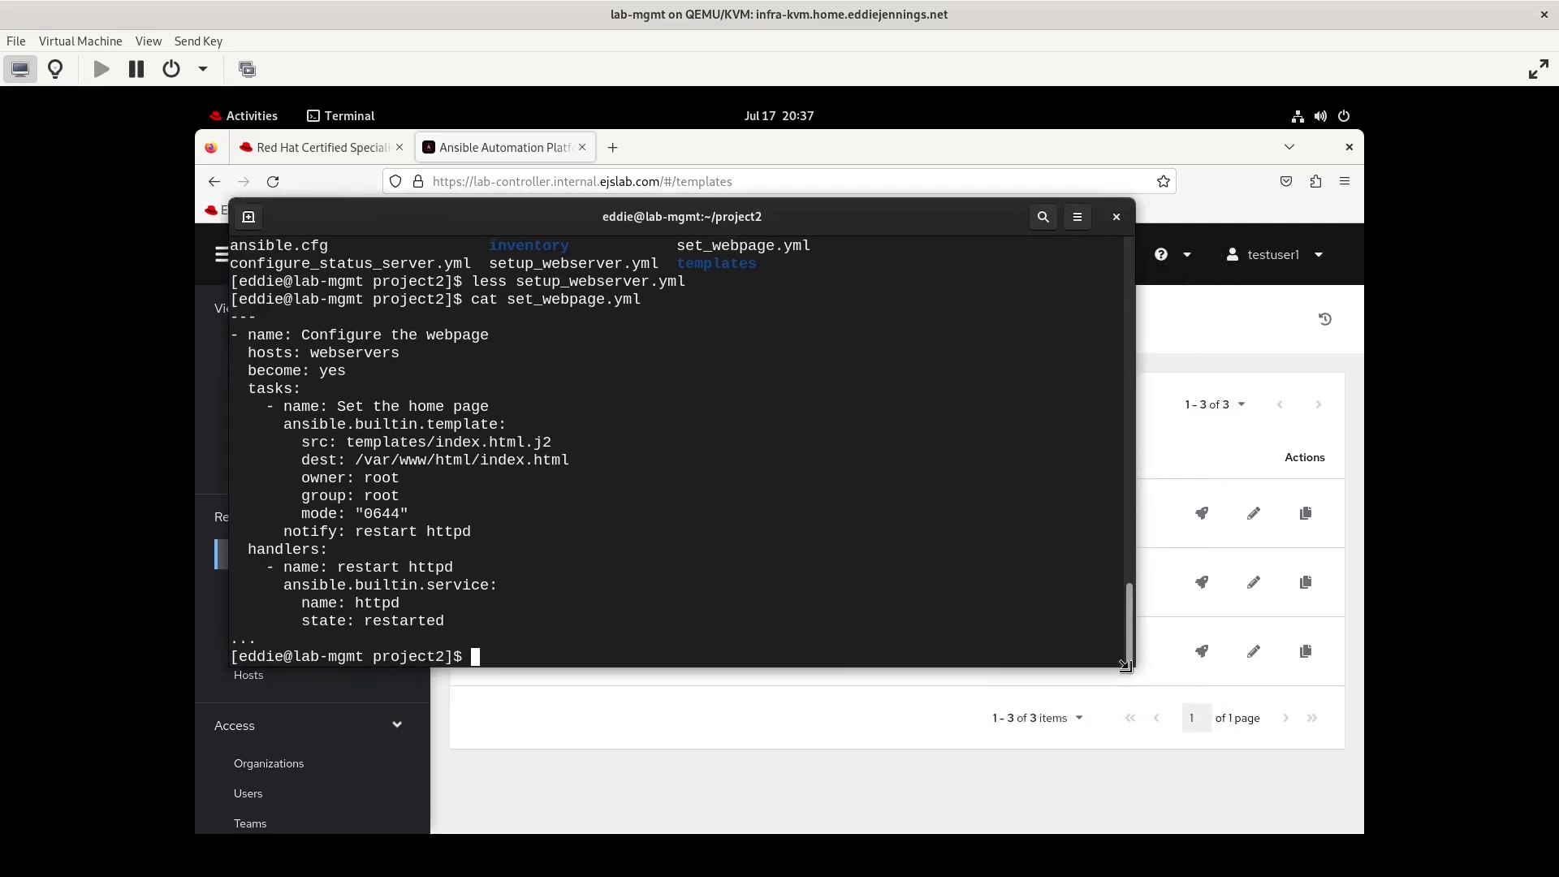
left_click_drag(1122, 670, 1277, 756)
key("ctrl+l")
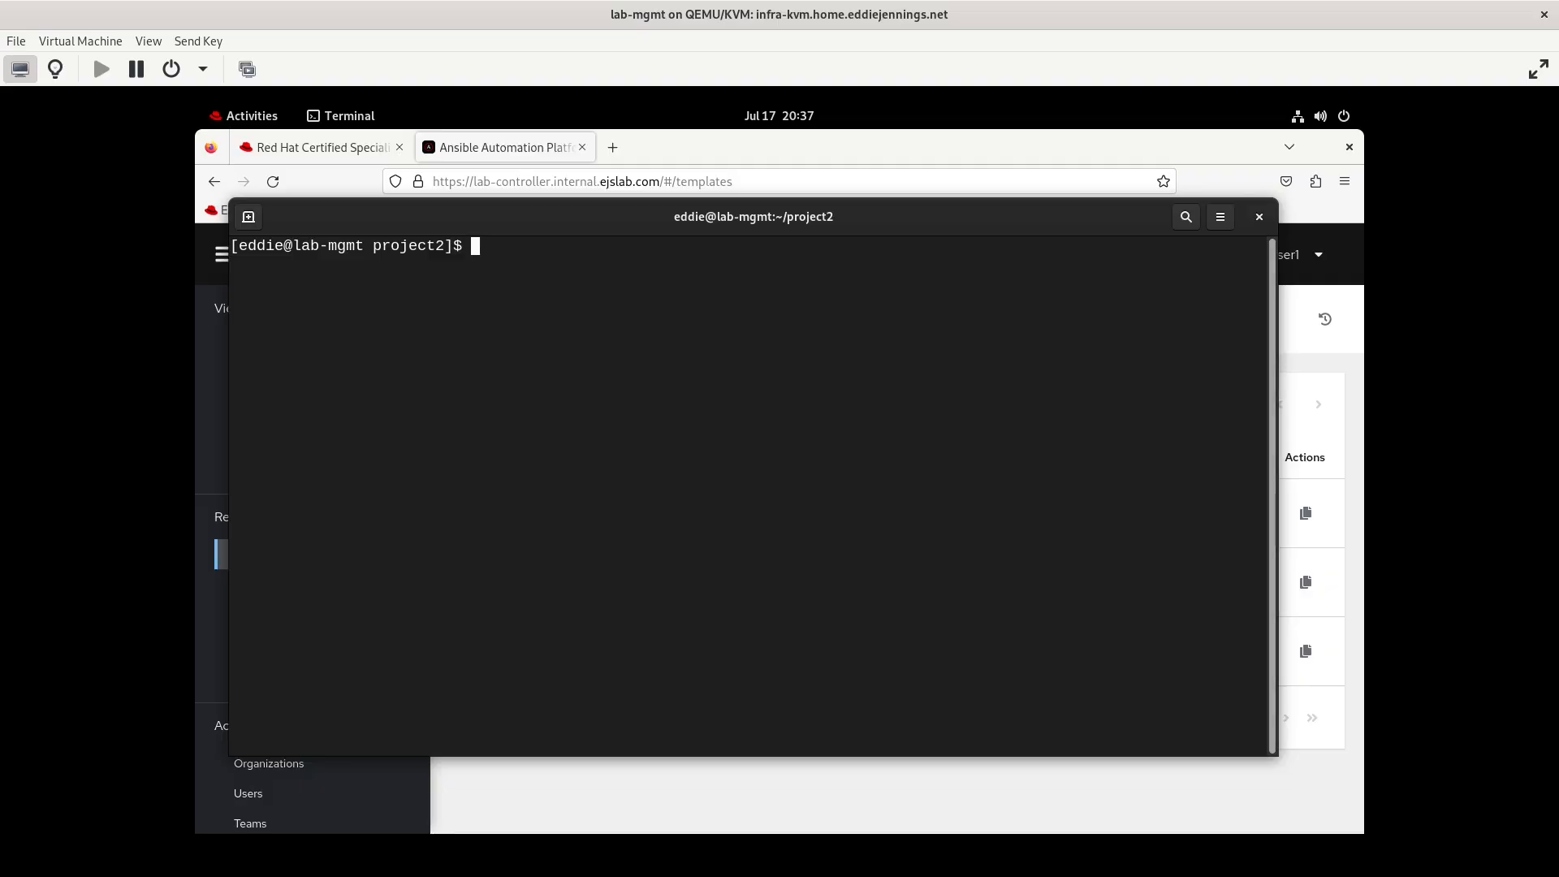
List the files in the project2 directory and view configure_status_server.yml with less.
type("ls")
key("Return")
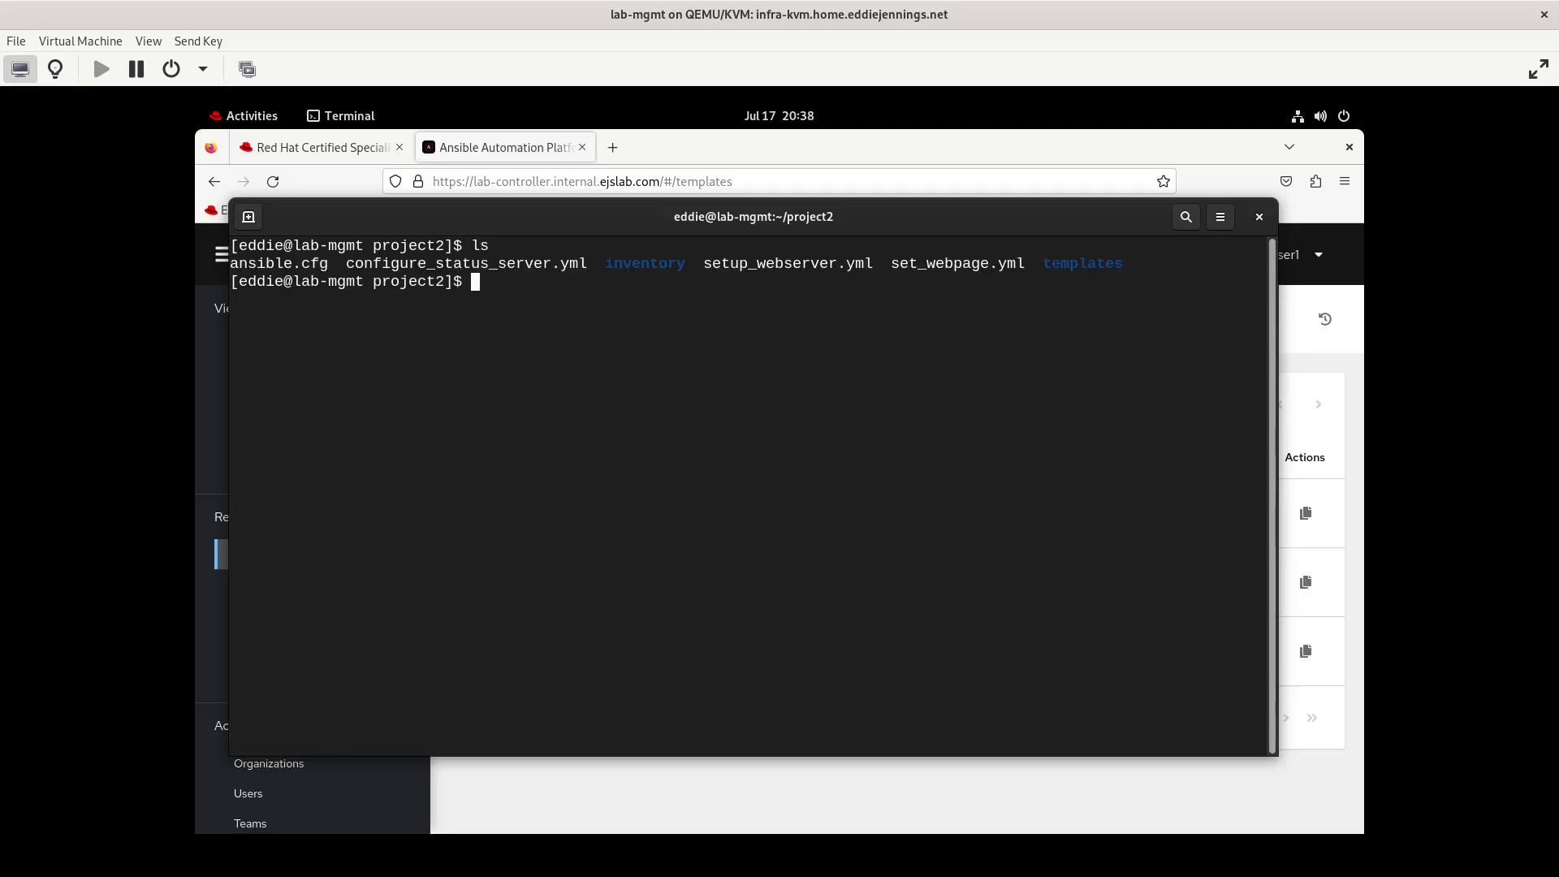
type("less con")
key("Tab")
key("Return")
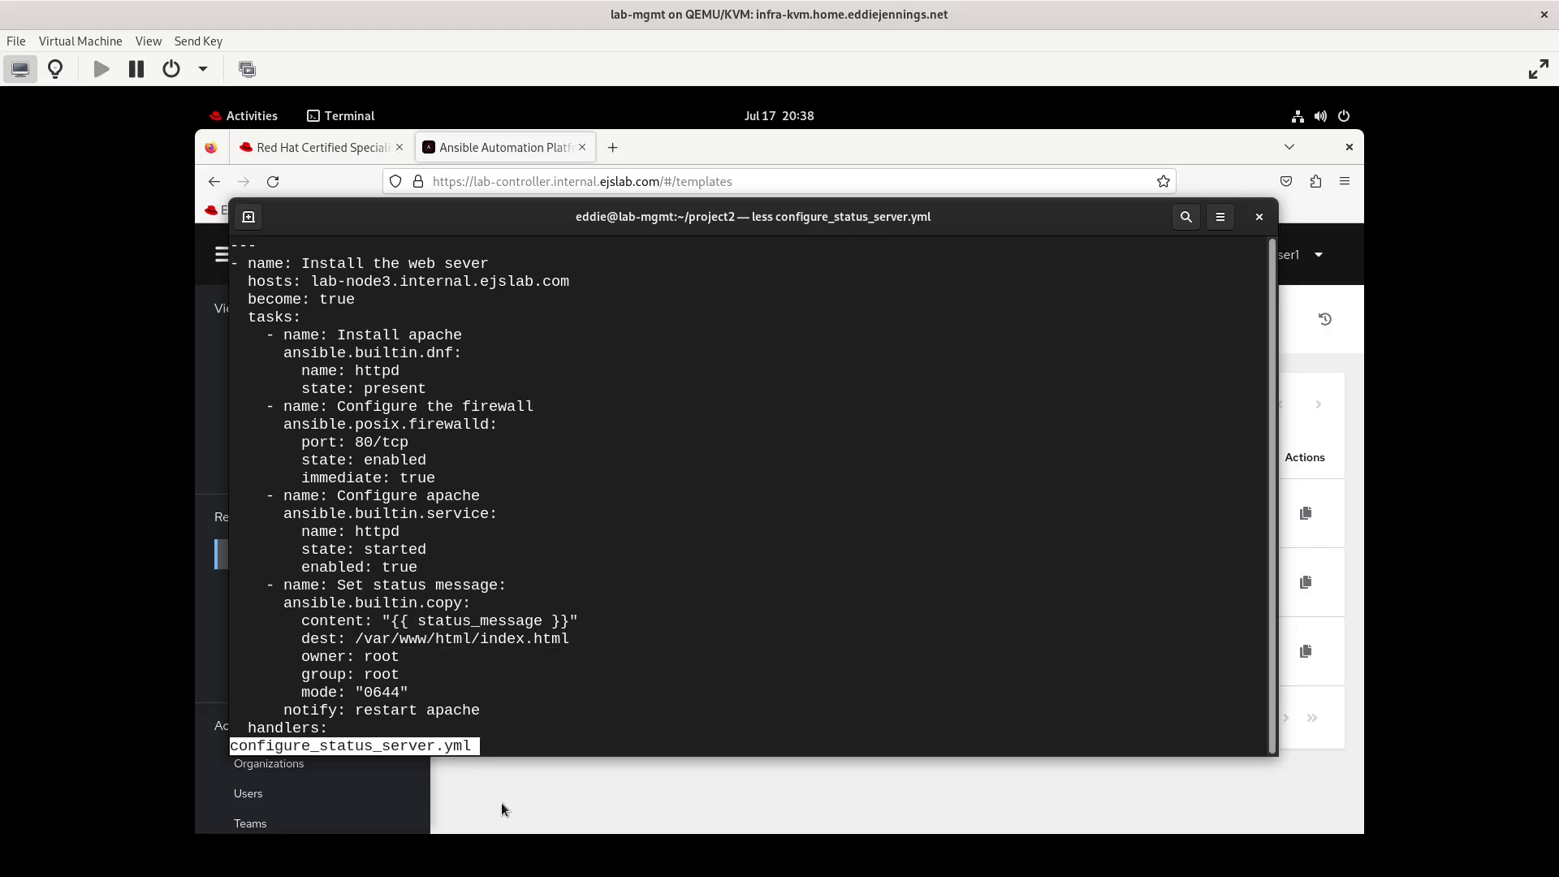
Switch to Firefox and inspect the "What is the status" survey question of the Configure Status Server template, returning to the templates list.
left_click(525, 806)
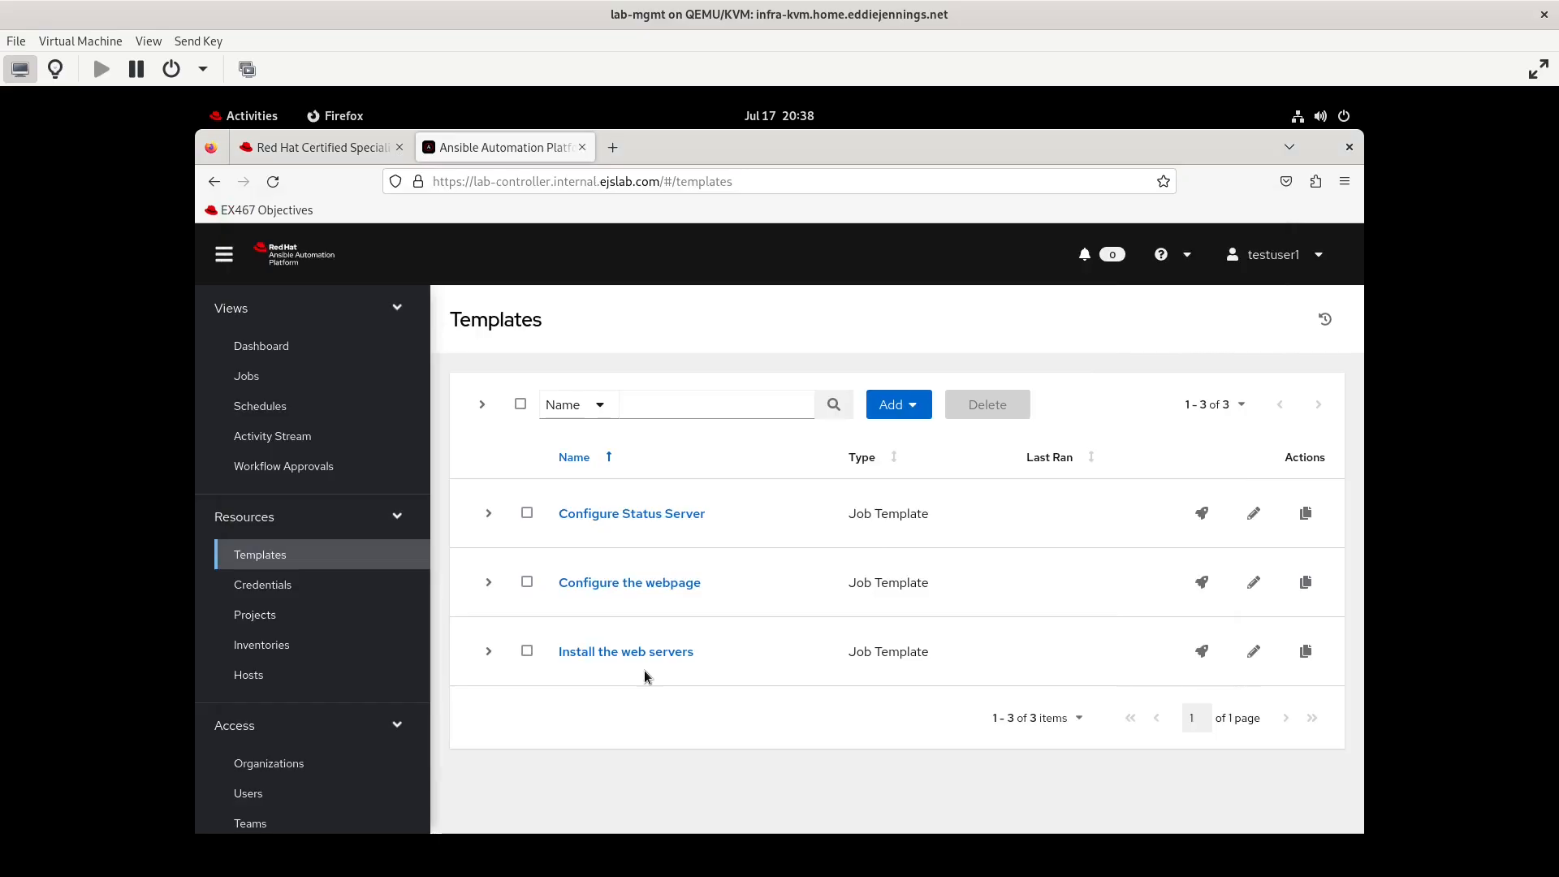
left_click(647, 514)
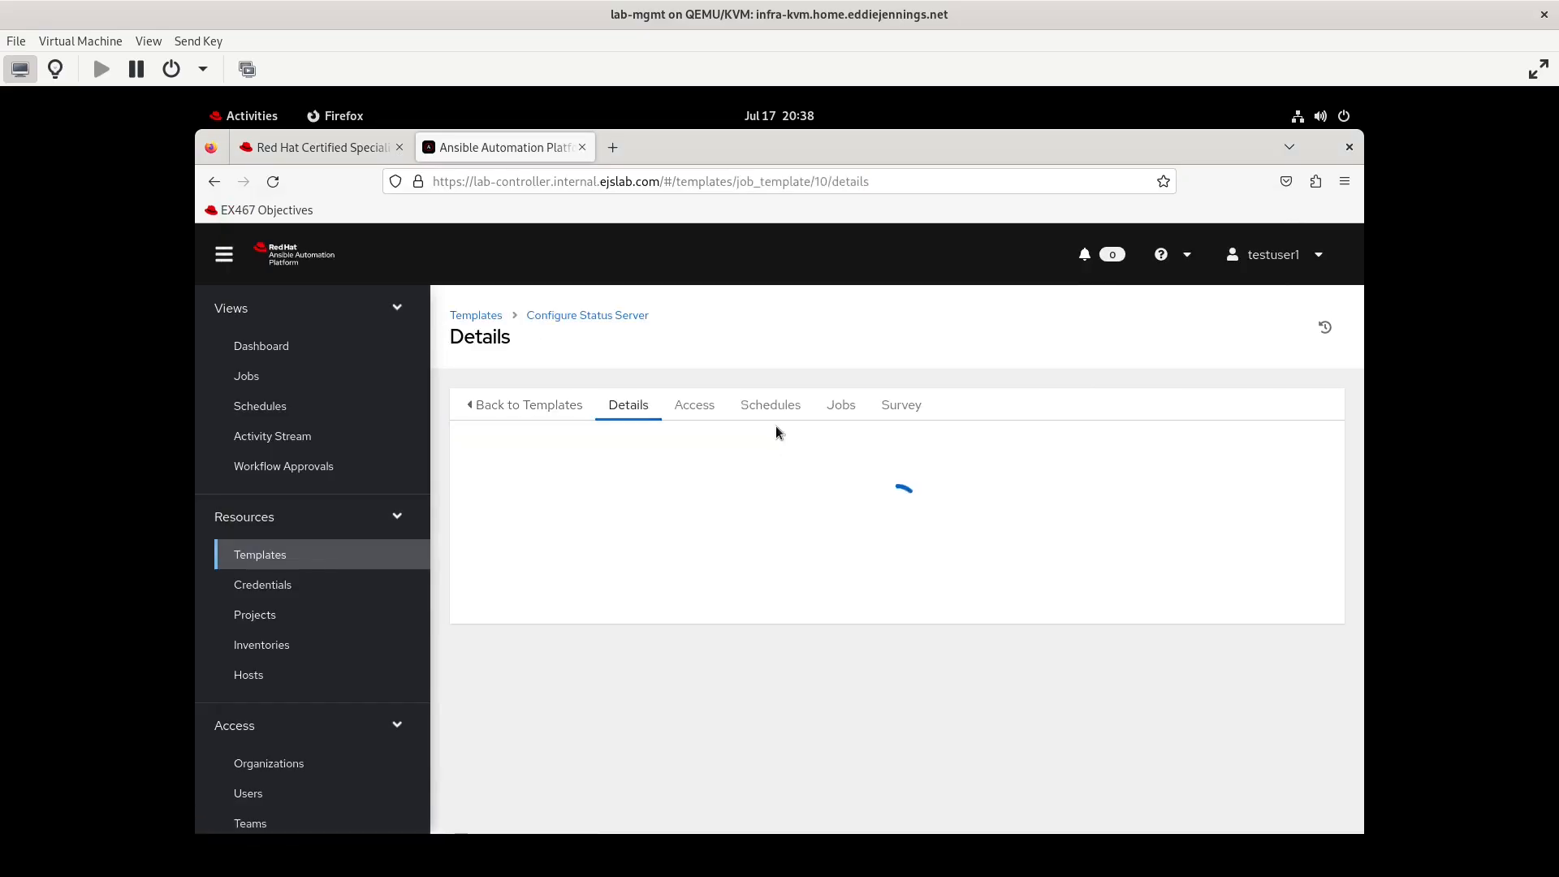
left_click(899, 405)
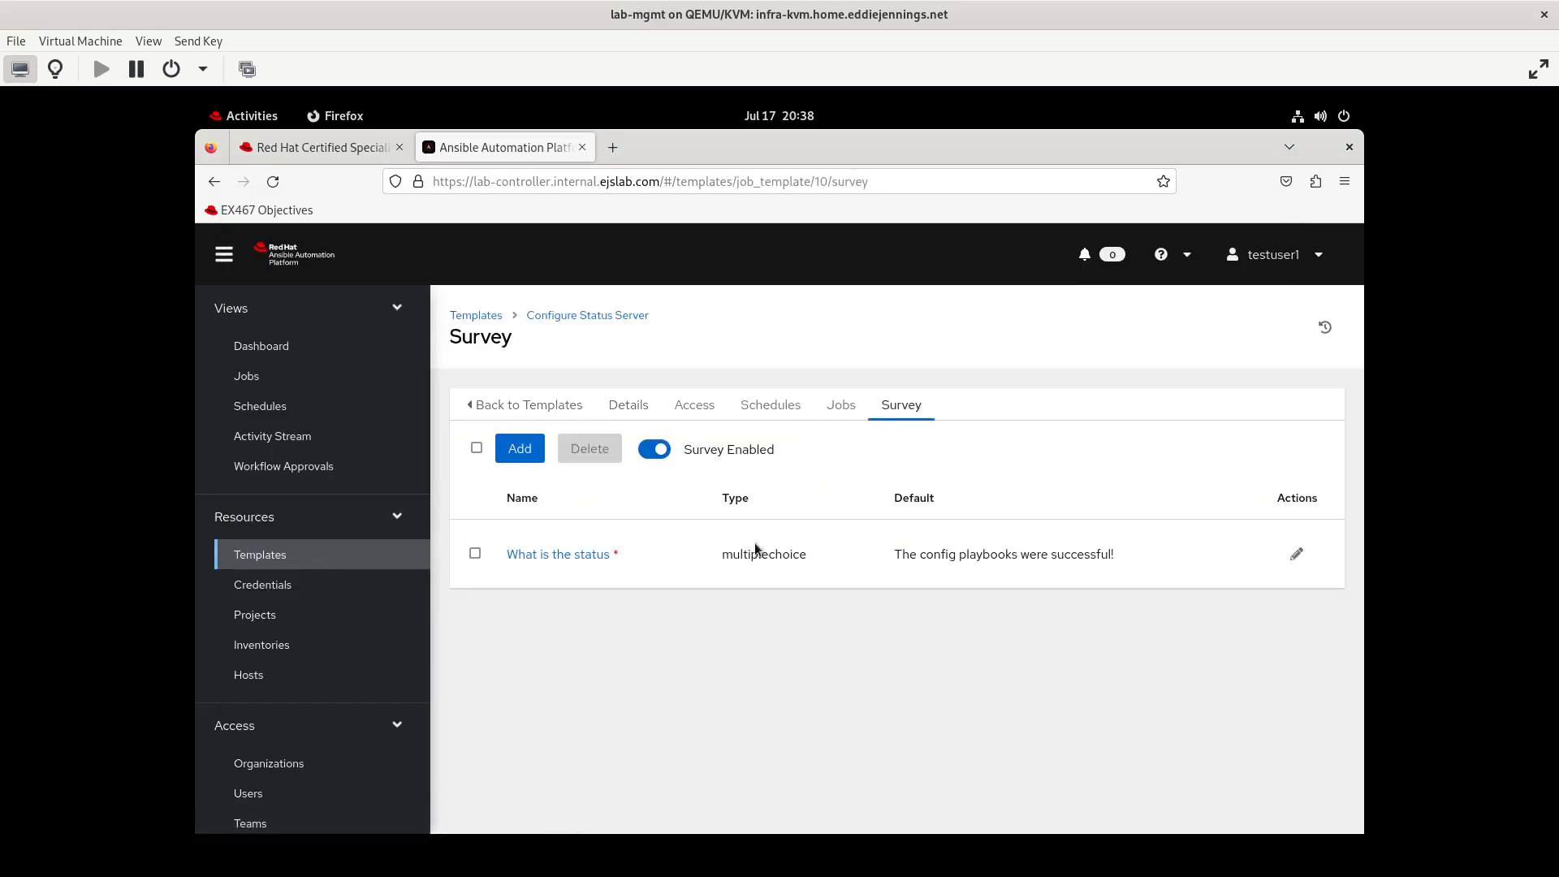
left_click(601, 546)
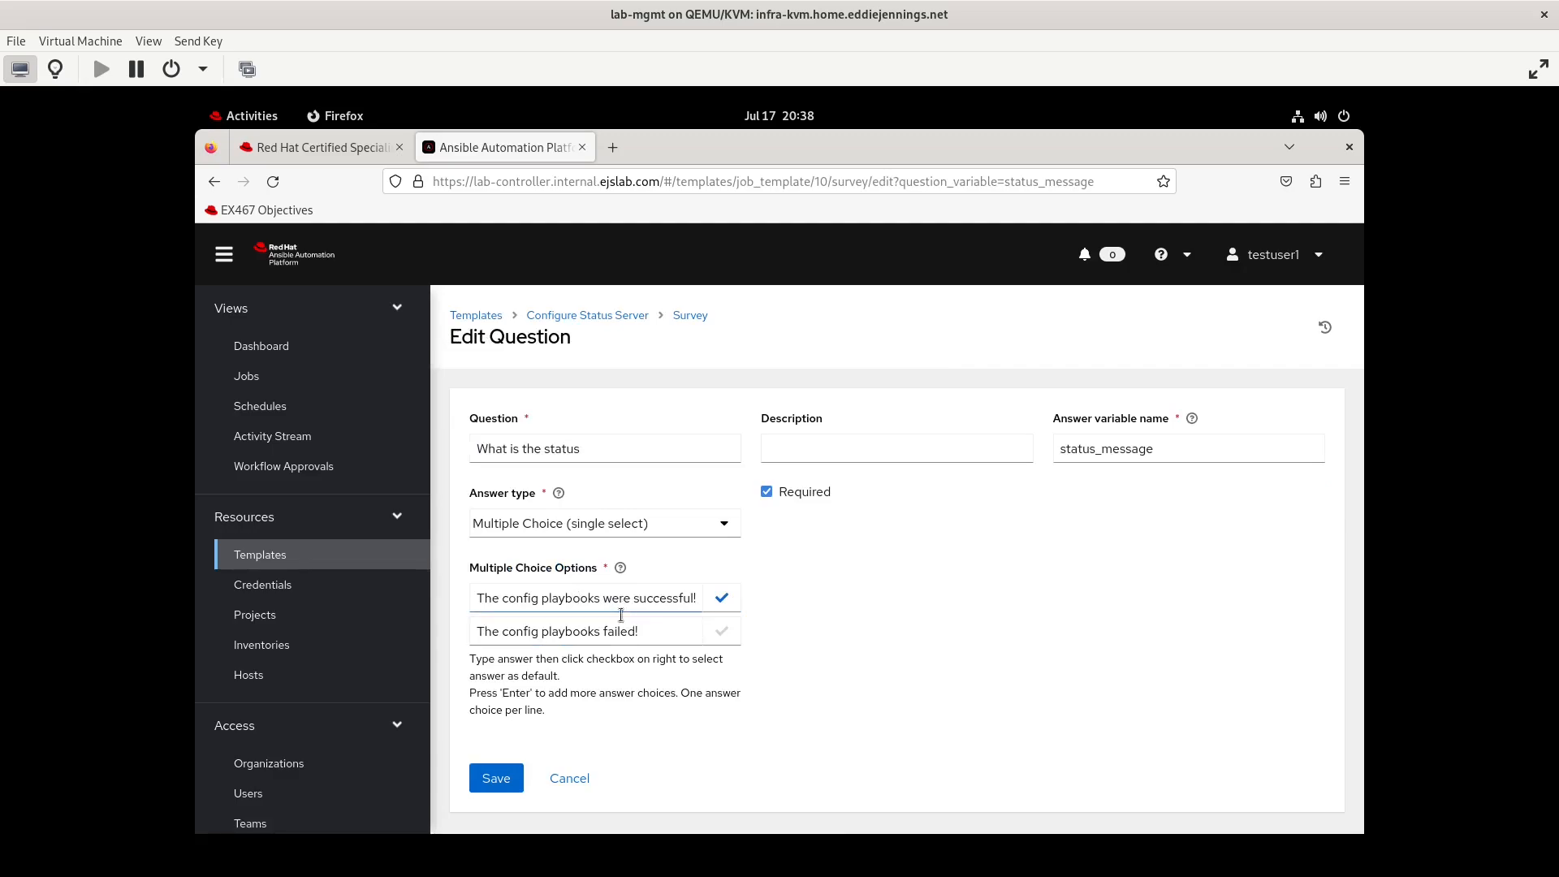
left_click(570, 779)
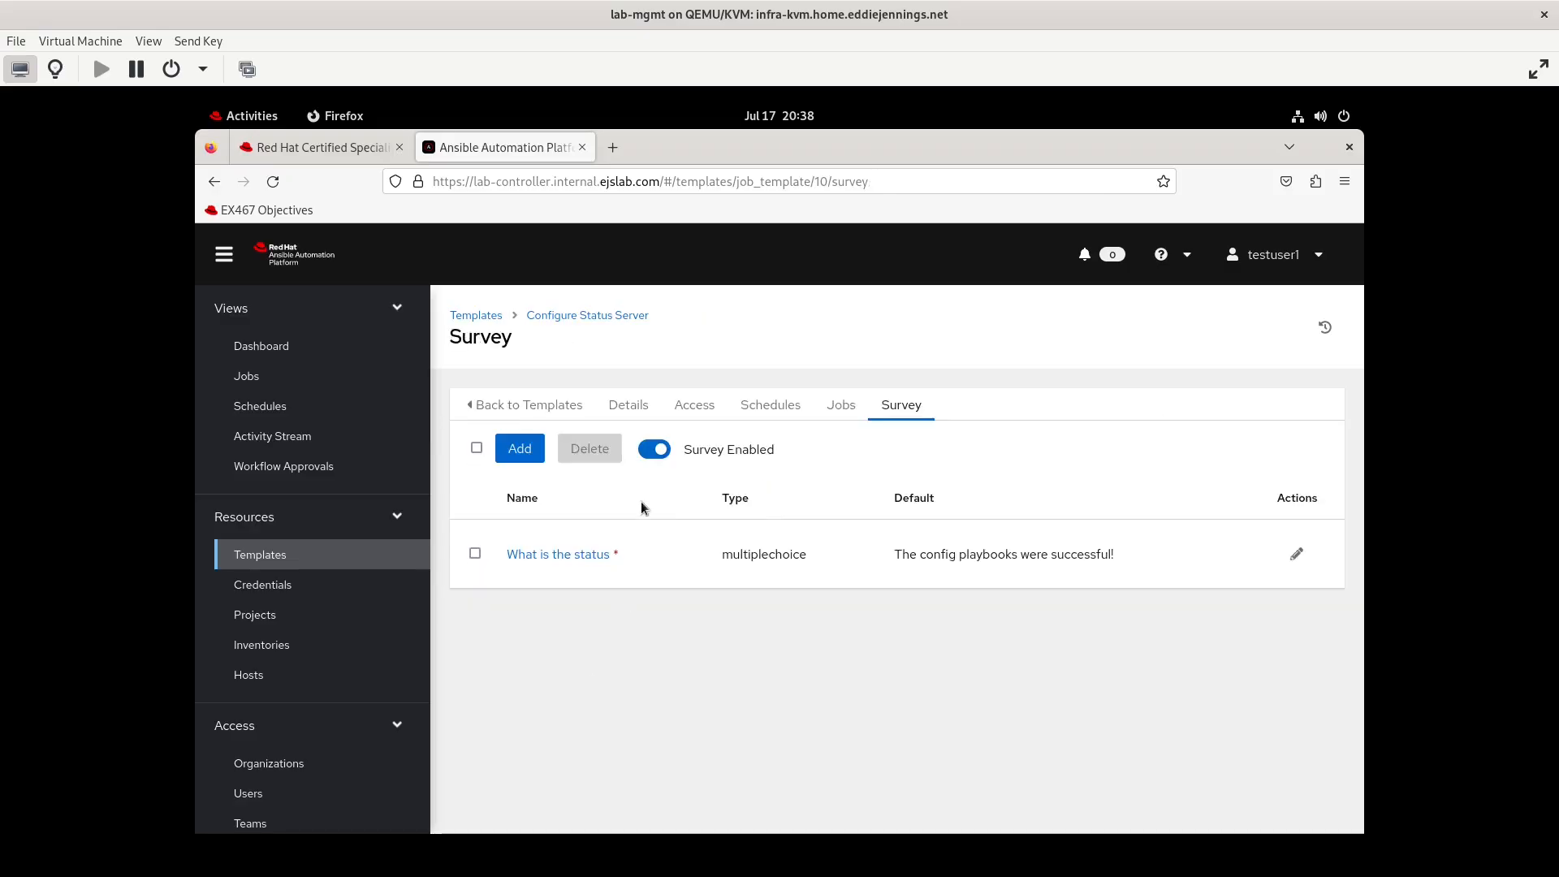
left_click(491, 315)
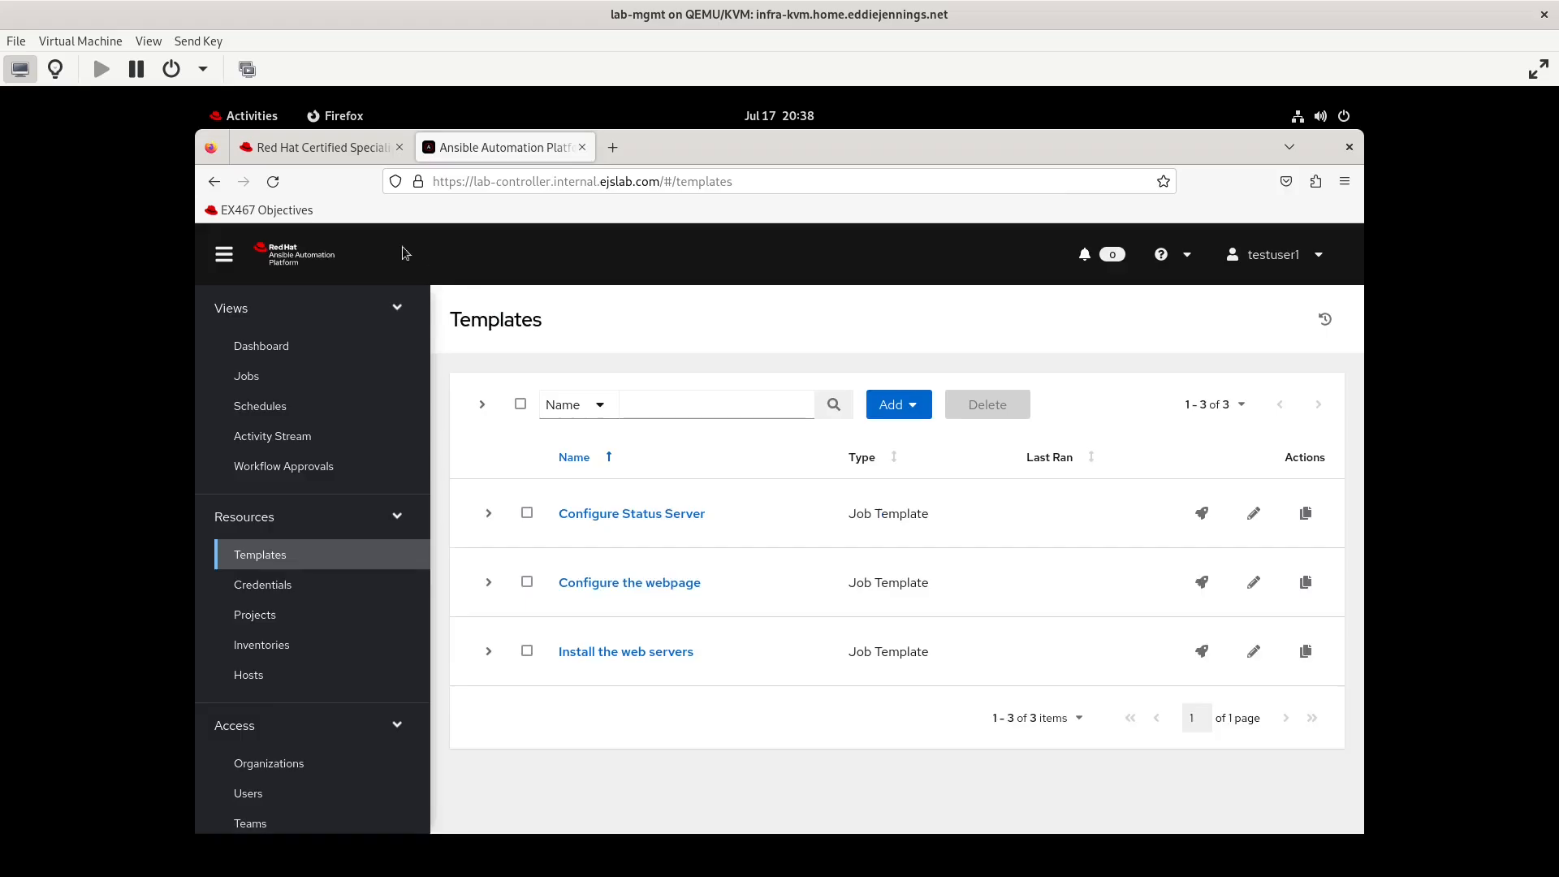
Switch back to the terminal, close the open playbook, and view setup_webserver.yml with less.
left_click(252, 116)
left_click(573, 590)
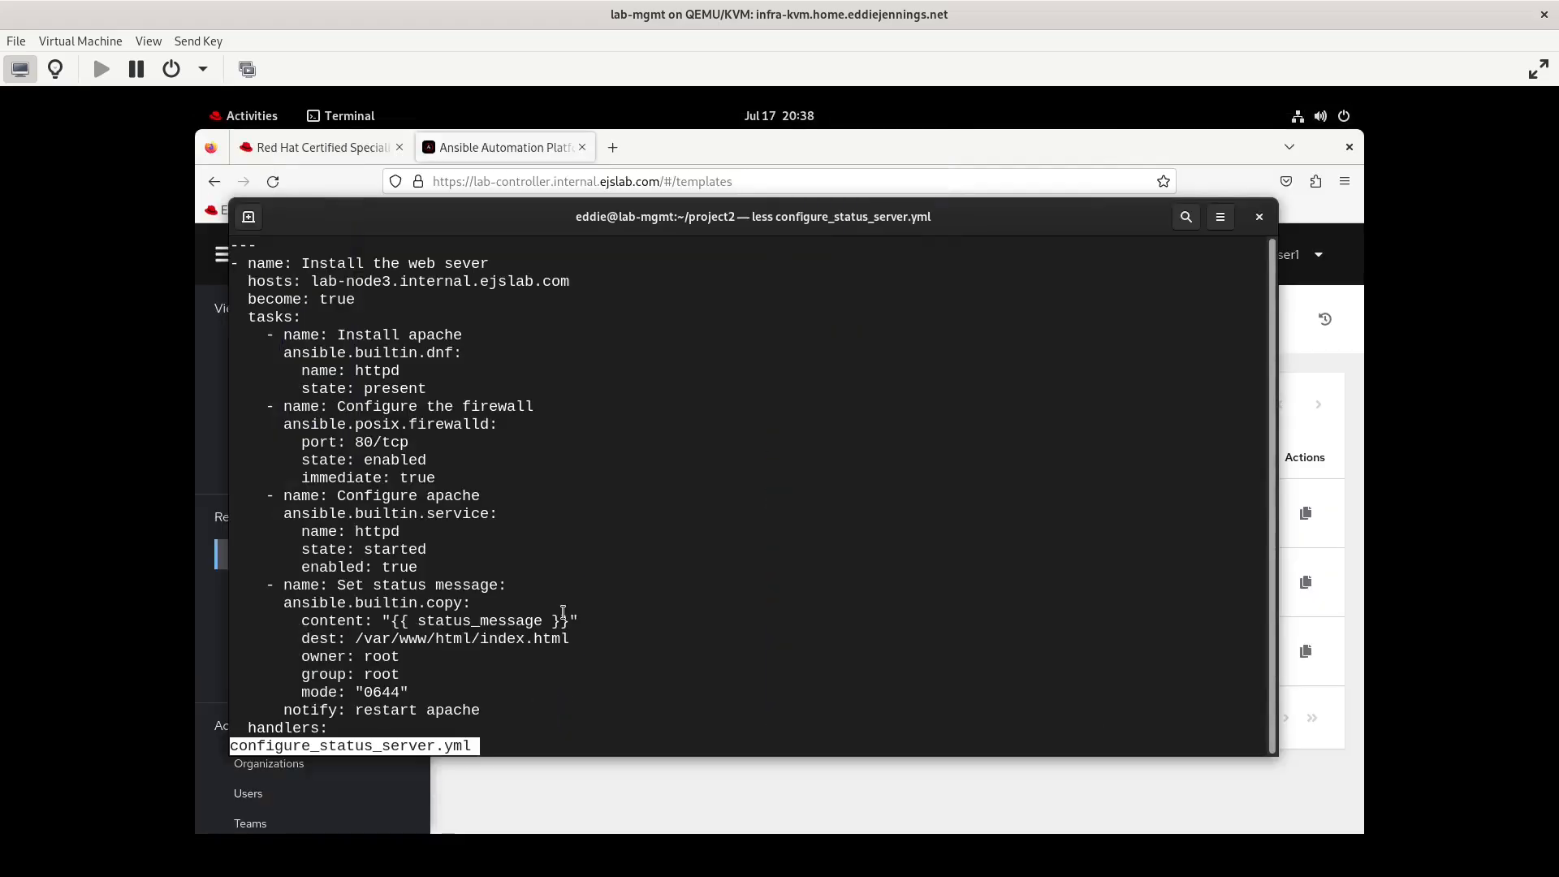
key("q")
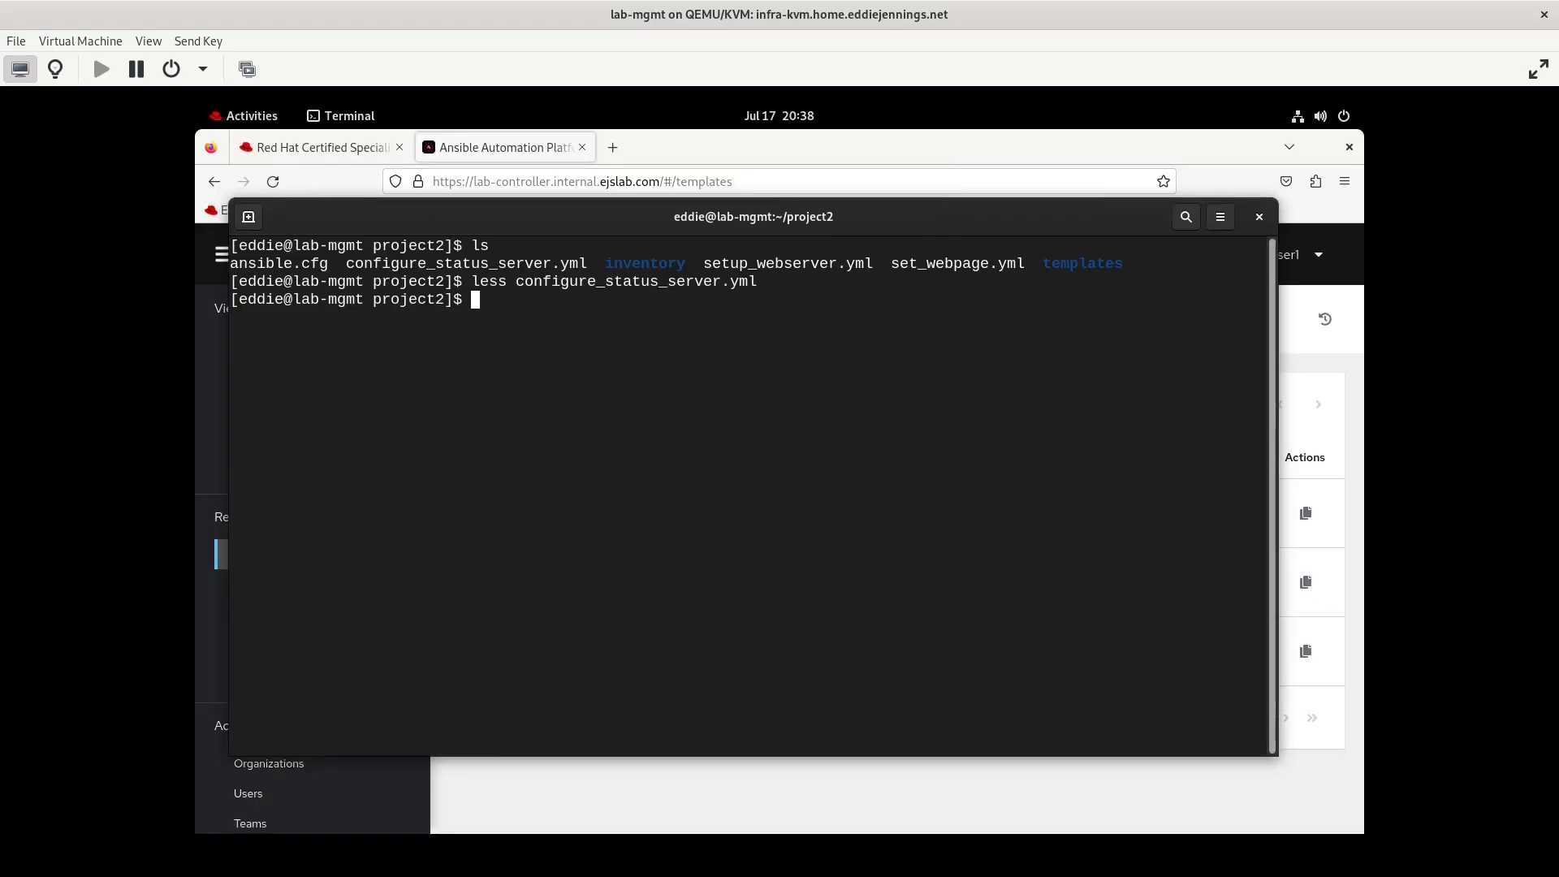
type("l")
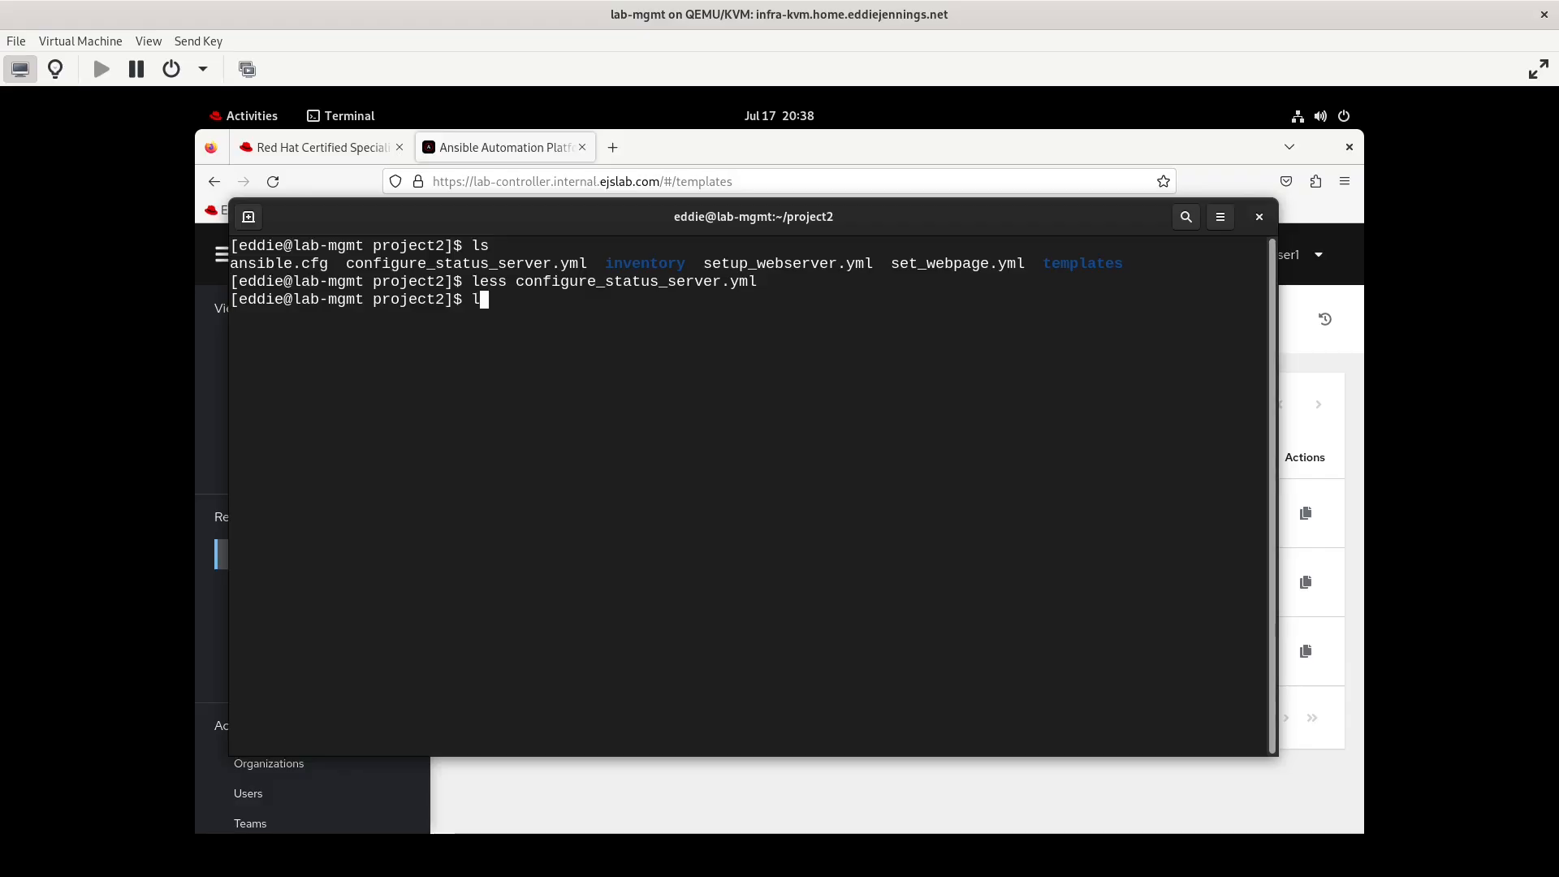
type("ess setup_we")
key("Tab")
key("Return")
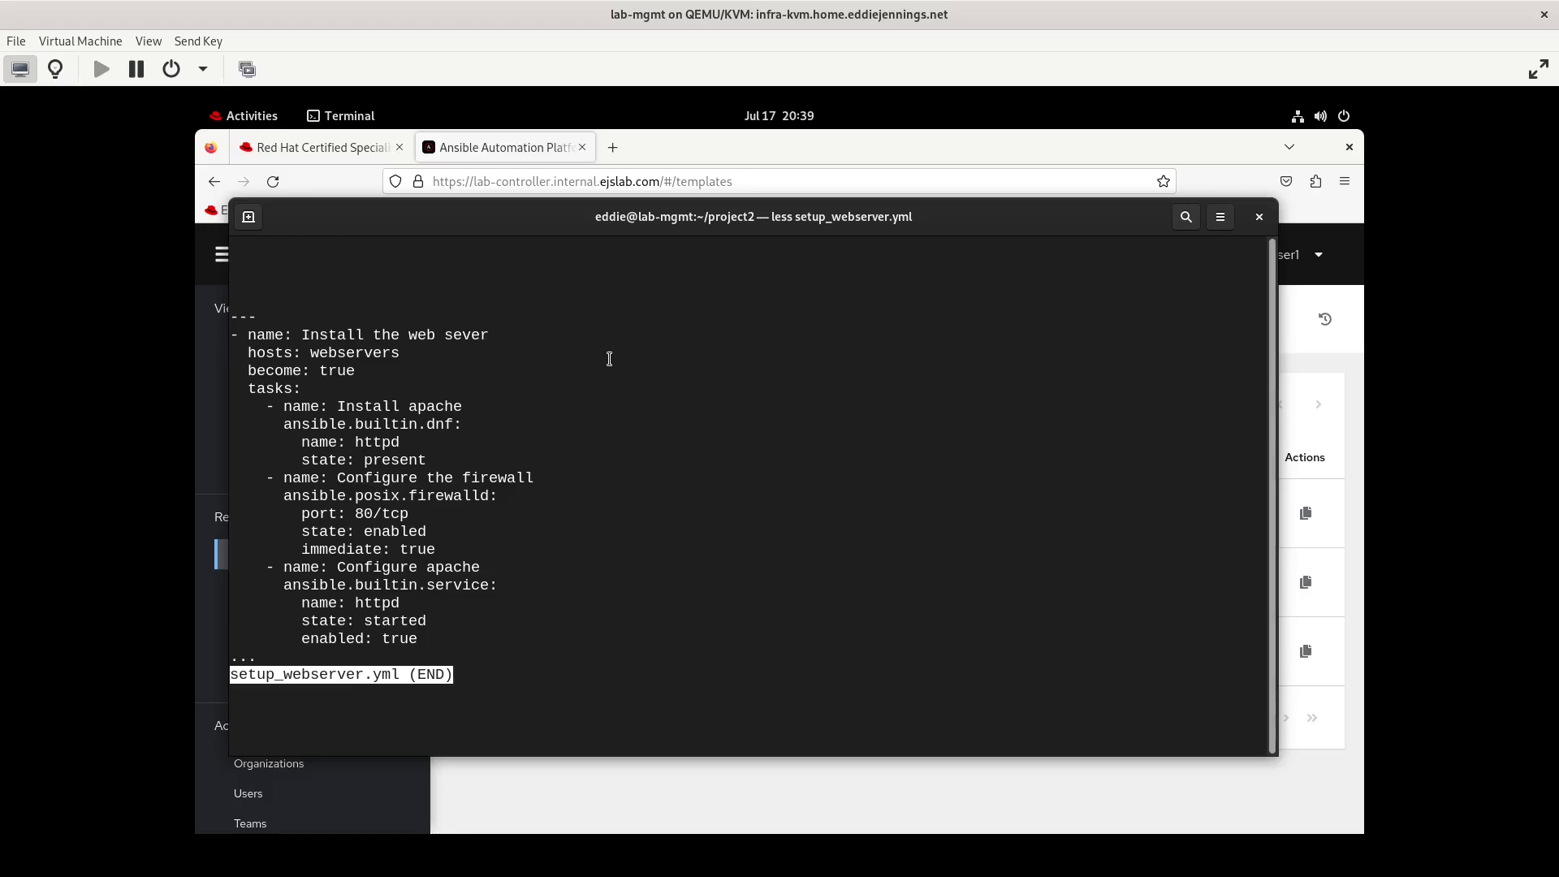
Close the open playbook, view set_webpage.yml with less, and return to the prompt.
type("qles")
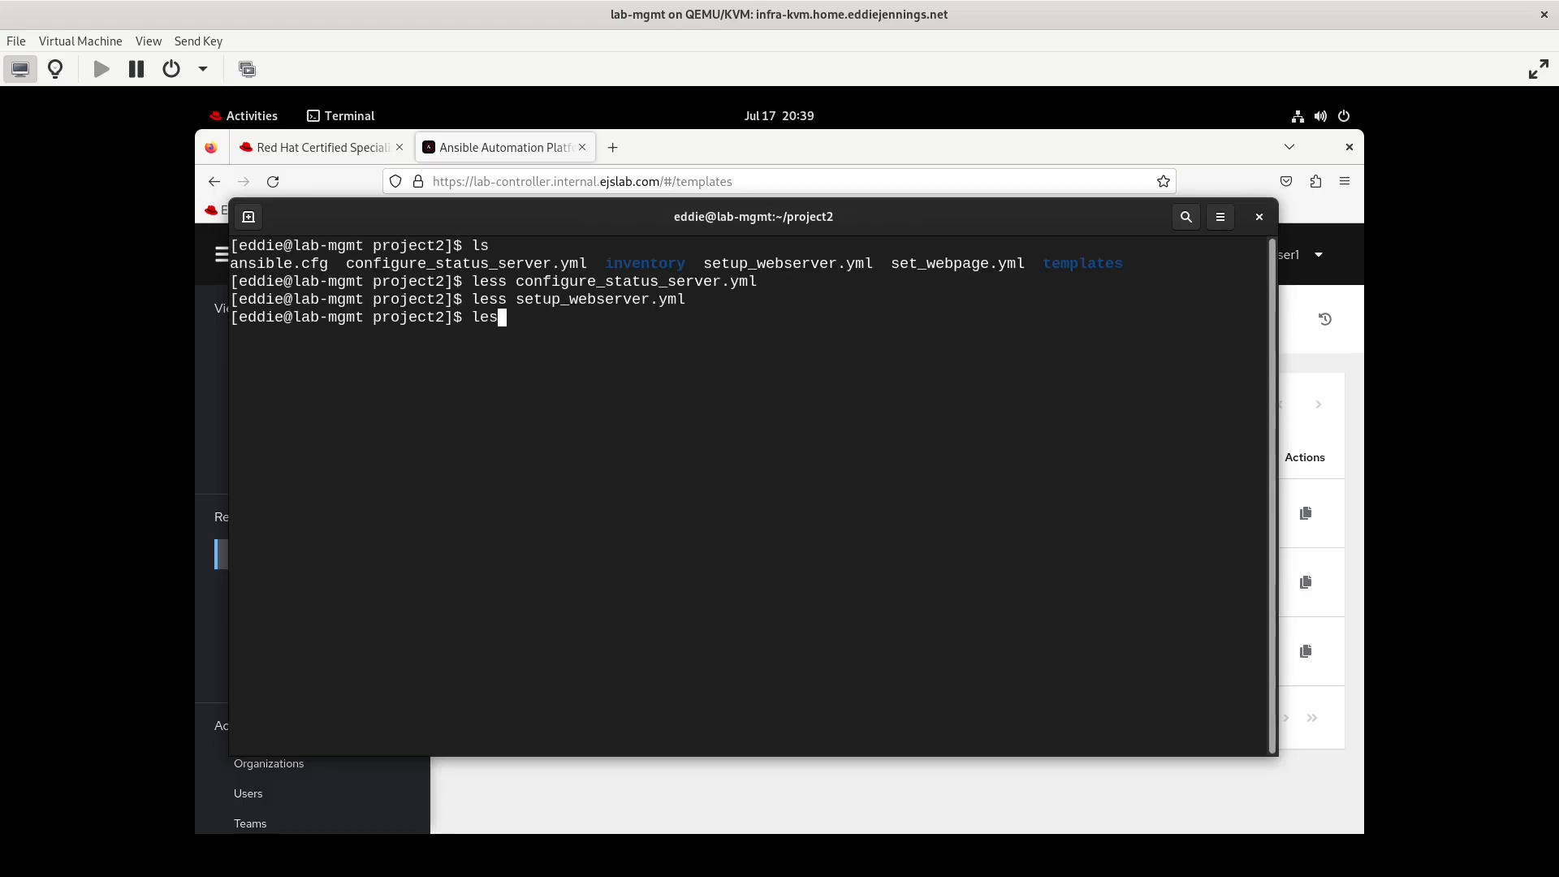
type("s set_webpage.yml")
key("Return")
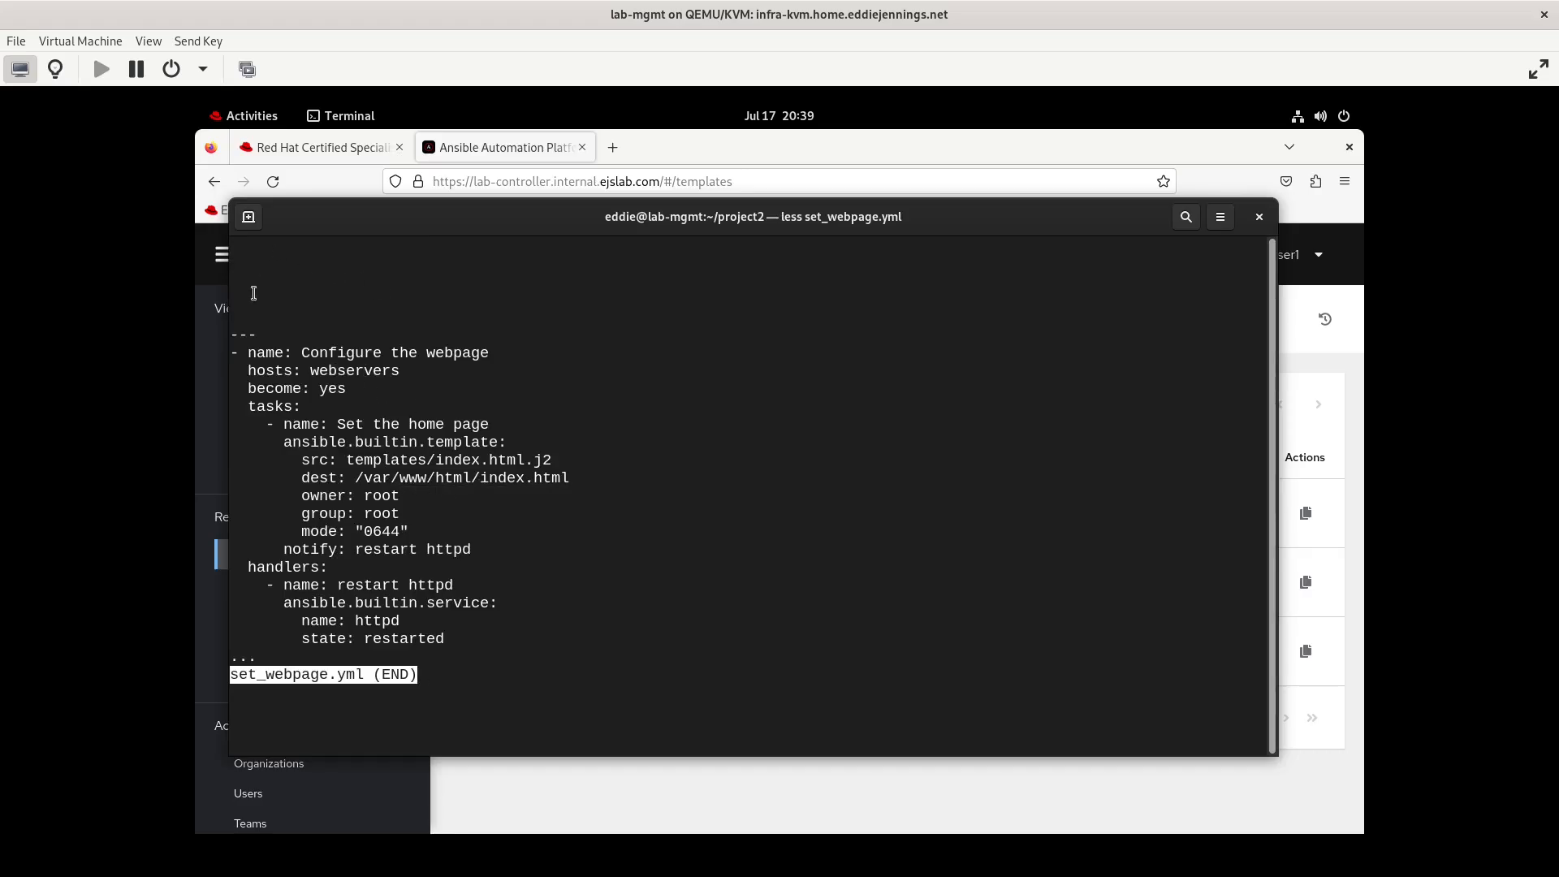
key("q")
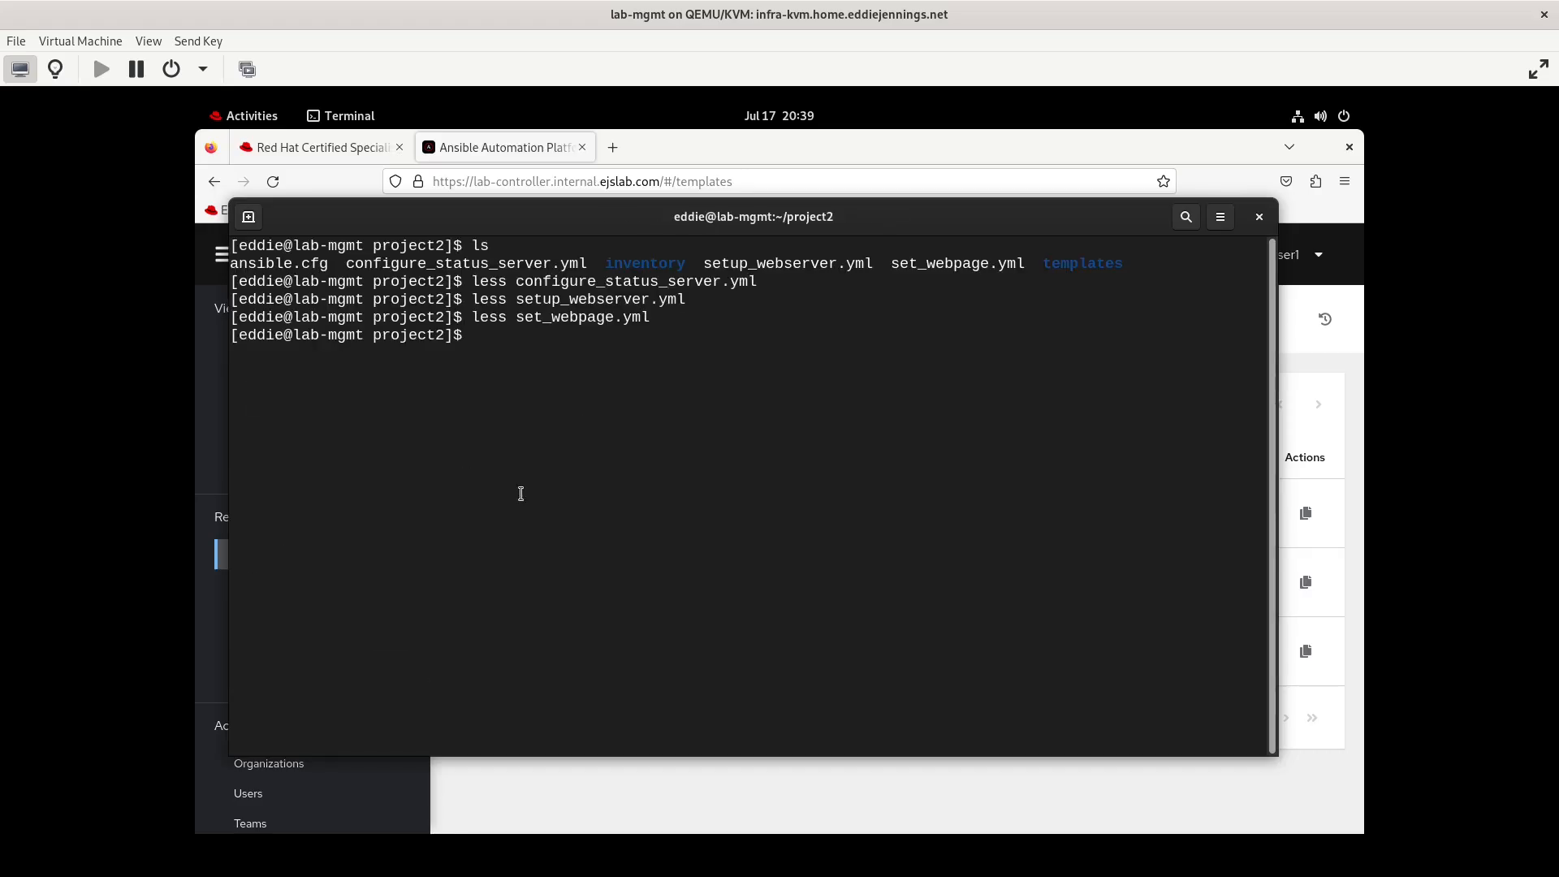
View the Jinja template templates/index.html.j2 with less and return to the prompt.
type("less ")
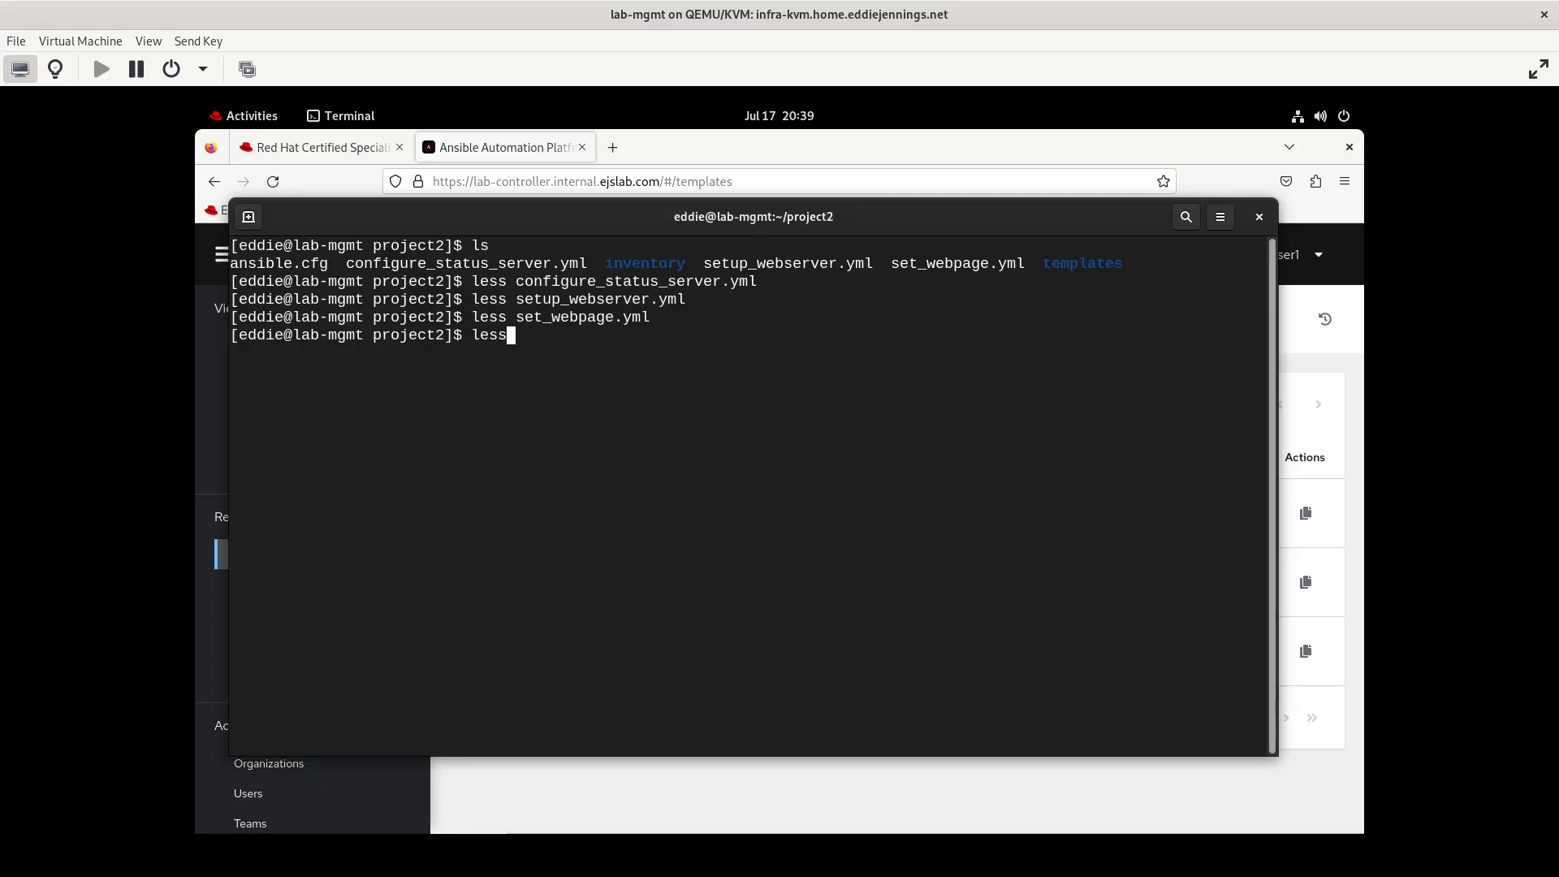
type("te")
key("Tab")
key("Tab")
key("Return")
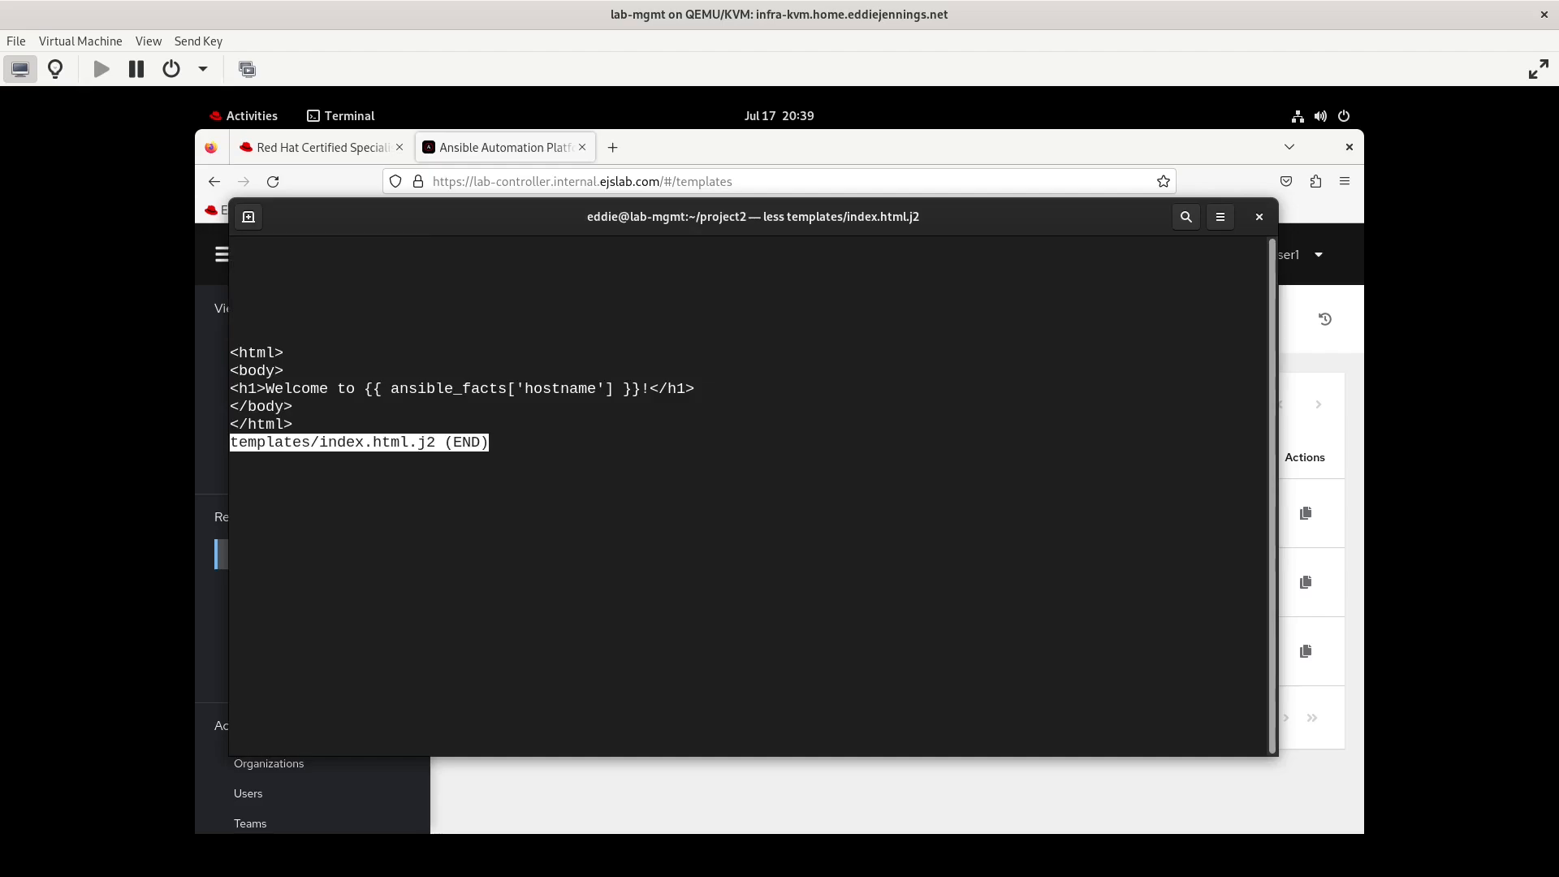
key("space")
key("q")
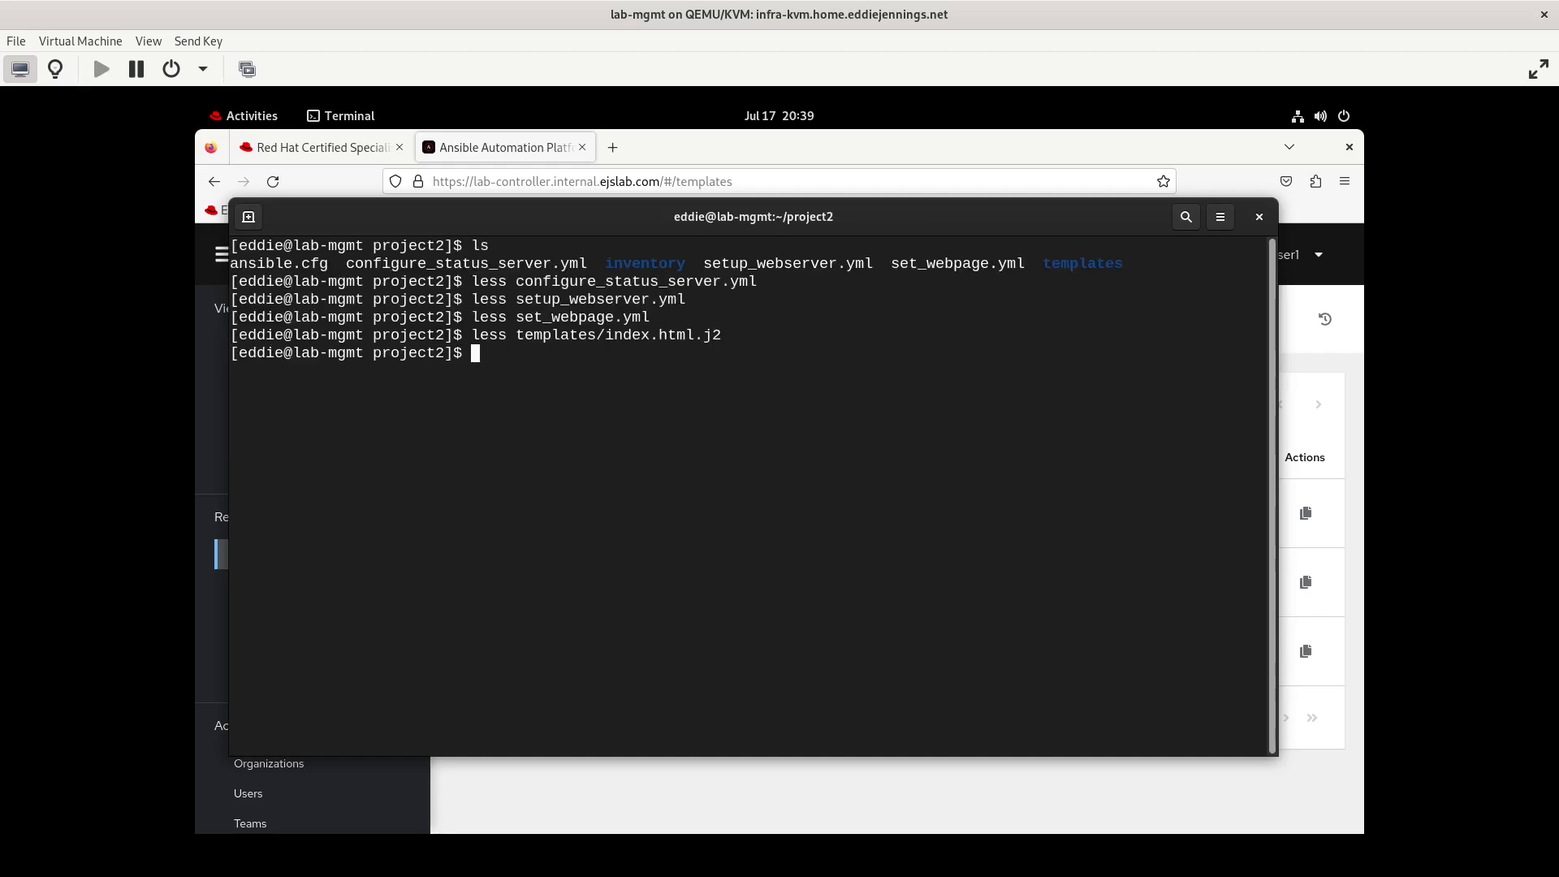
Switch to Firefox and start a new workflow template named "Deploy Web Page".
left_click(491, 805)
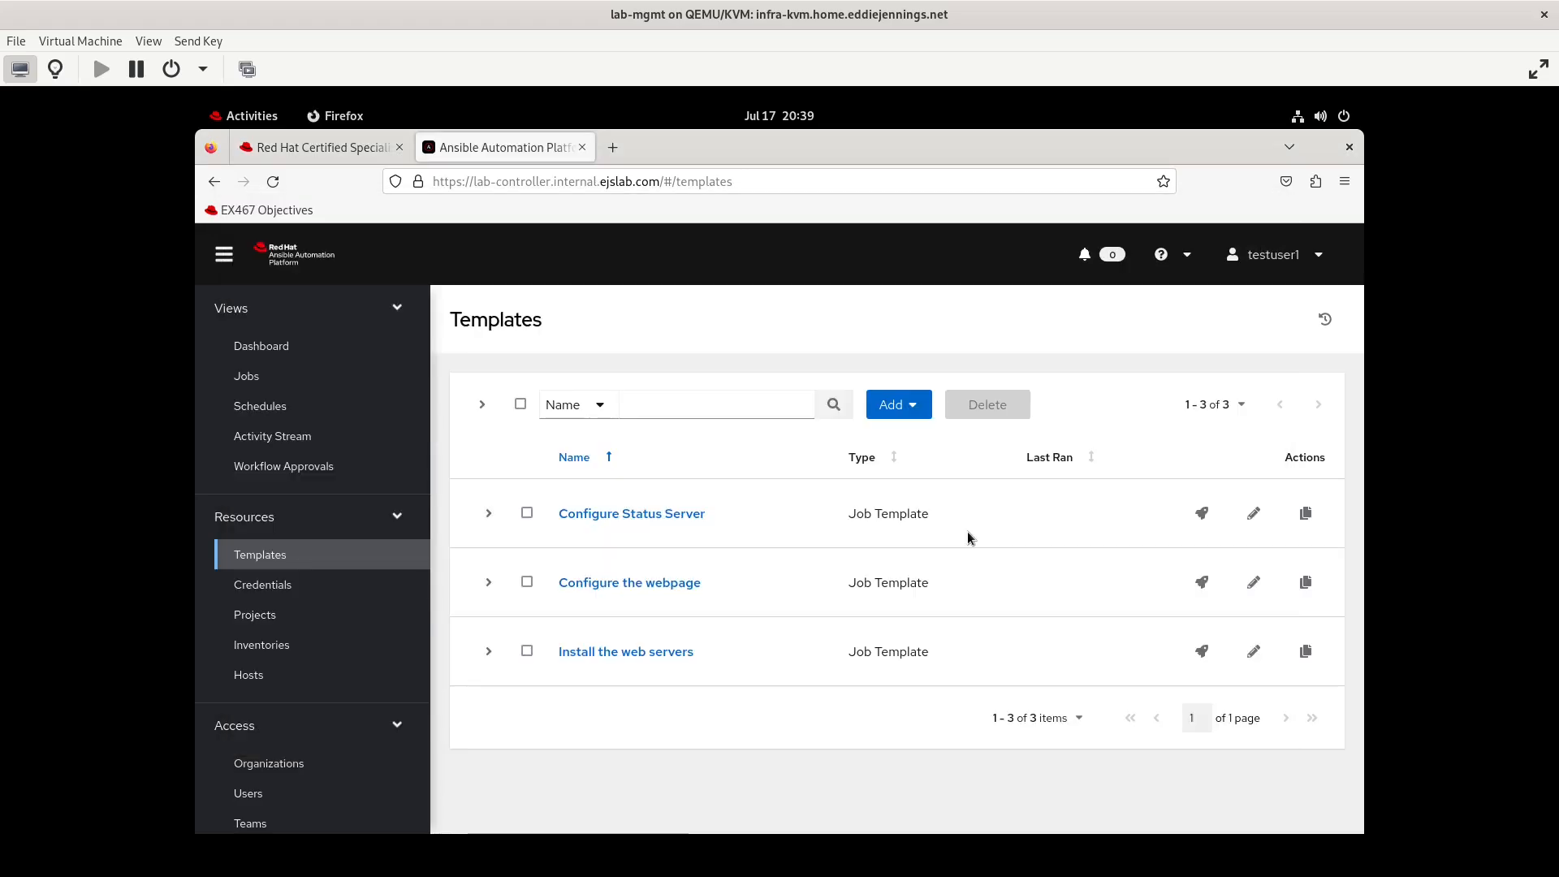
left_click(914, 407)
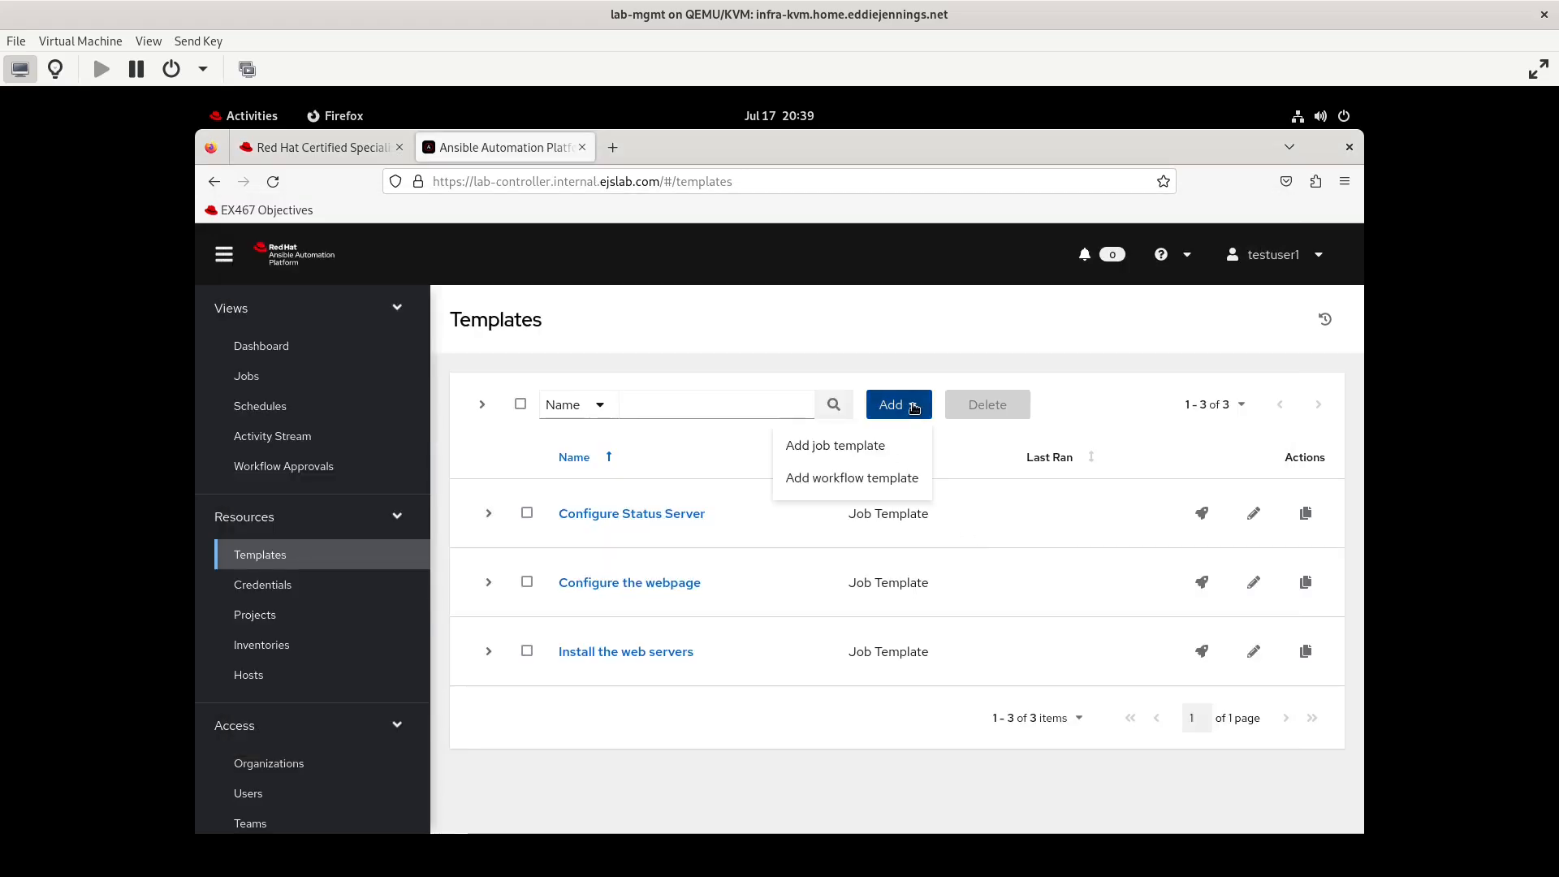
left_click(848, 479)
left_click(552, 448)
type("D")
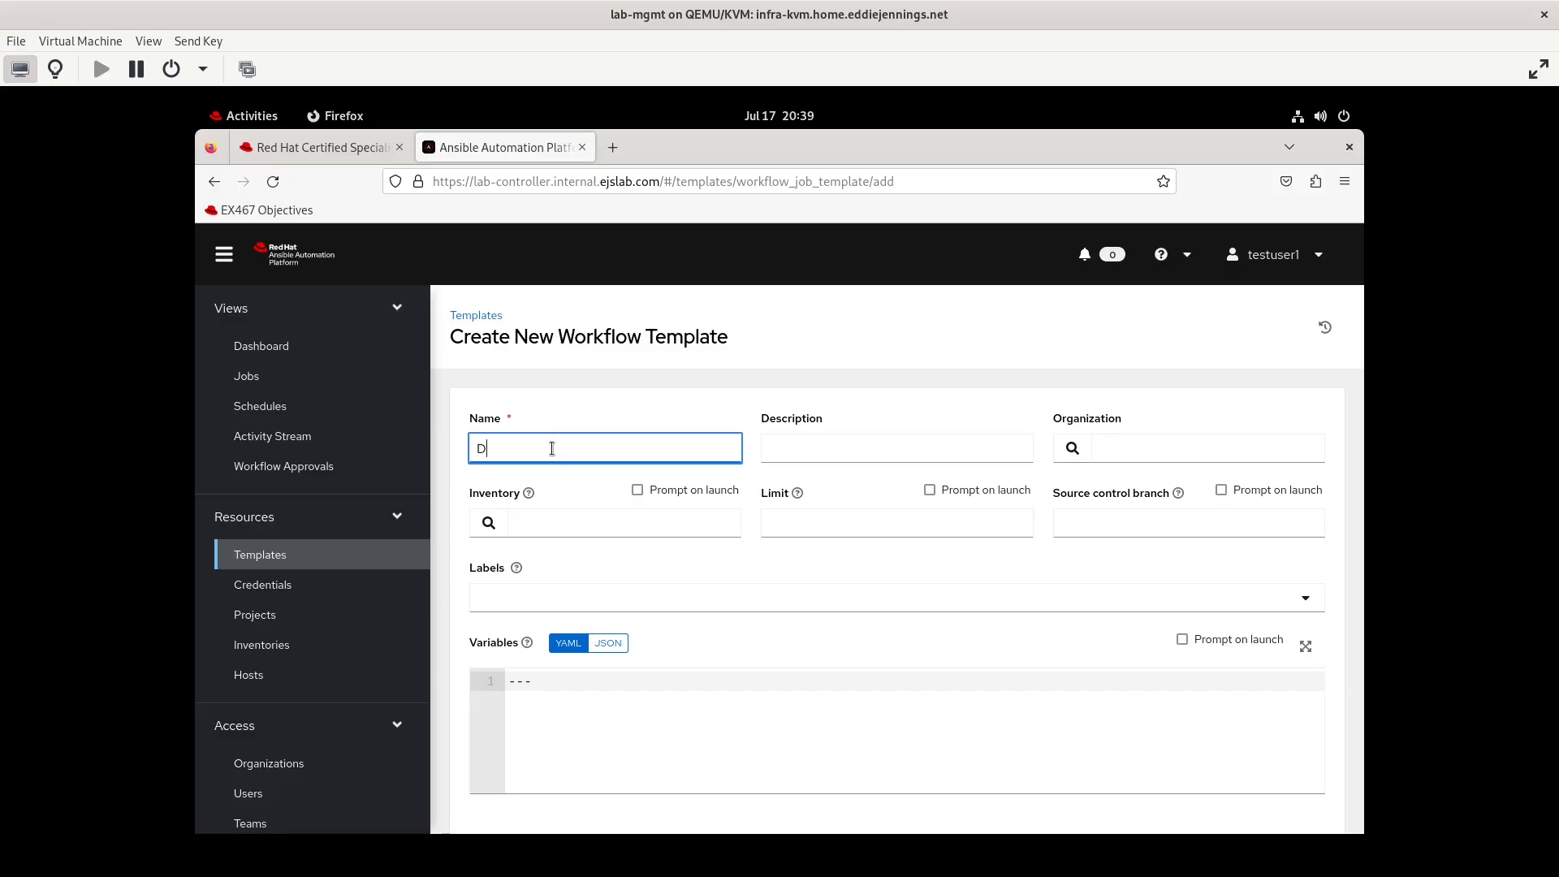
type("eploy Web Page")
Assign the testorg1 organization to the new workflow template.
left_click(1071, 448)
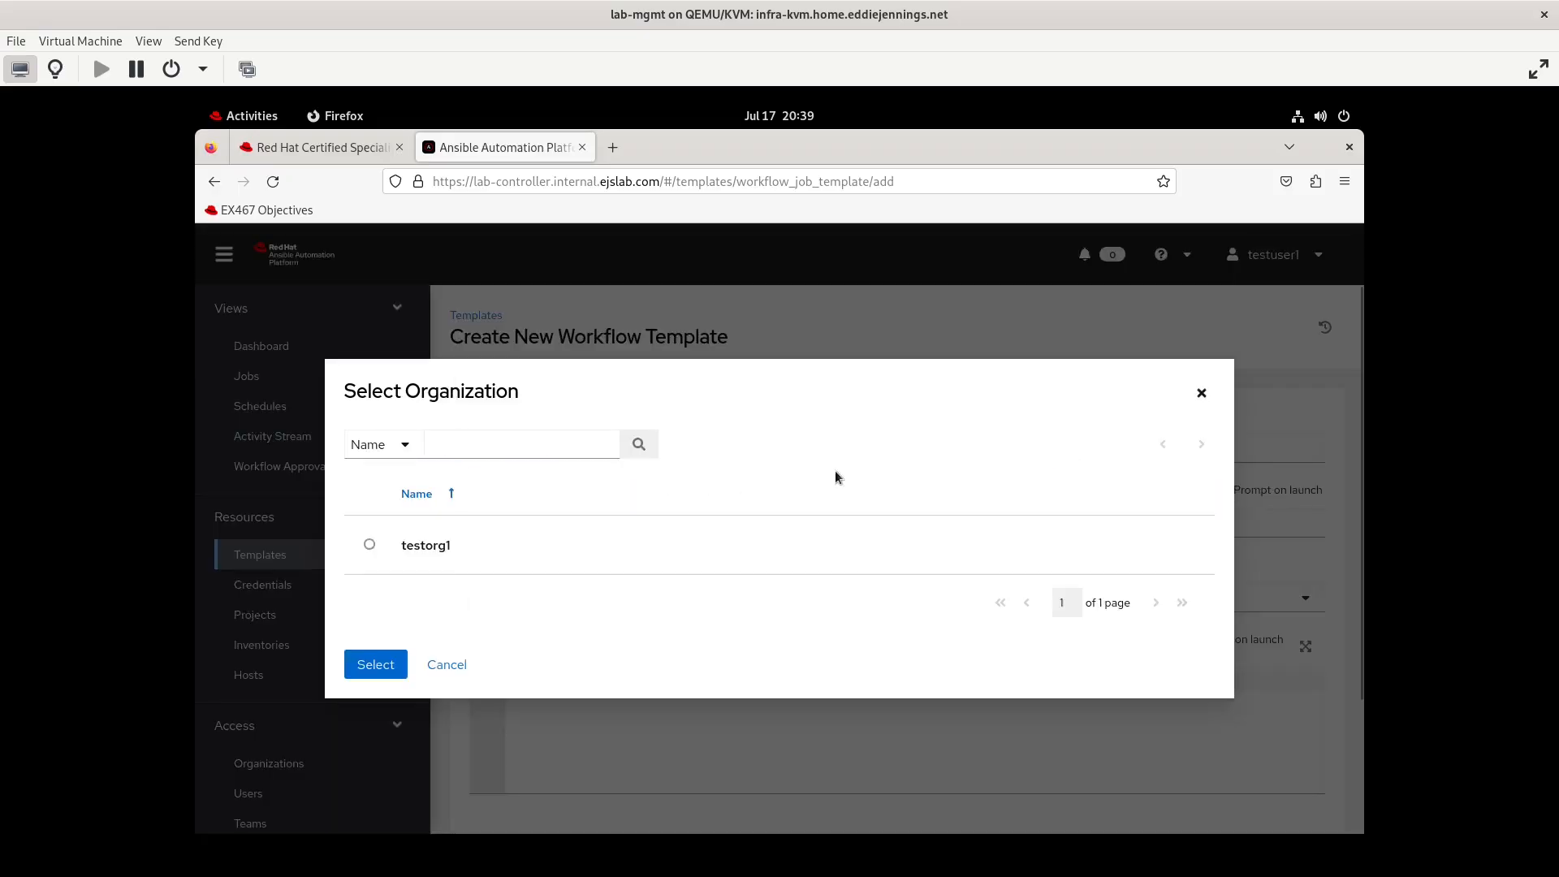
left_click(370, 545)
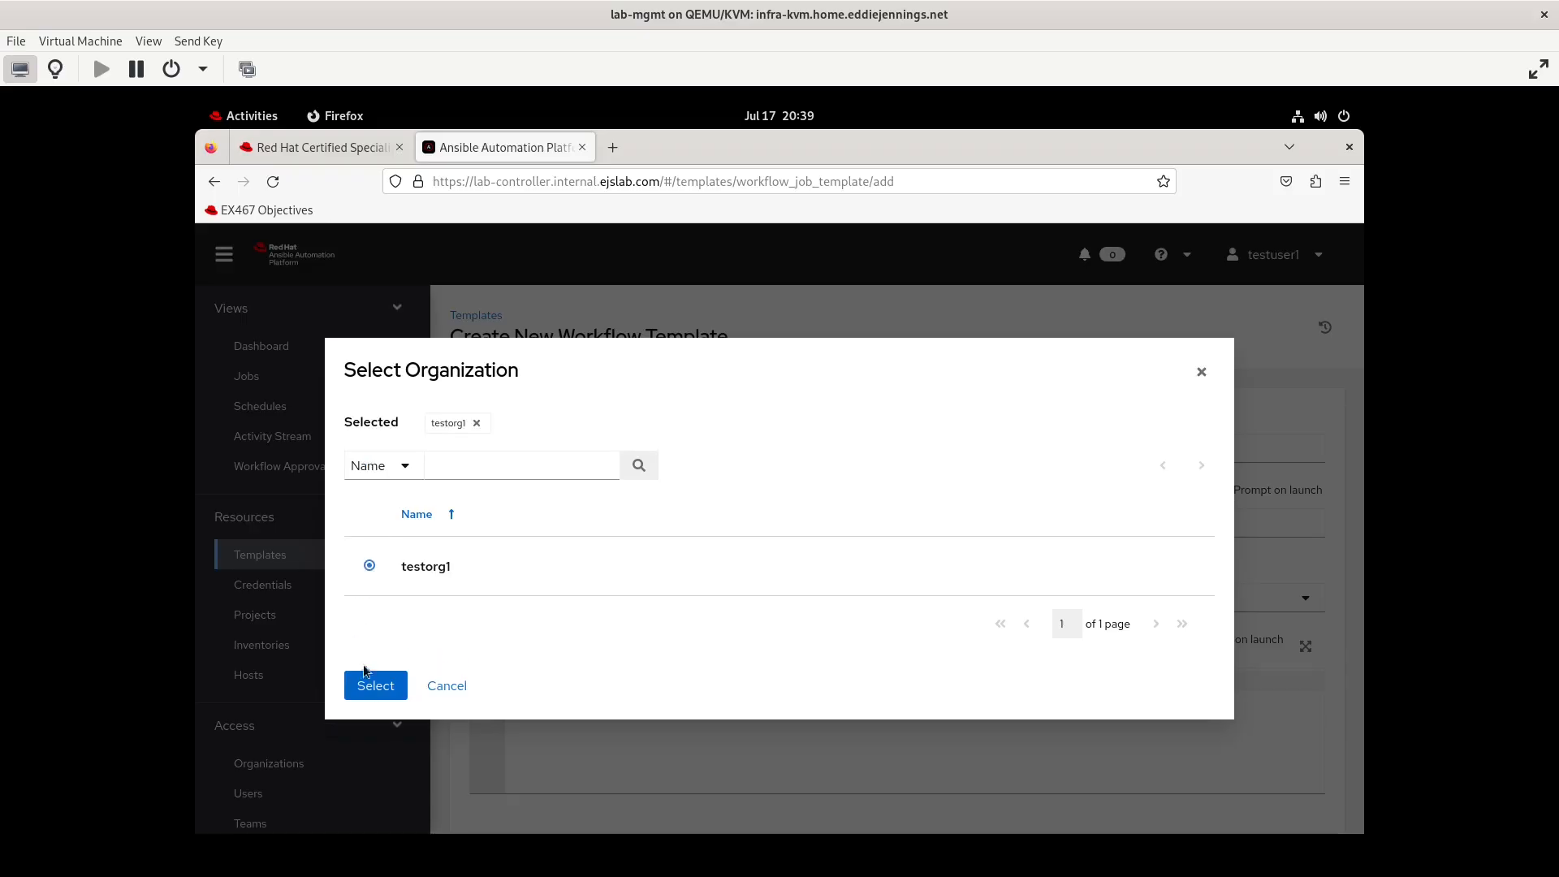
left_click(375, 686)
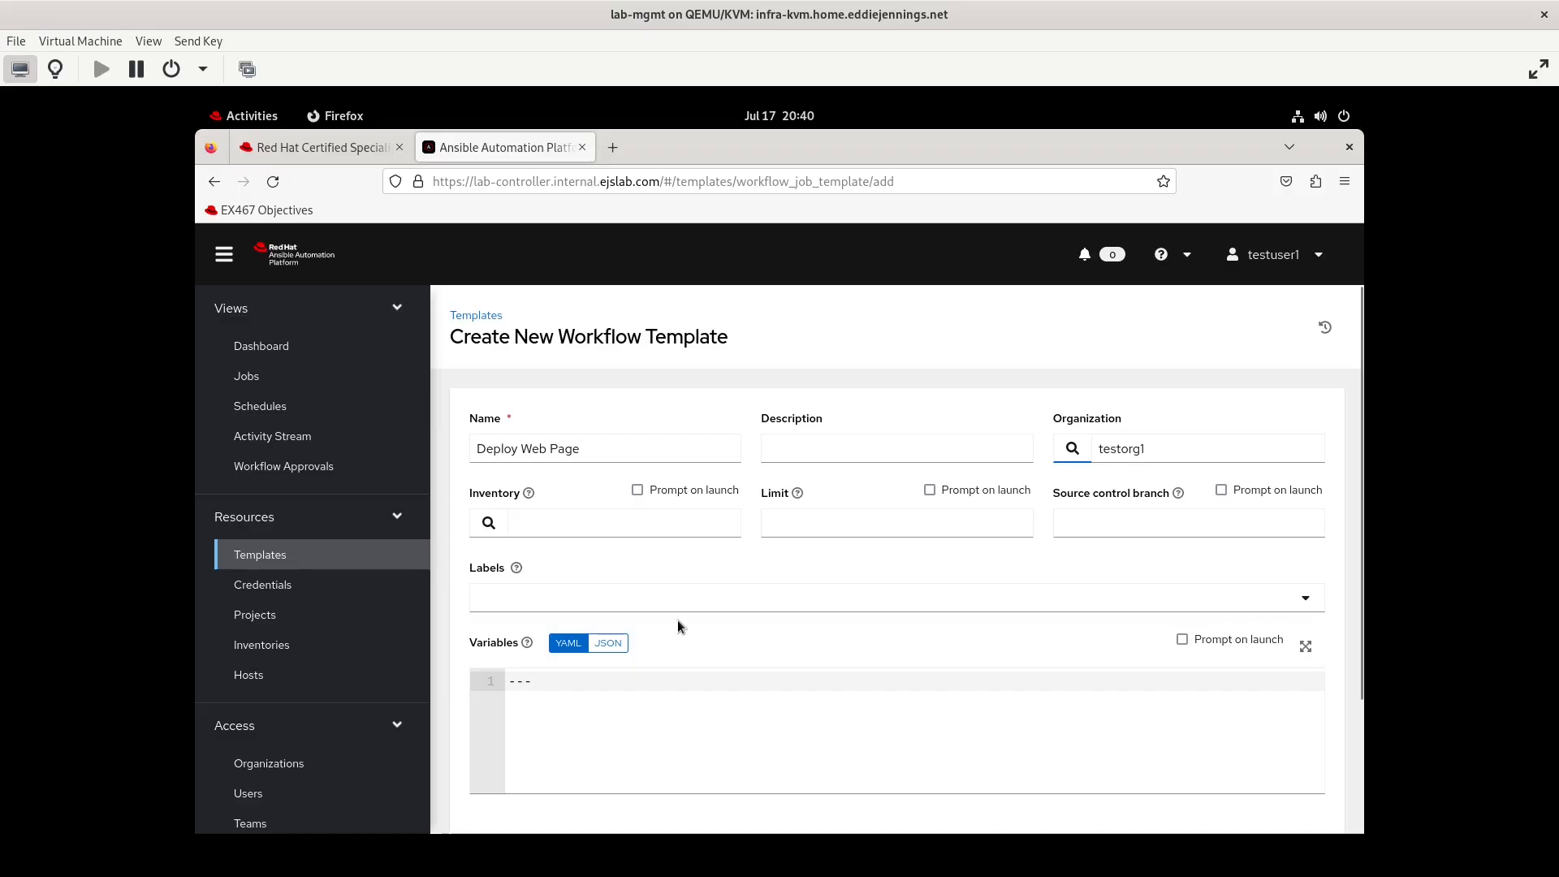
scroll(784, 622, "down", 2)
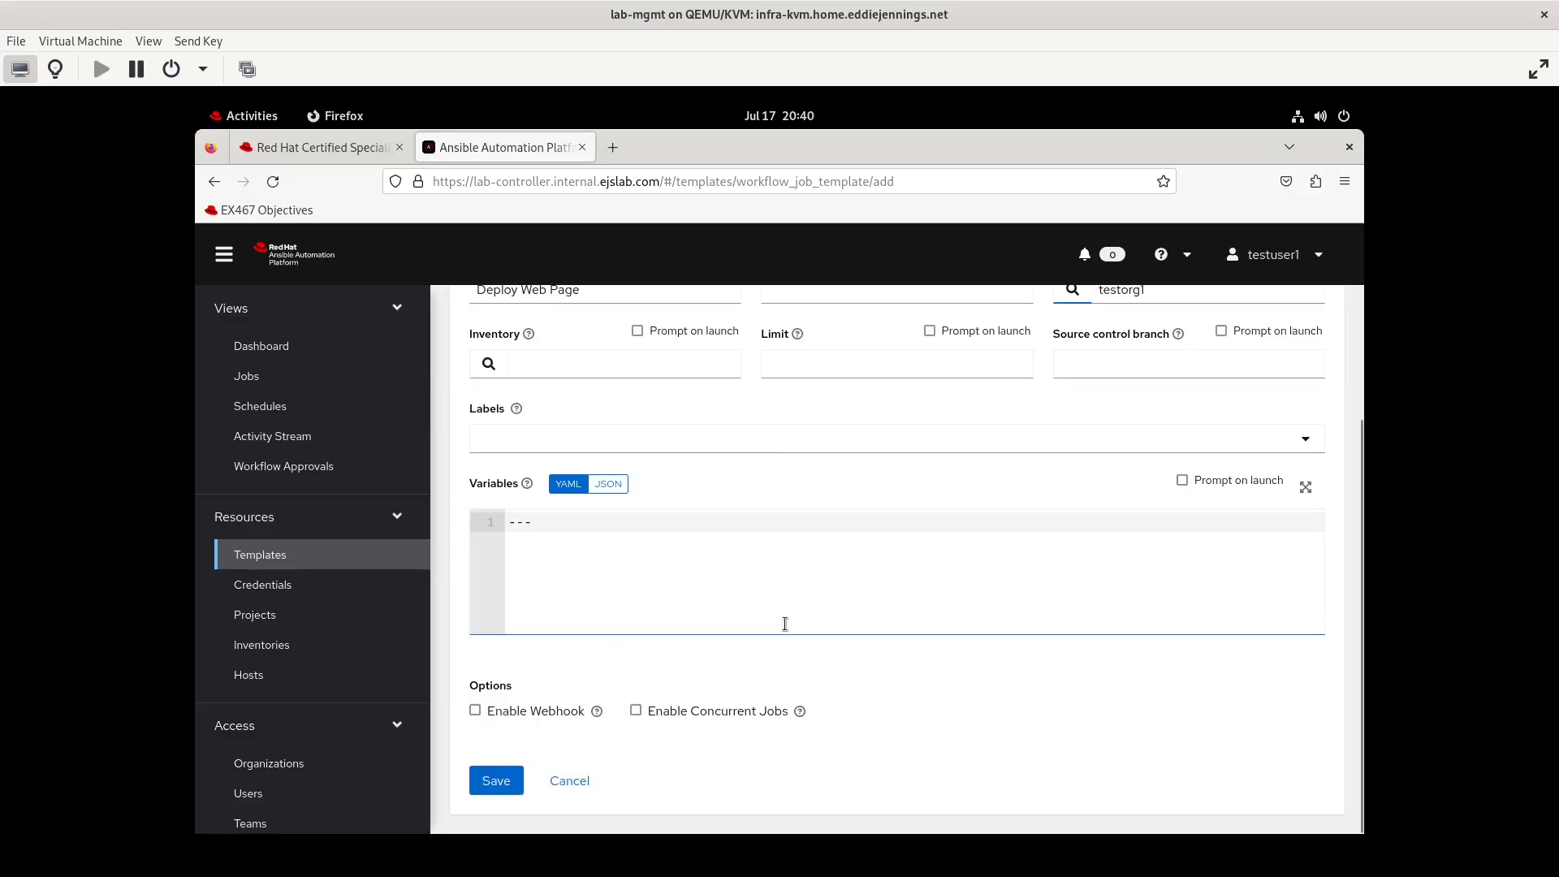
Enable the webhook option to examine the available webhook services, and disable it again without choosing one.
left_click(476, 711)
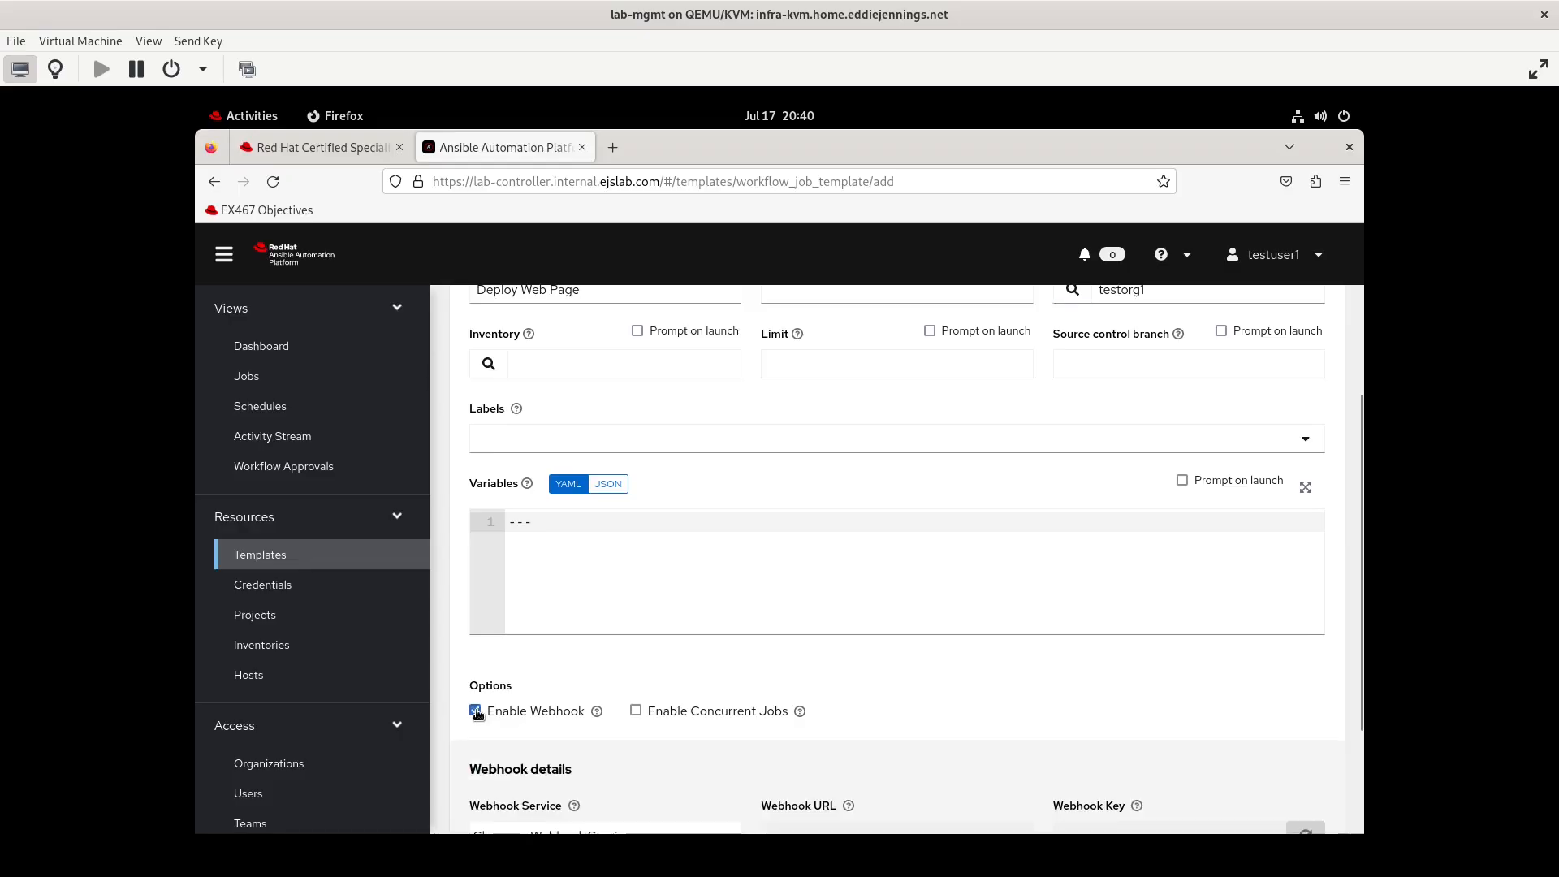
scroll(537, 742, "down", 2)
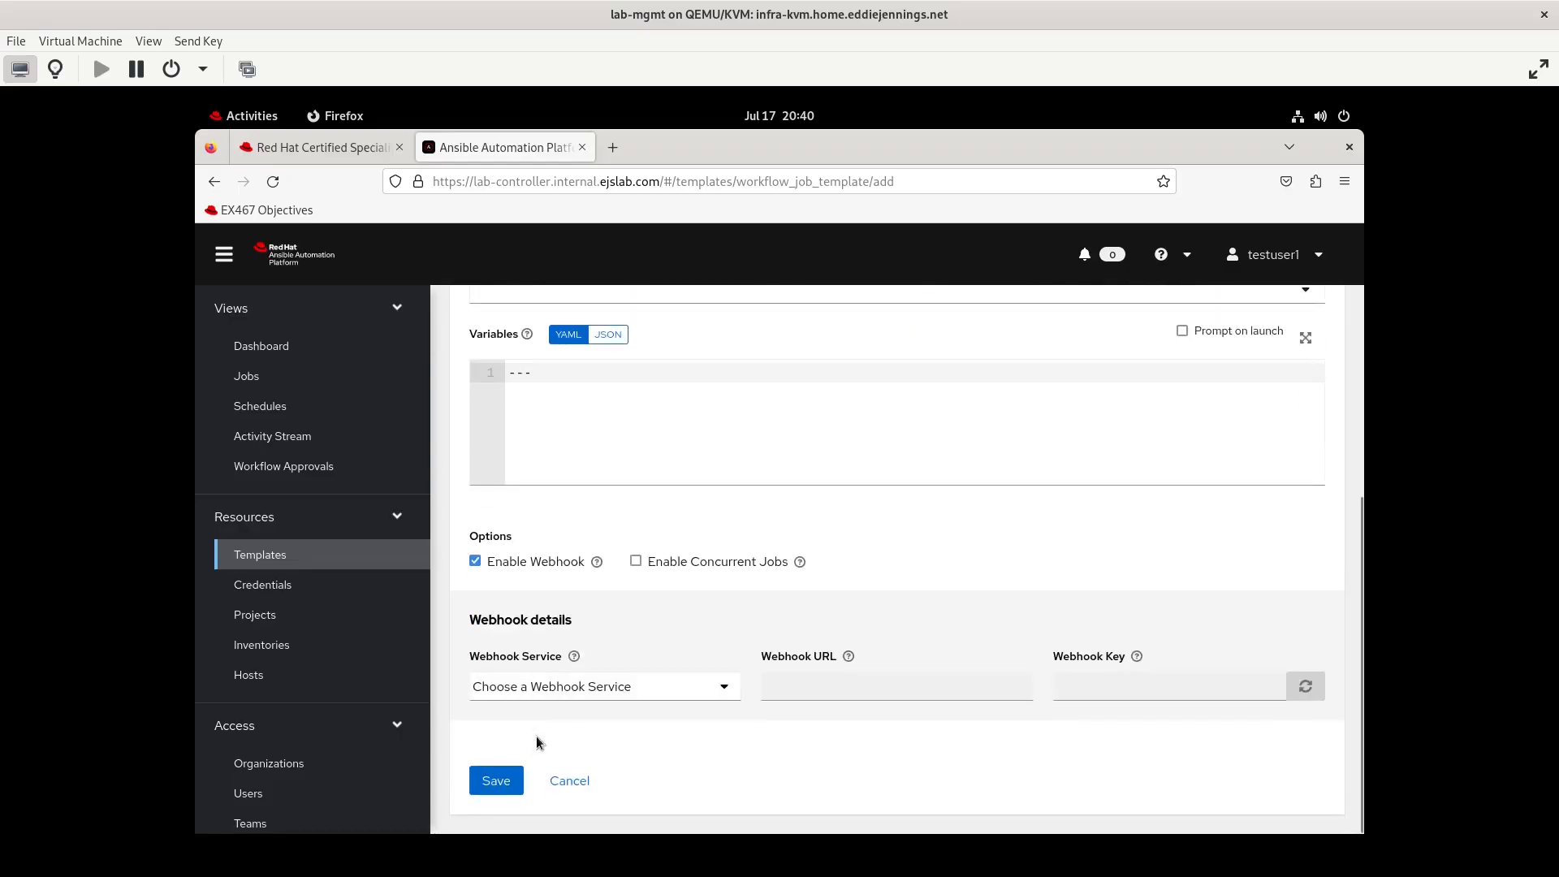
left_click(721, 689)
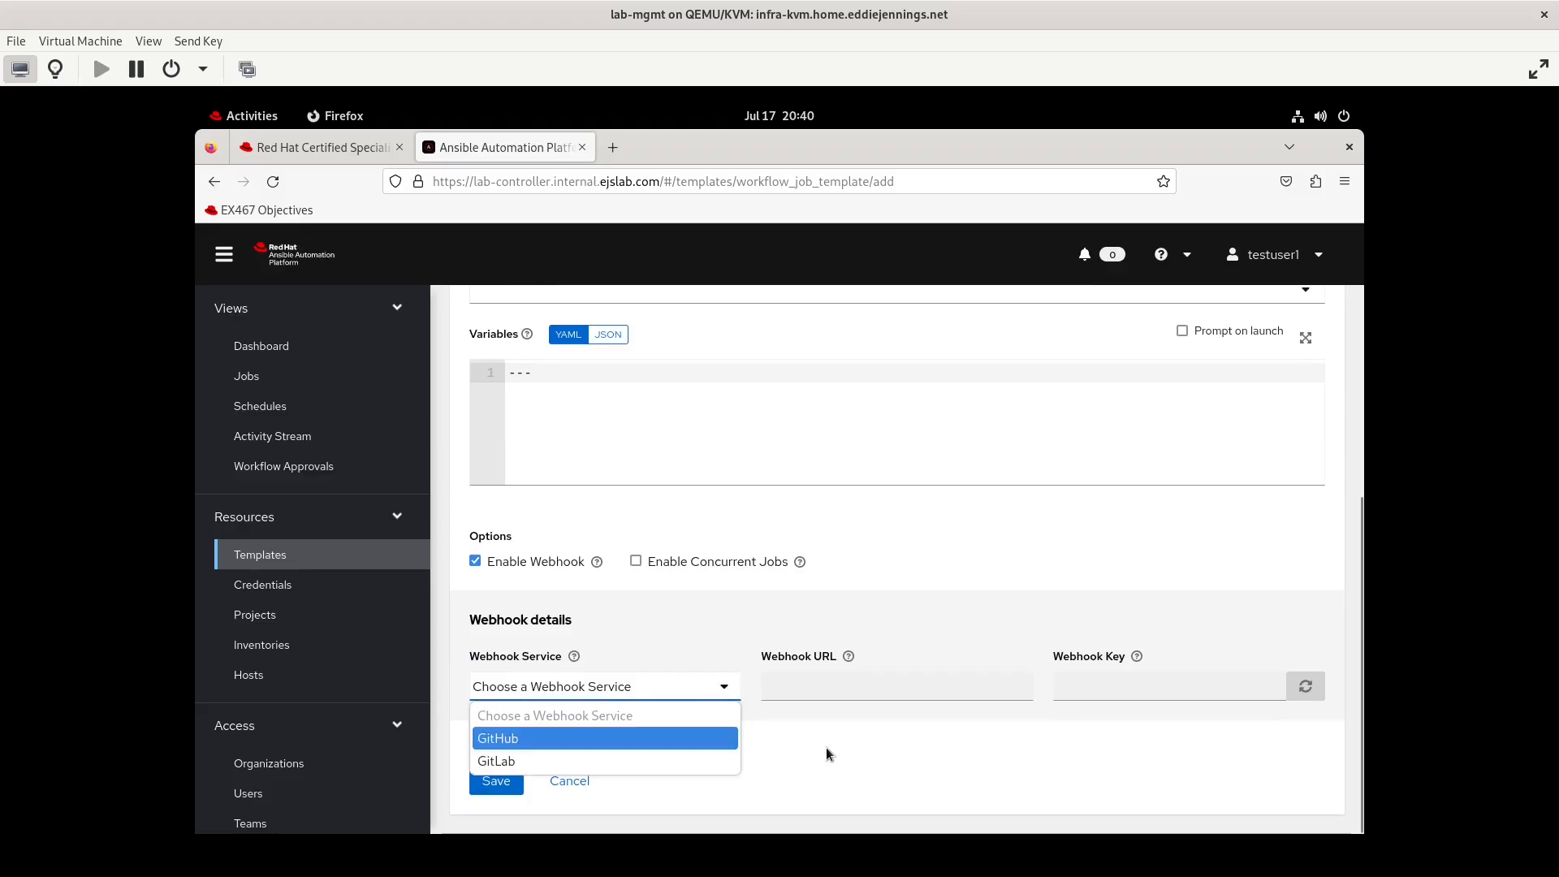
left_click(683, 623)
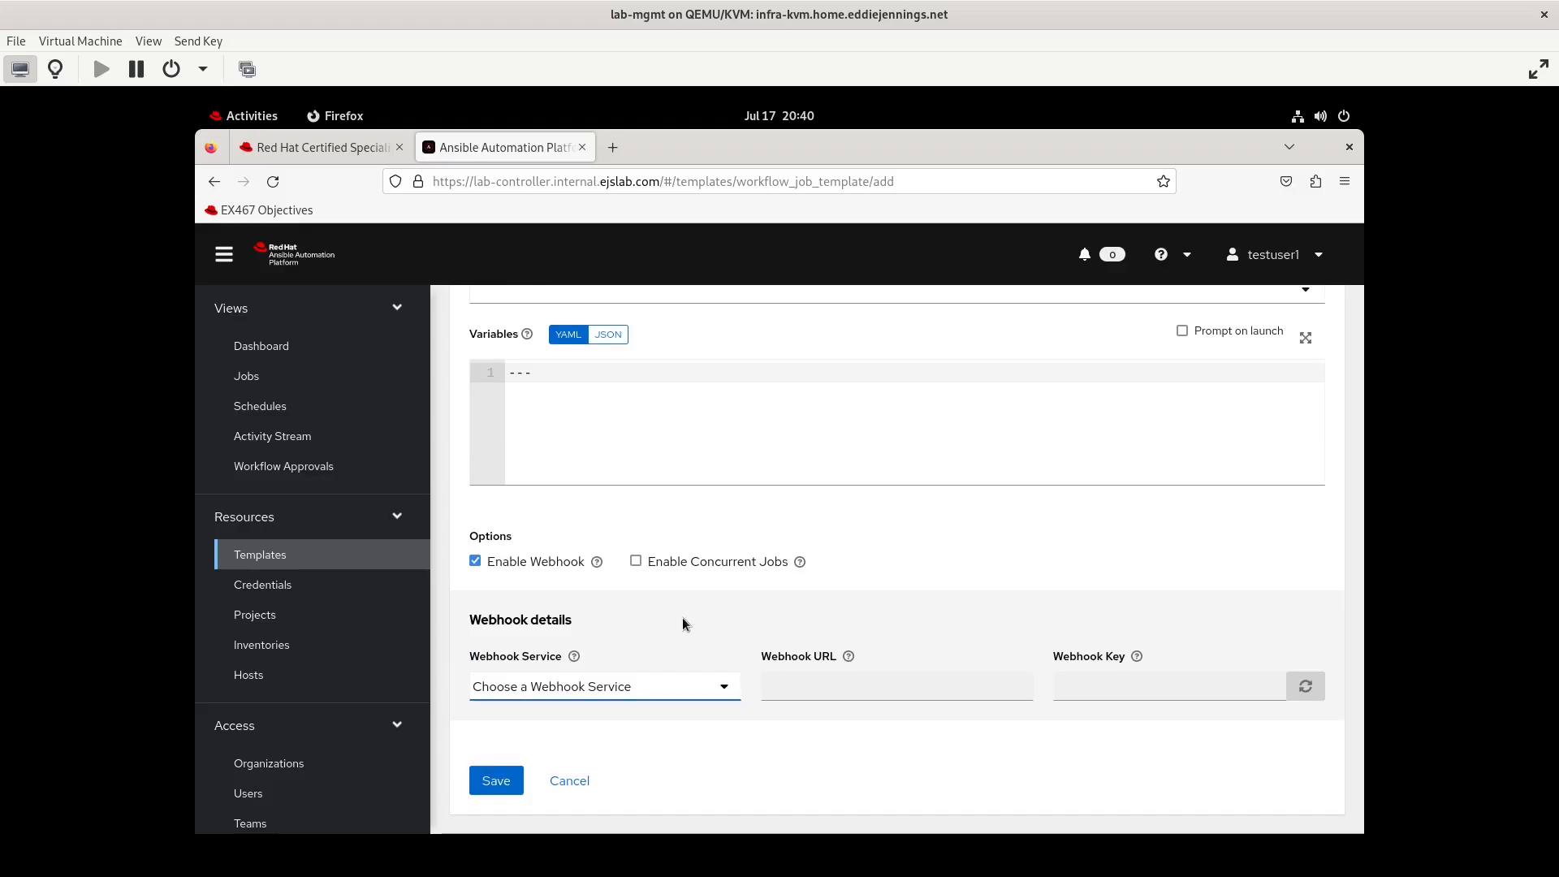
left_click(663, 686)
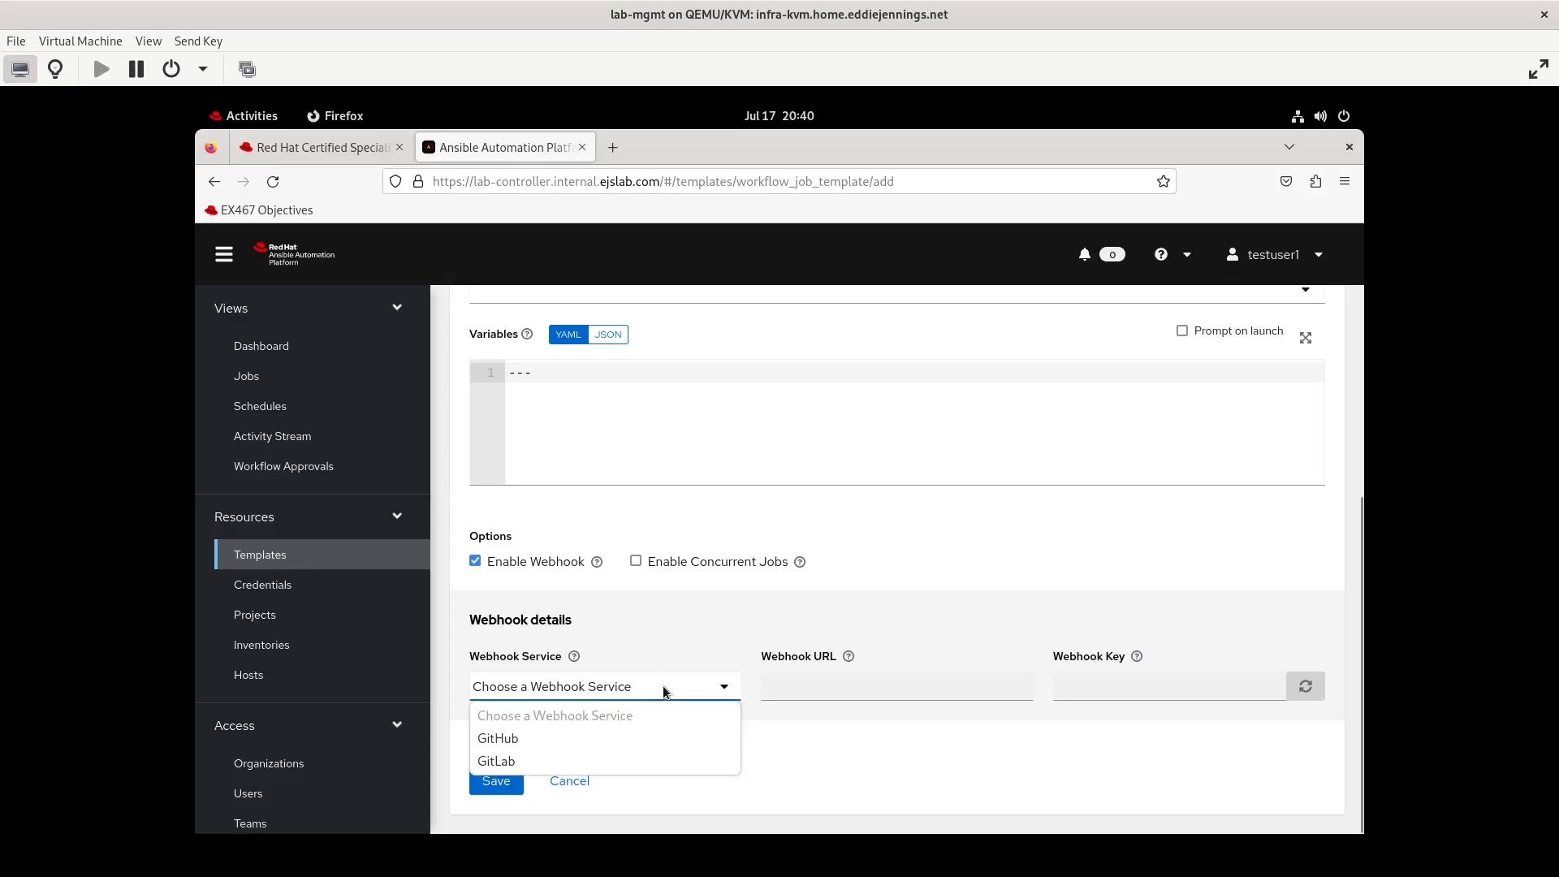
left_click(690, 637)
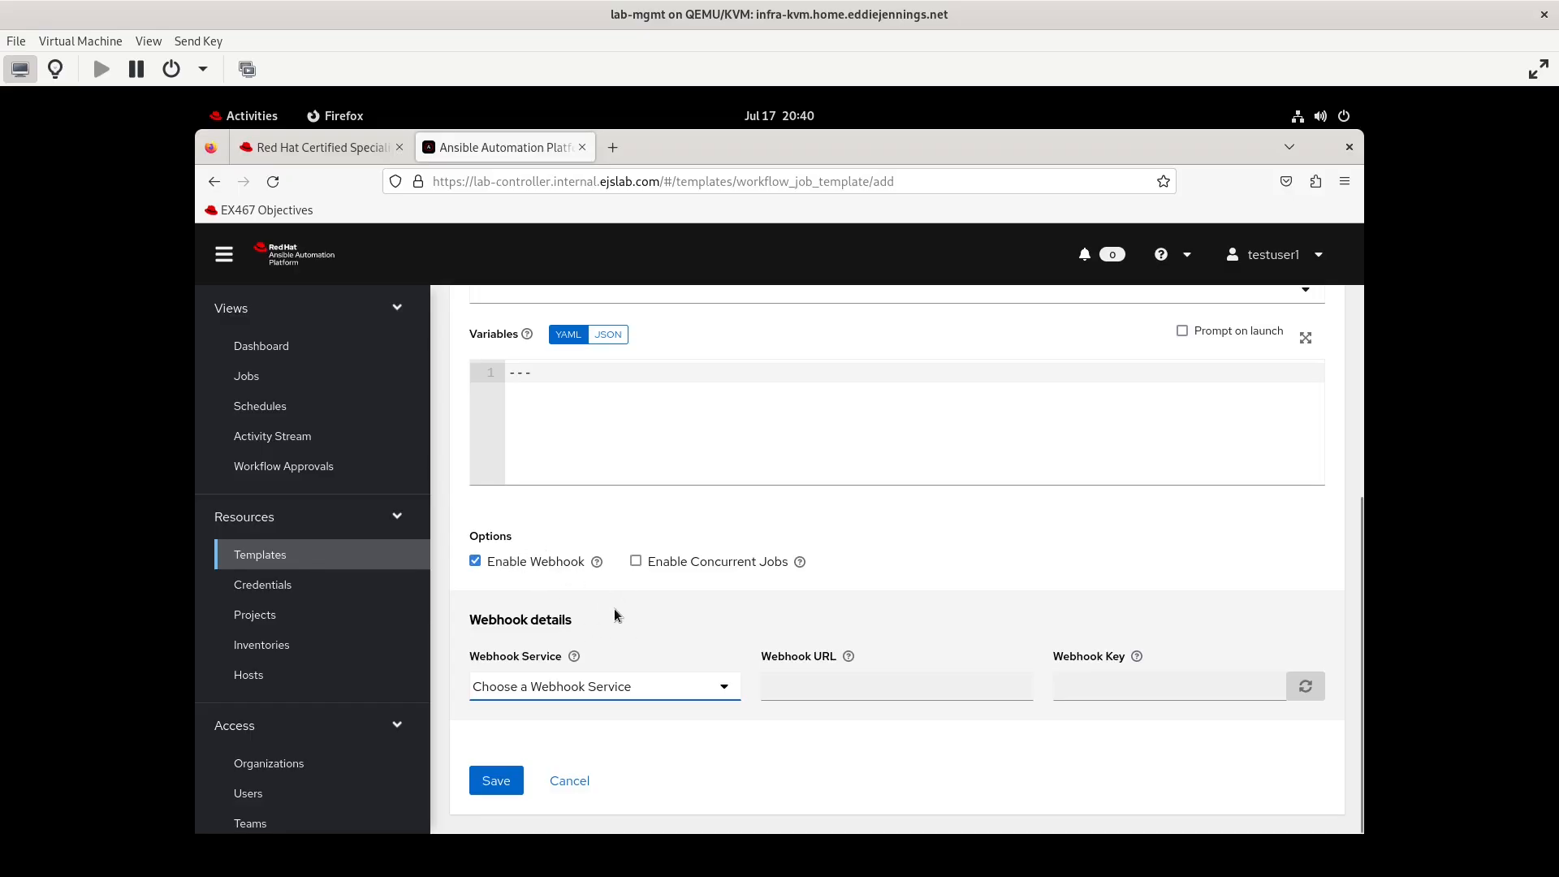
scroll(620, 610, "up", 4)
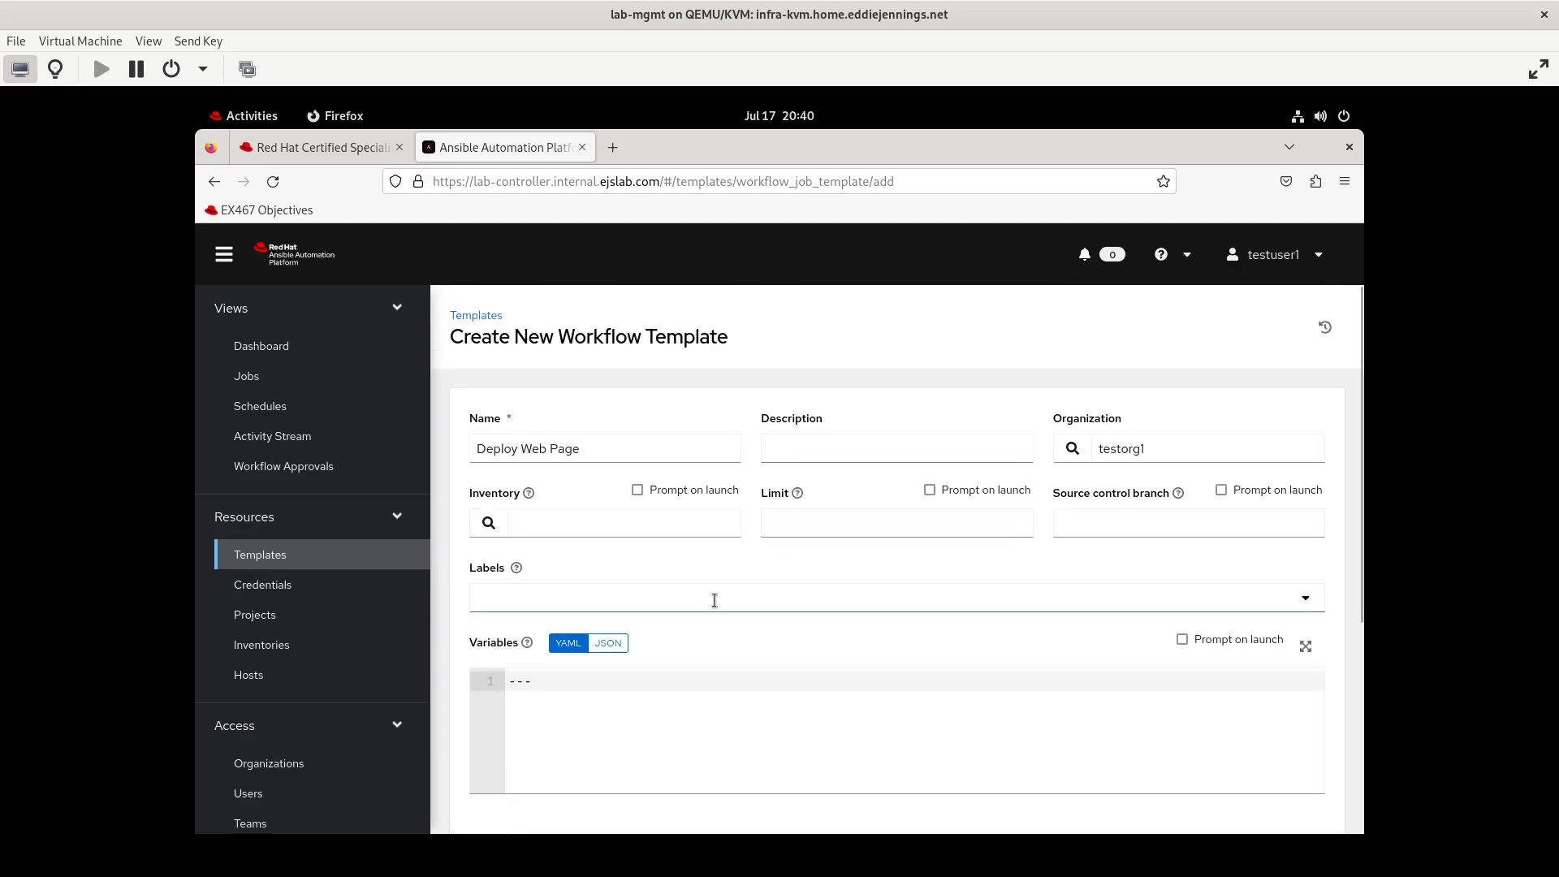
scroll(715, 601, "down", 4)
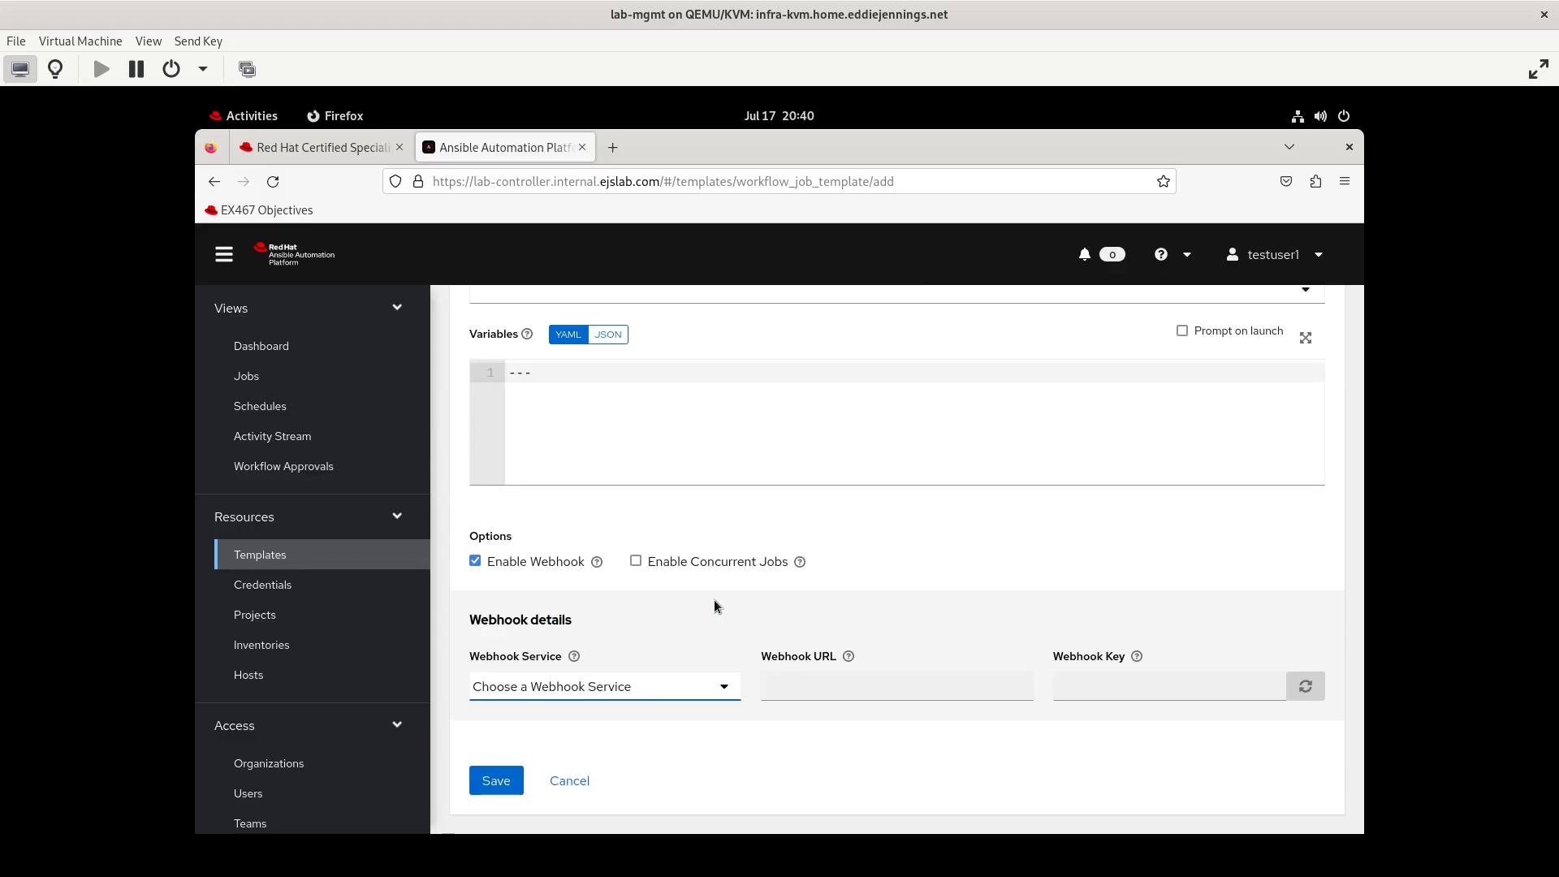
left_click(475, 562)
Review the new workflow template's settings and save the template.
scroll(616, 662, "up", 3)
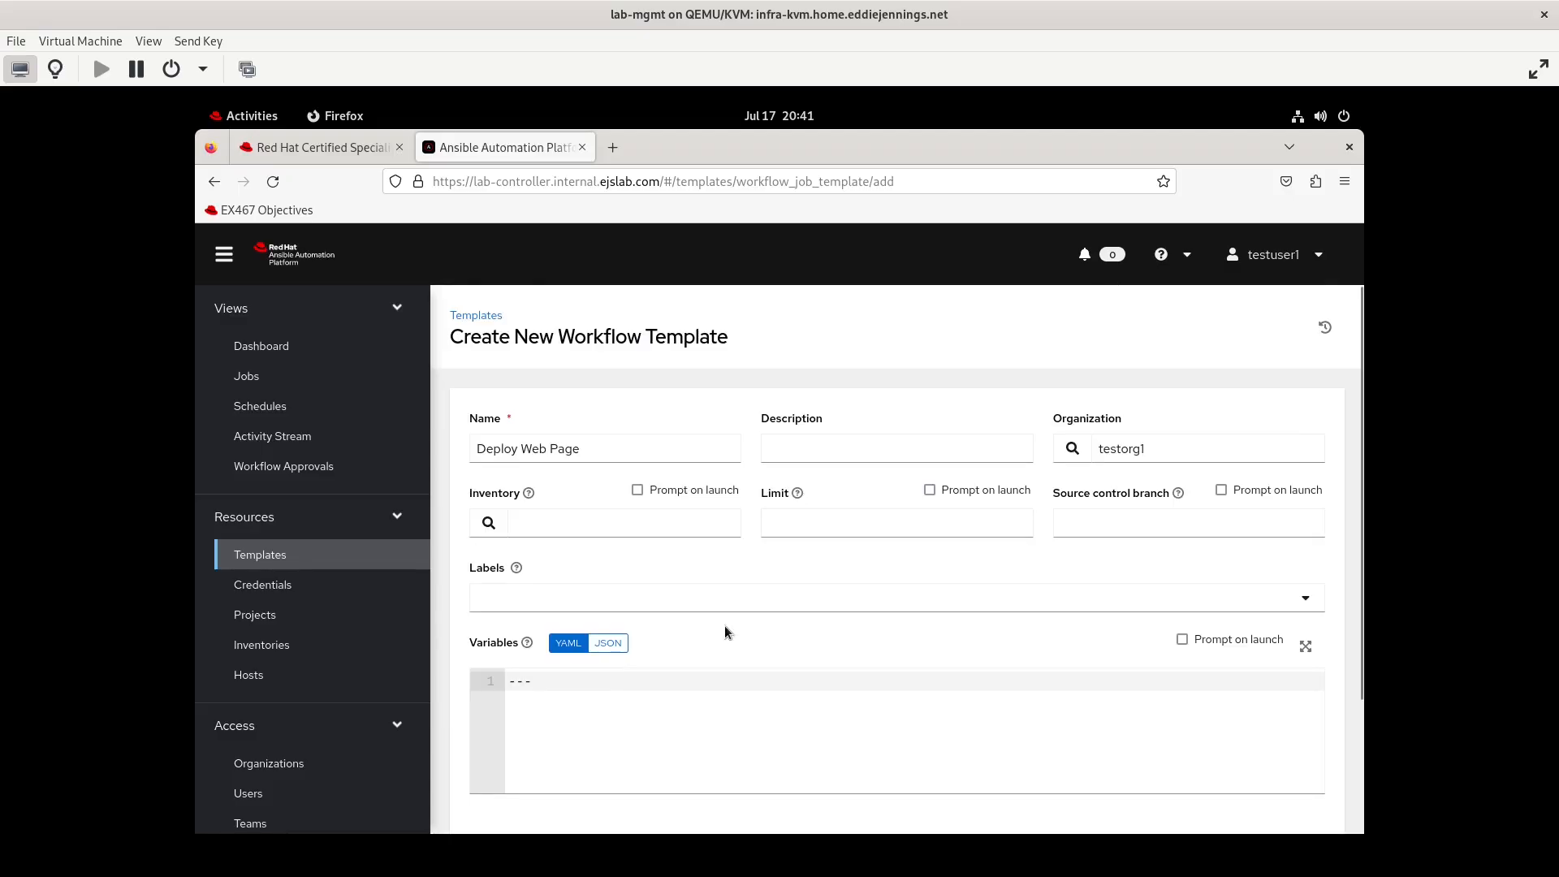
scroll(647, 700, "down", 2)
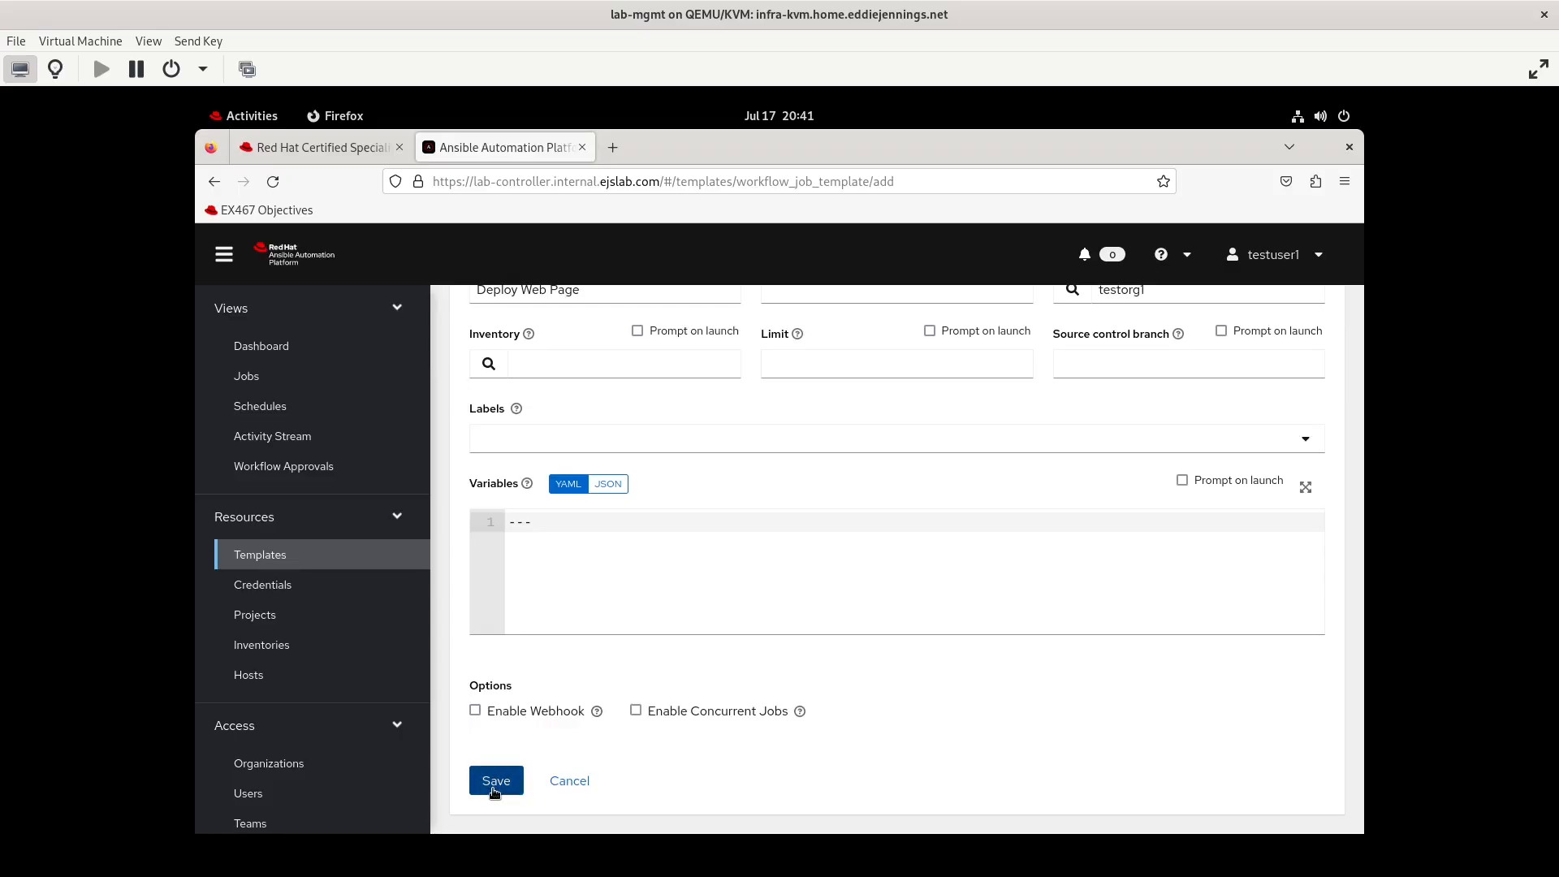
left_click(494, 788)
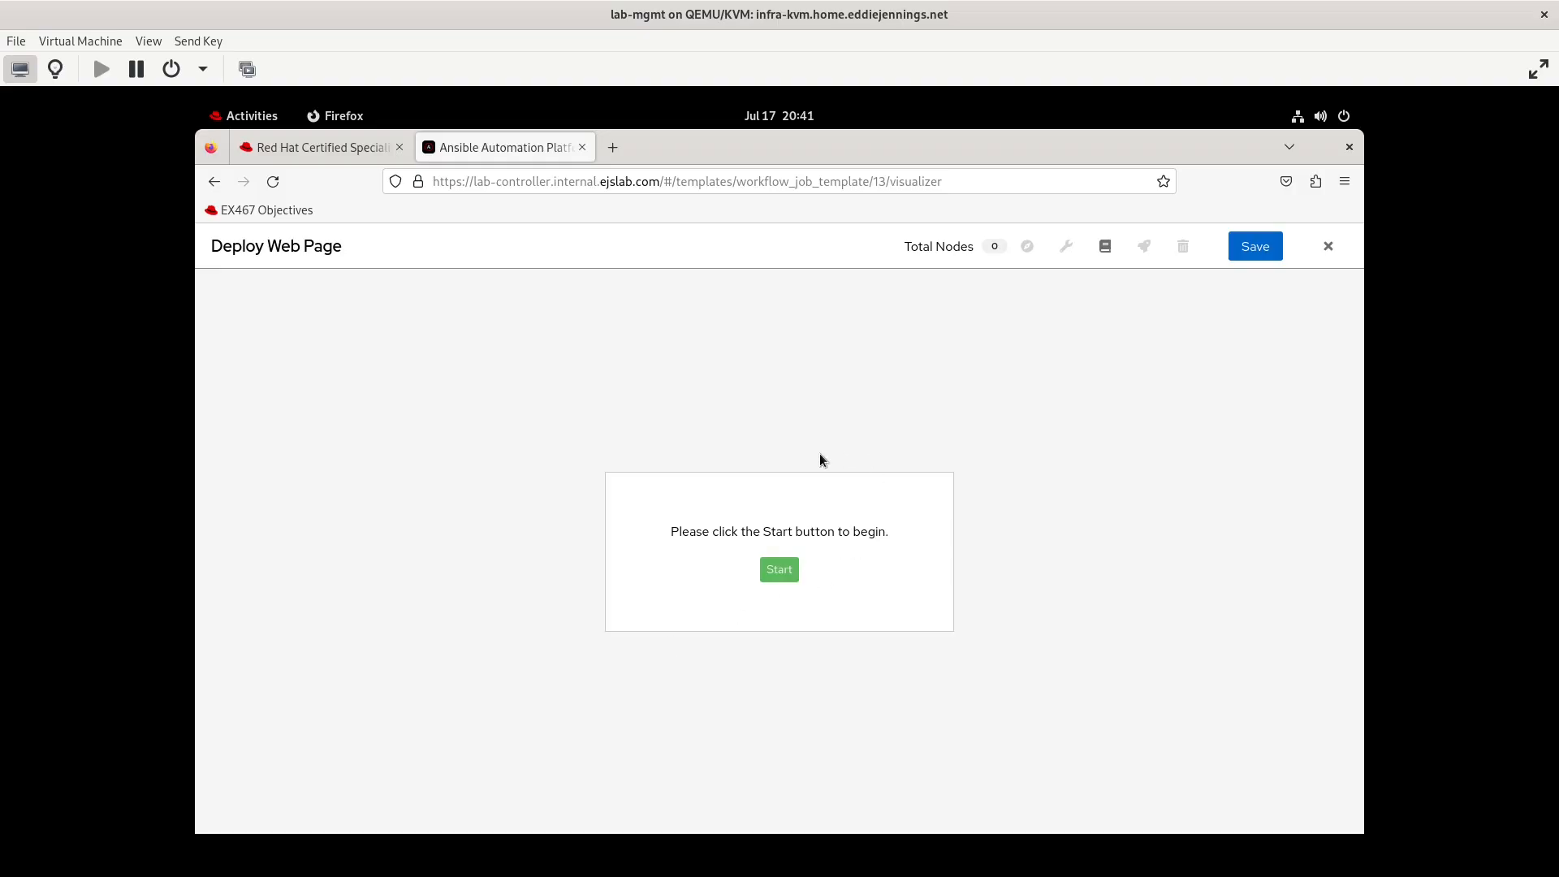
Start the workflow with a Job Template node and select "Install the web servers" as its resource.
left_click(770, 573)
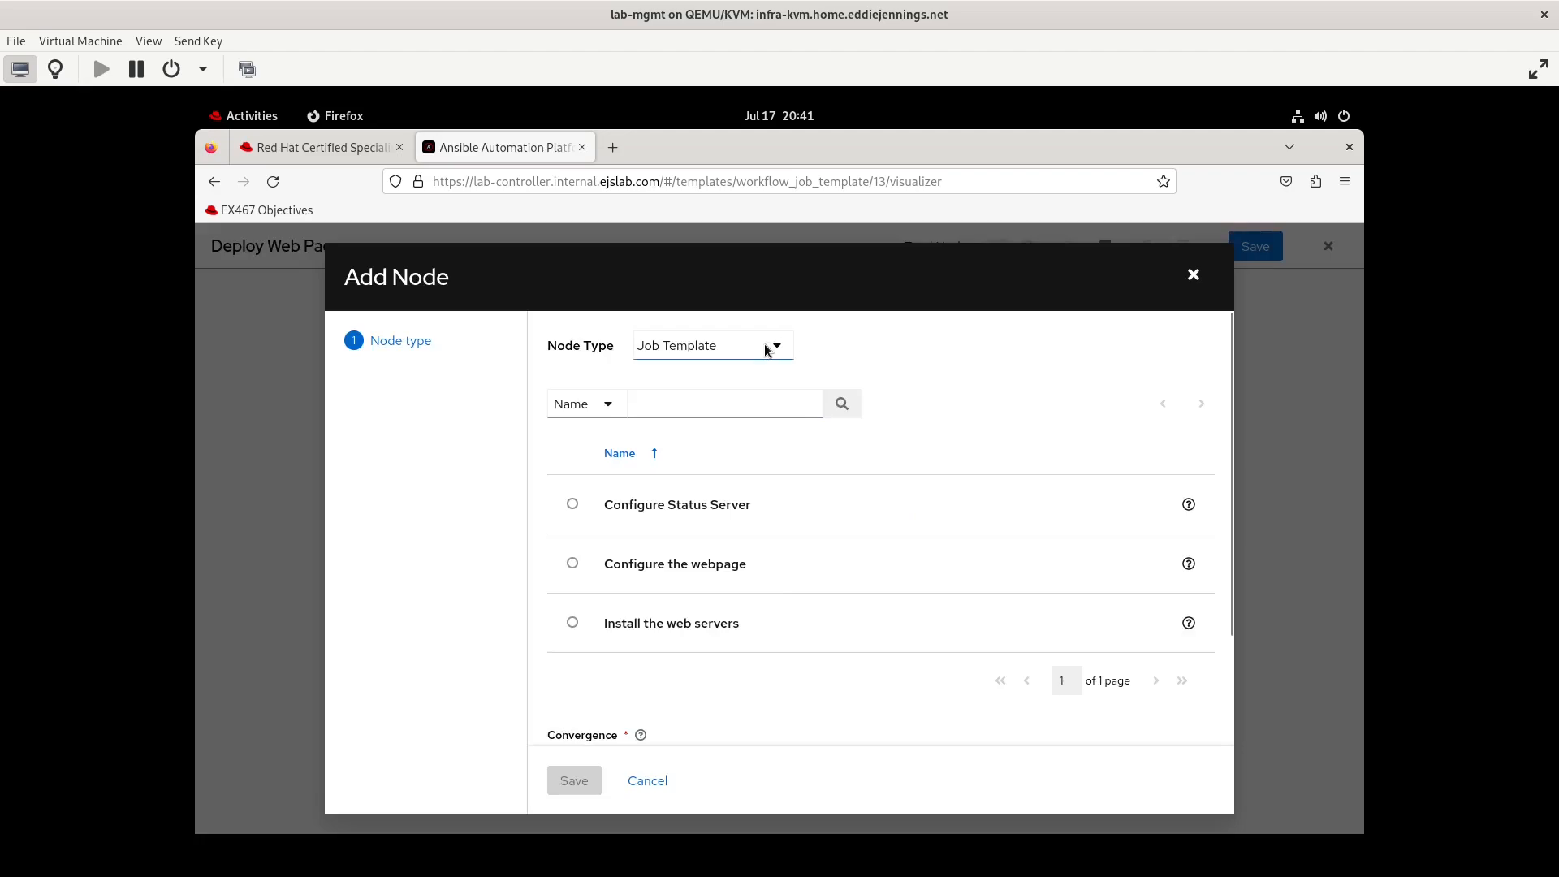
left_click(573, 624)
scroll(682, 636, "down", 3)
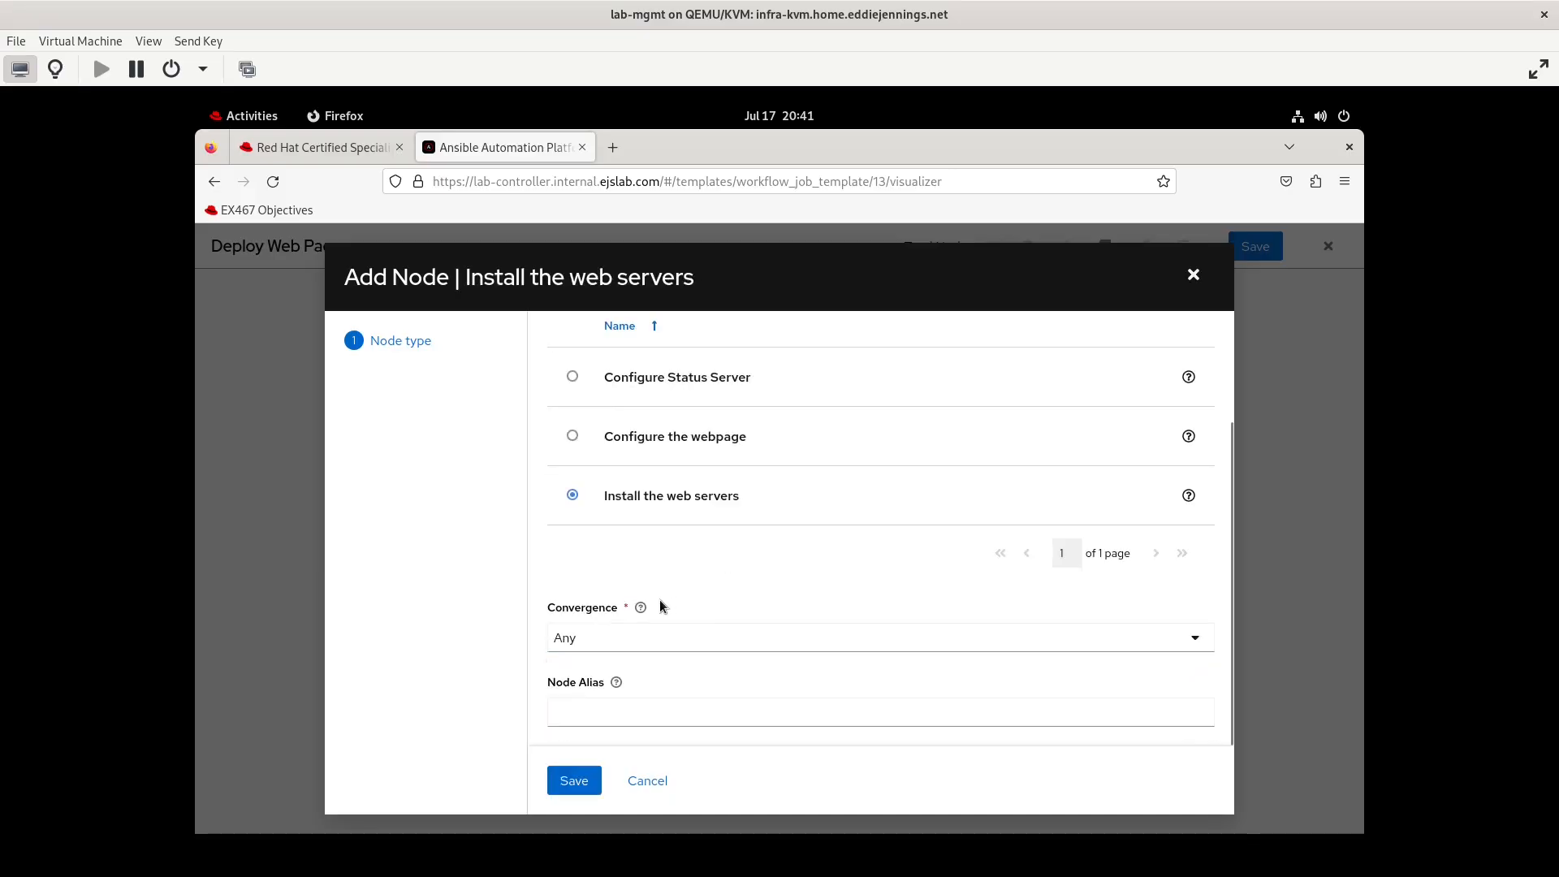
Read the help text for the node's Convergence and Node Alias settings.
left_click(640, 609)
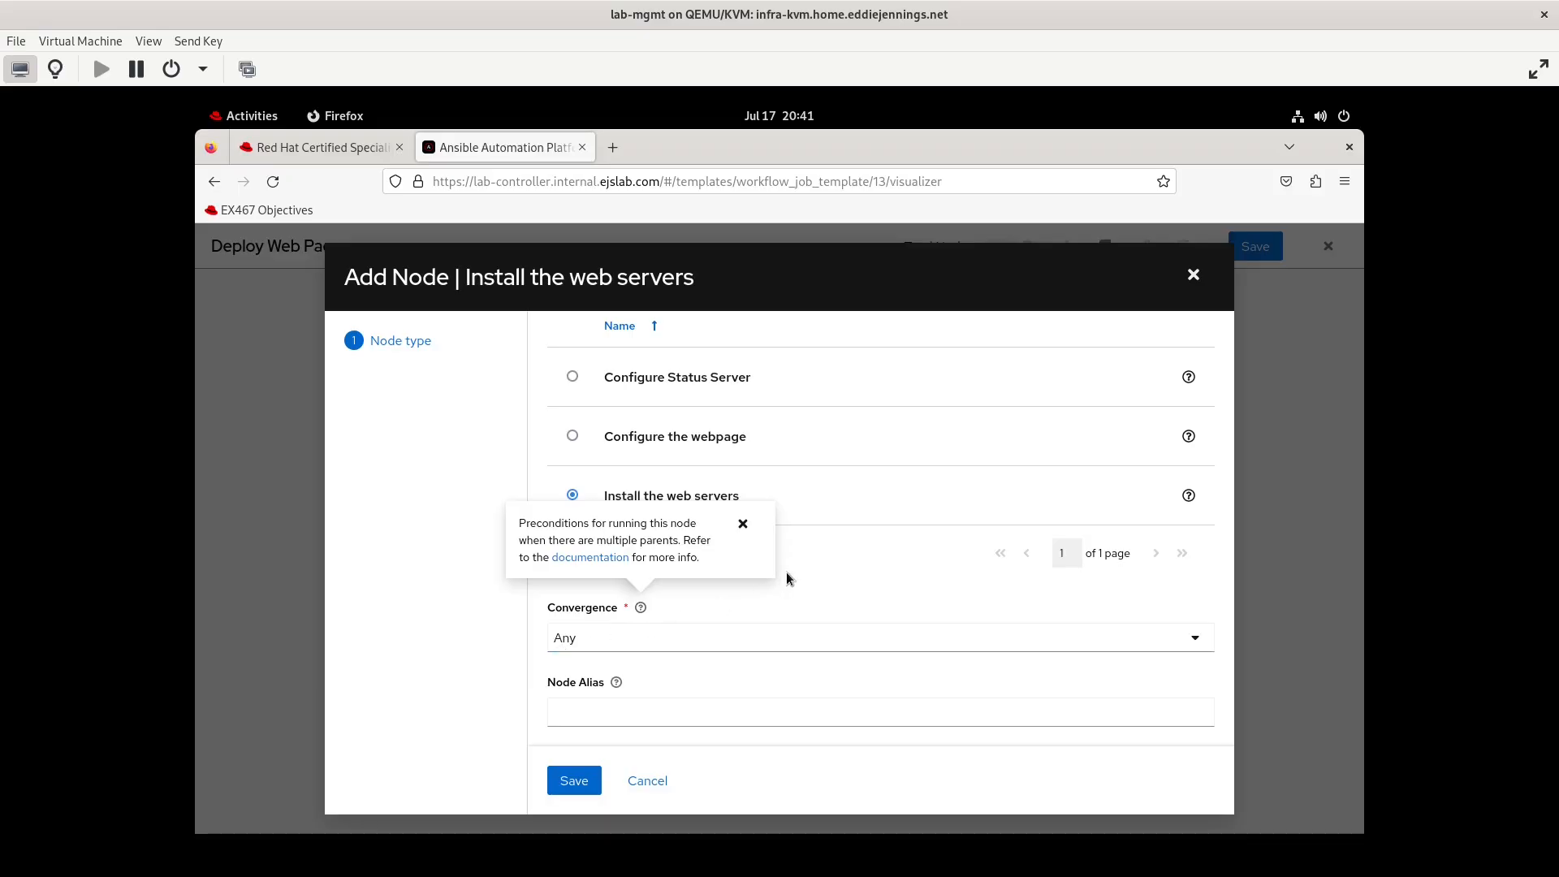
left_click(835, 582)
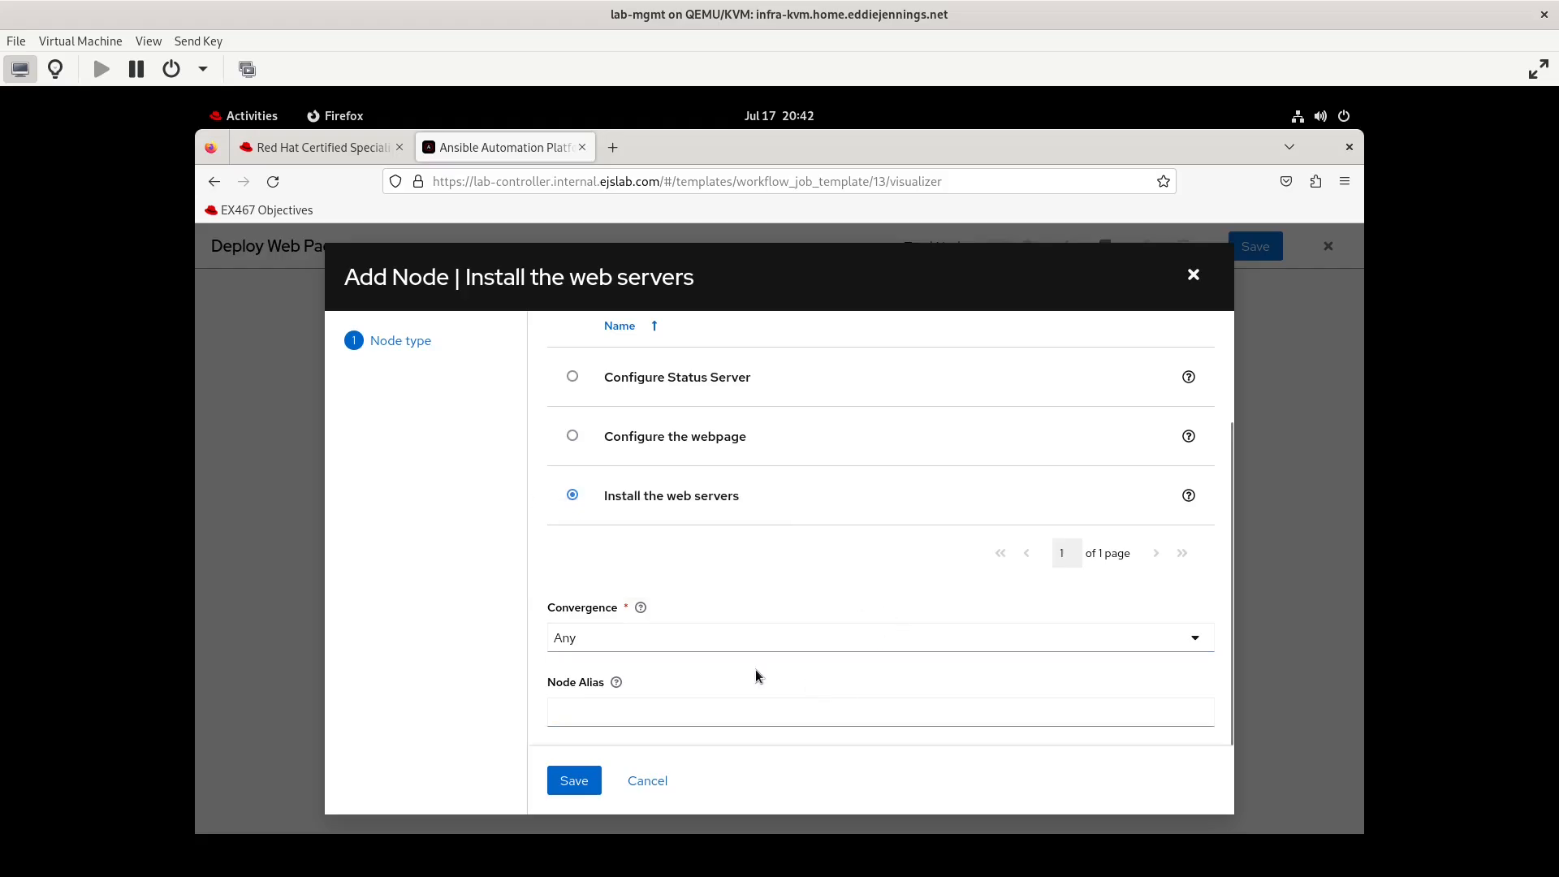
left_click(631, 715)
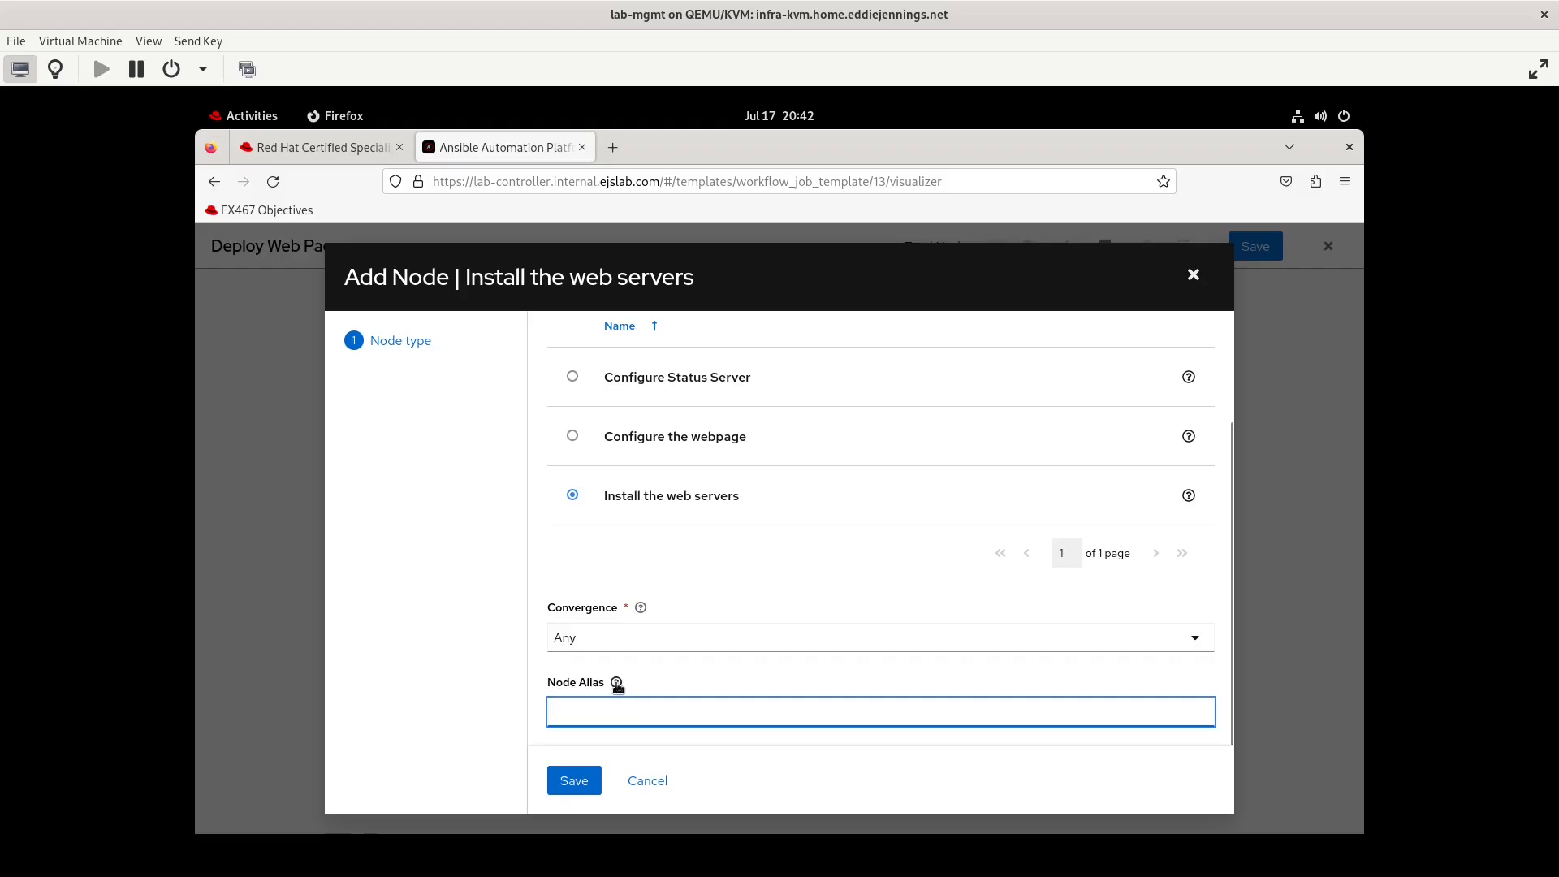
left_click(616, 684)
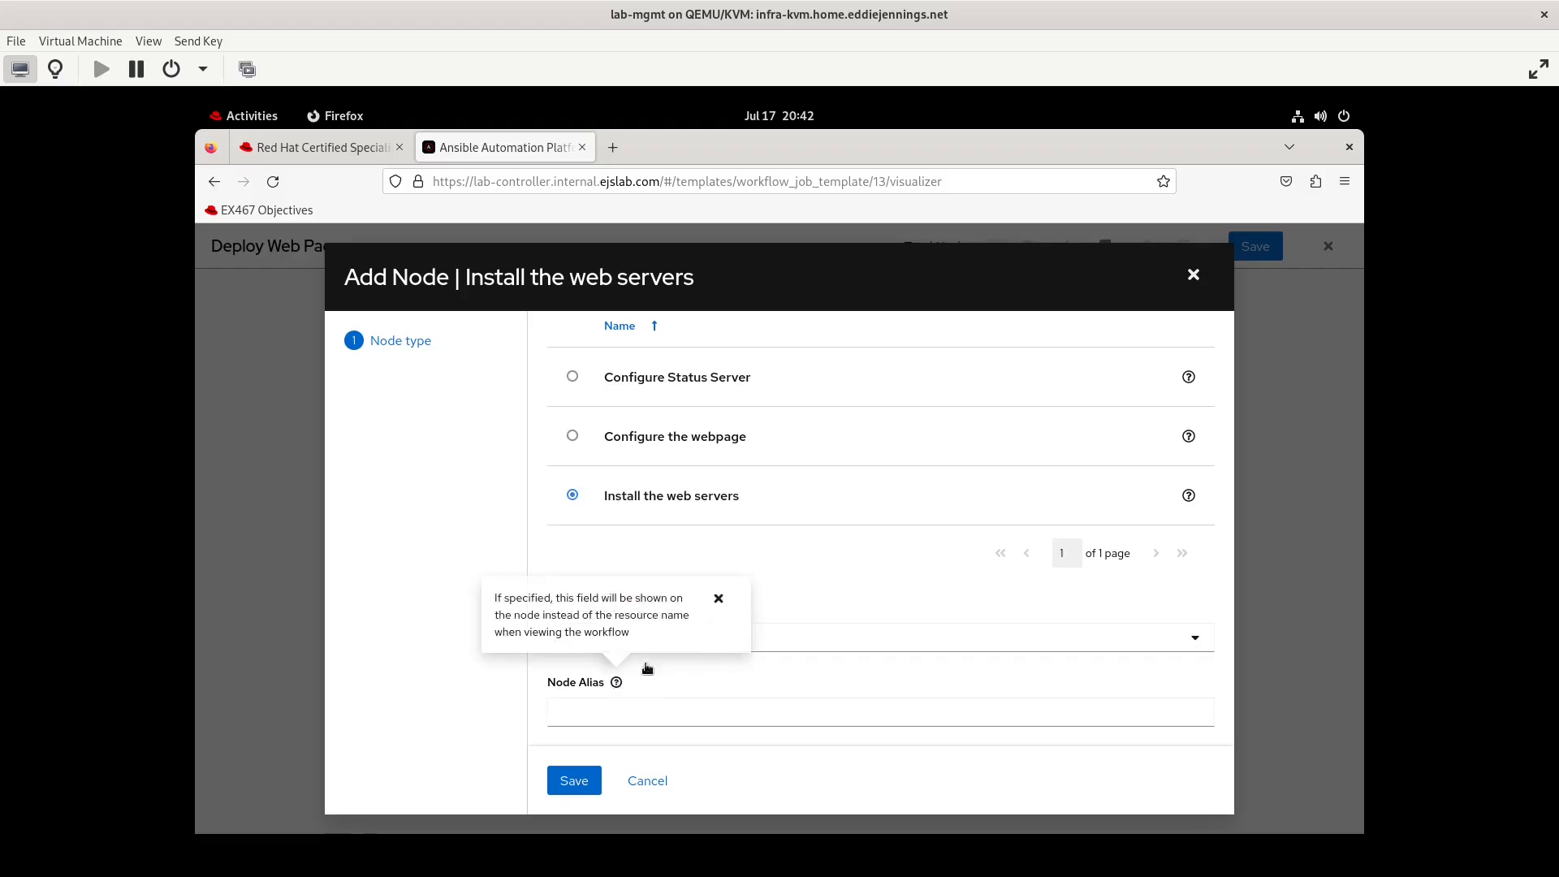
left_click(719, 599)
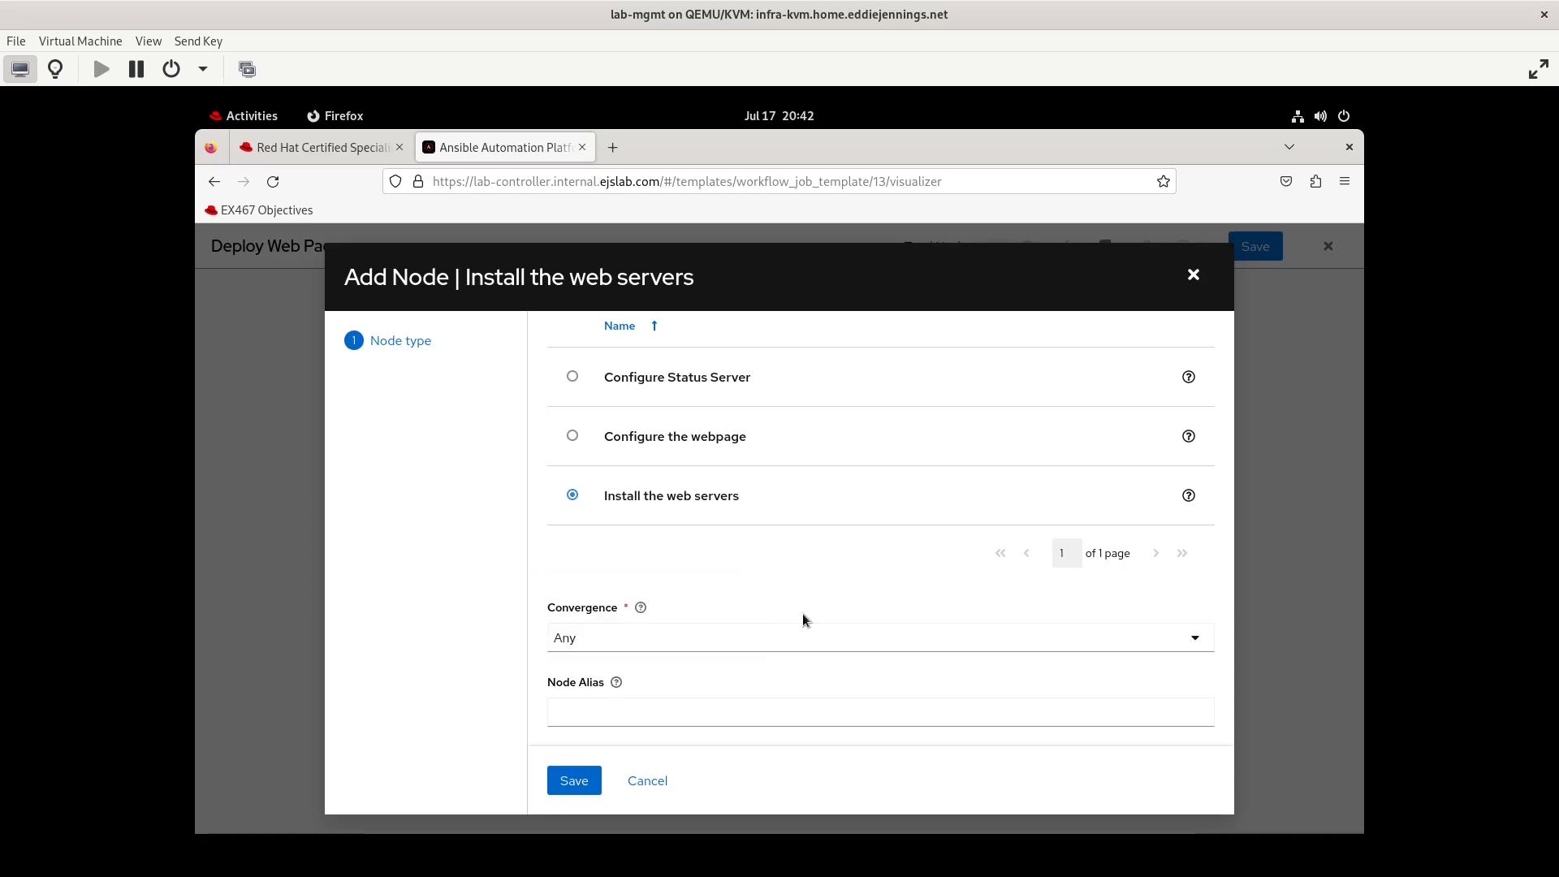
Review the node settings and save the "Install the web servers" node with Any convergence and no alias.
scroll(804, 620, "up", 3)
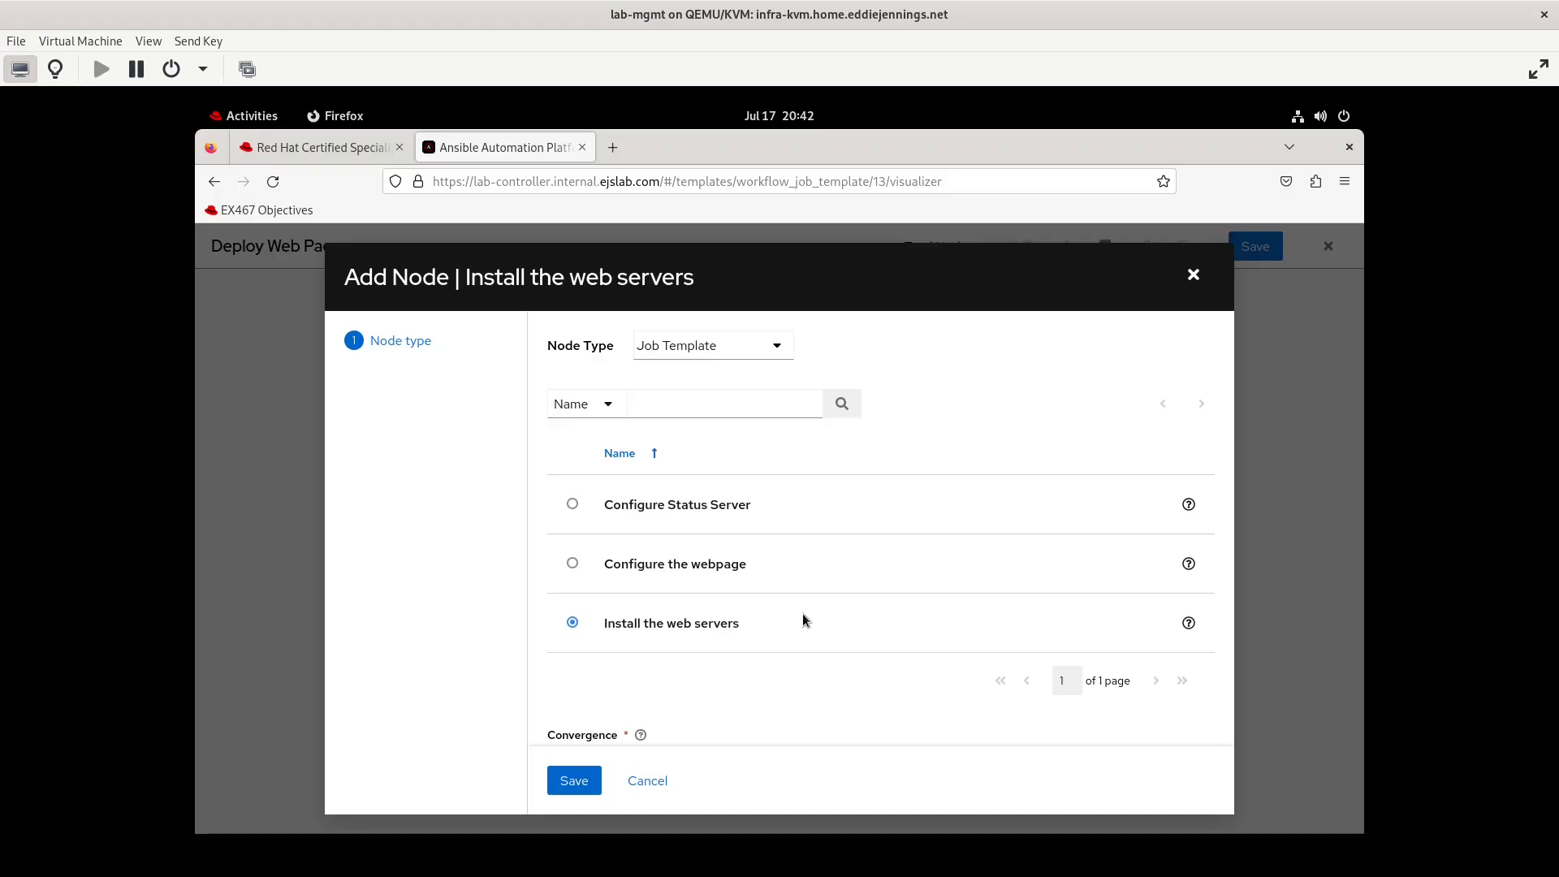
scroll(802, 614, "down", 3)
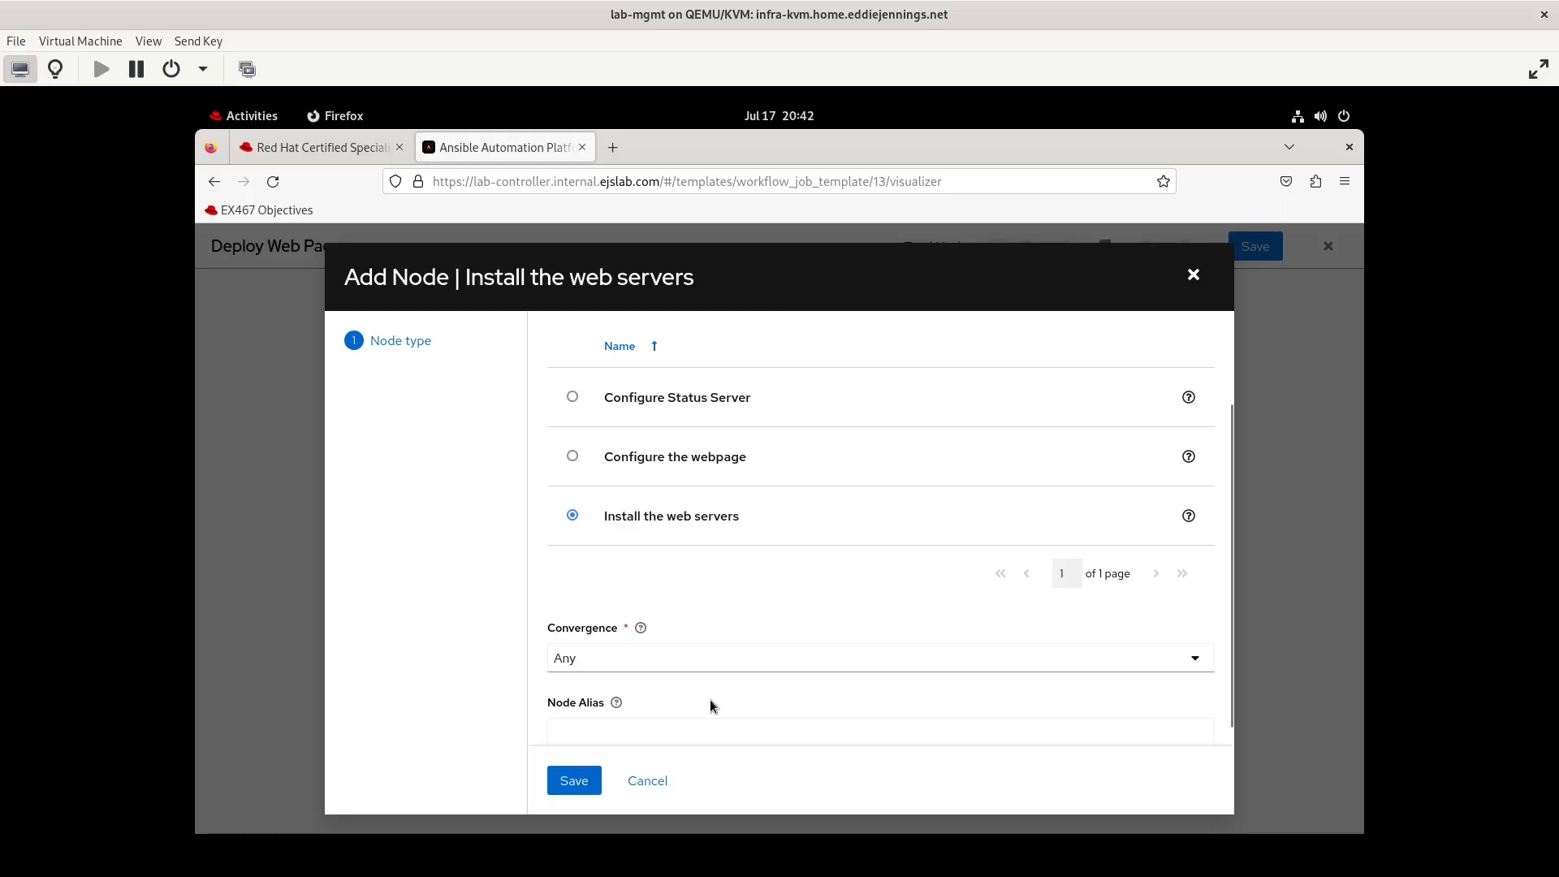
scroll(709, 700, "down", 1)
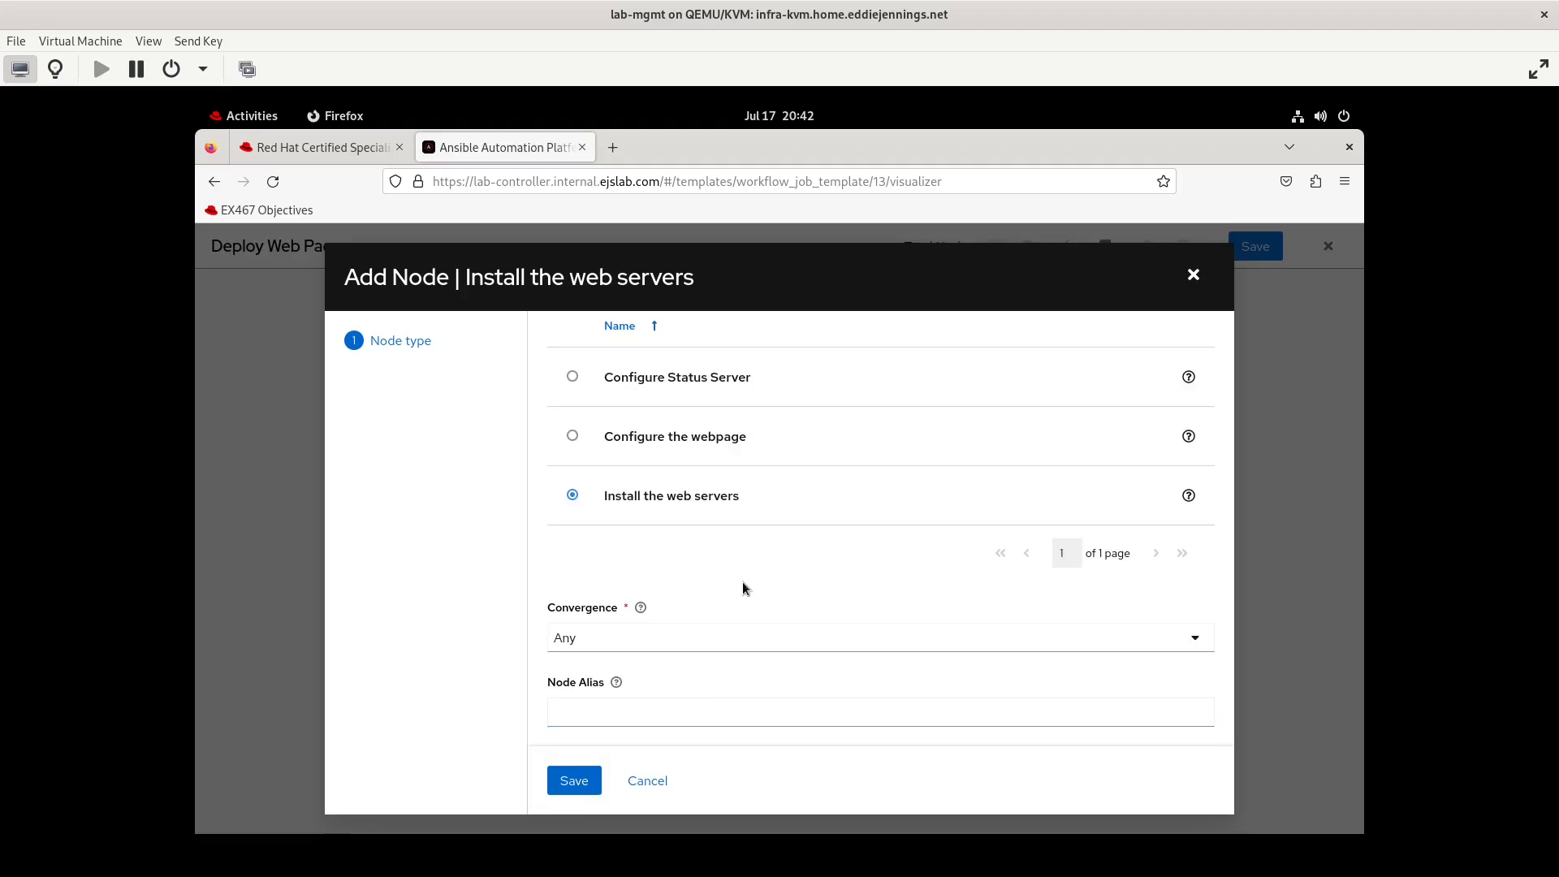
scroll(743, 581, "up", 3)
scroll(742, 581, "down", 3)
scroll(766, 630, "up", 3)
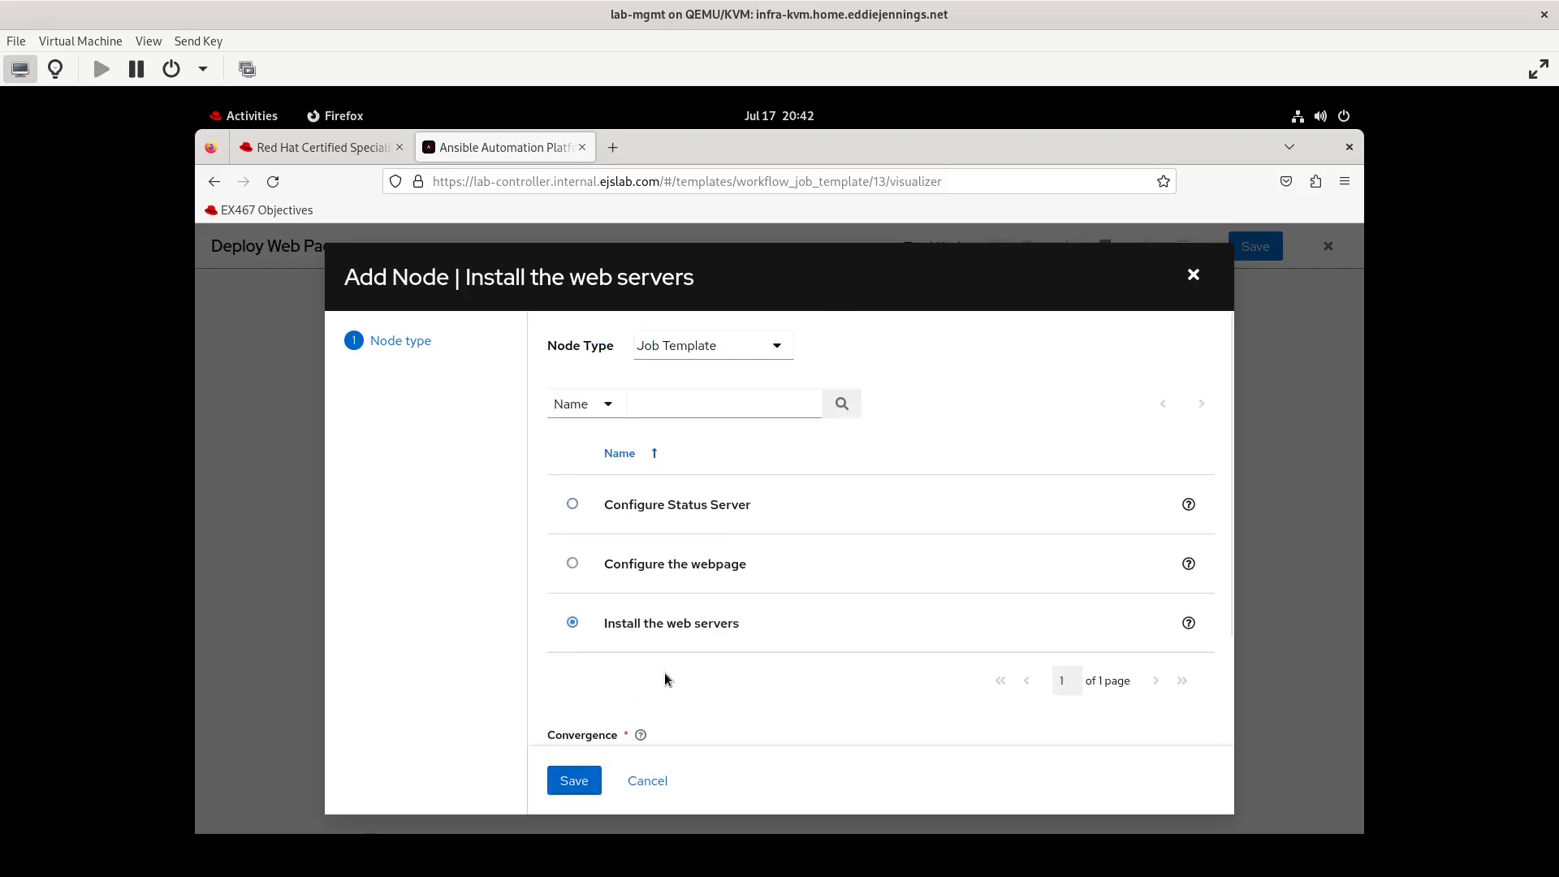
left_click(582, 785)
Look at the run conditions offered for a node following "Install the web servers", without adding one.
mouse_move(770, 575)
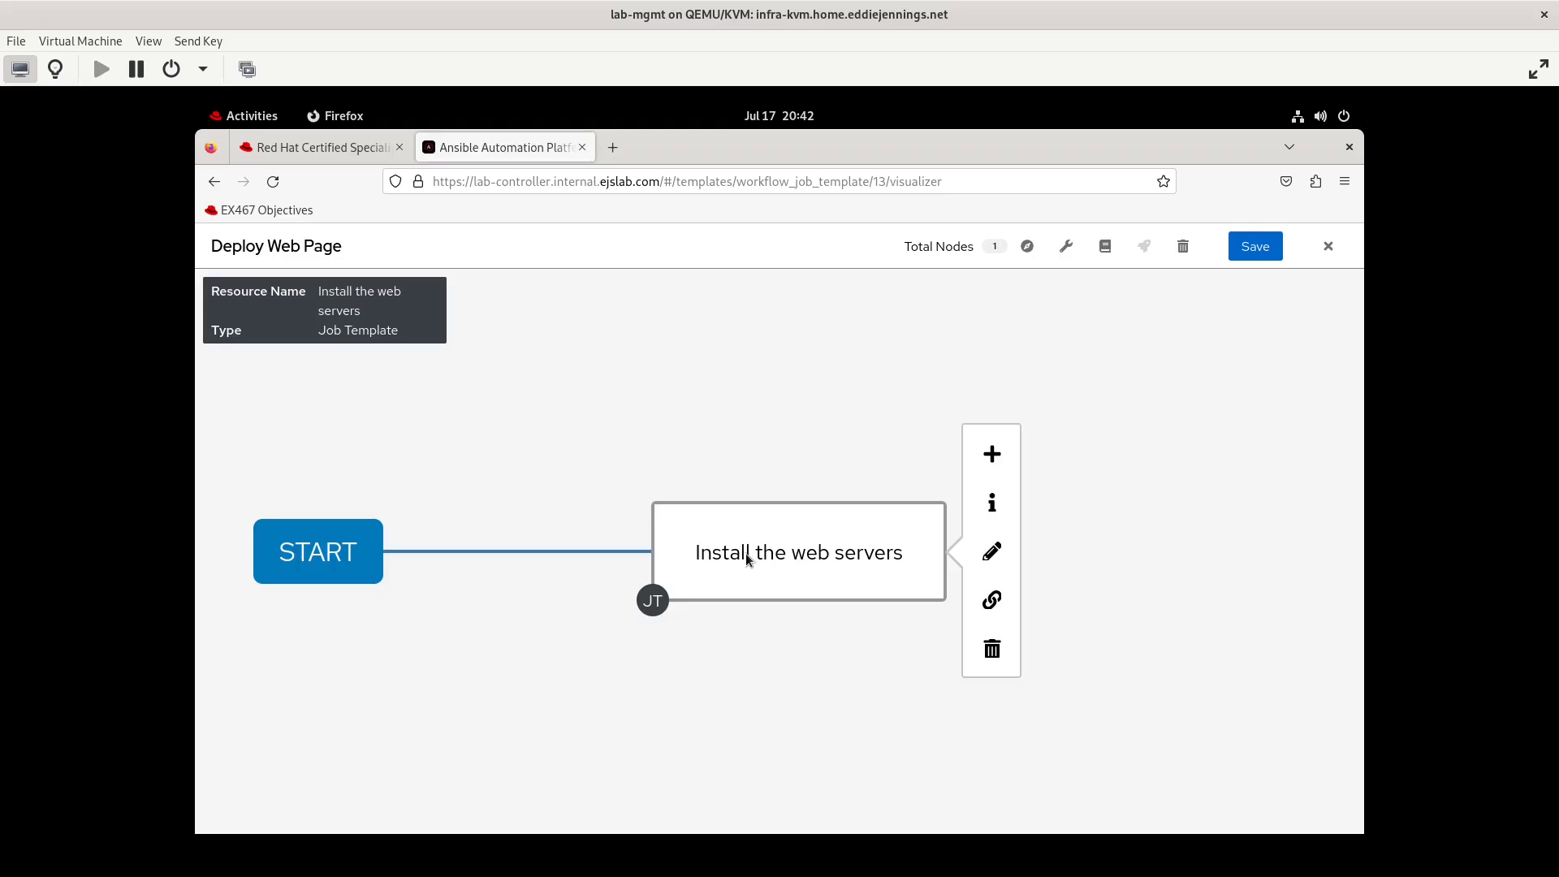
left_click(994, 452)
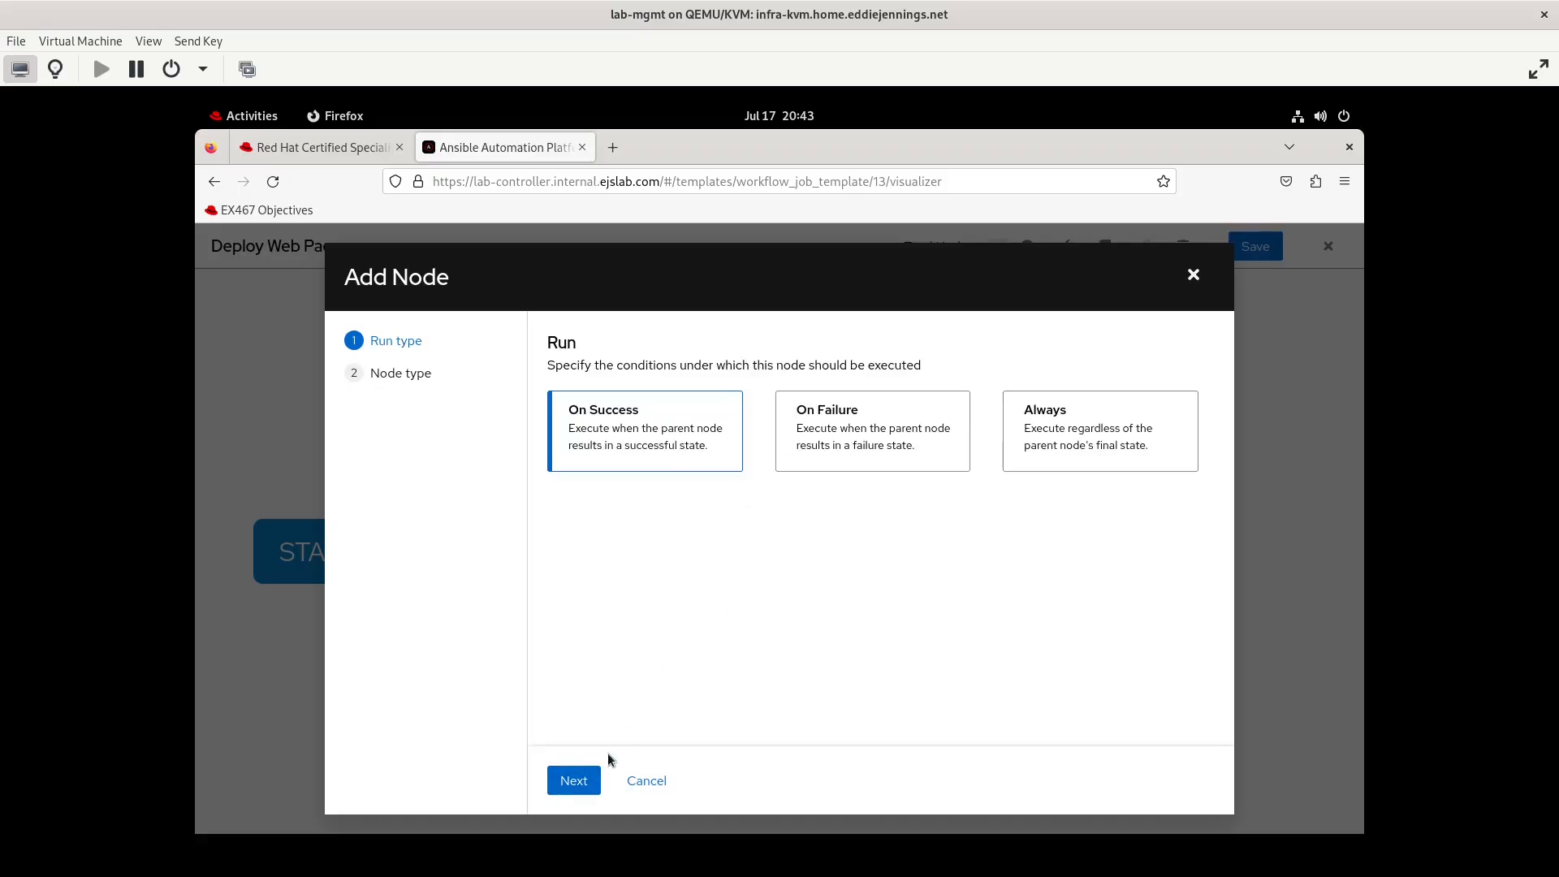
left_click(647, 781)
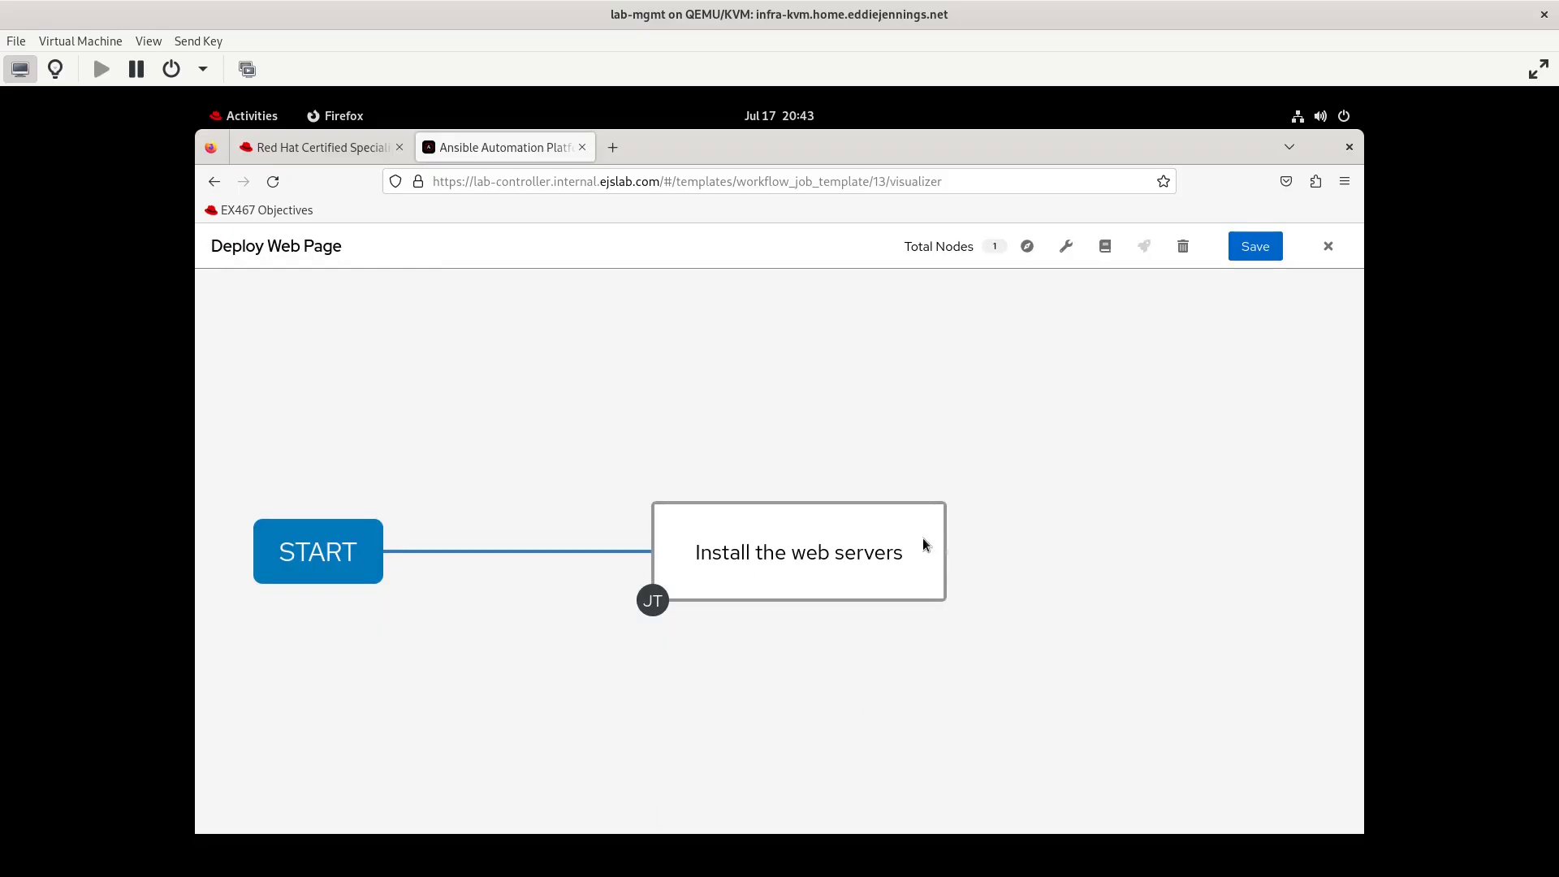
View the details of the "Install the web servers" node and close them.
mouse_move(924, 541)
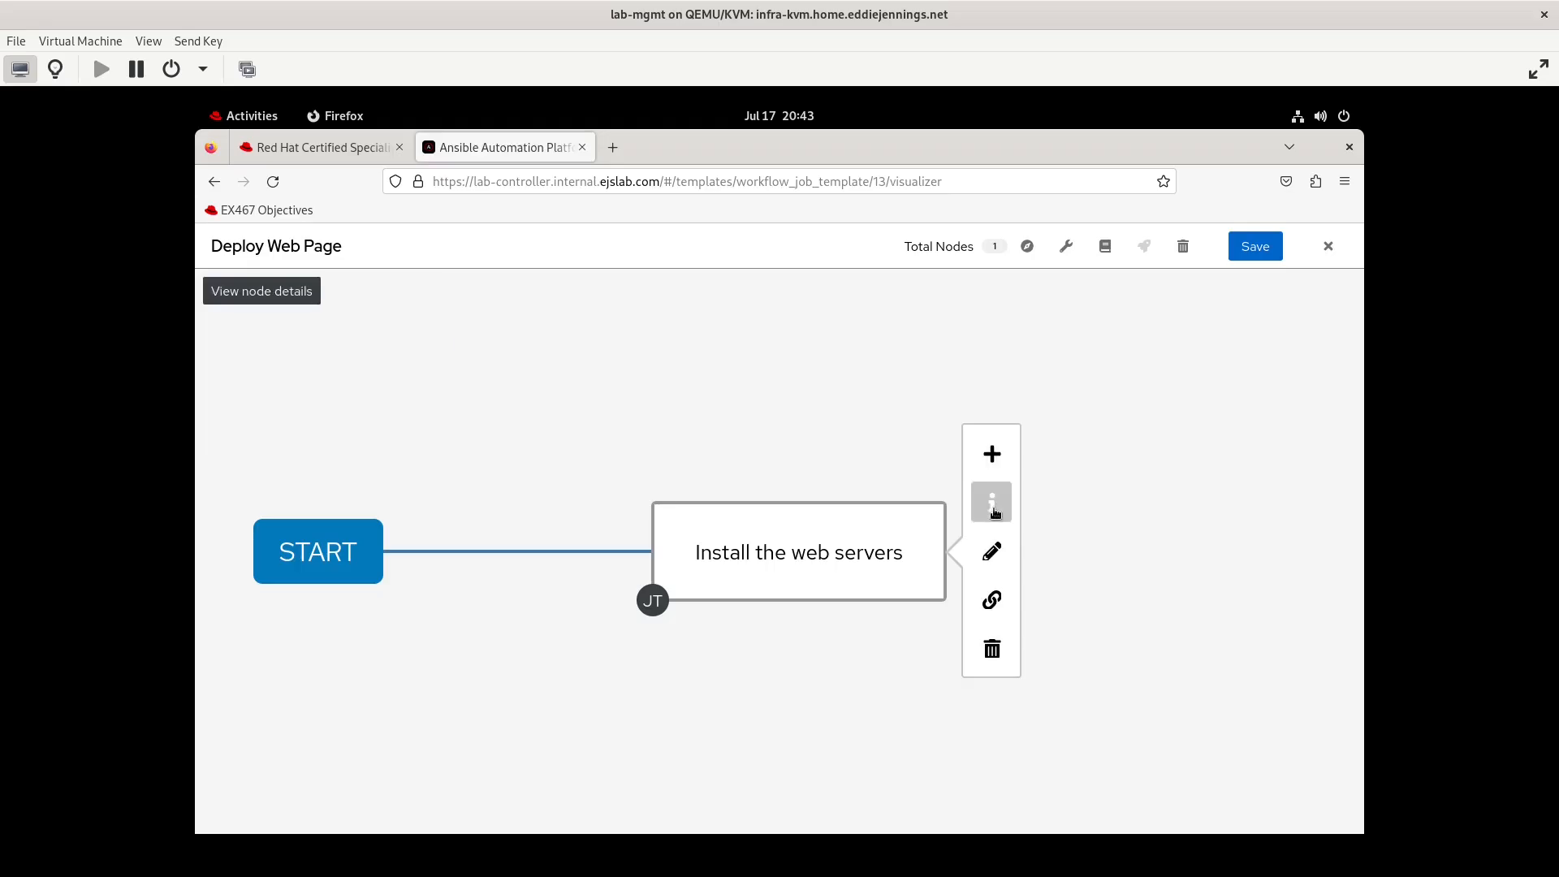
left_click(992, 505)
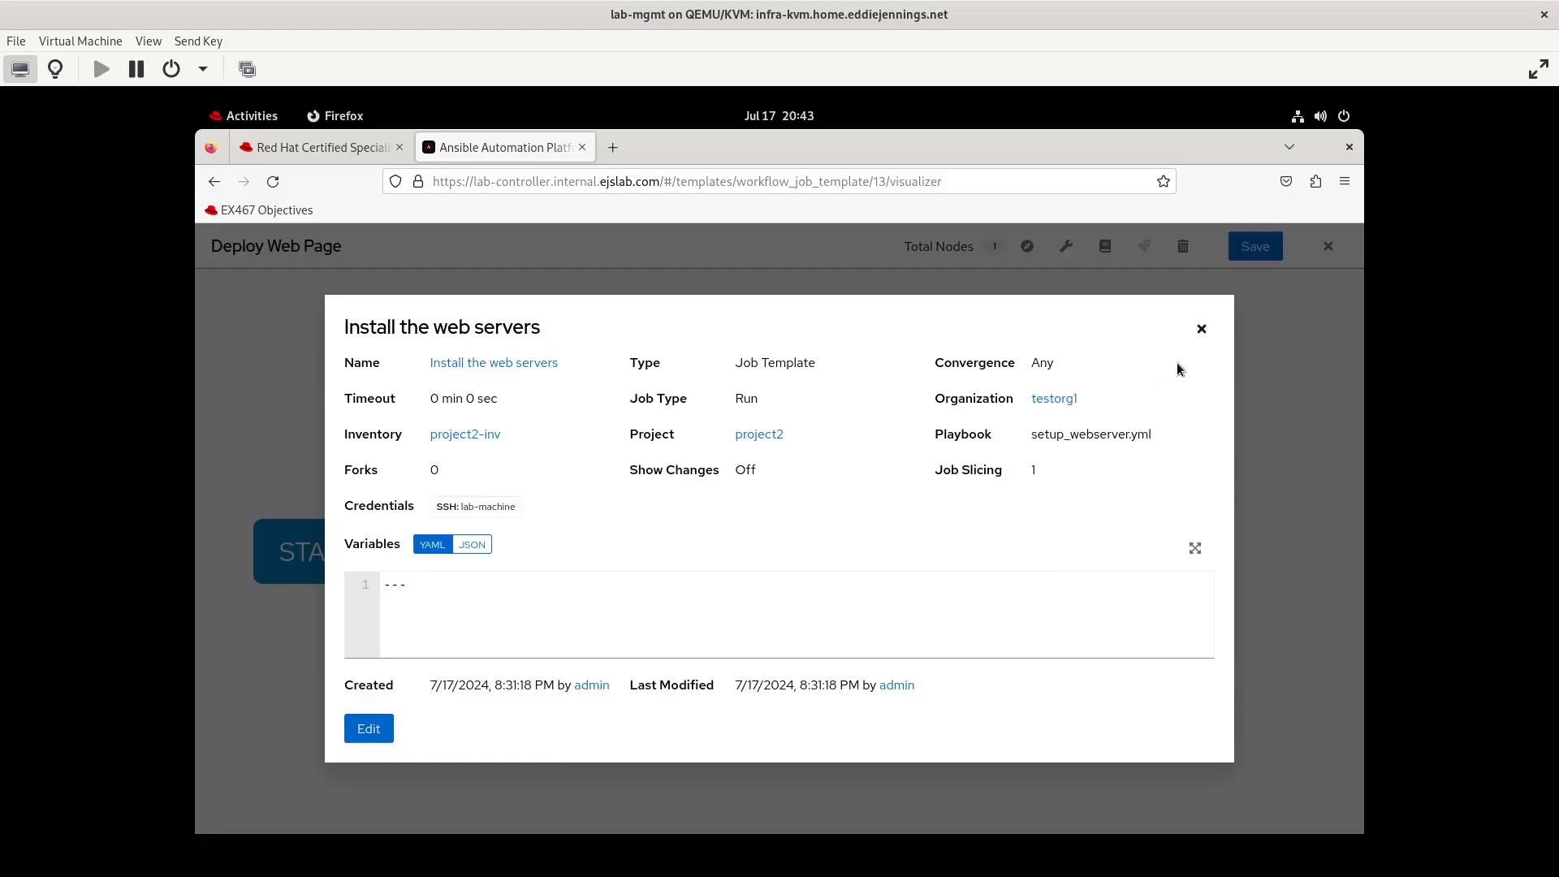
left_click(1202, 331)
Try out the link tool from the "Install the web servers" node without creating a link.
mouse_move(915, 559)
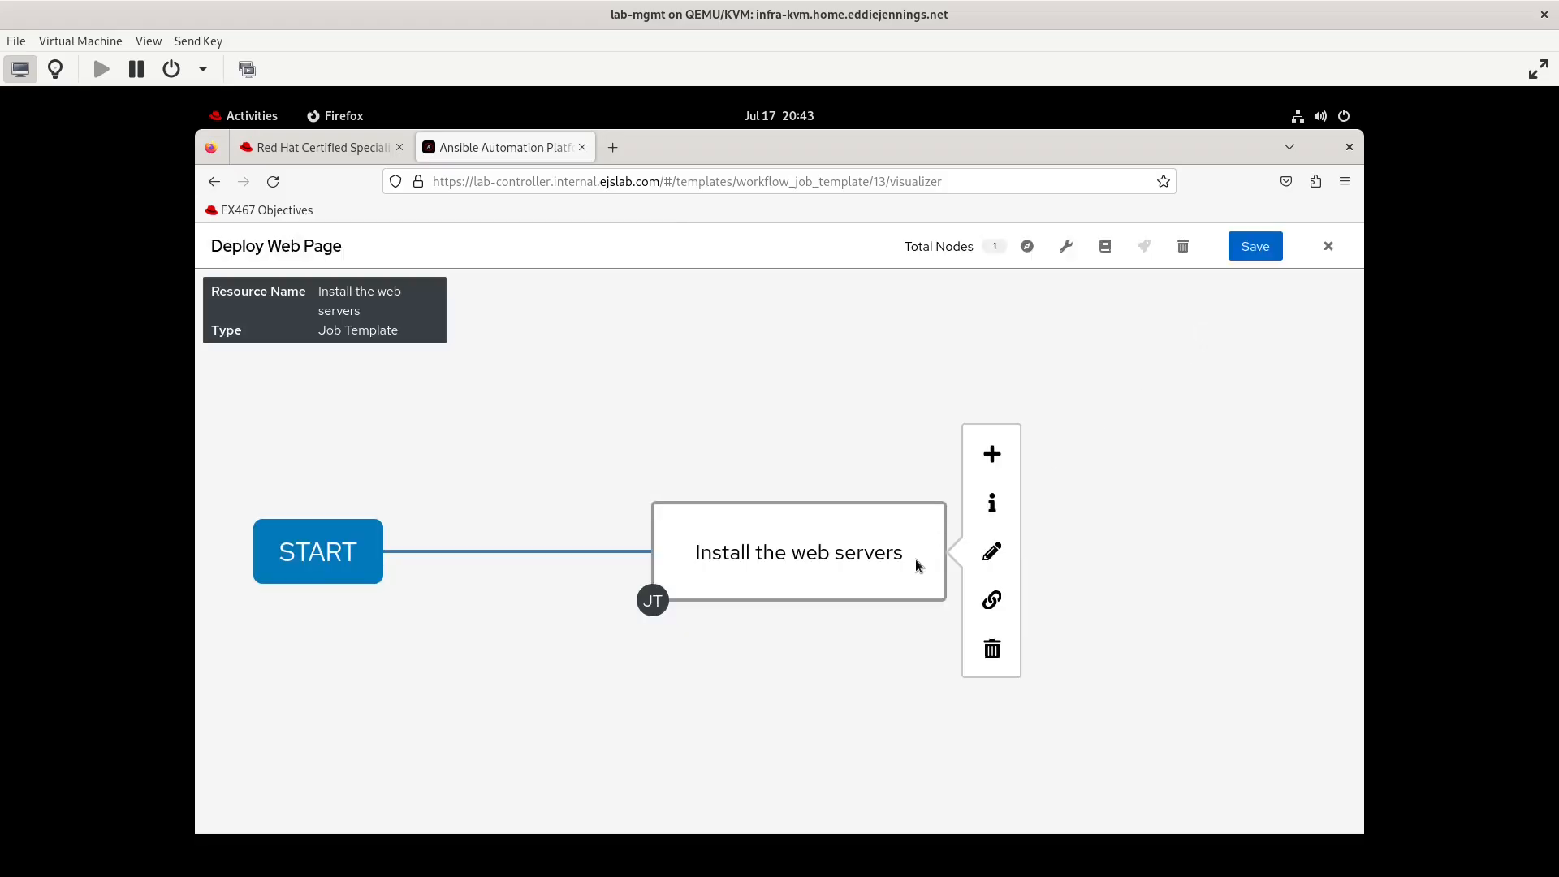
left_click(990, 599)
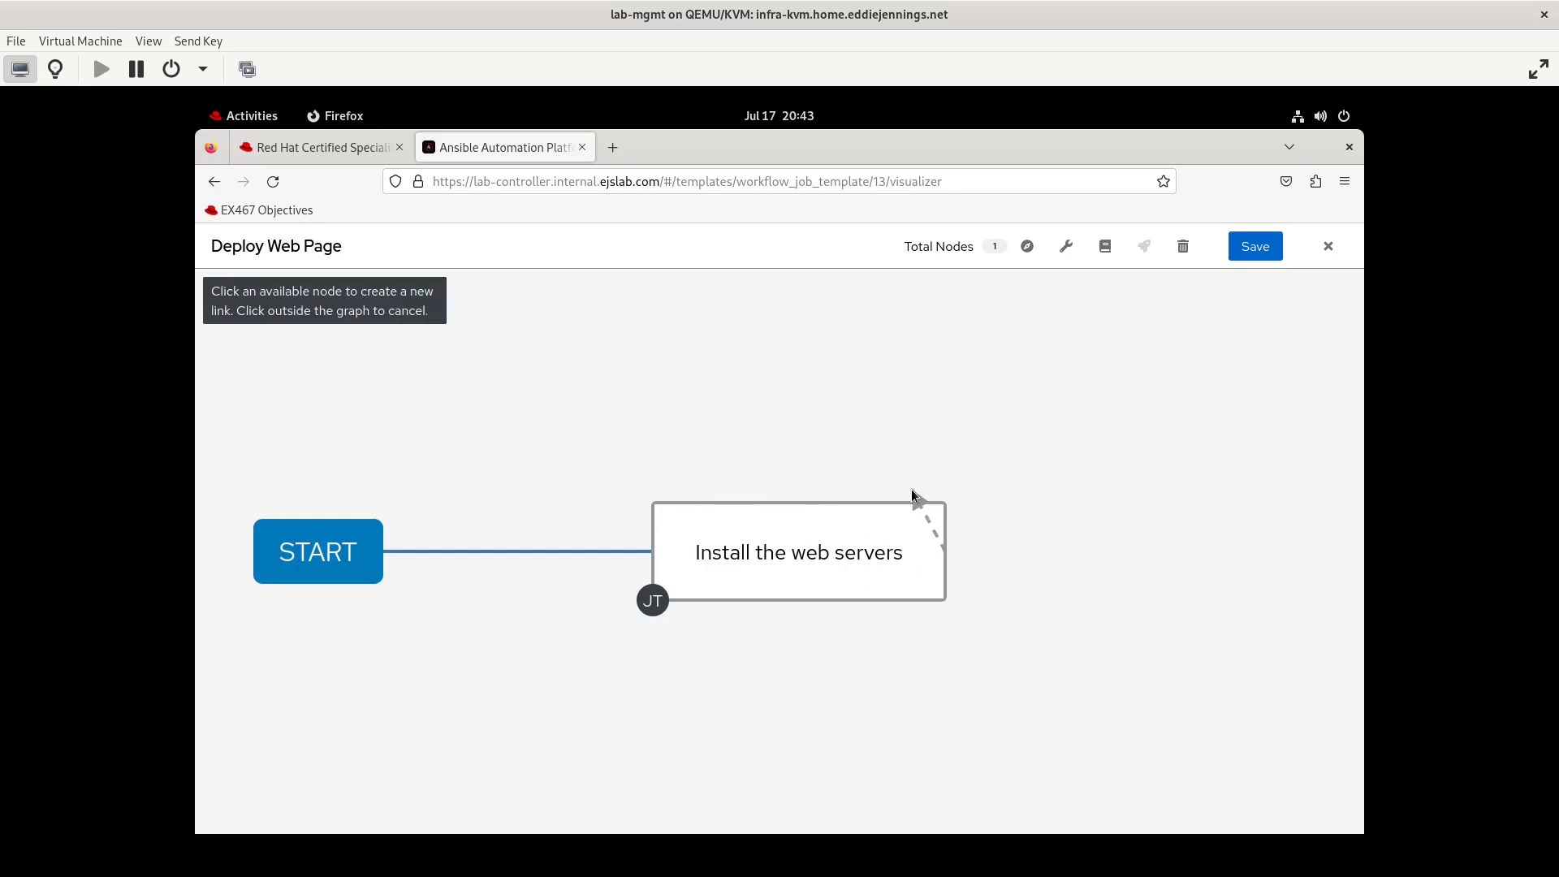
left_click(895, 540)
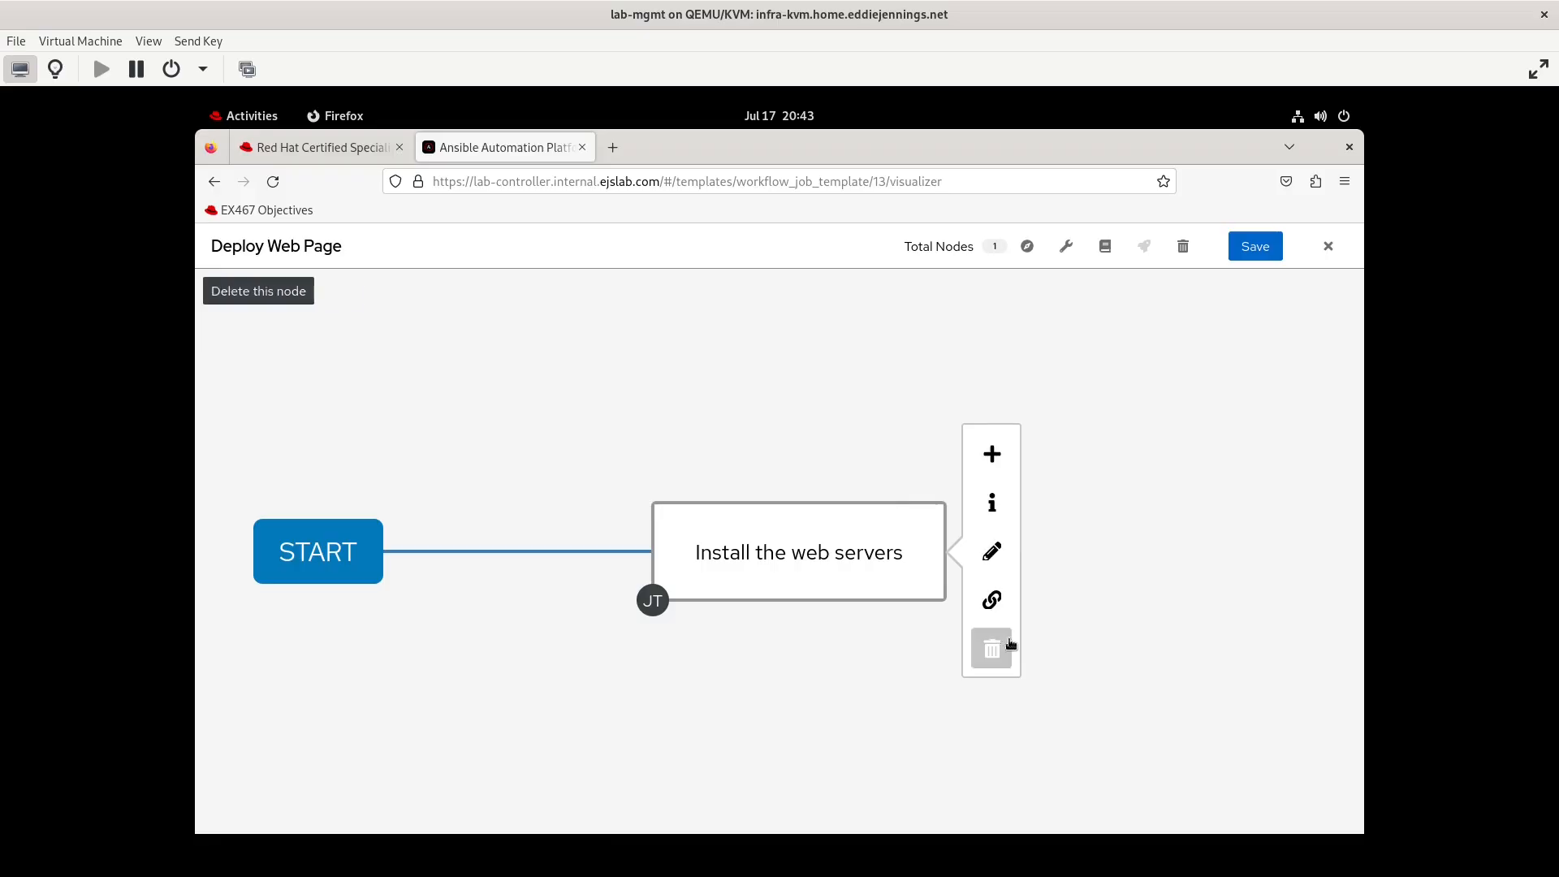
Add a "Configure the webpage" job template node after "Install the web servers", run On Success with Any convergence.
left_click(990, 460)
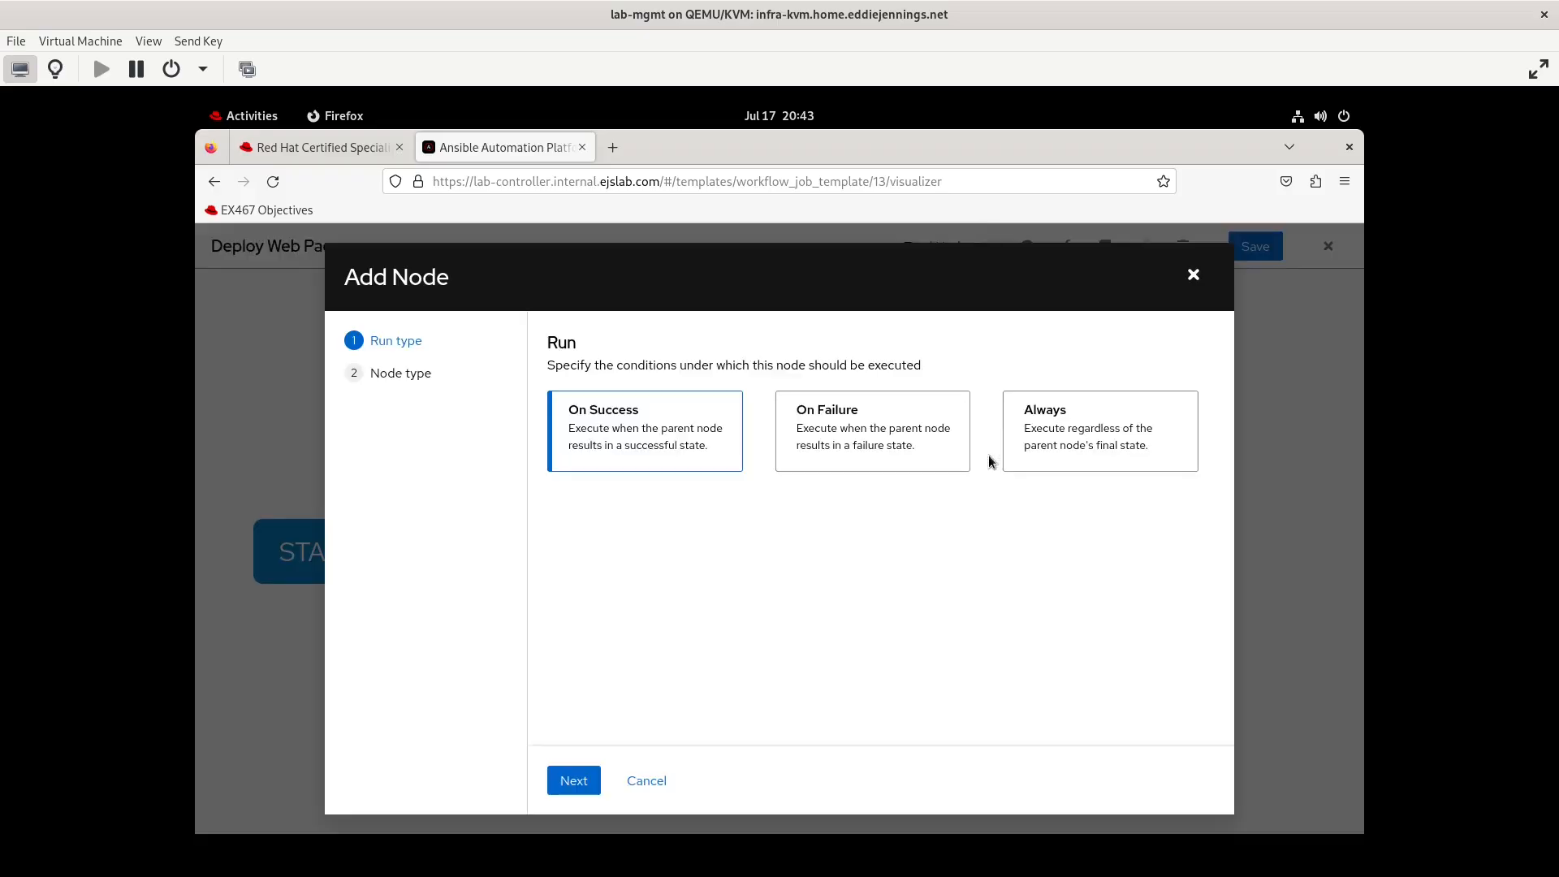
left_click(575, 780)
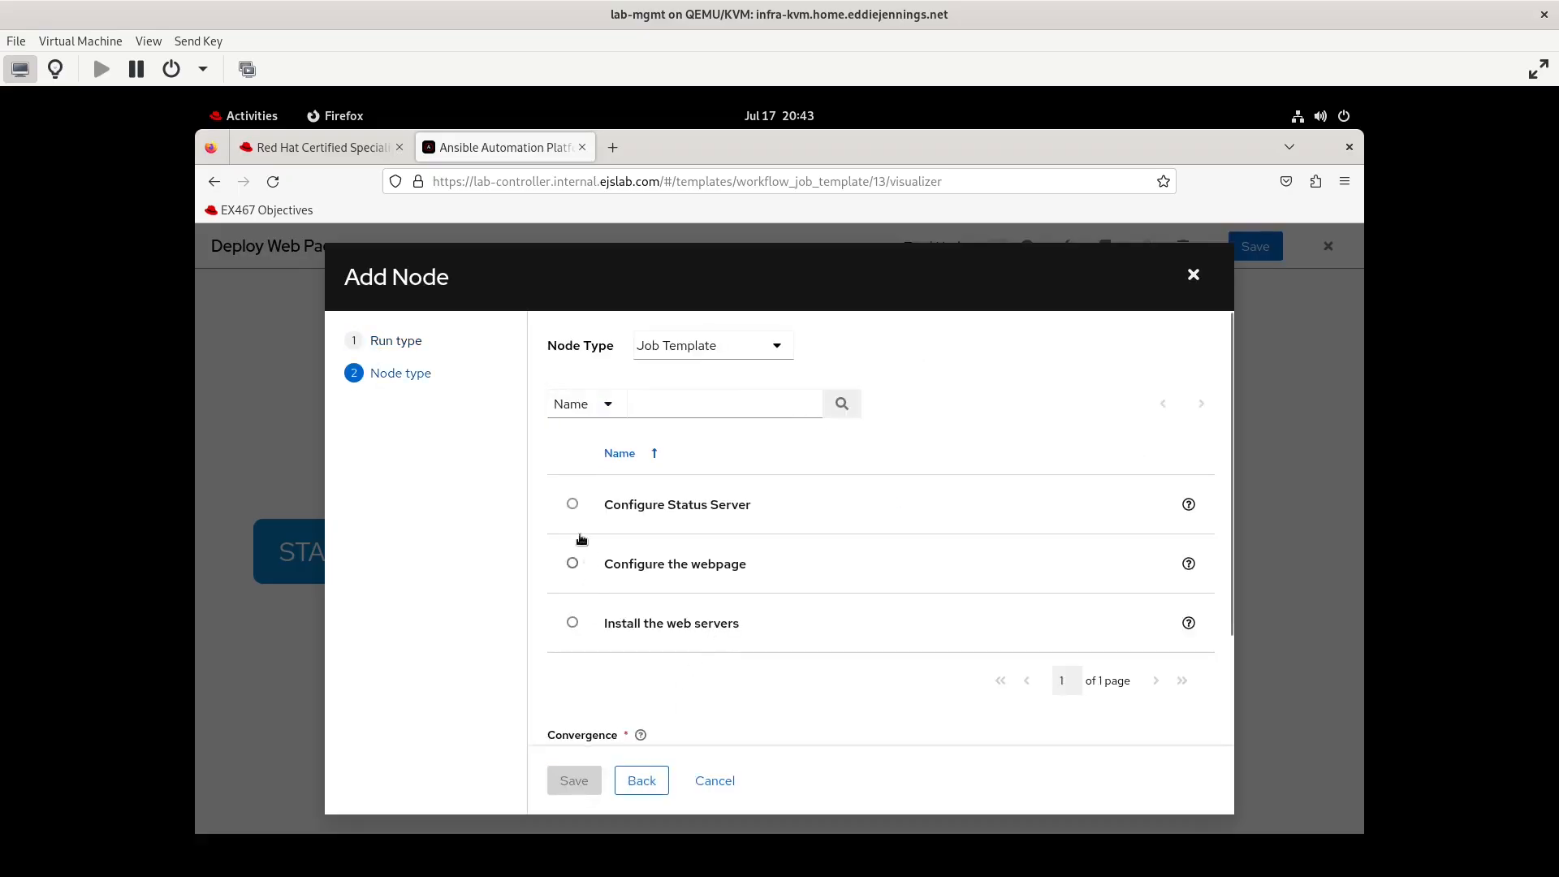
left_click(572, 562)
scroll(692, 612, "down", 3)
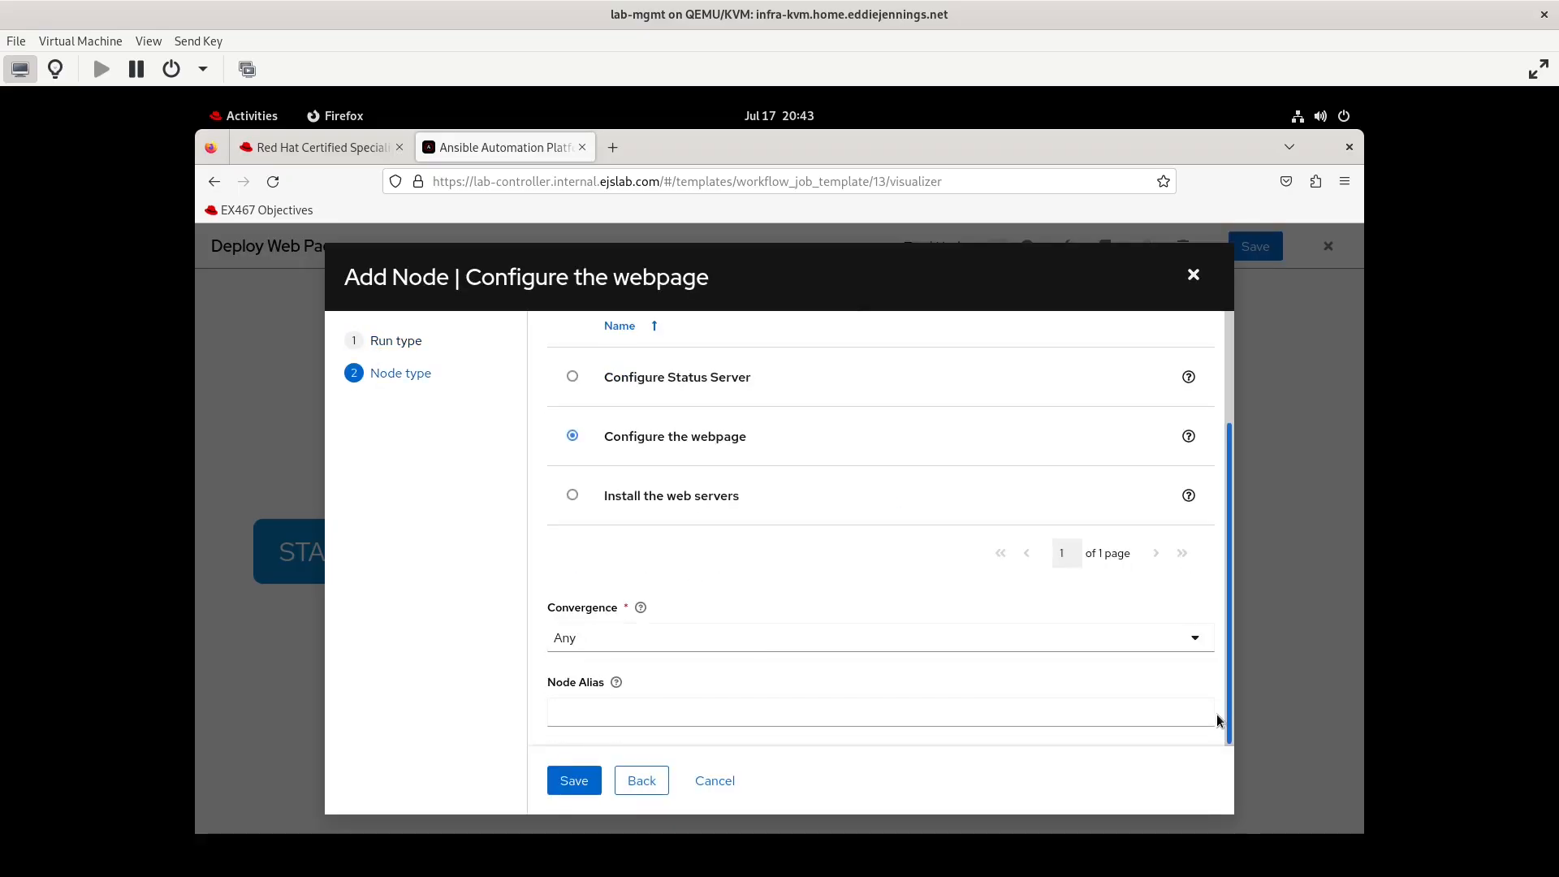
left_click(574, 781)
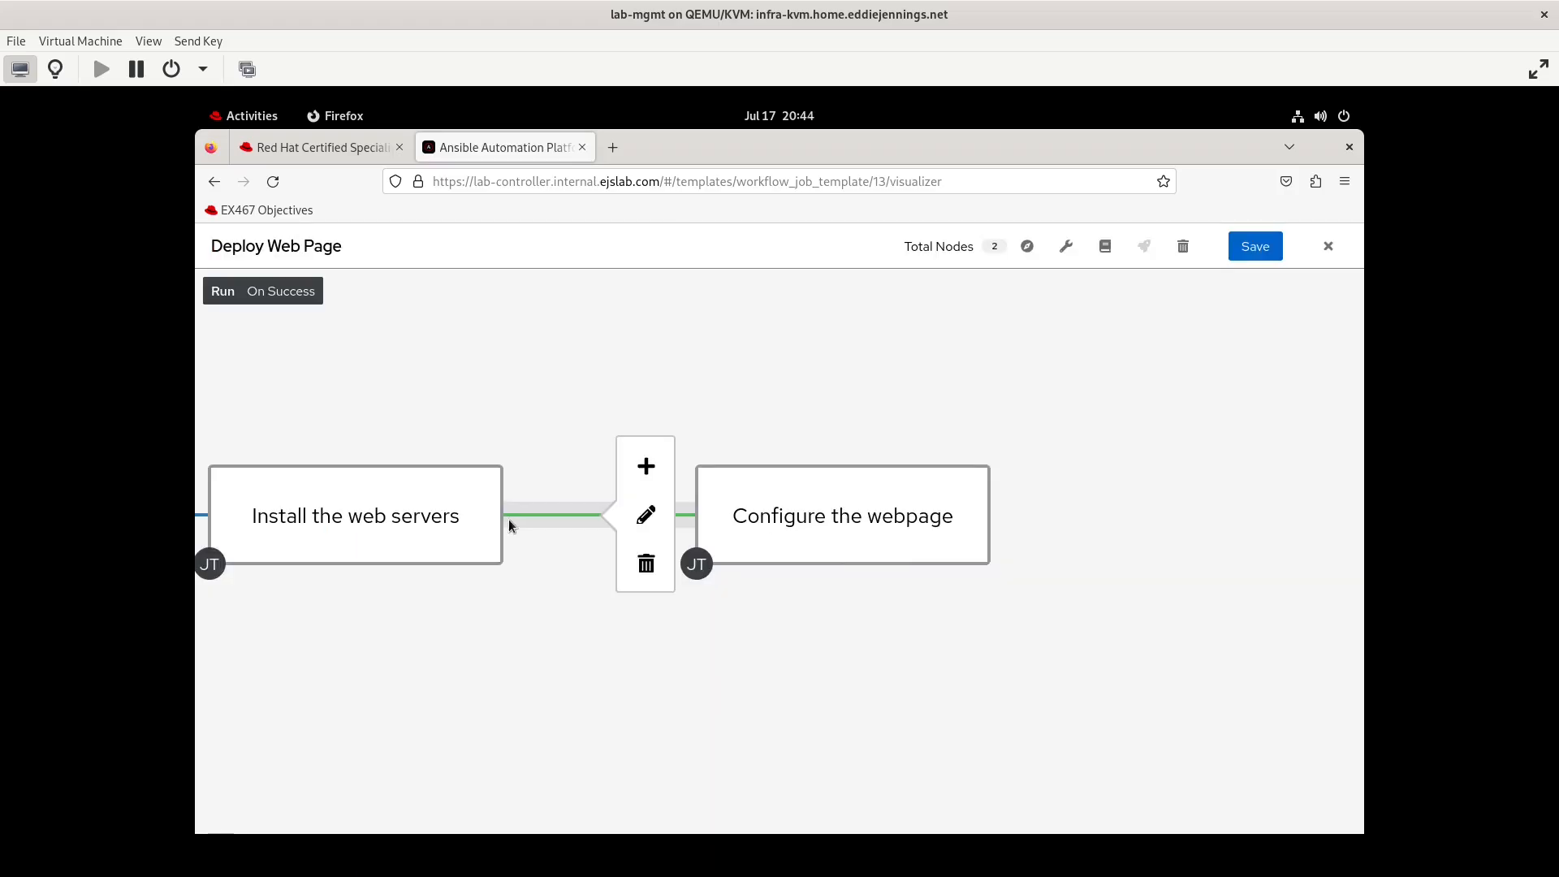
mouse_move(378, 532)
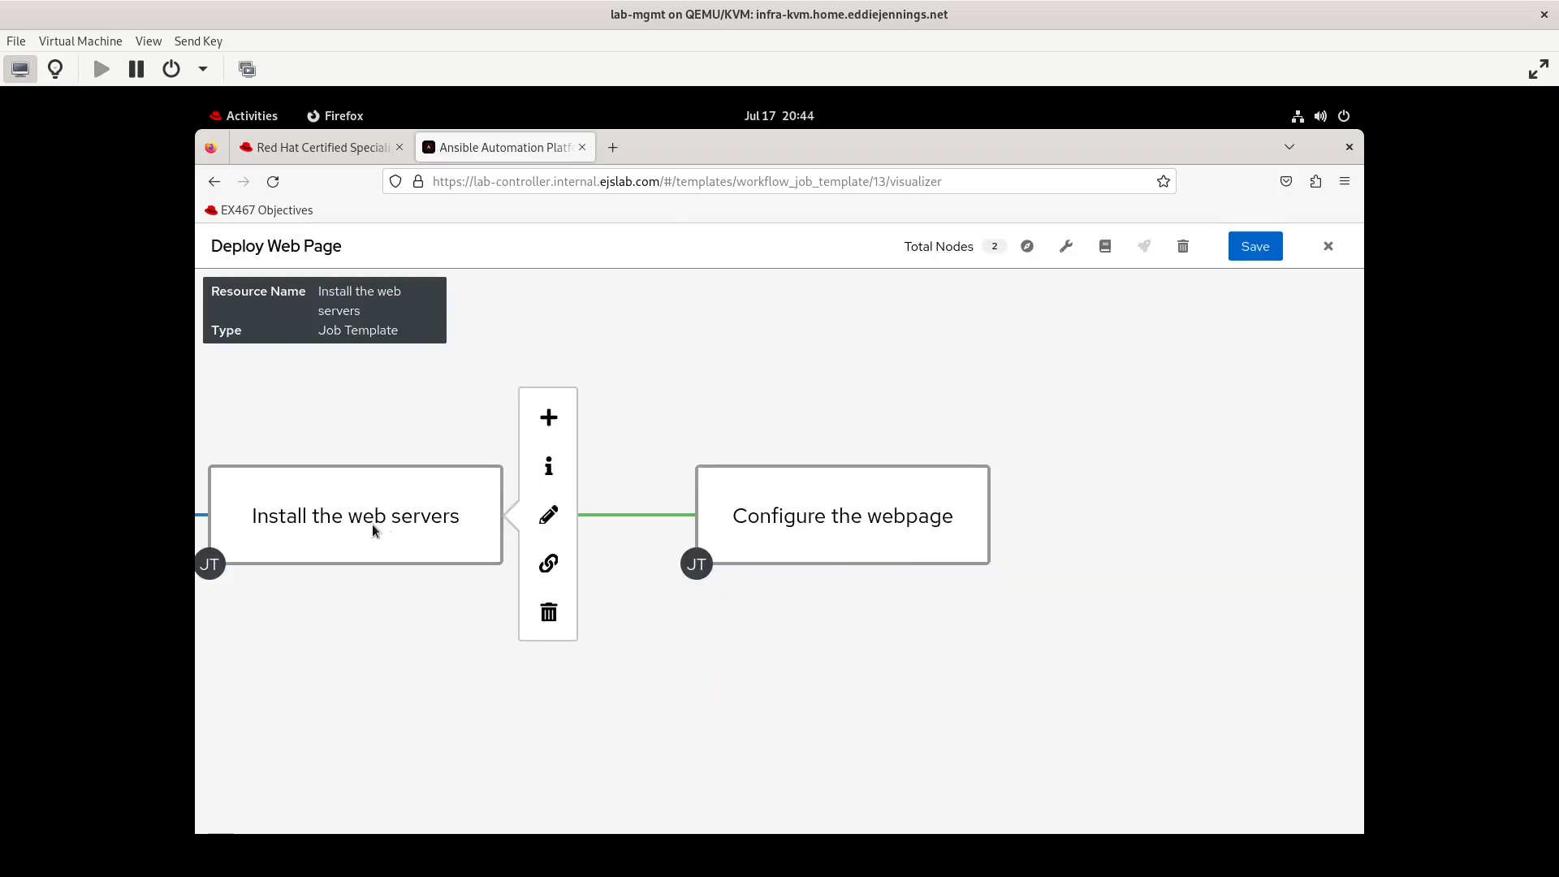
Add a "Configure Status Server" node after "Install the web servers", run On Failure, with the status answer "The config playbooks failed!".
left_click(540, 420)
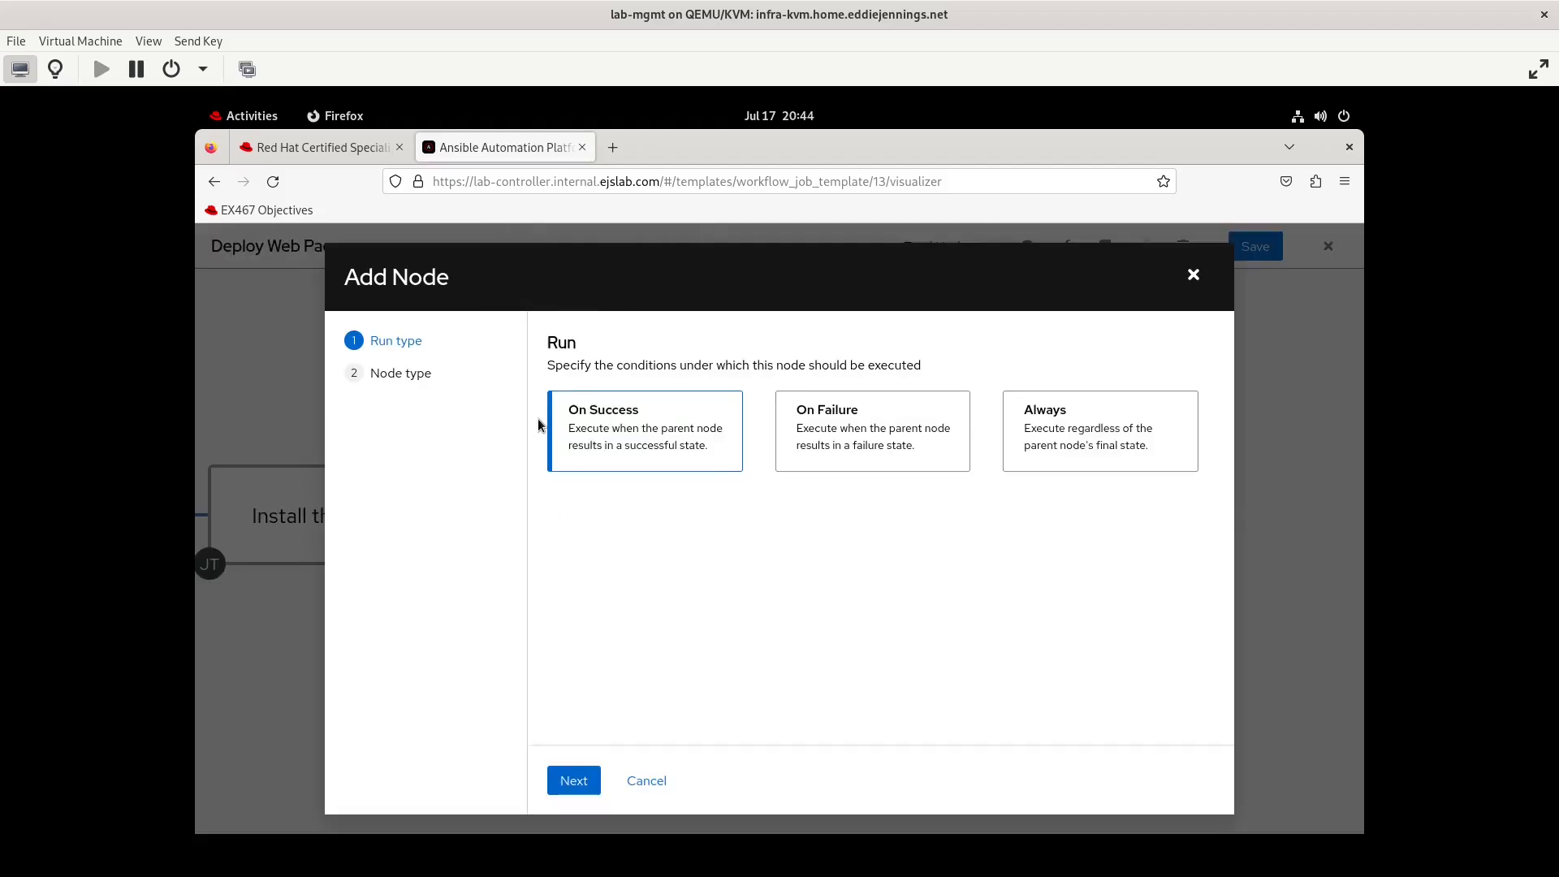
left_click(865, 431)
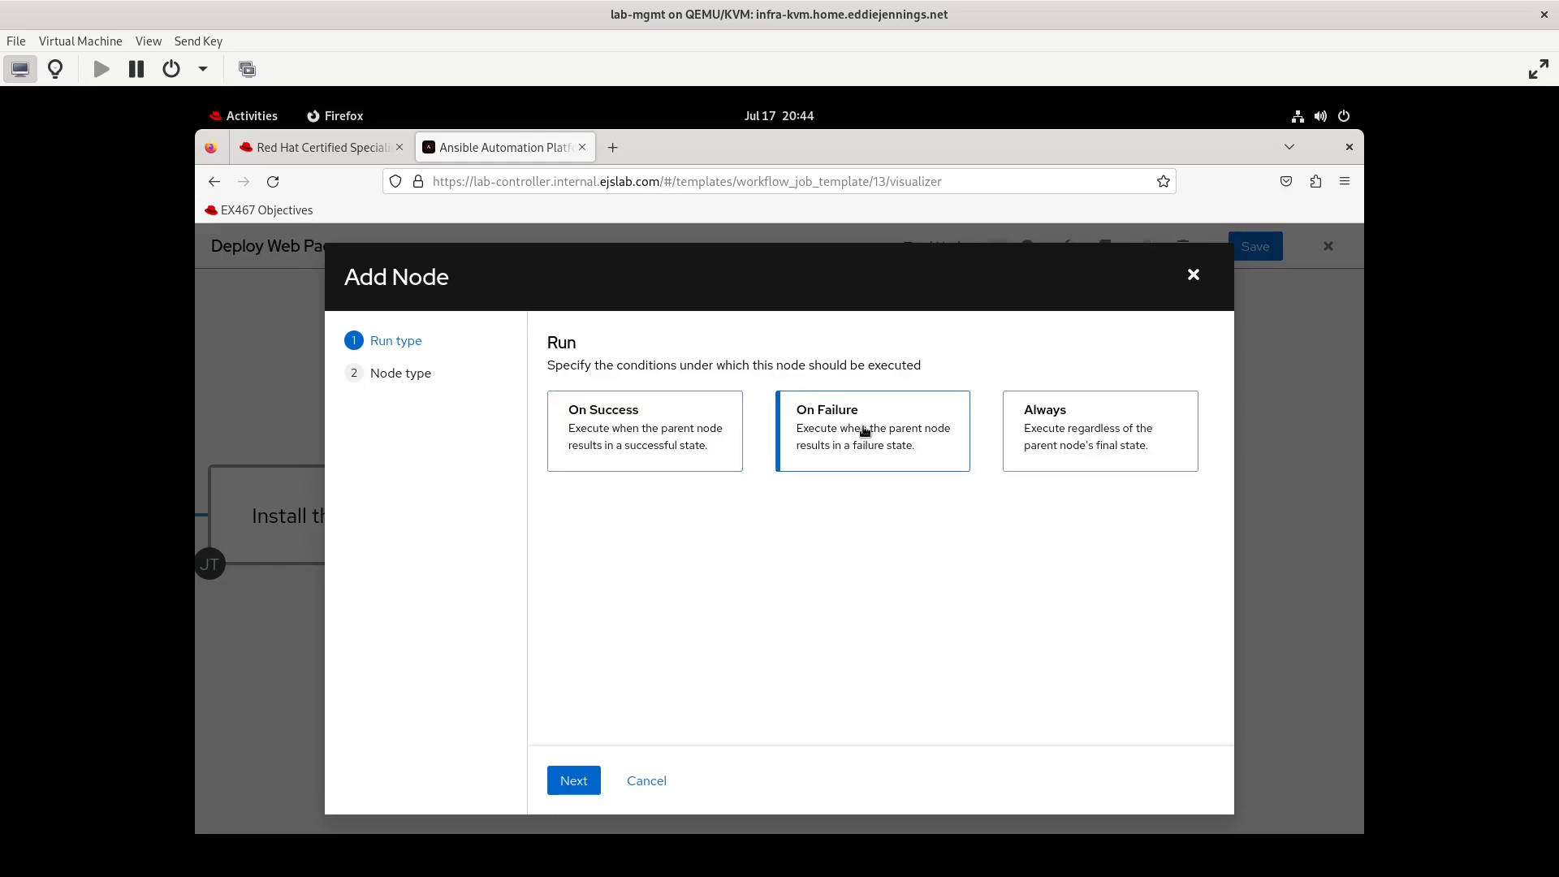
left_click(572, 781)
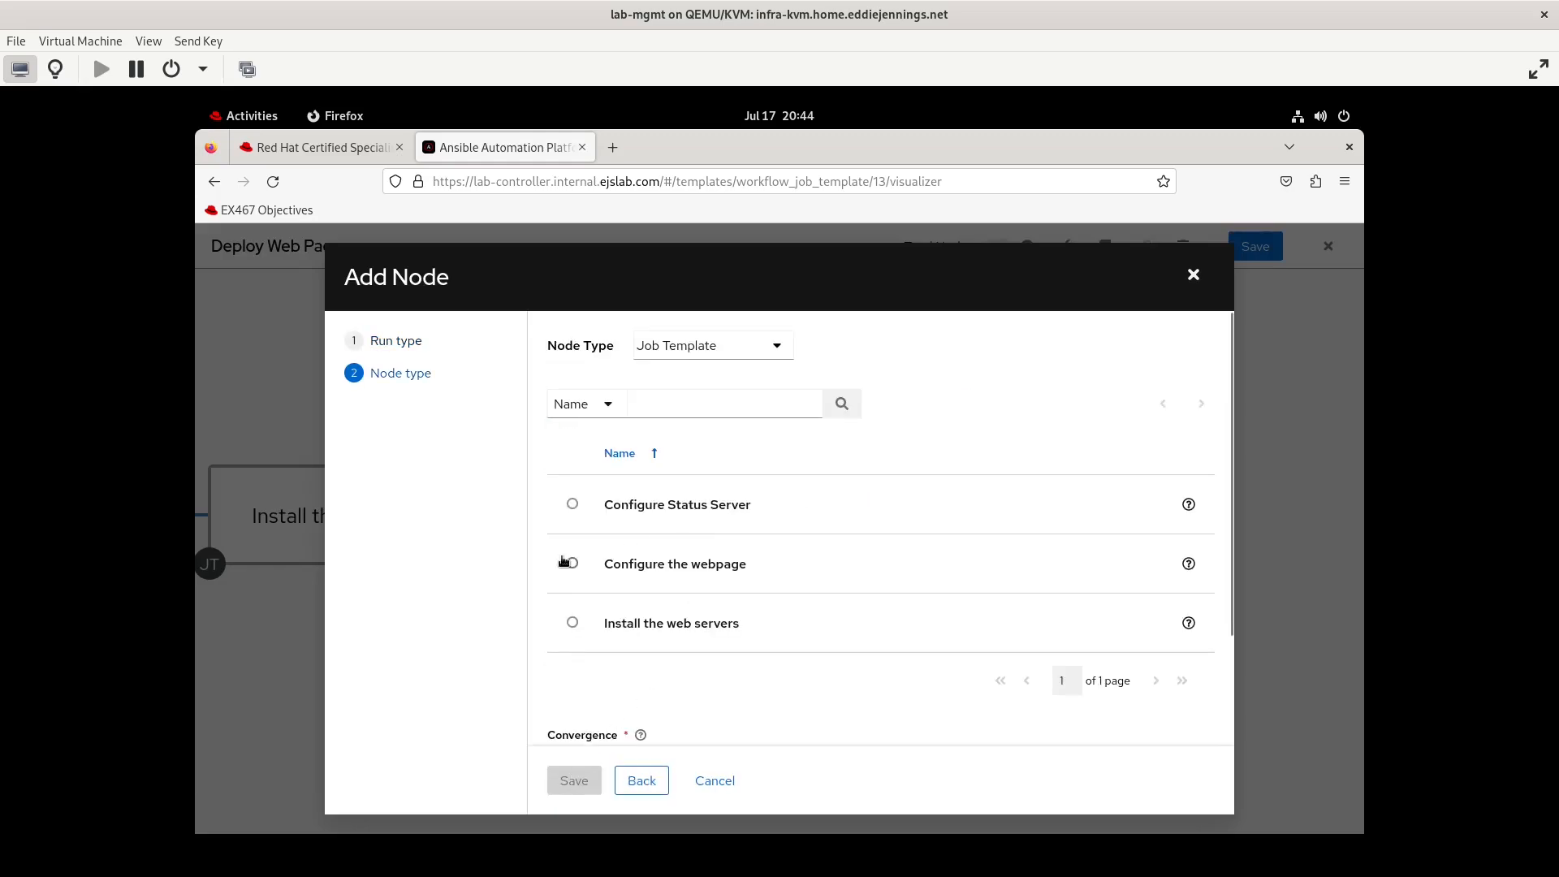
left_click(573, 505)
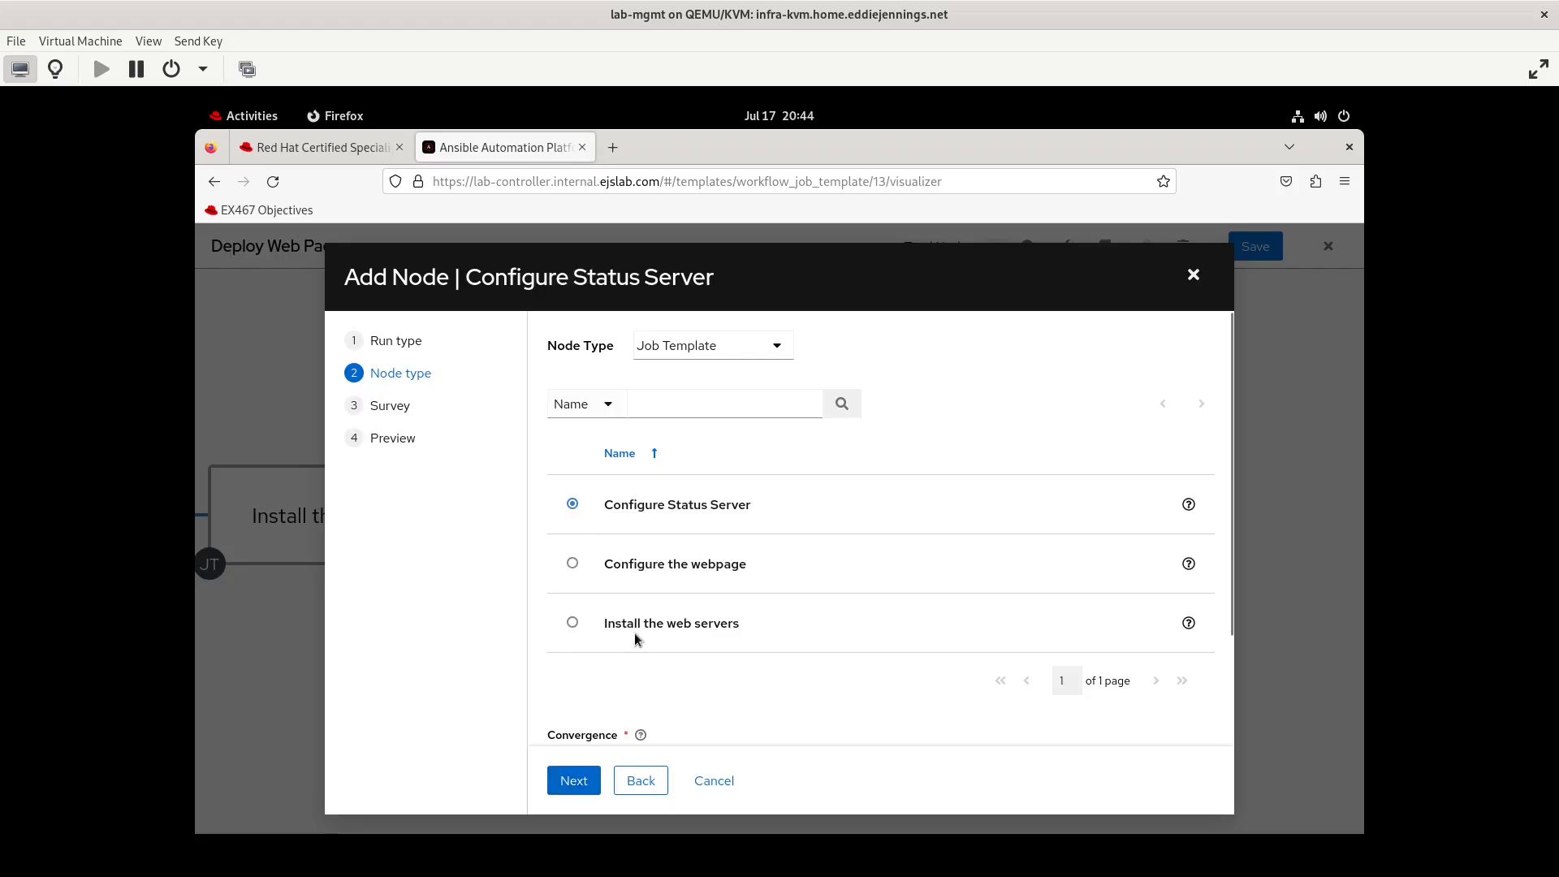
left_click(573, 781)
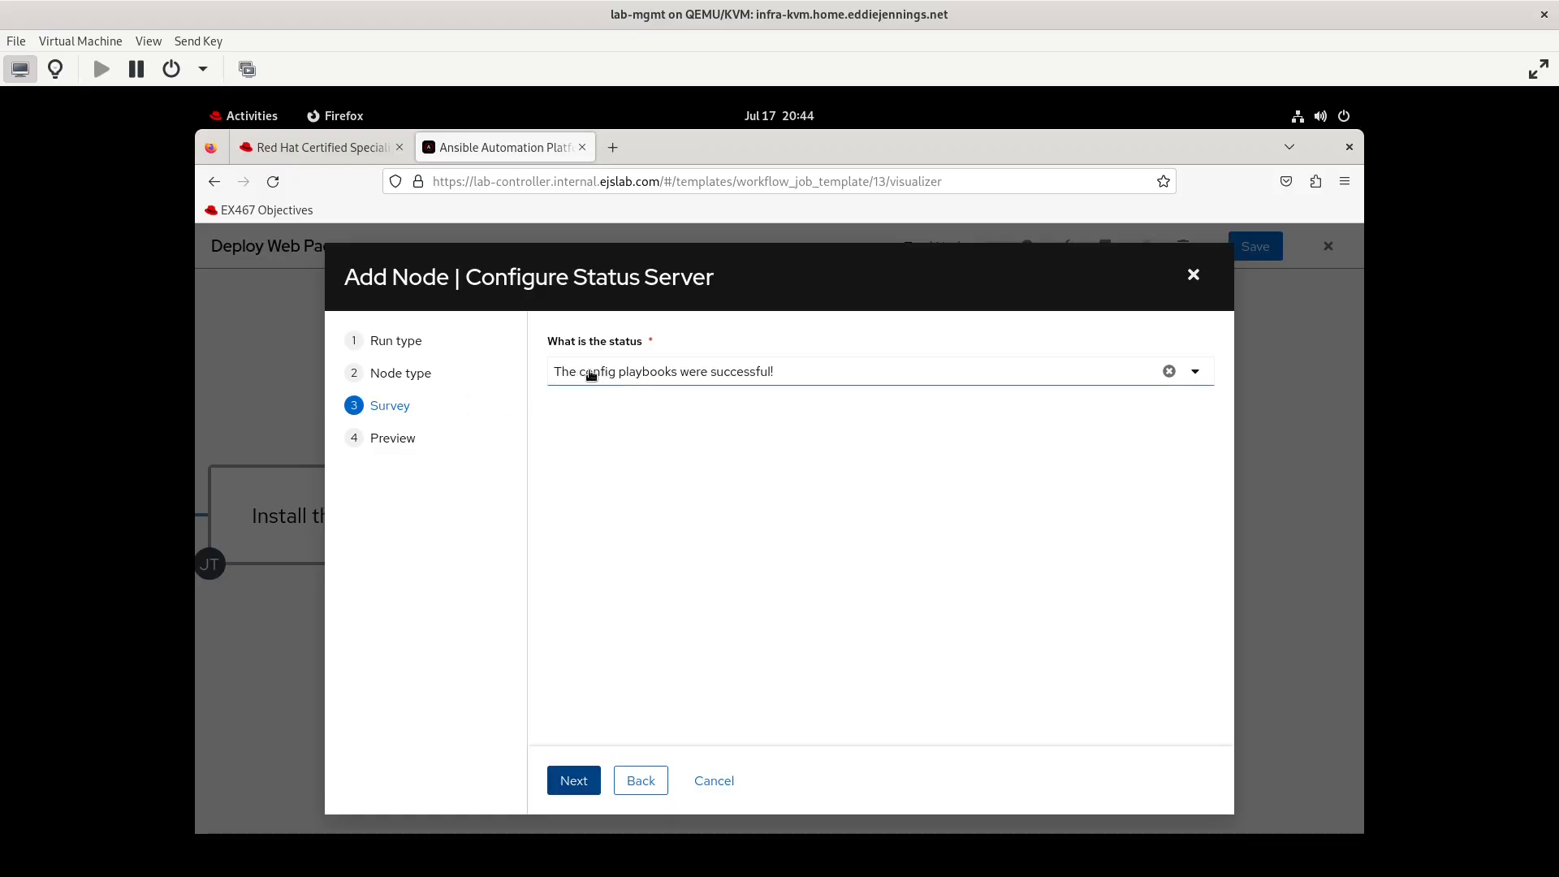
left_click(1196, 373)
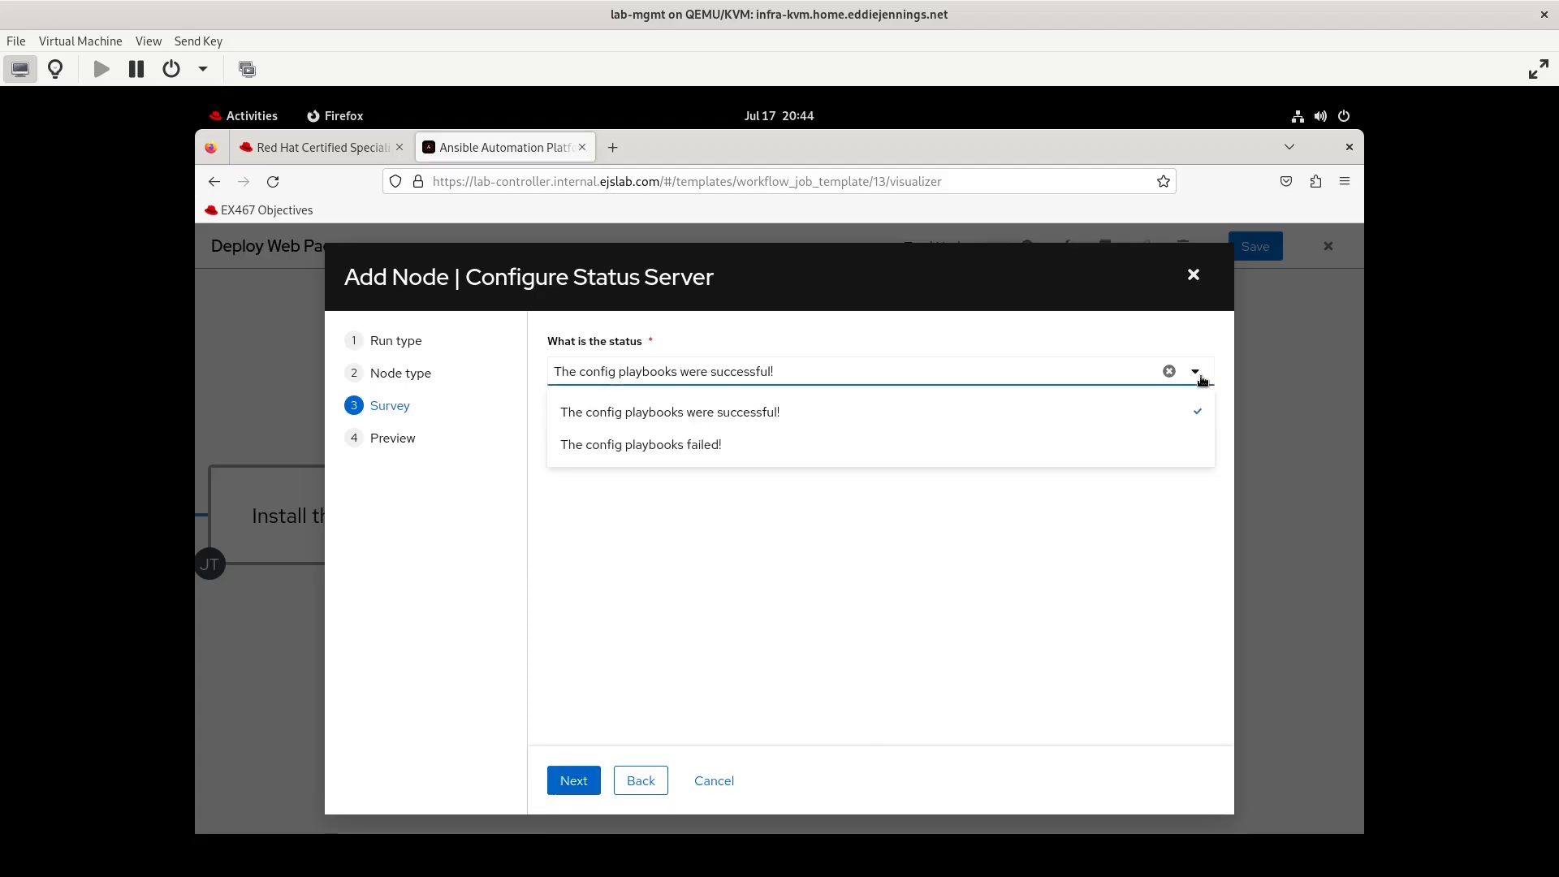
left_click(616, 446)
left_click(568, 784)
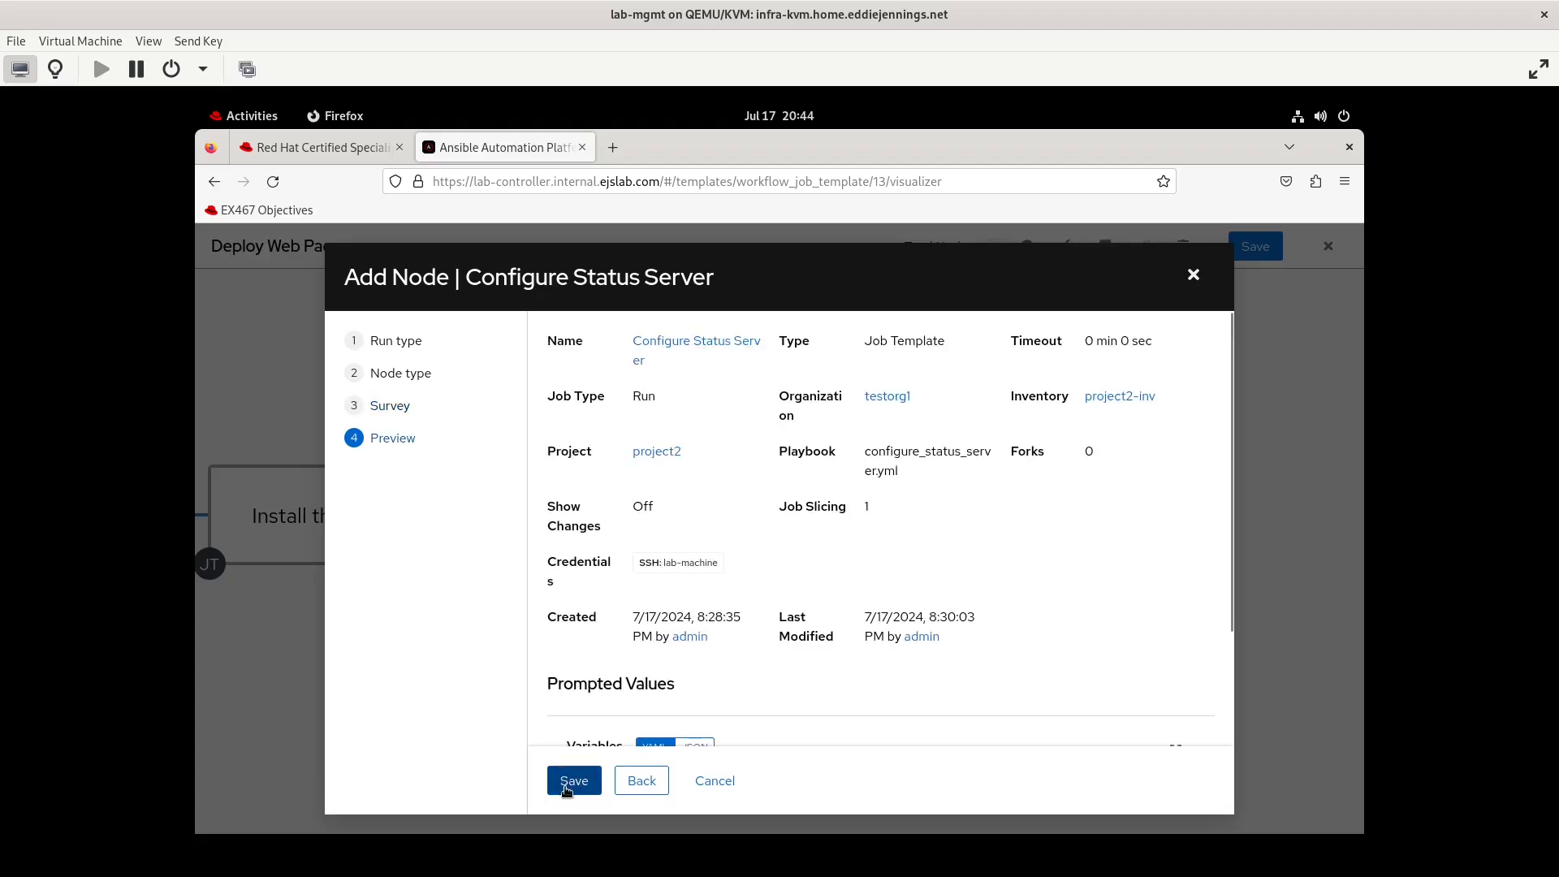
left_click(573, 783)
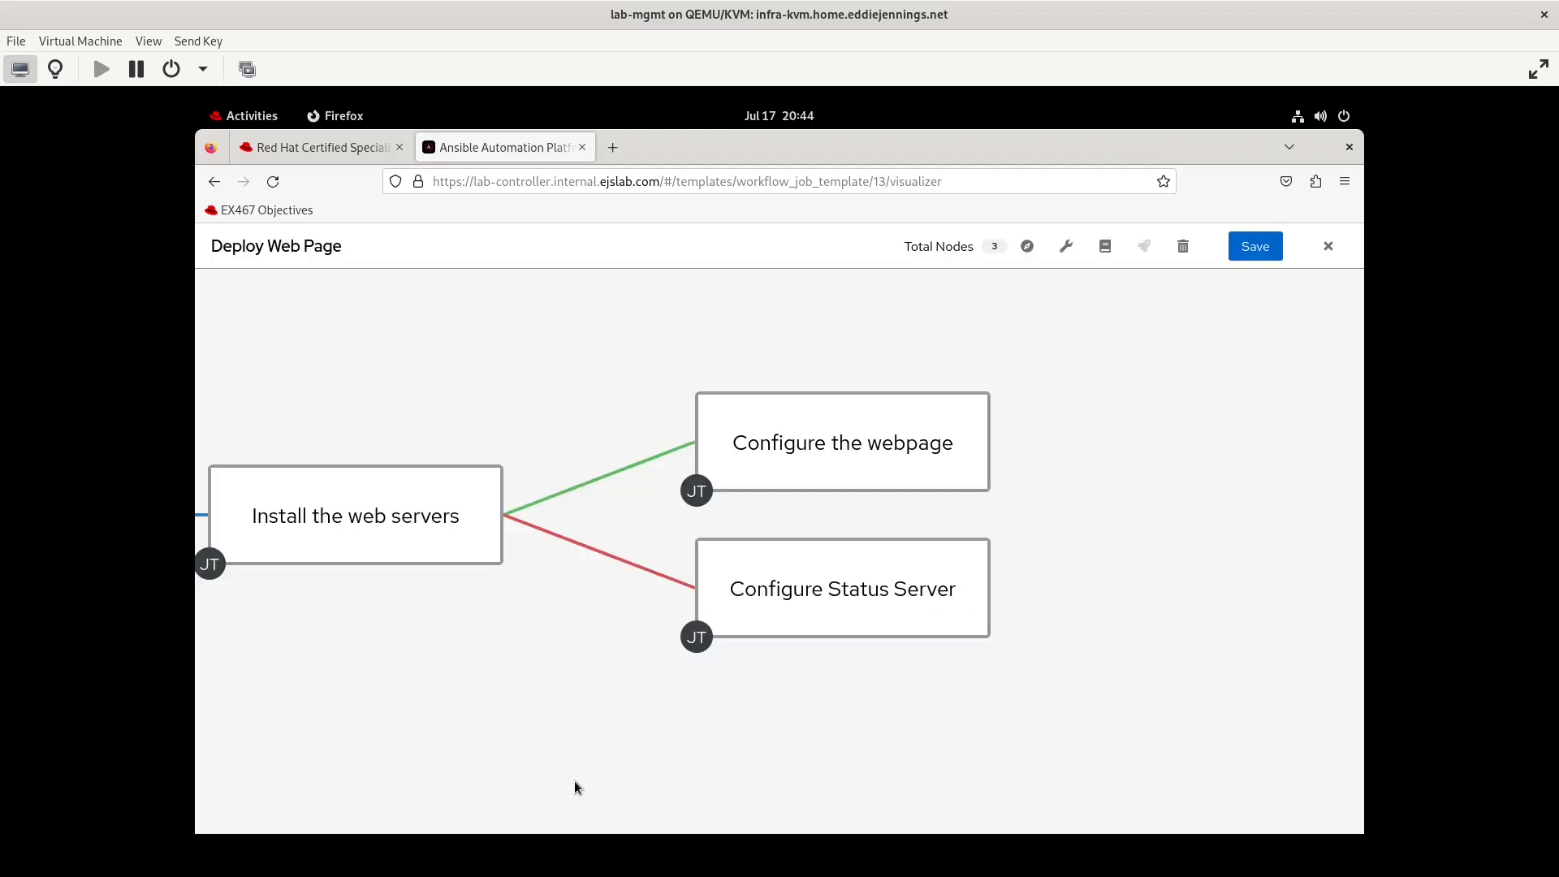
Add a "Configure Status Server" node after "Configure the webpage", run On Success, with the status "The config playbooks were successful!".
mouse_move(854, 464)
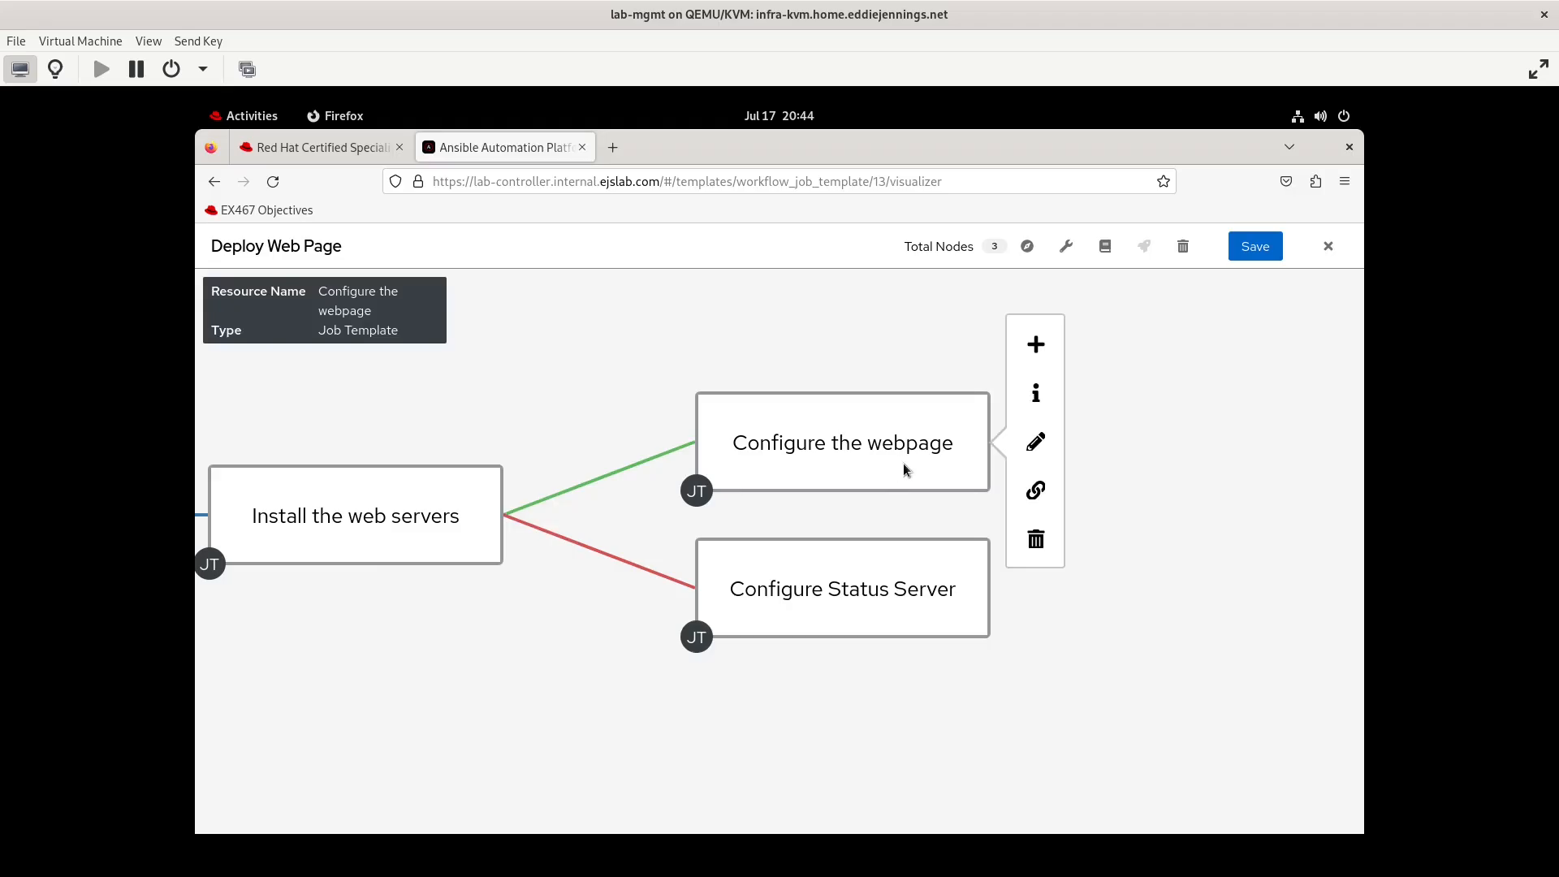
left_click(1048, 355)
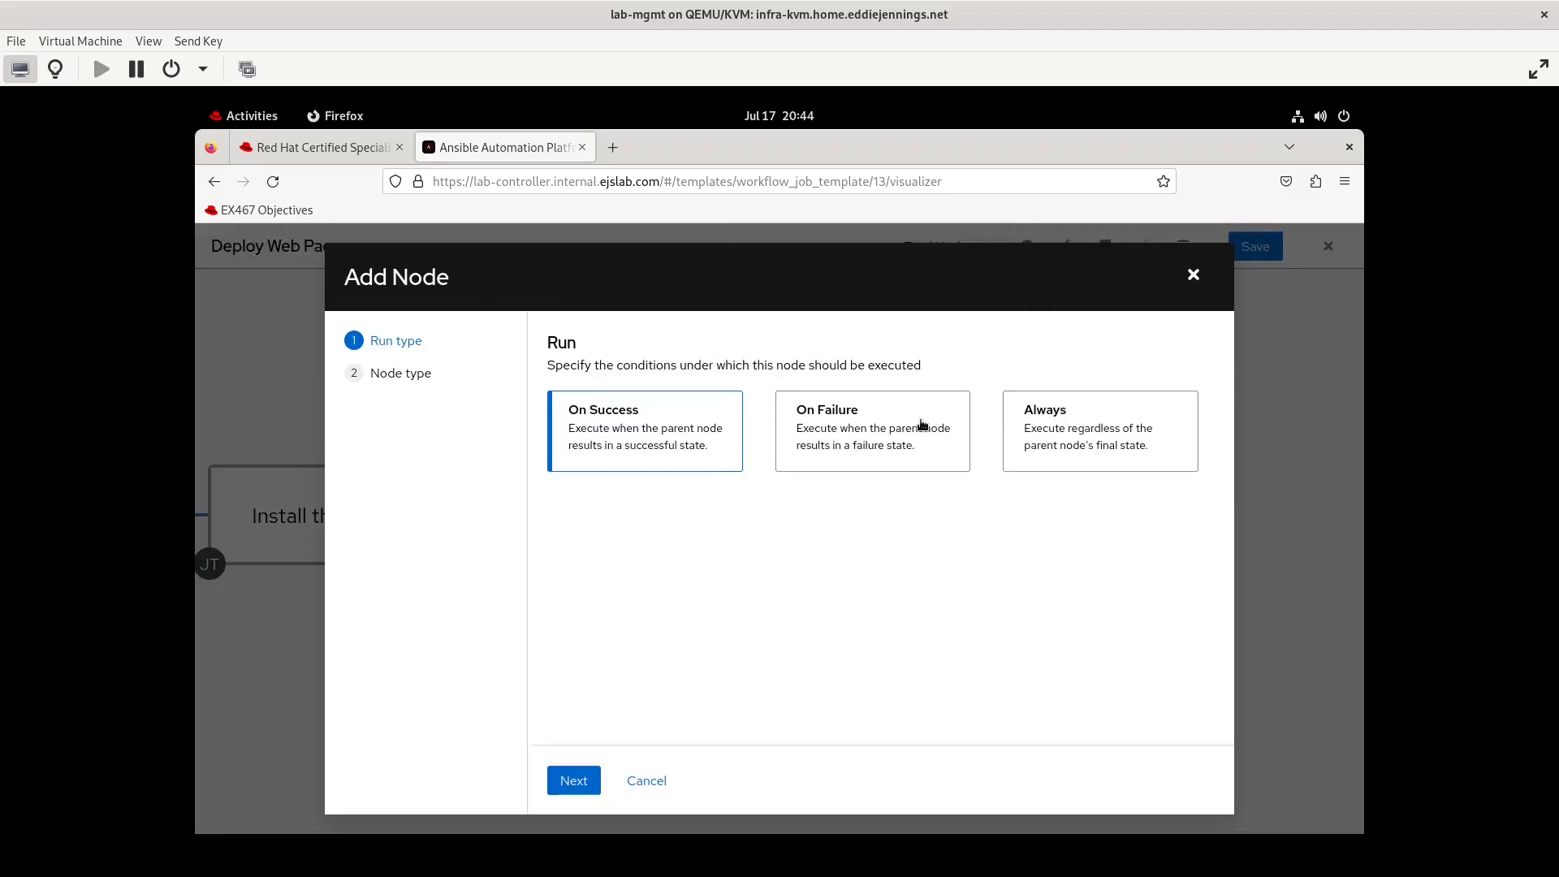
left_click(577, 780)
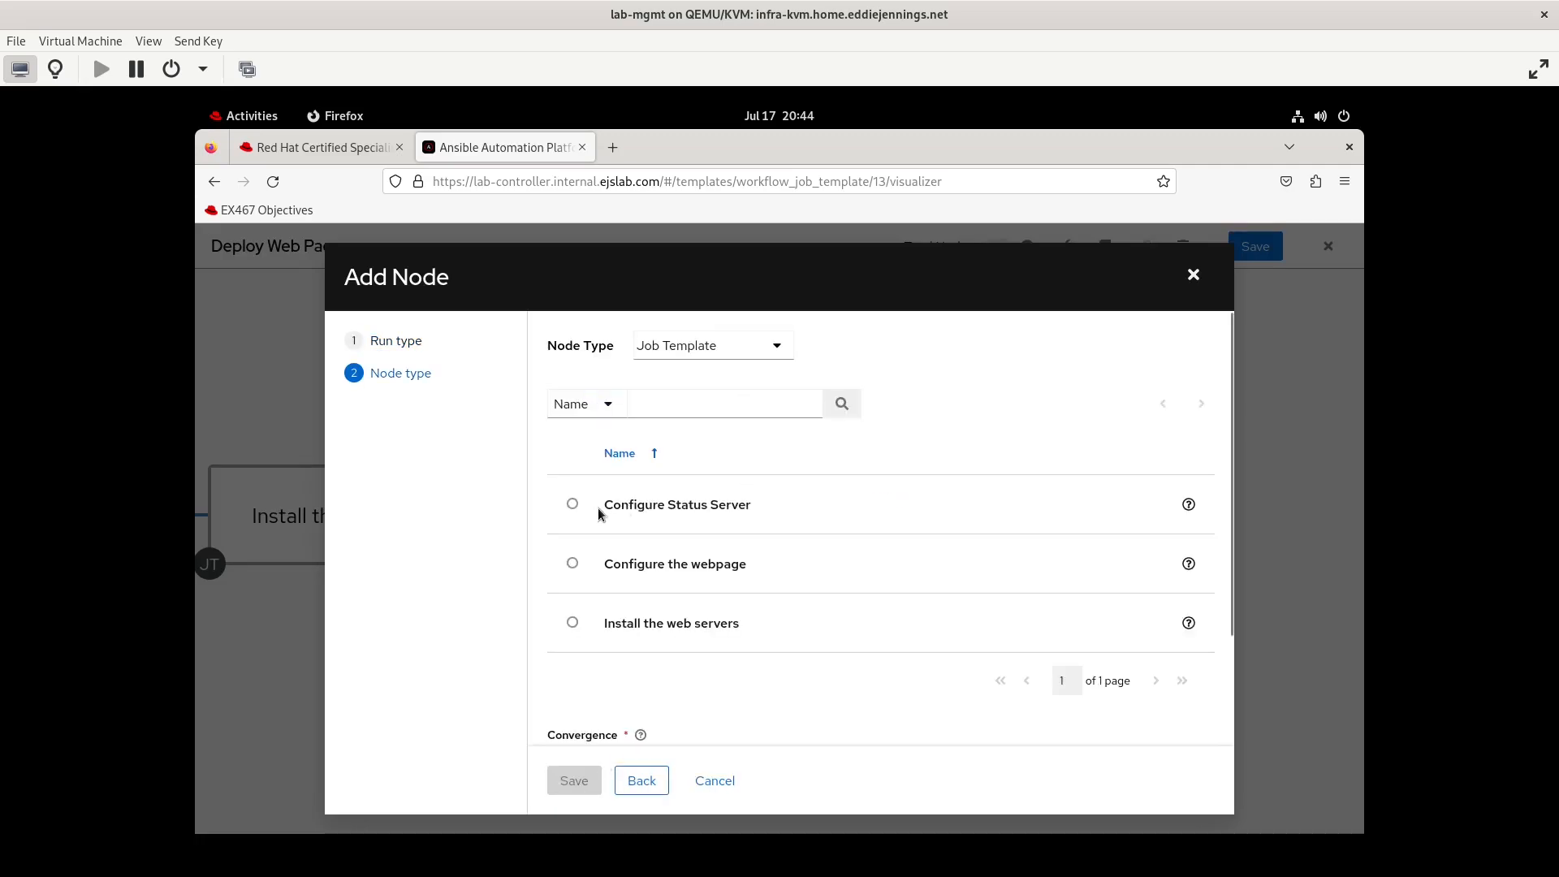
left_click(572, 504)
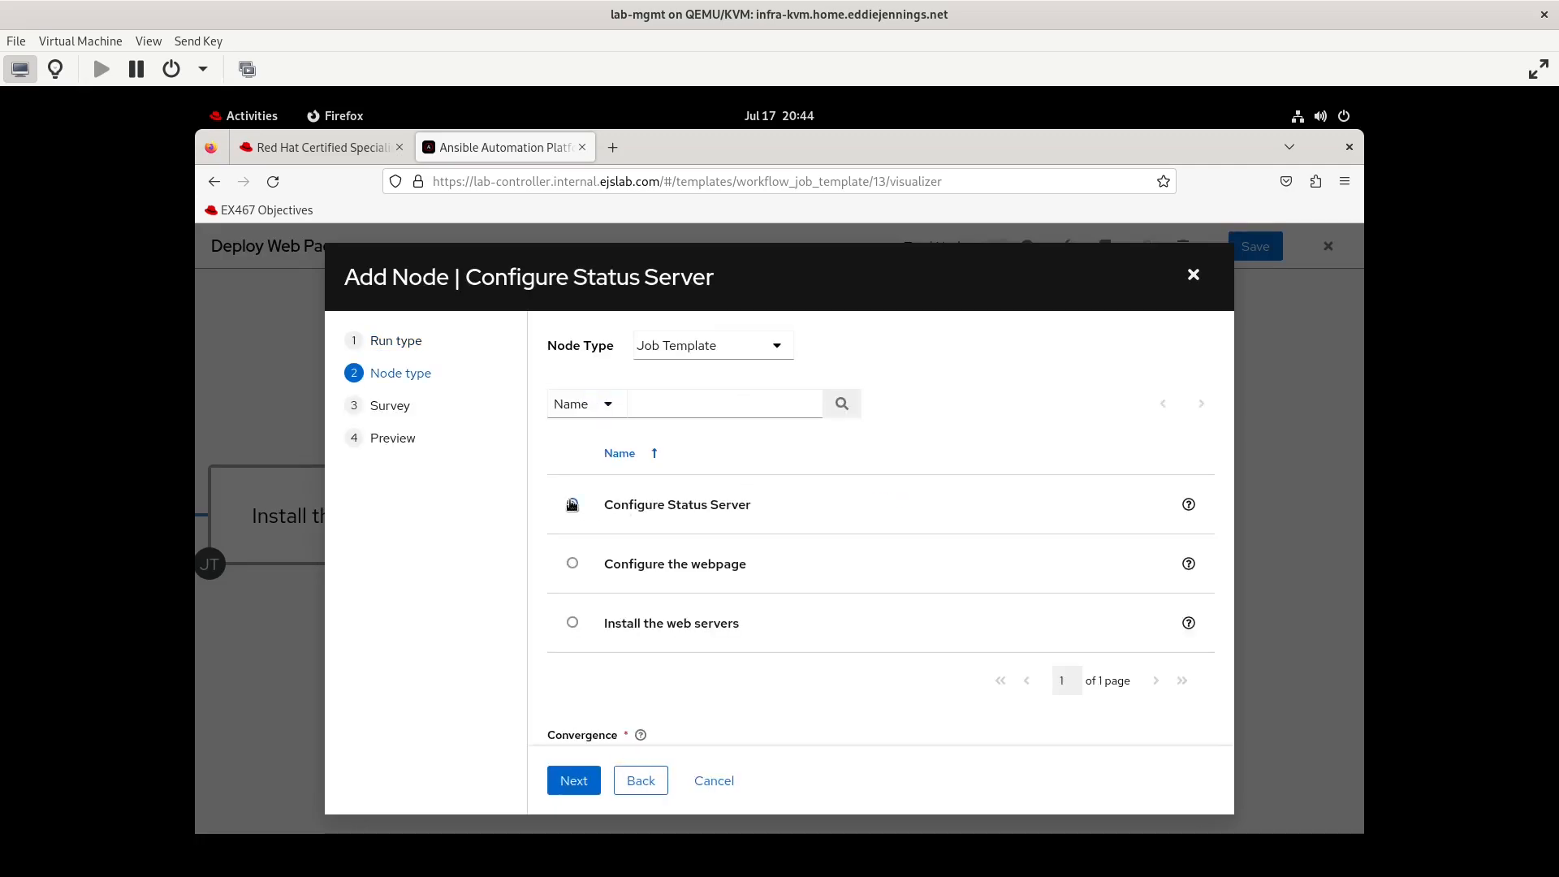
scroll(626, 684, "down", 3)
left_click(574, 779)
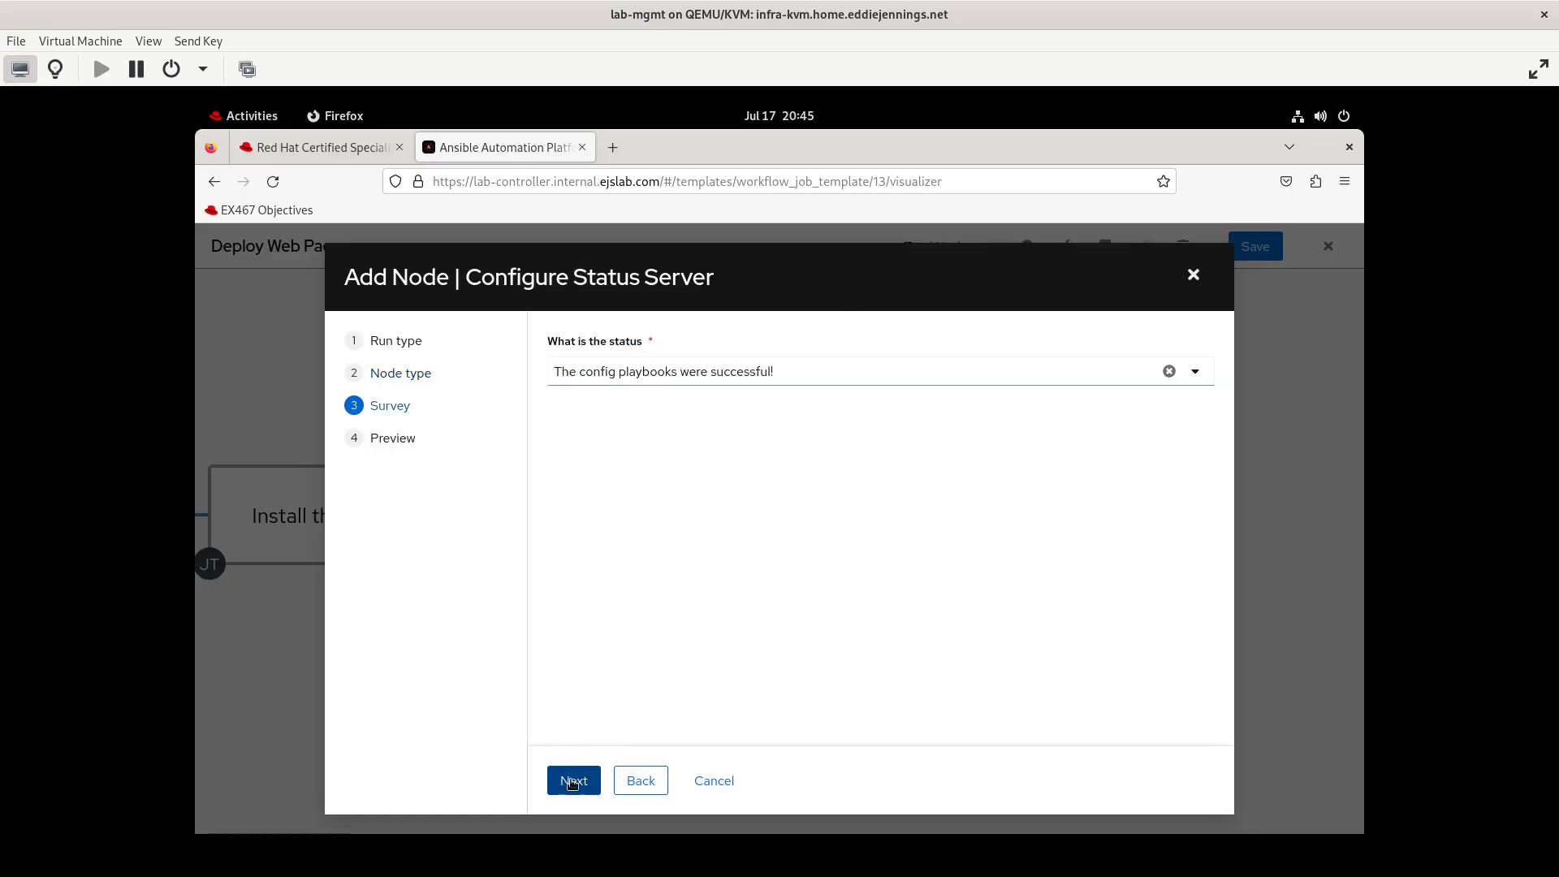
left_click(571, 780)
left_click(578, 782)
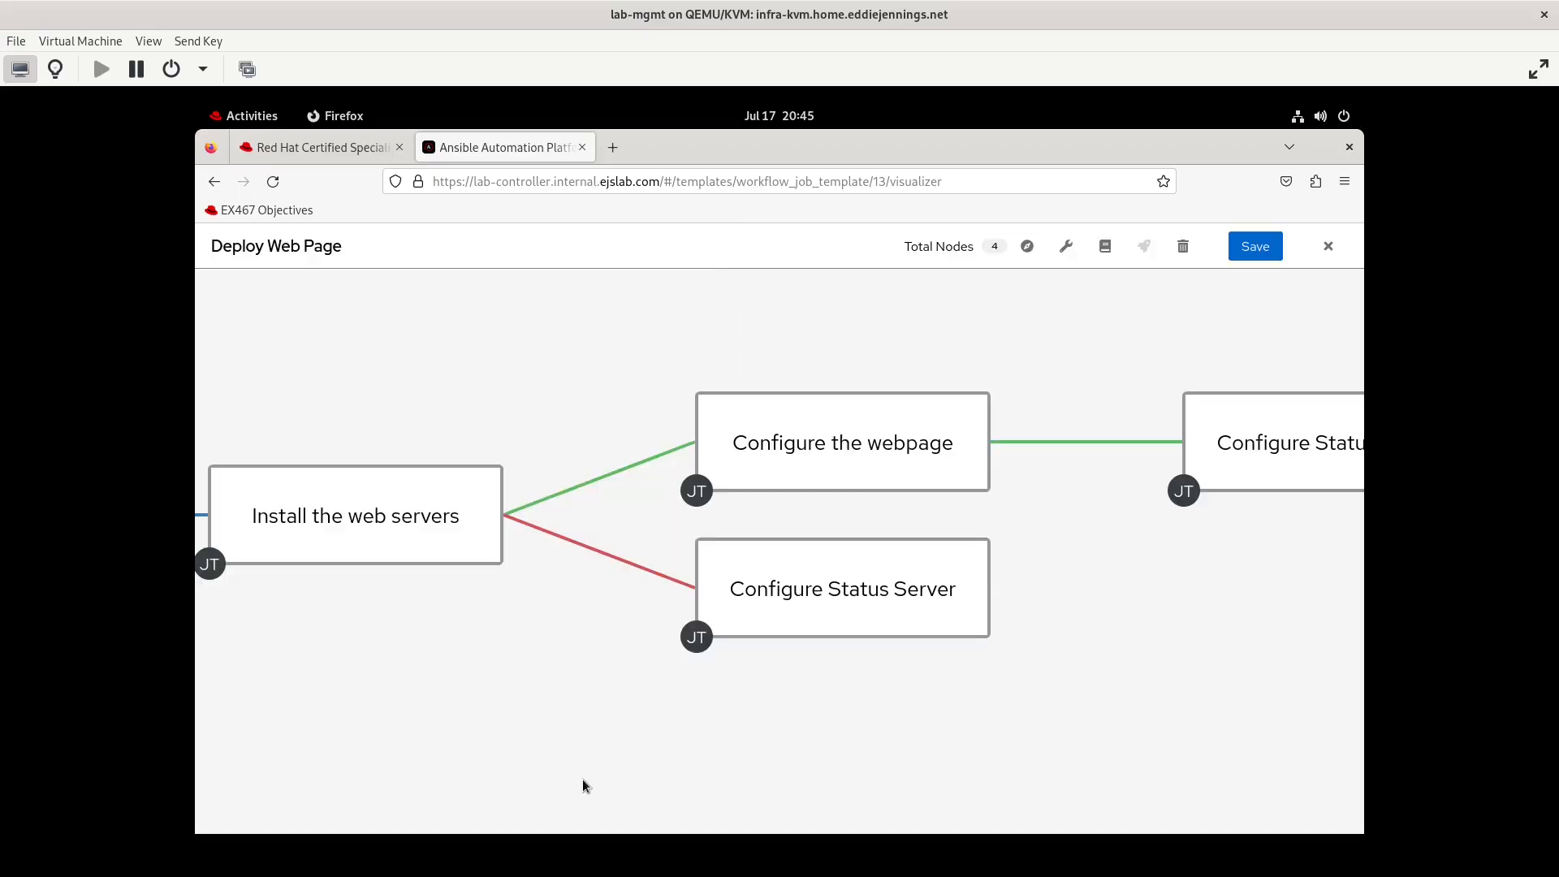
Set up another node after "Configure the webpage", run On Failure, using the "Configure Status Server" job template.
left_click(1036, 349)
left_click(849, 426)
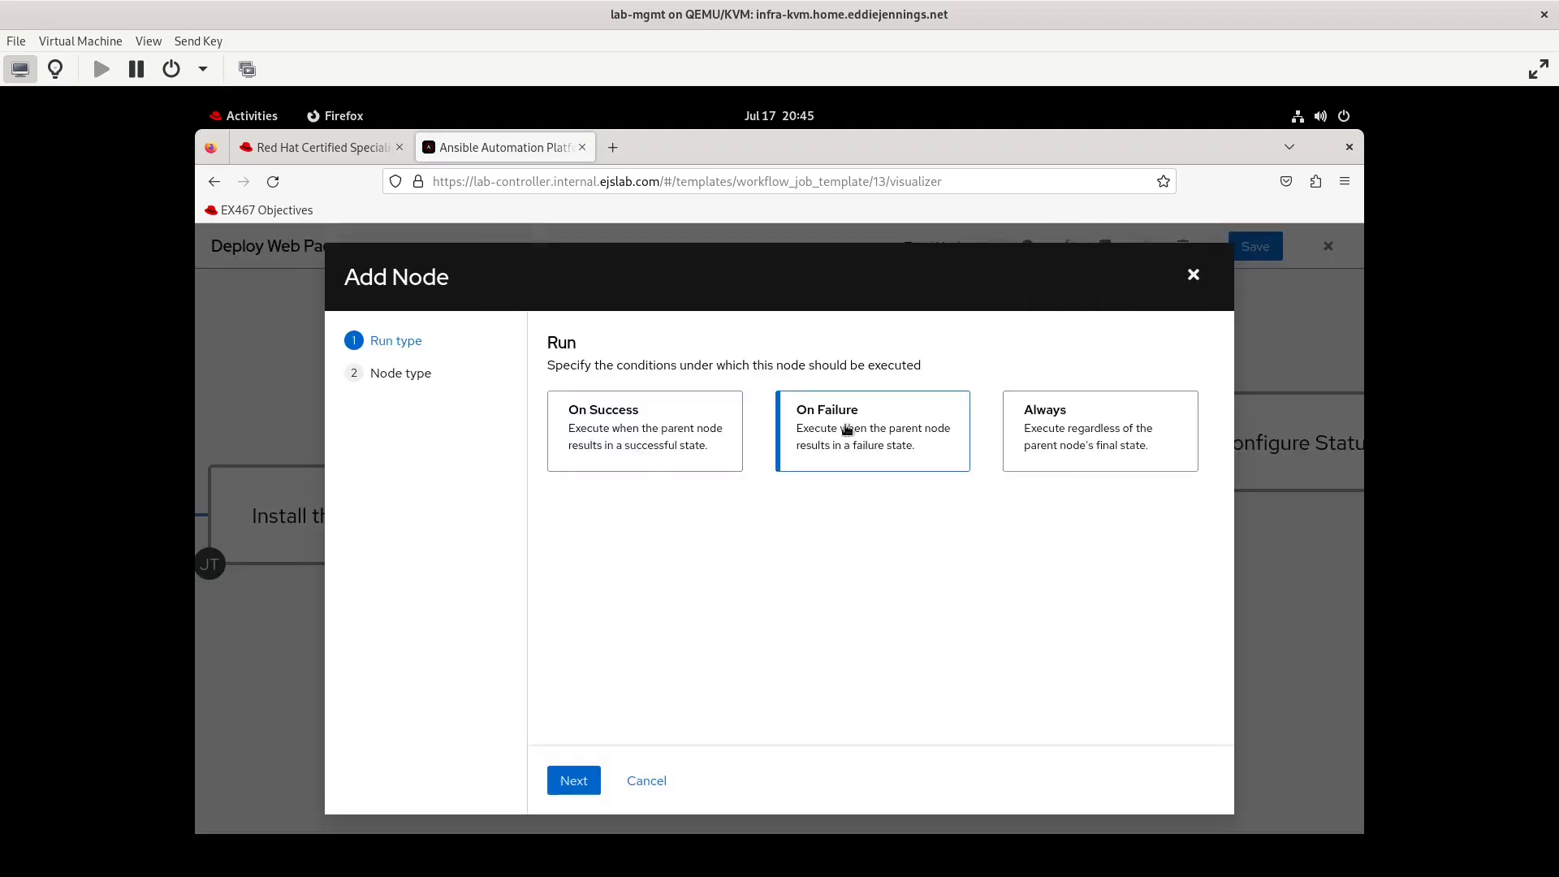
left_click(571, 778)
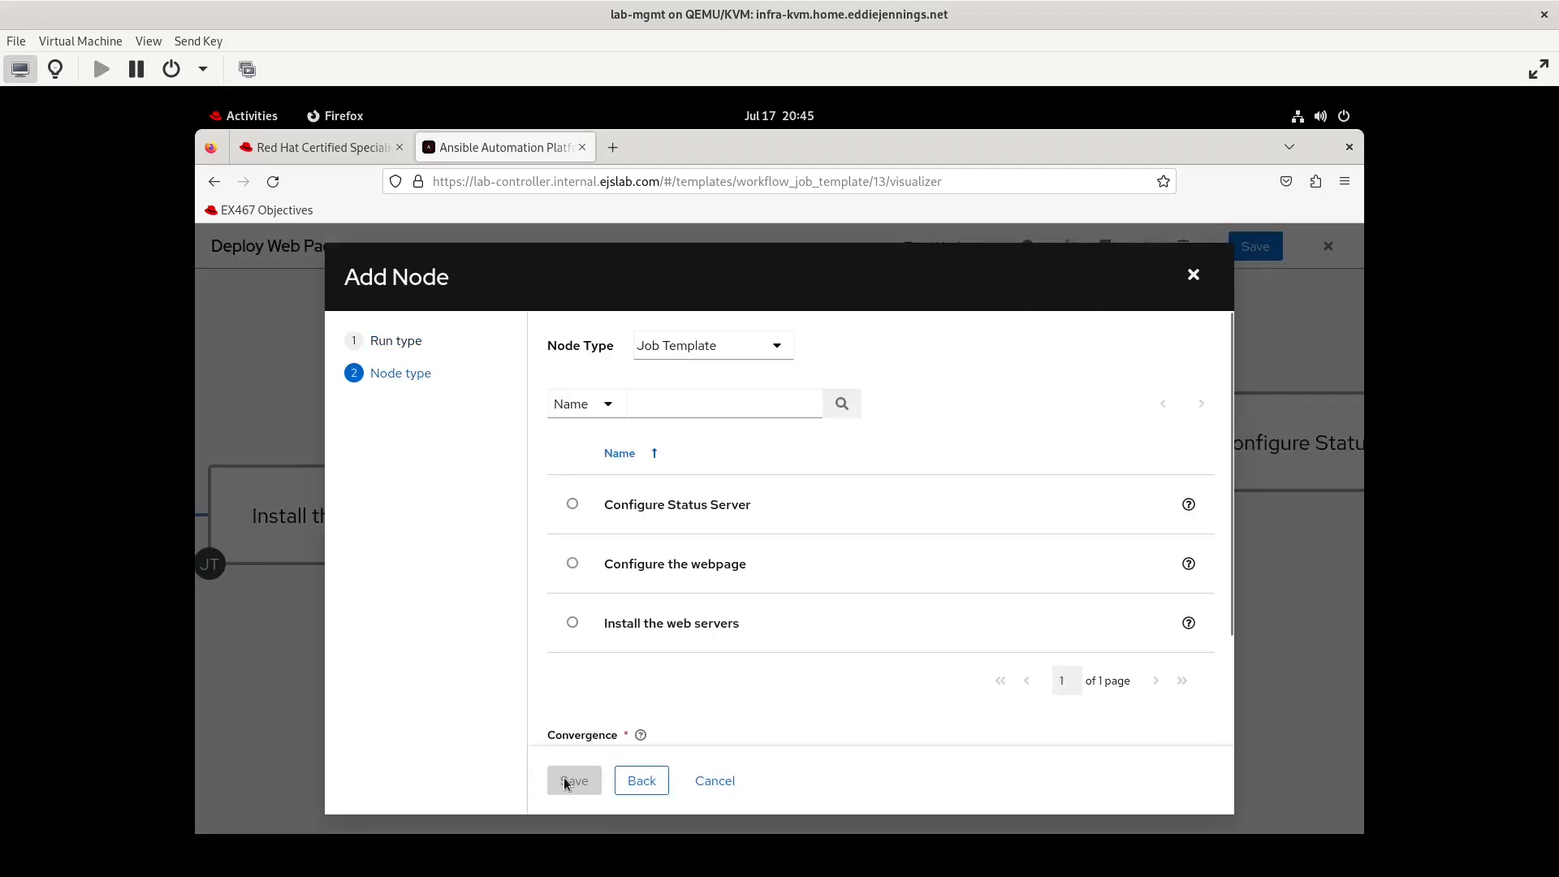
left_click(580, 507)
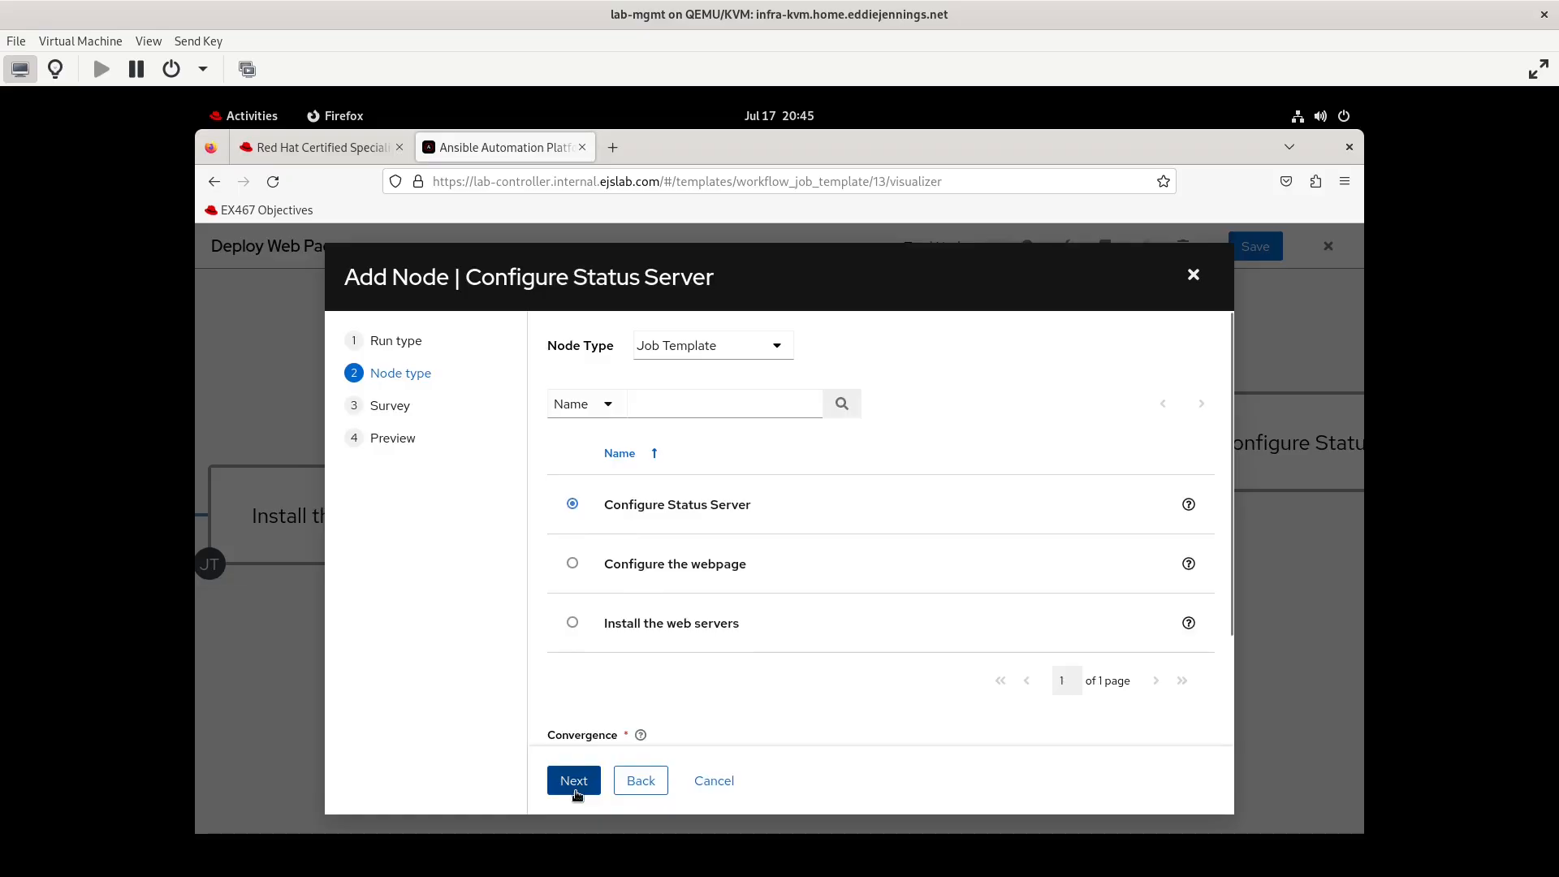
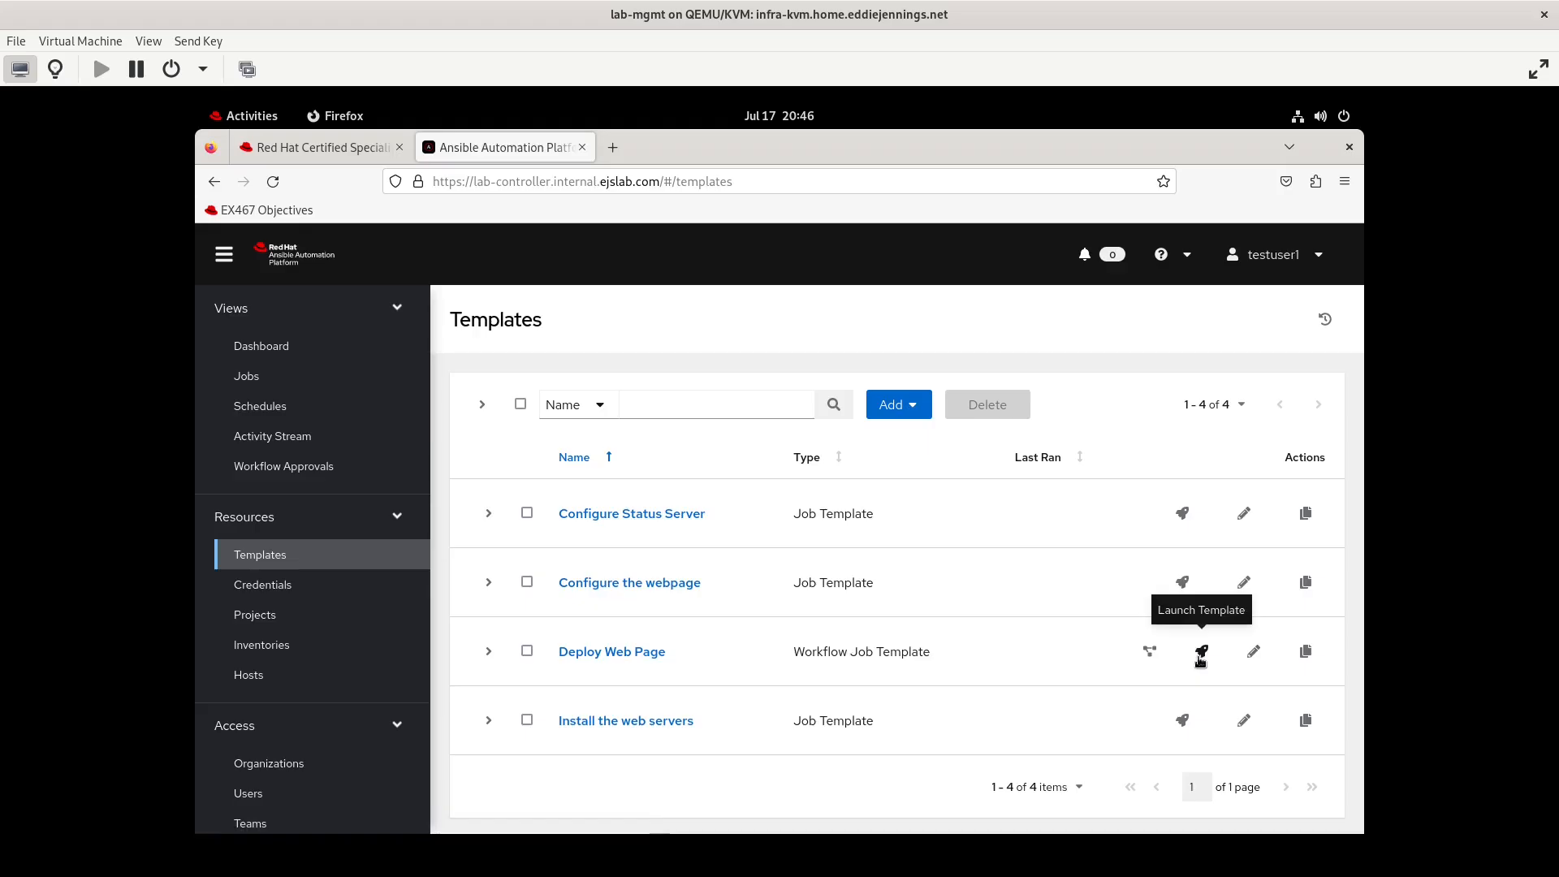
Launch the "Deploy Web Page" workflow job template.
left_click(1200, 657)
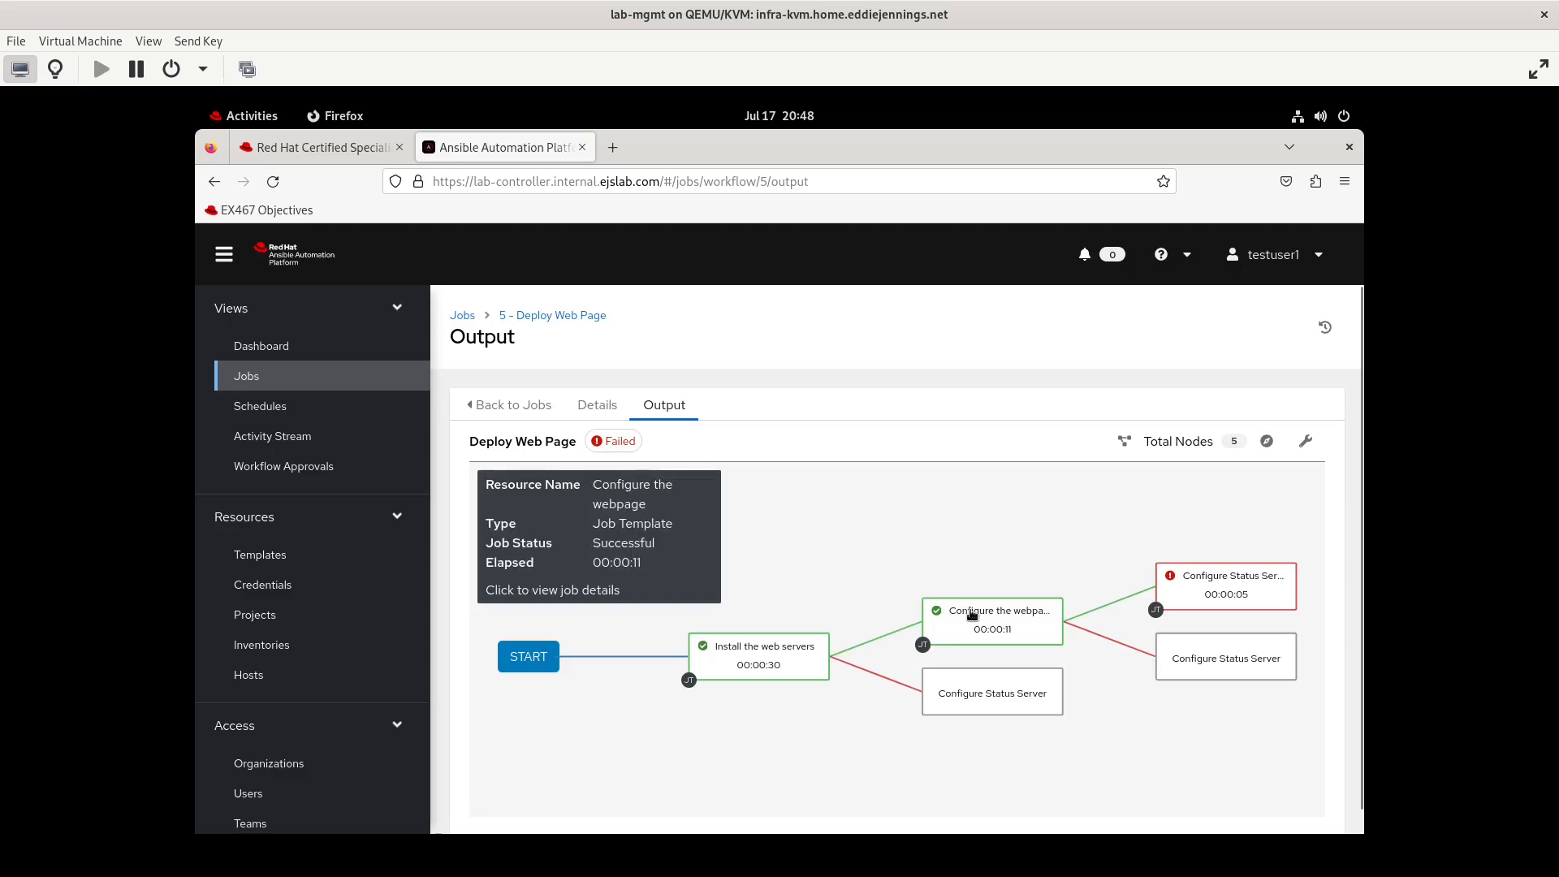
left_click(611, 145)
type("http")
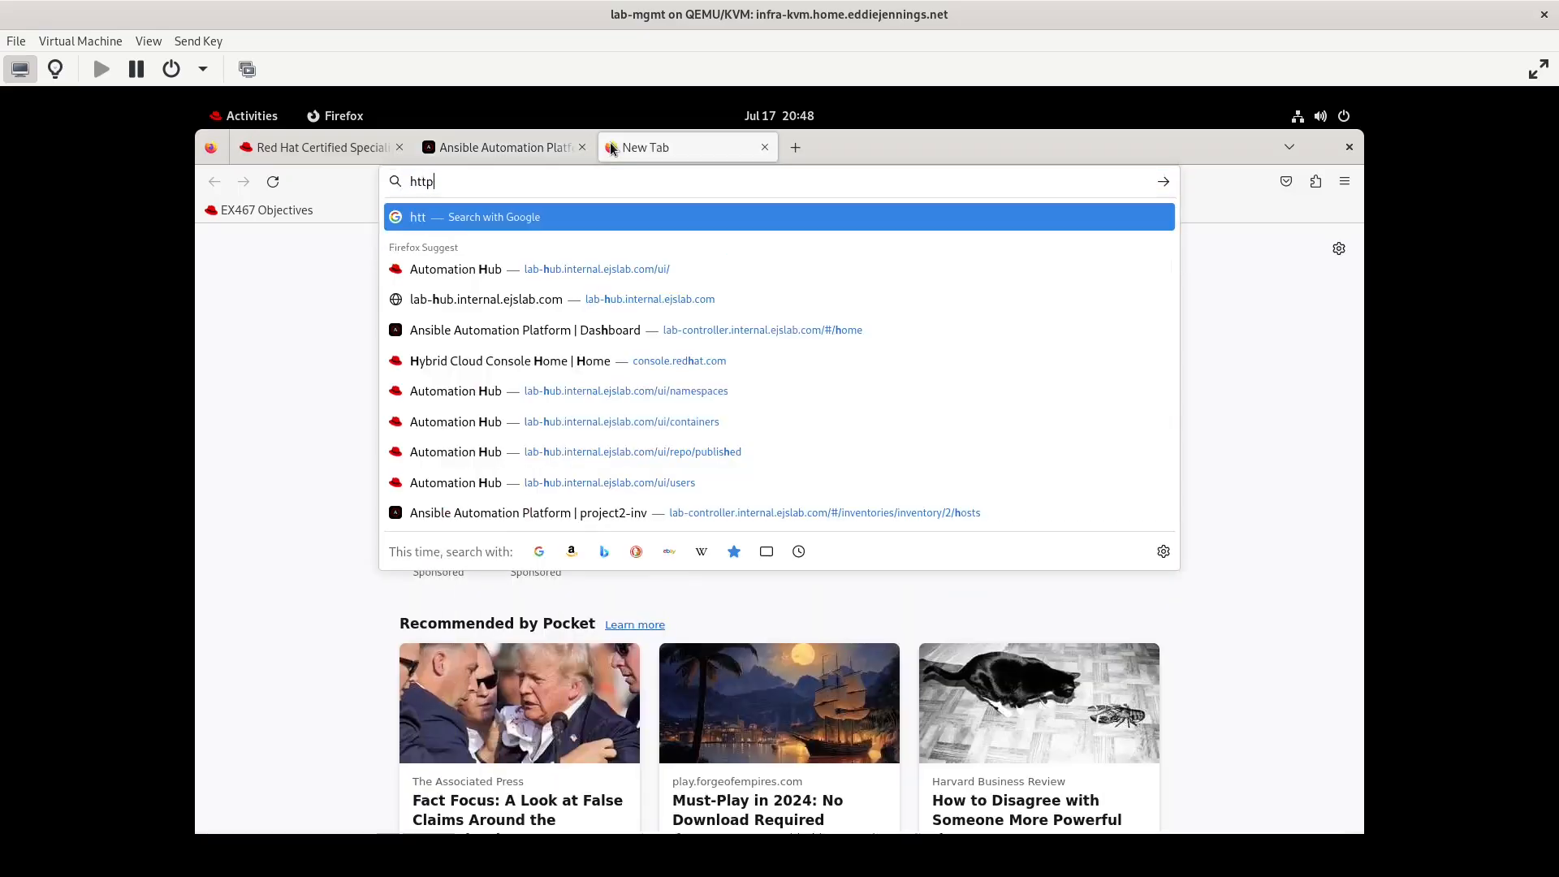
type("://lab-node1.internal.ejslab.co")
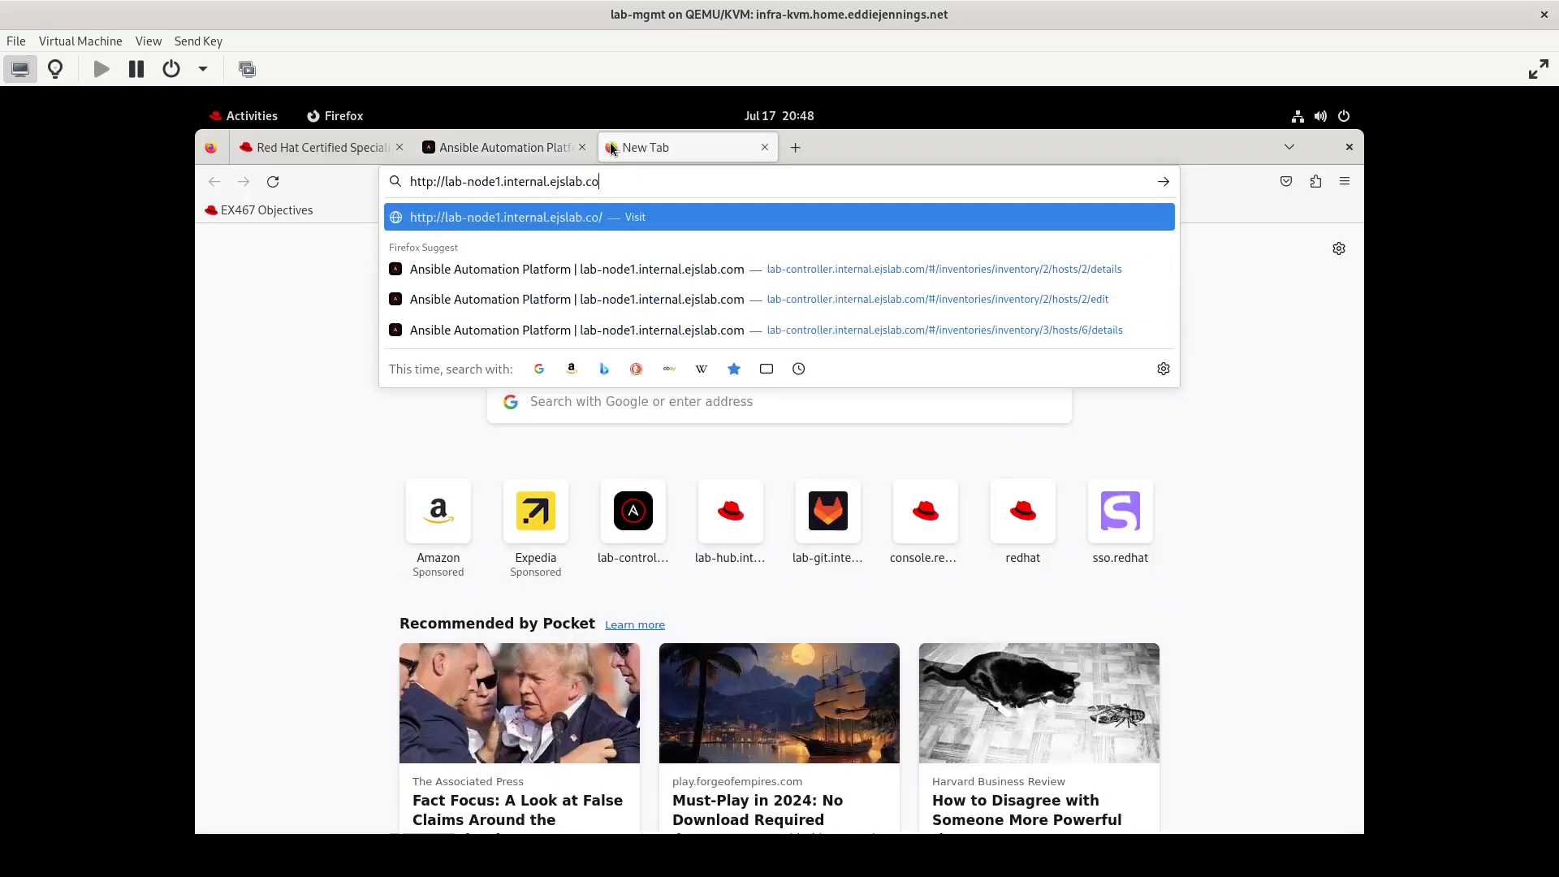
type("m")
key("Return")
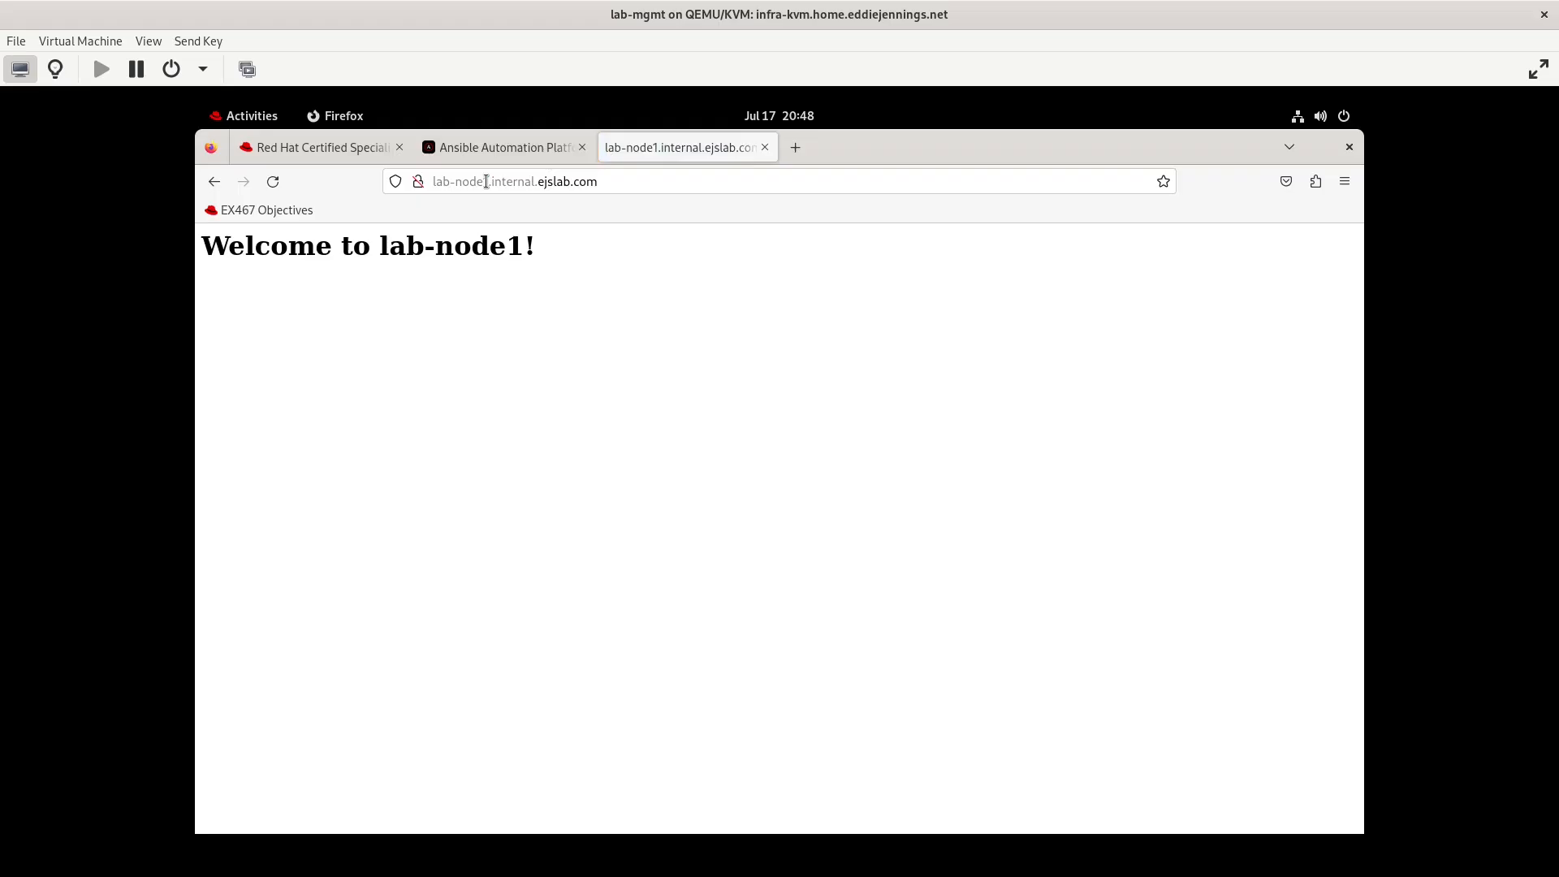
Change the address to lab-node2.internal.ejslab.com and load its page to check the deployment there.
left_click(486, 182)
left_click(486, 182)
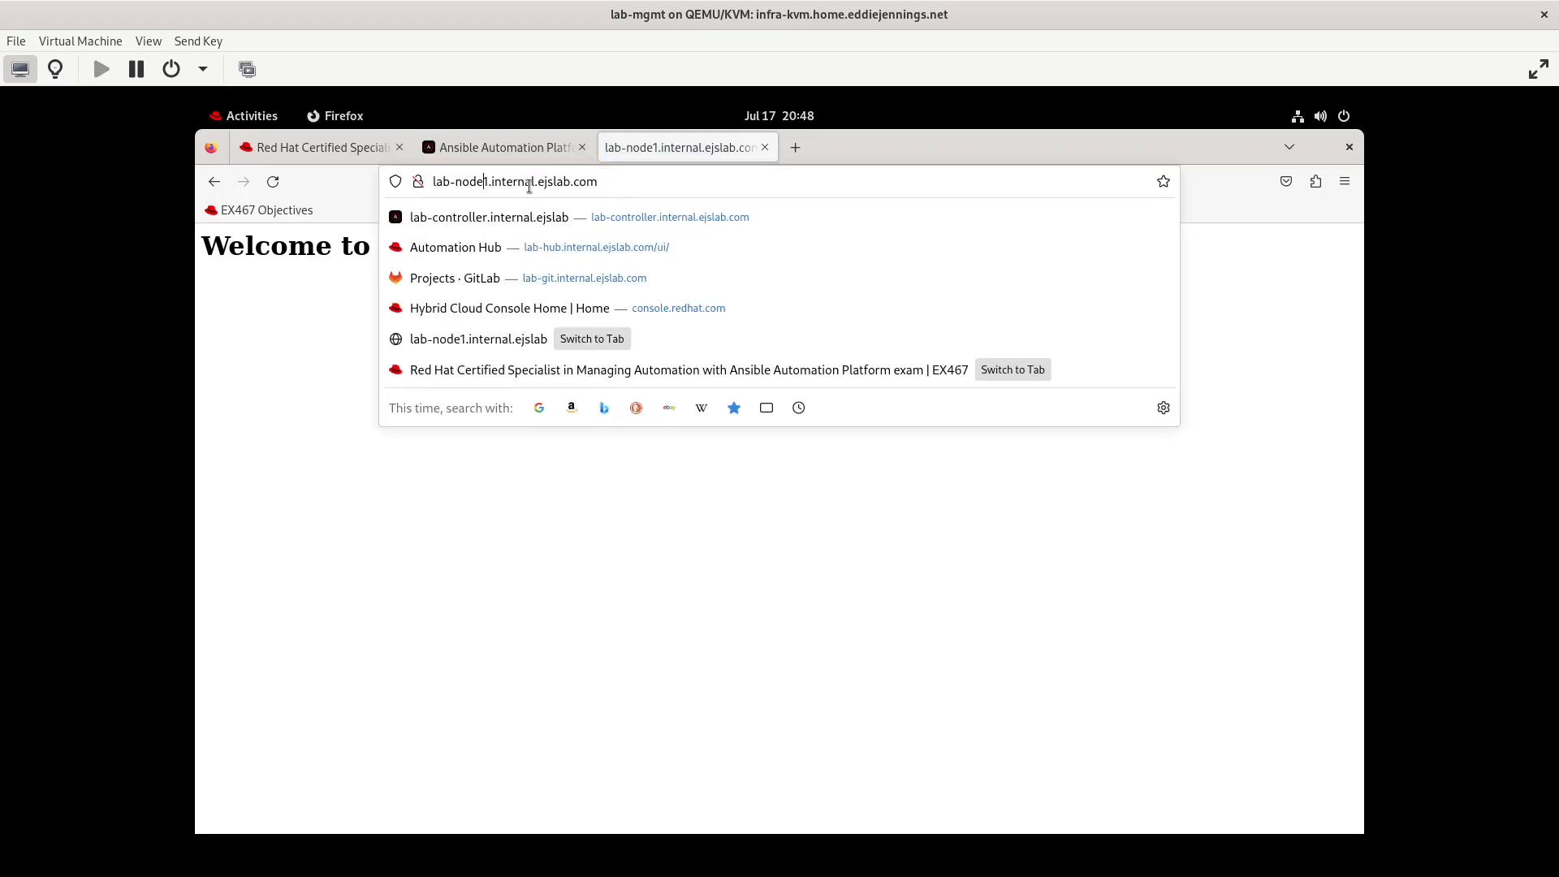
key("BackSpace")
type("2")
key("Return")
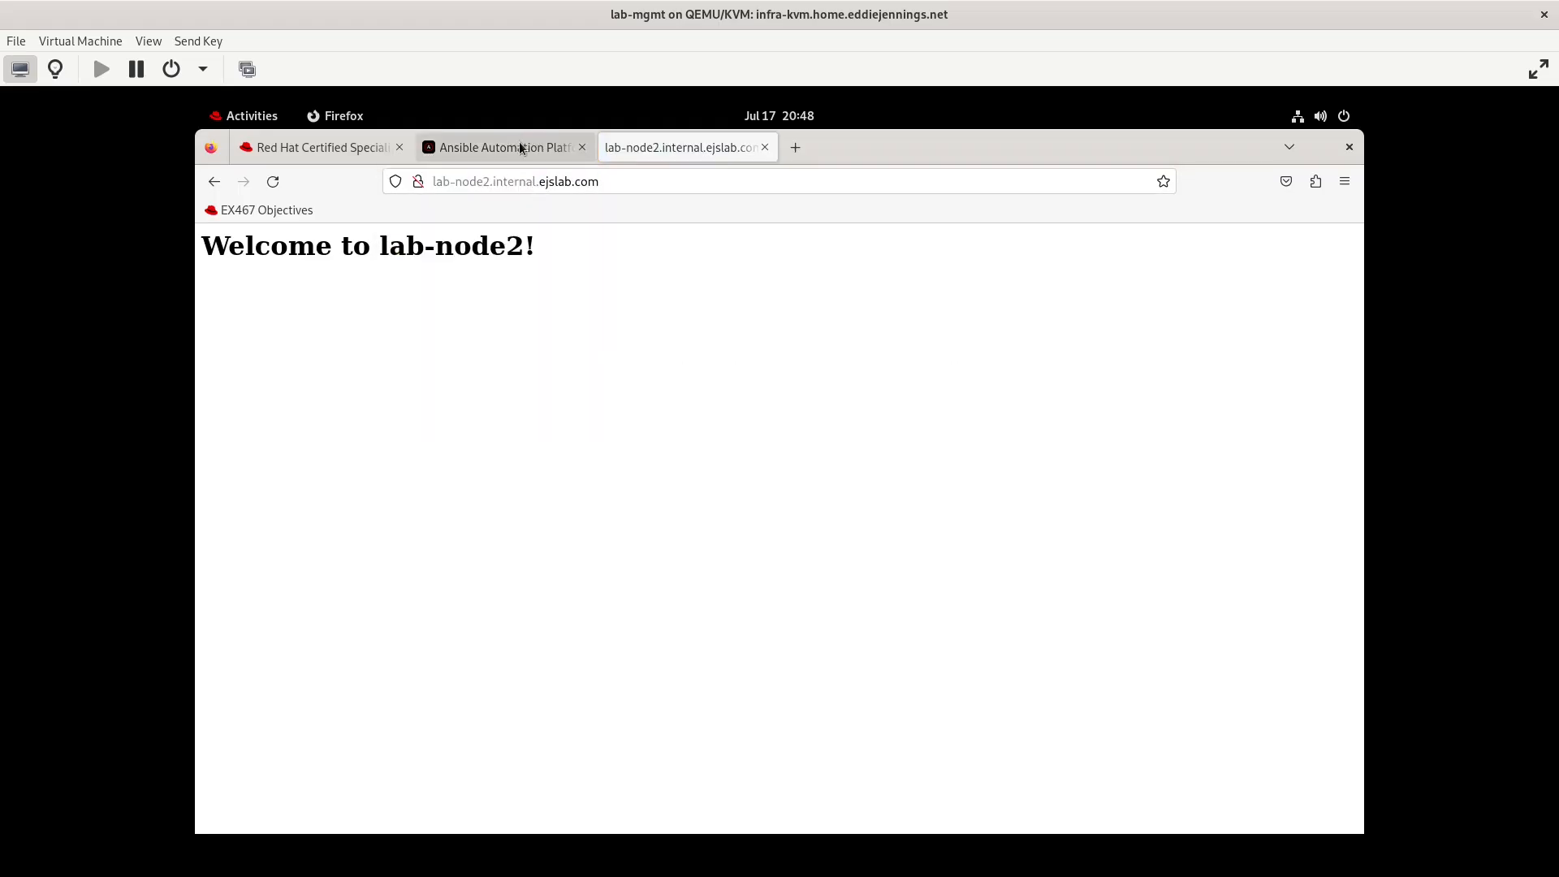
Return to the workflow output and examine the job output of the "Configure Status Server" node on the success branch after "Configure the webpage".
left_click(519, 143)
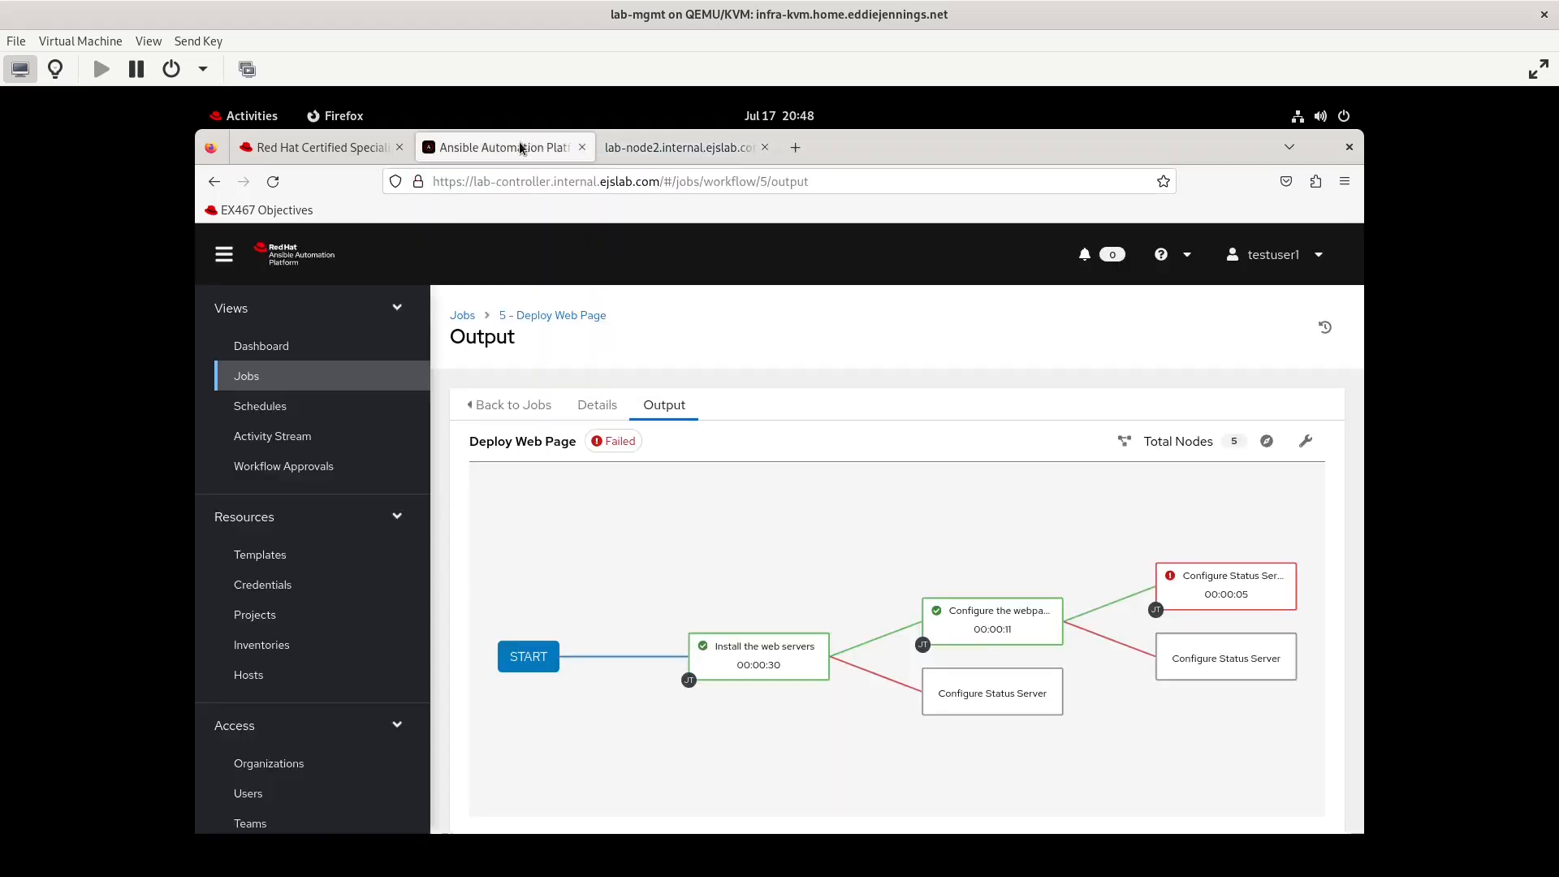
left_click(1202, 590)
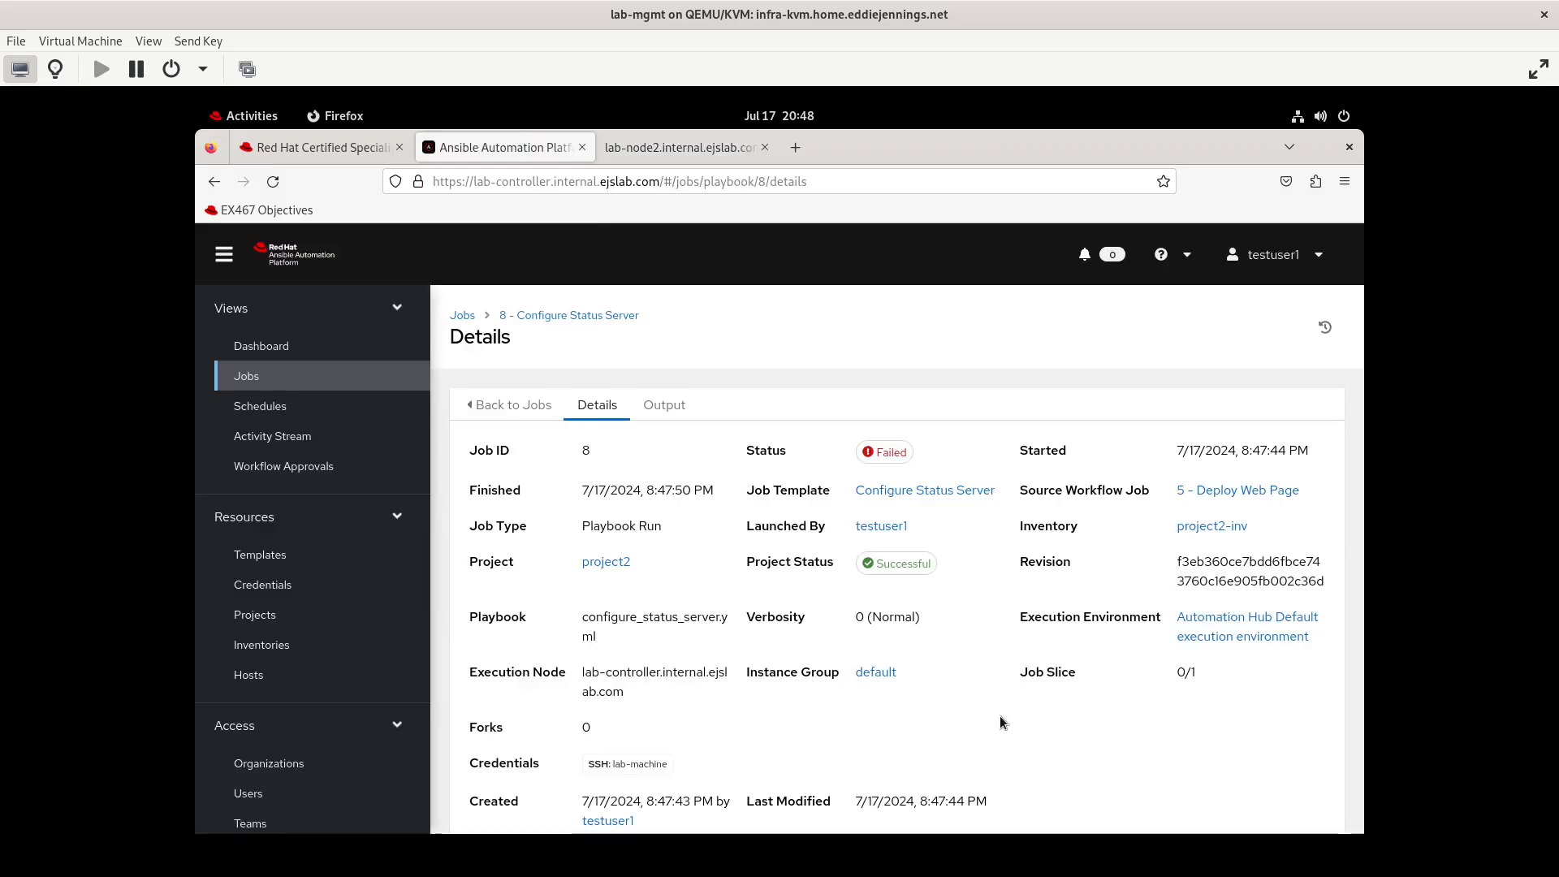
left_click(664, 404)
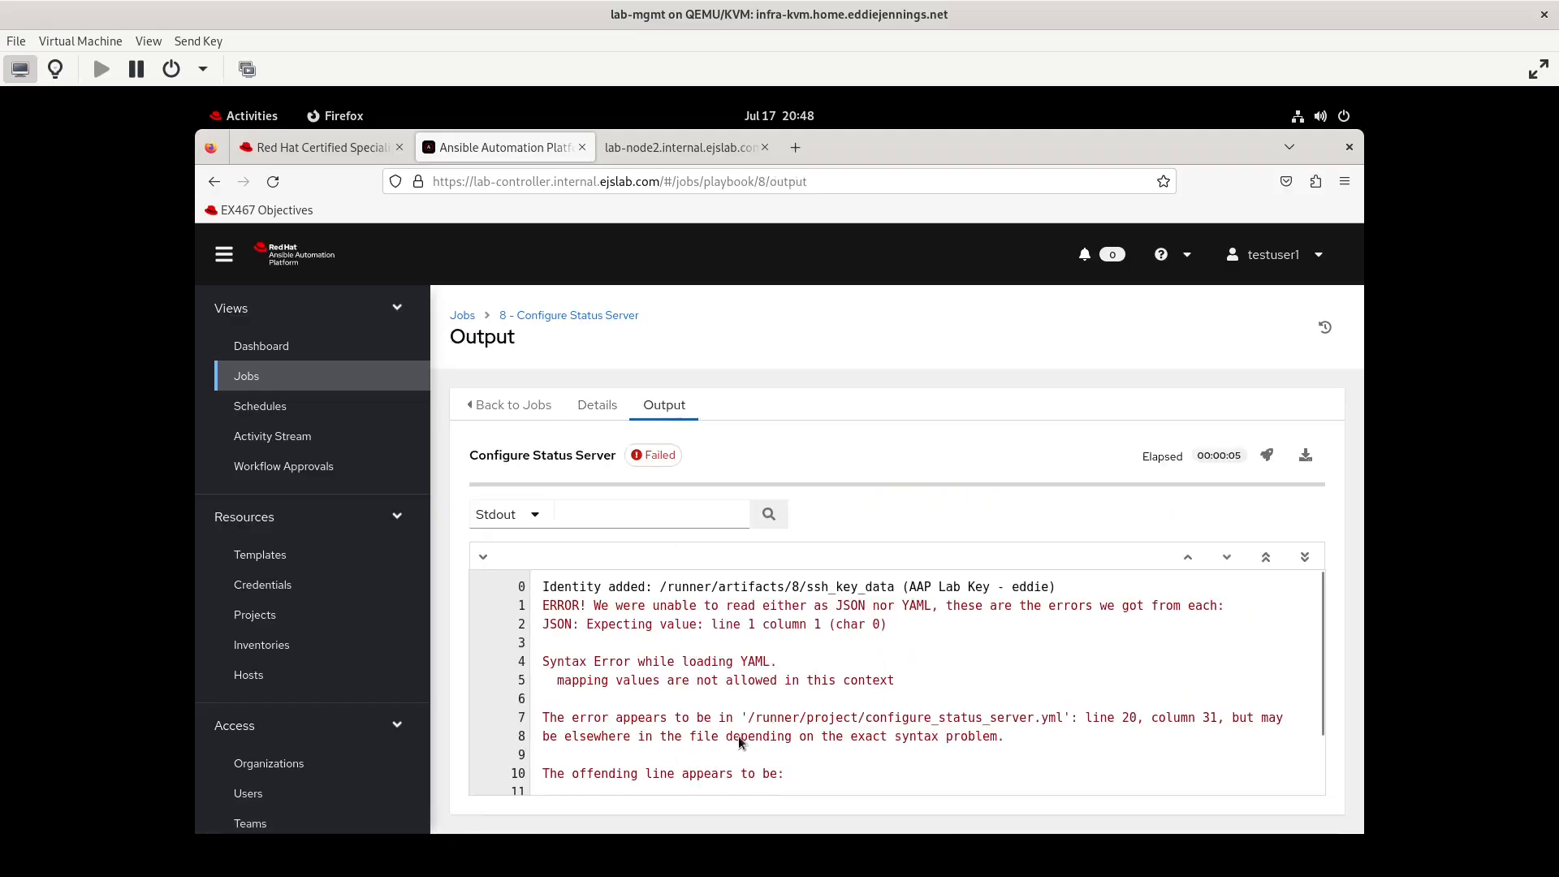
scroll(739, 737, "down", 2)
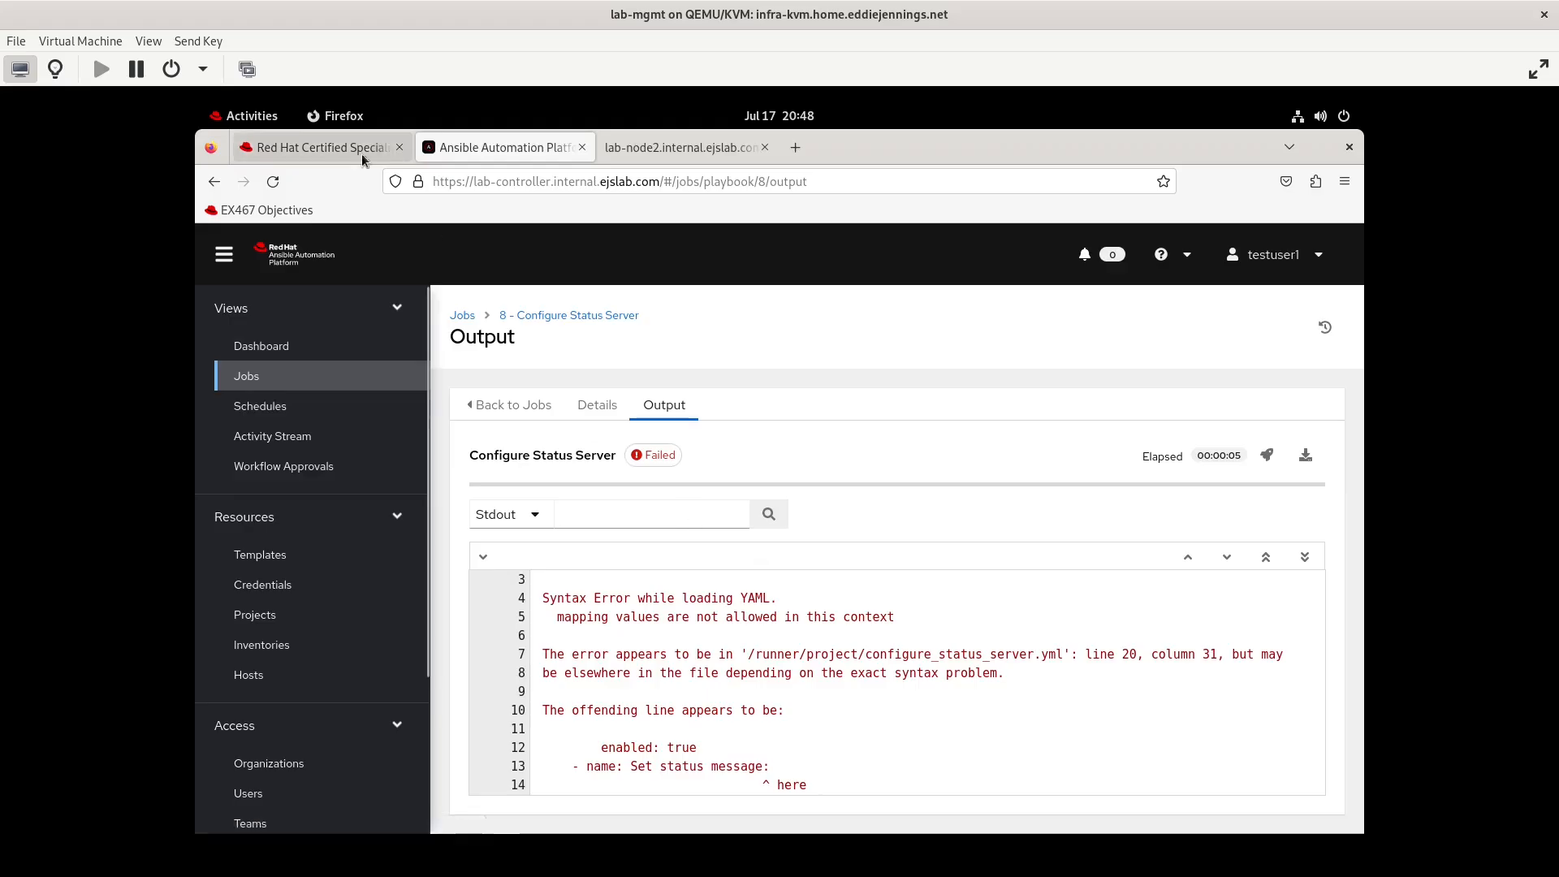
Switch to the Terminal window and open configure_status_server.yml from the project2 folder in vi.
left_click(250, 118)
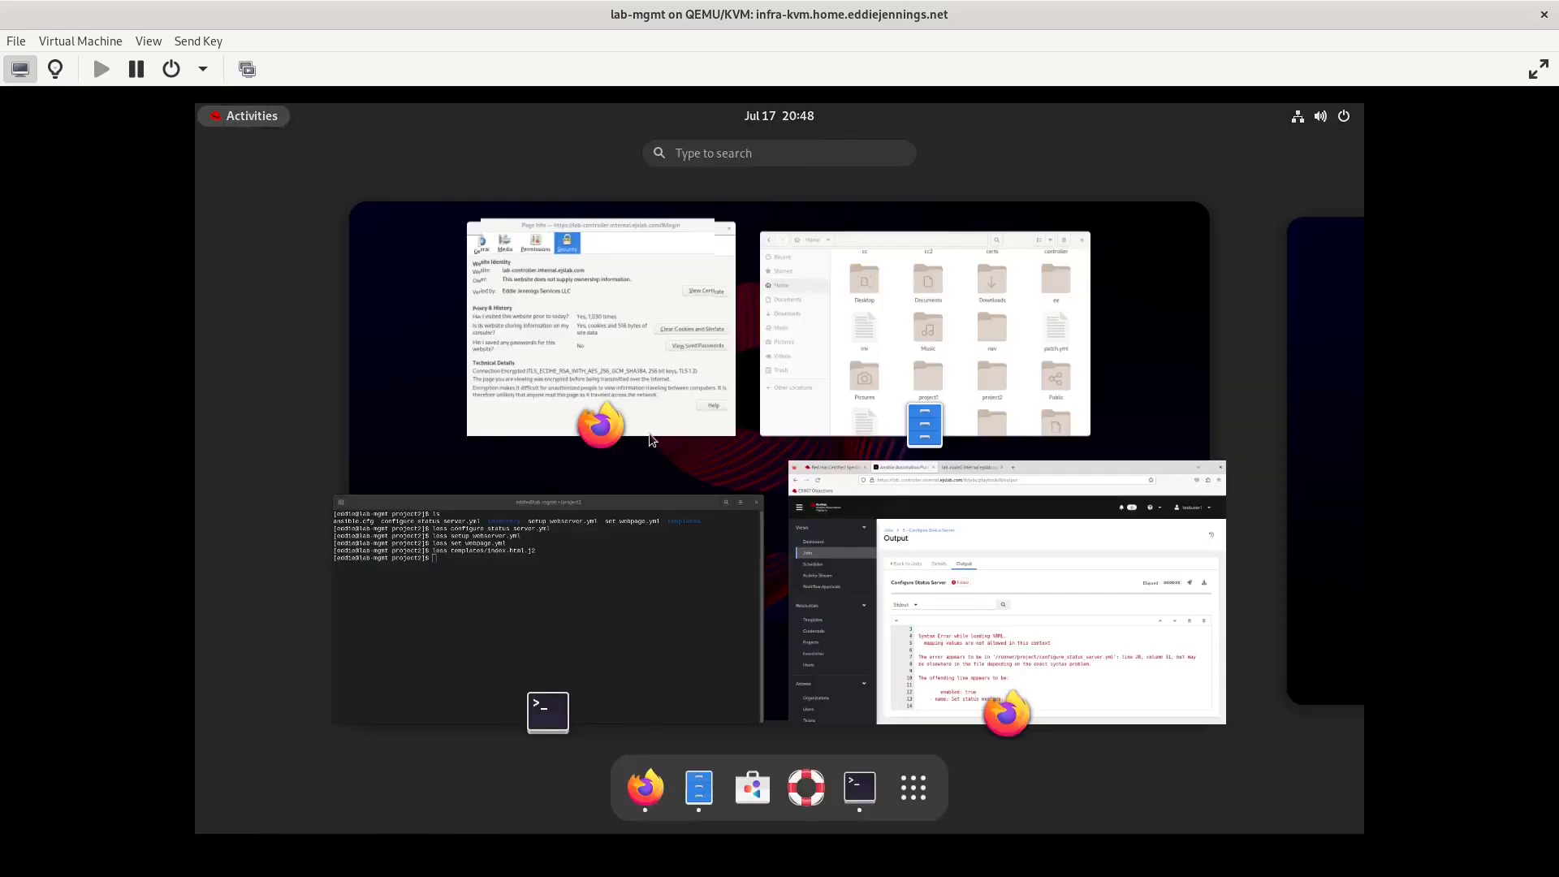
left_click(645, 591)
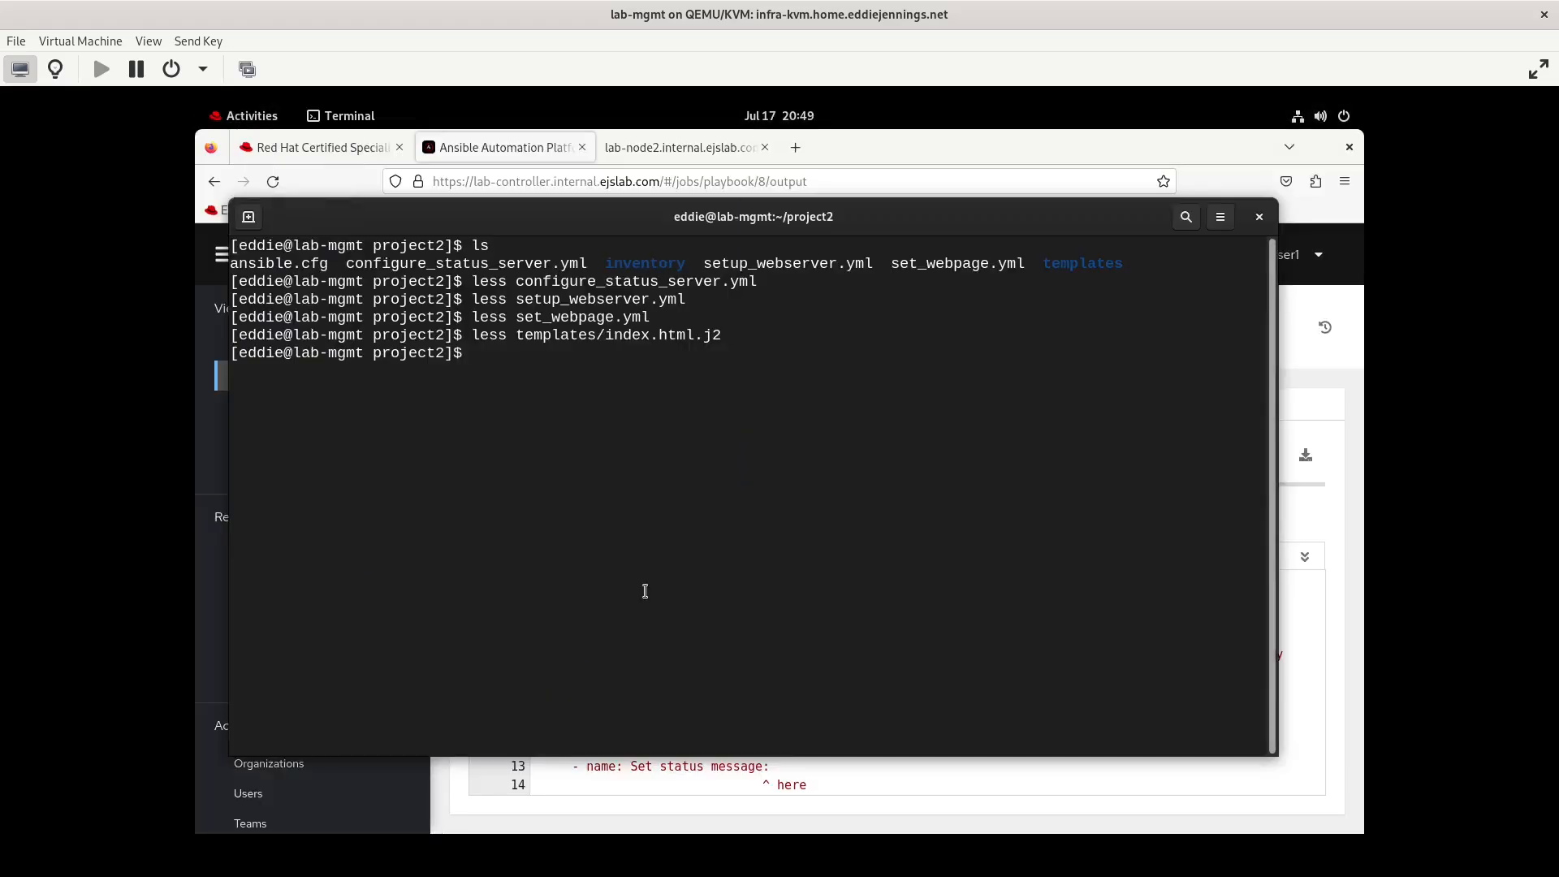
type("vi con")
key("Tab")
key("Return")
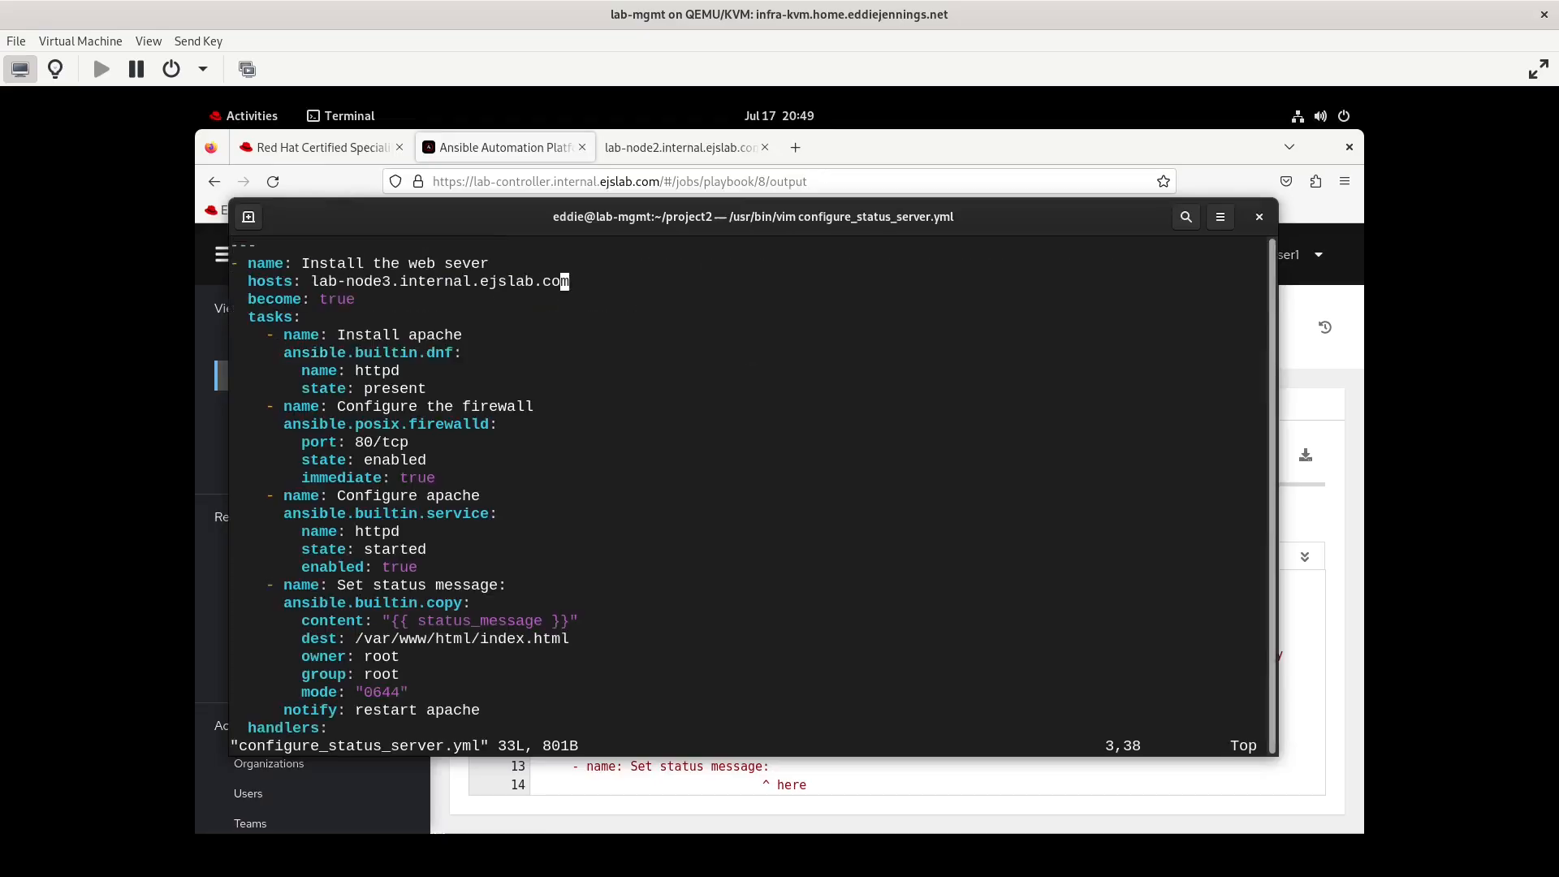
Delete the trailing colon from the "Set status message" task name, then save the playbook and quit vi.
left_click(359, 585)
key("Right")
key("Right")
key("Right")
key("Right")
key("Right")
key("Right")
key("Right")
key("Right")
key("Right")
key("Right")
key("Right")
key("Right")
key("Right")
key("Right")
key("Right")
key("Right")
key("x")
key("ctrl+End")
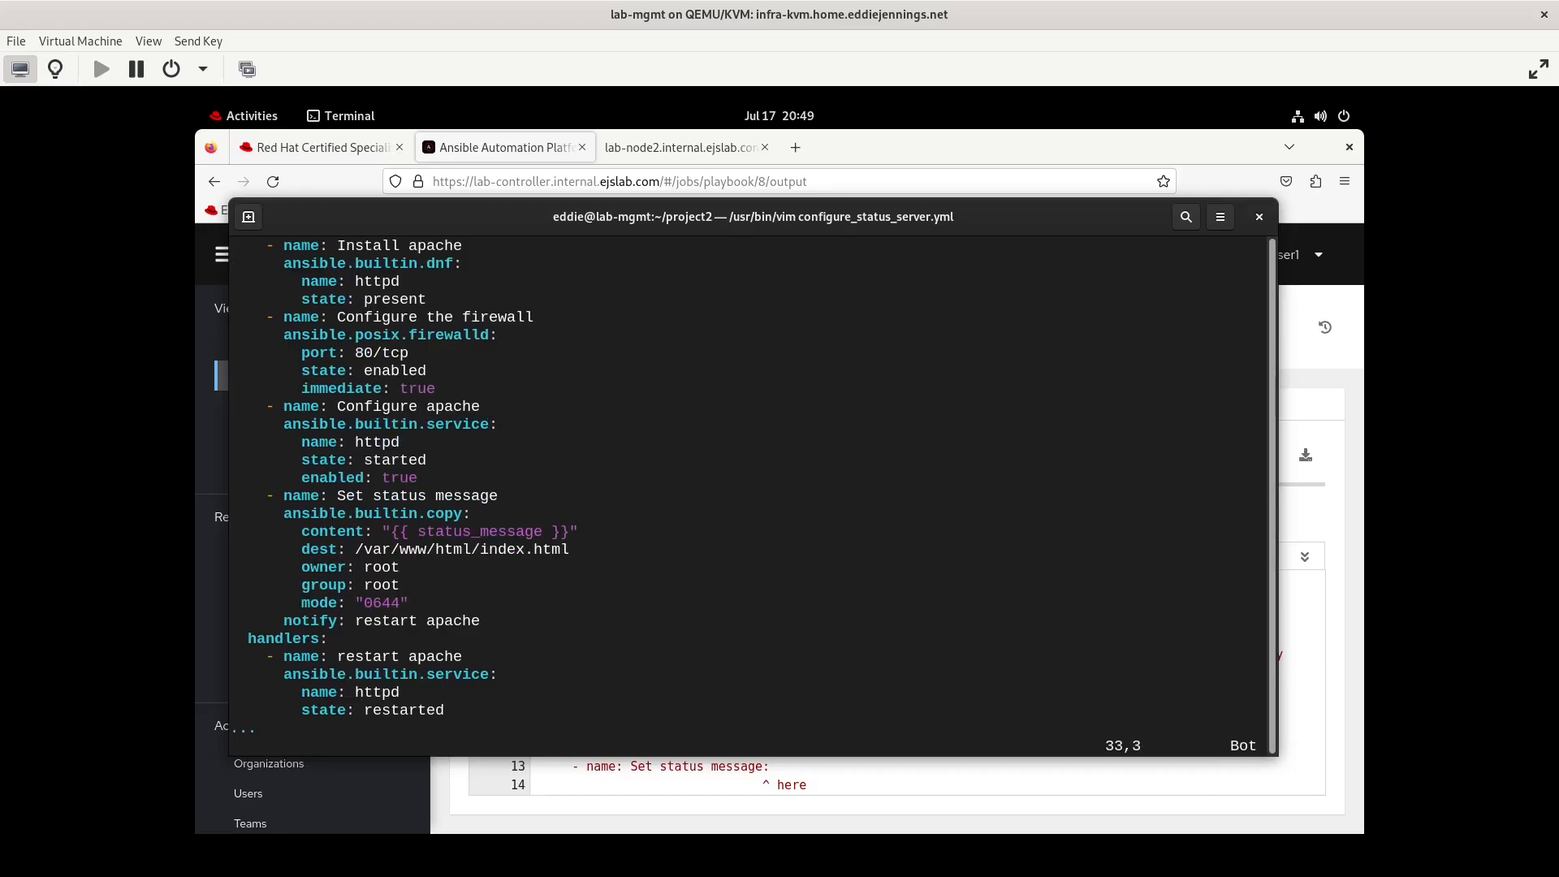
key("grave")
key("BackSpace")
key("BackSpace")
type(":x")
key("Return")
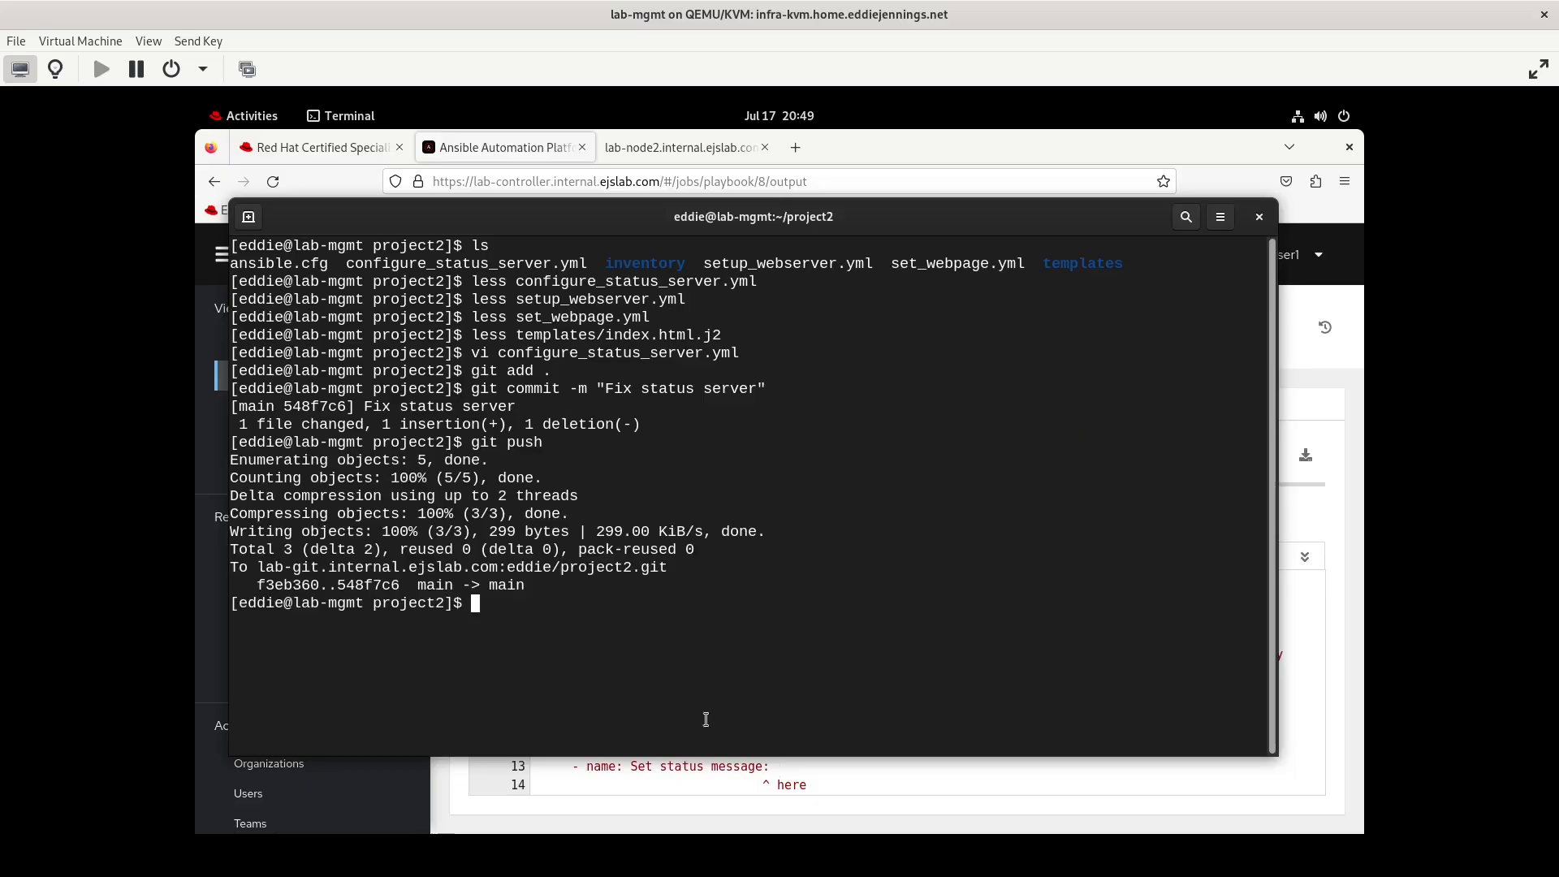
Switch back to Firefox and sync project2 from the automation controller's project list.
key("alt+Tab")
left_click(252, 614)
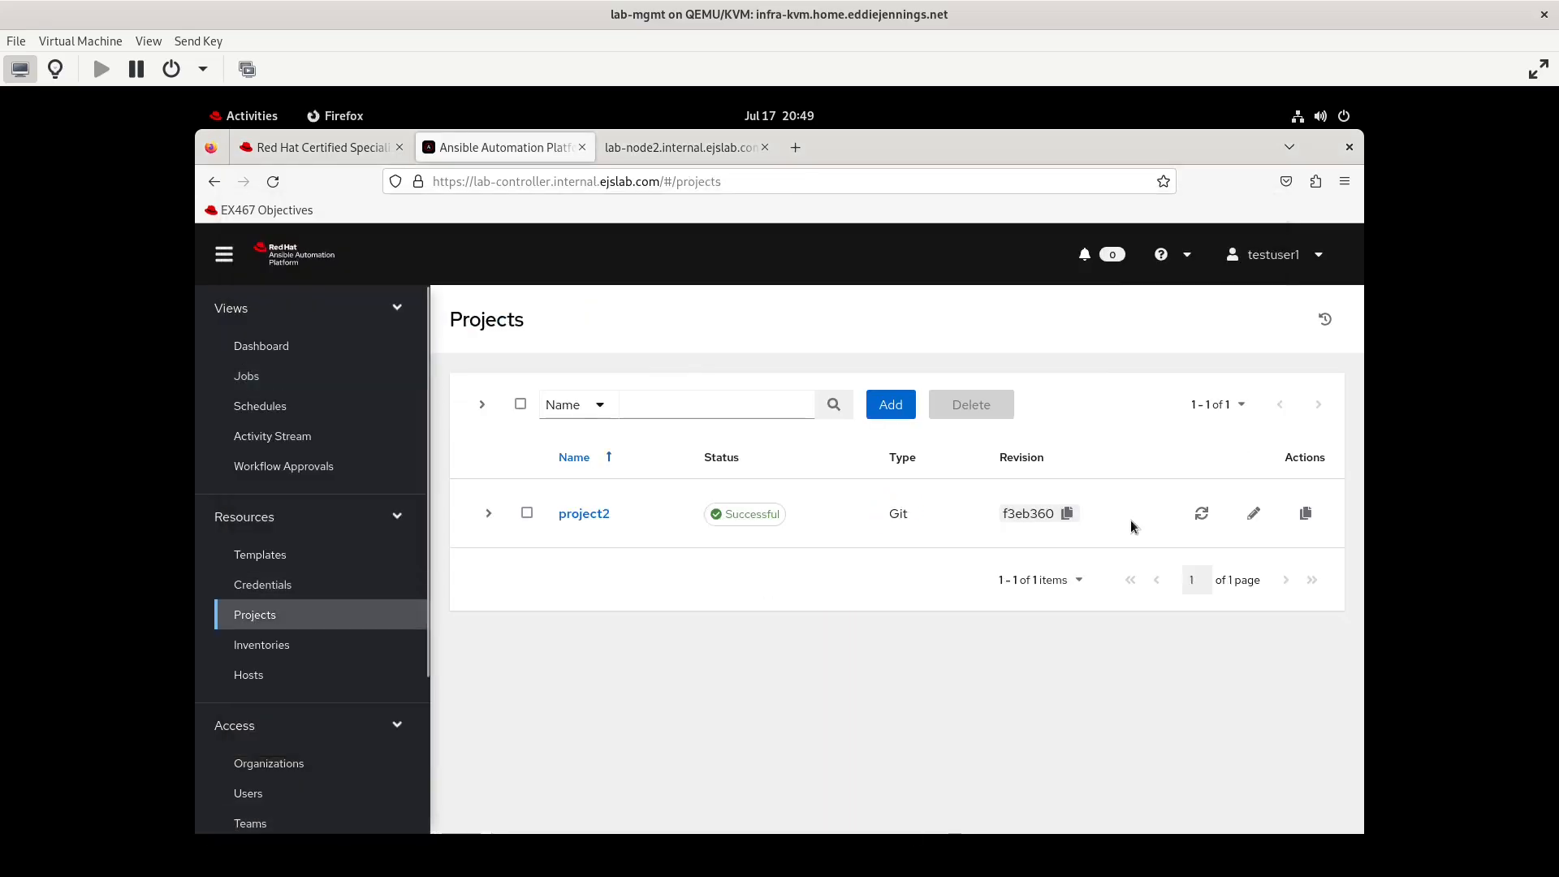
left_click(1202, 513)
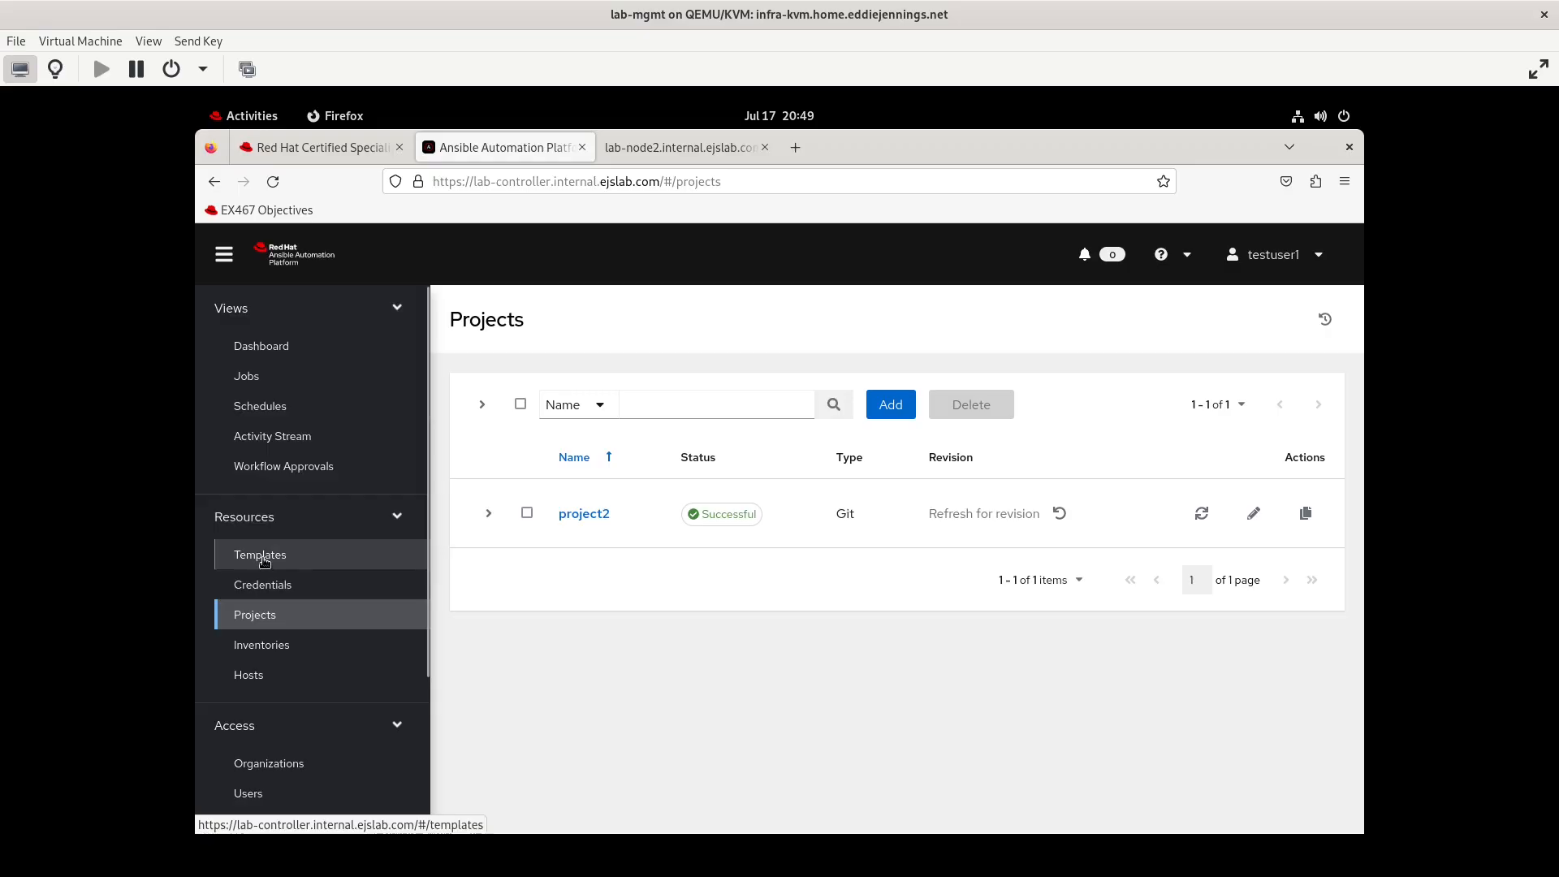
Launch the "Deploy Web Page" workflow template again, then check the status page at lab-node3.internal.ejslab.com.
left_click(262, 555)
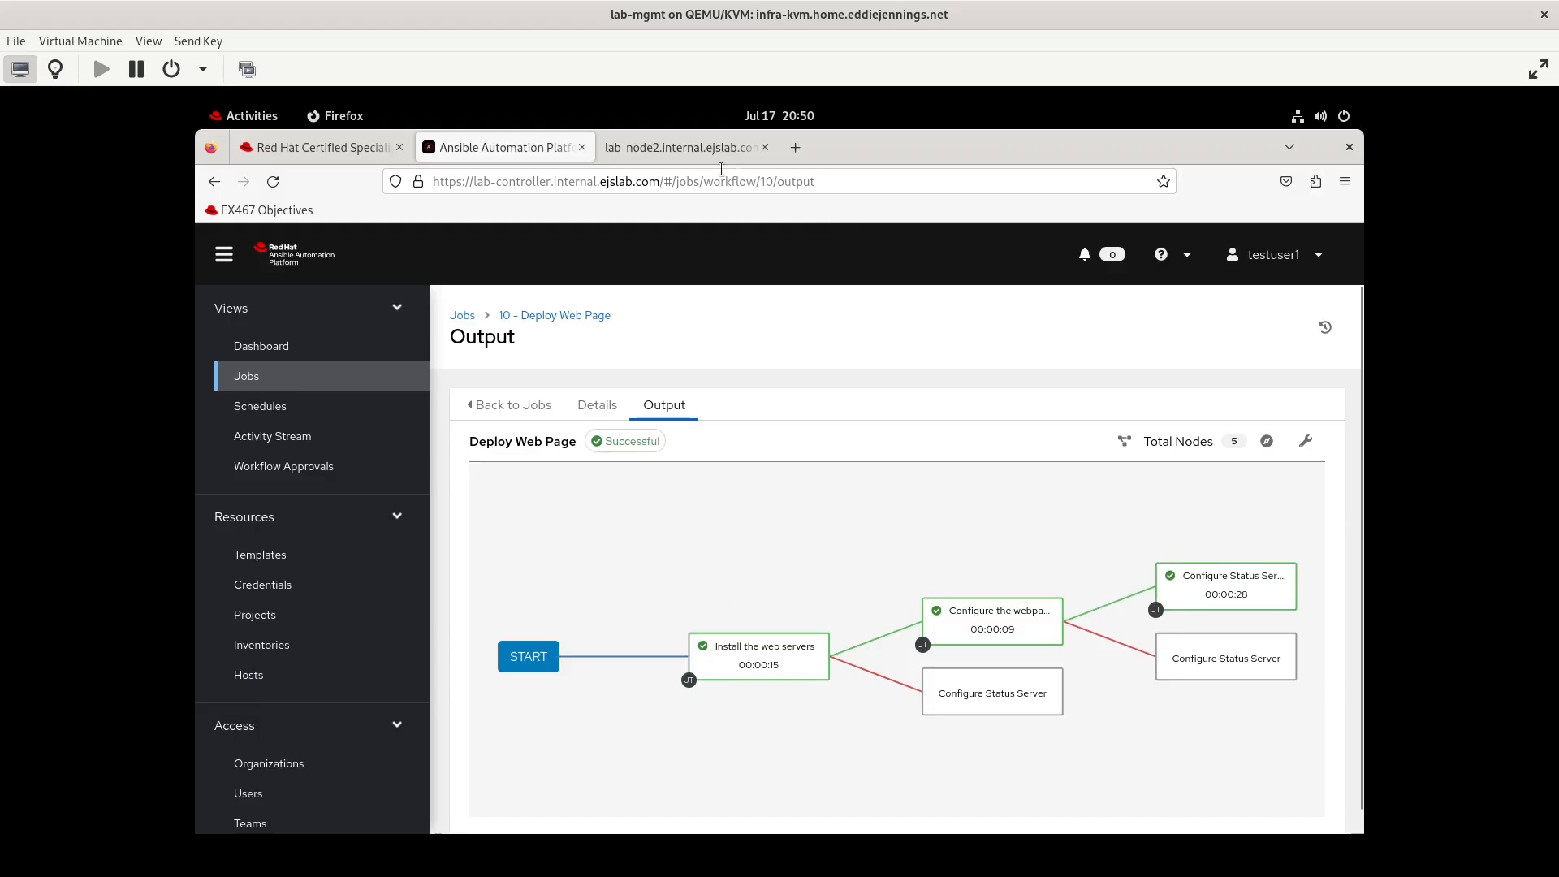
left_click(694, 159)
left_click(484, 182)
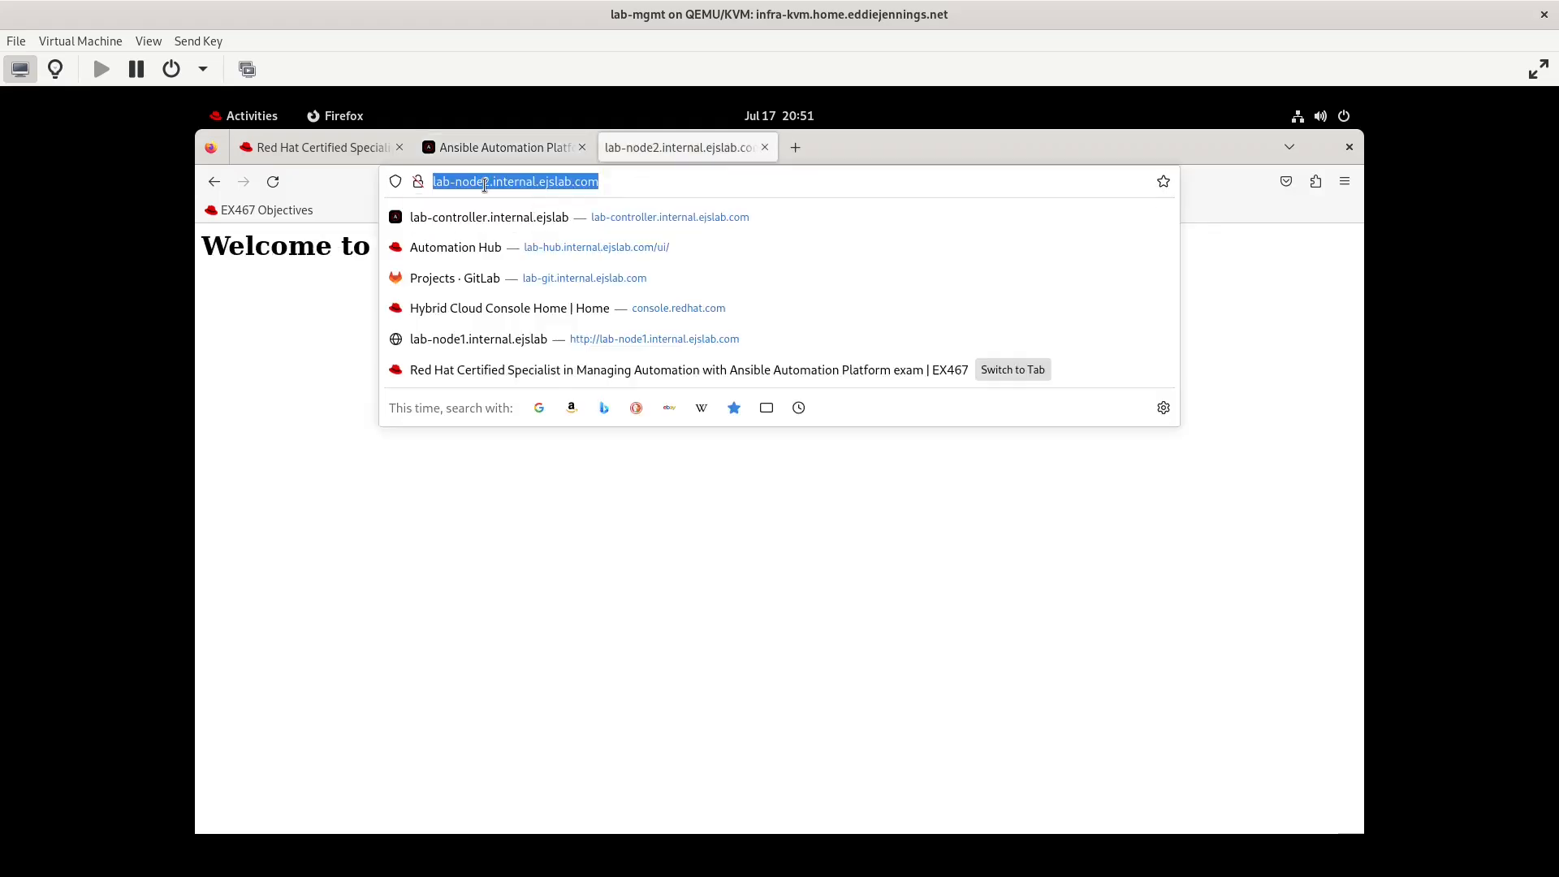
left_click(484, 182)
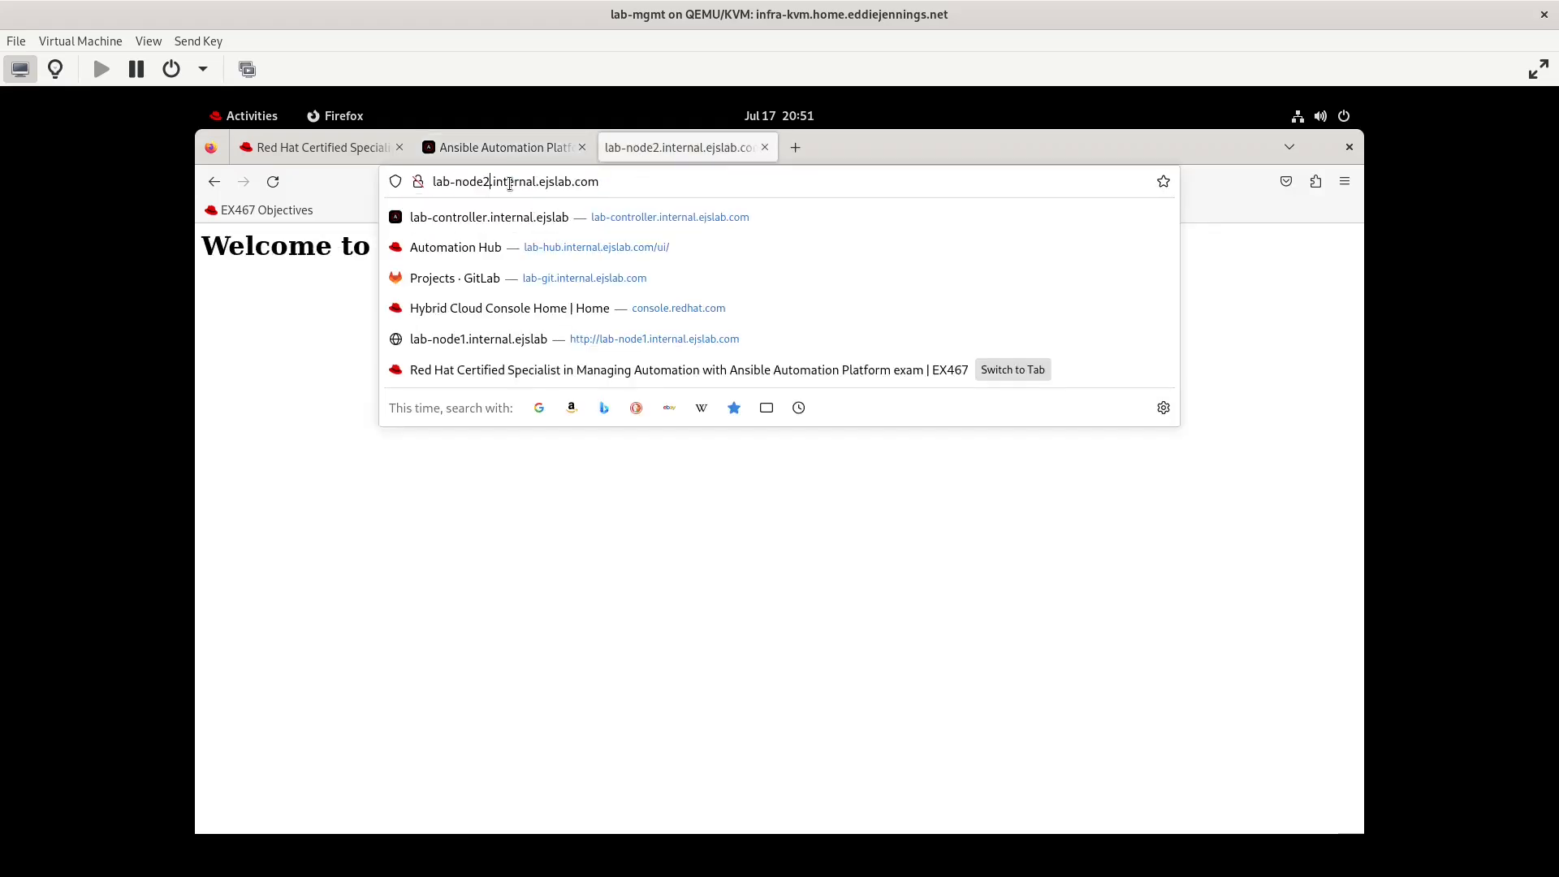
key("Delete")
type("3")
key("Return")
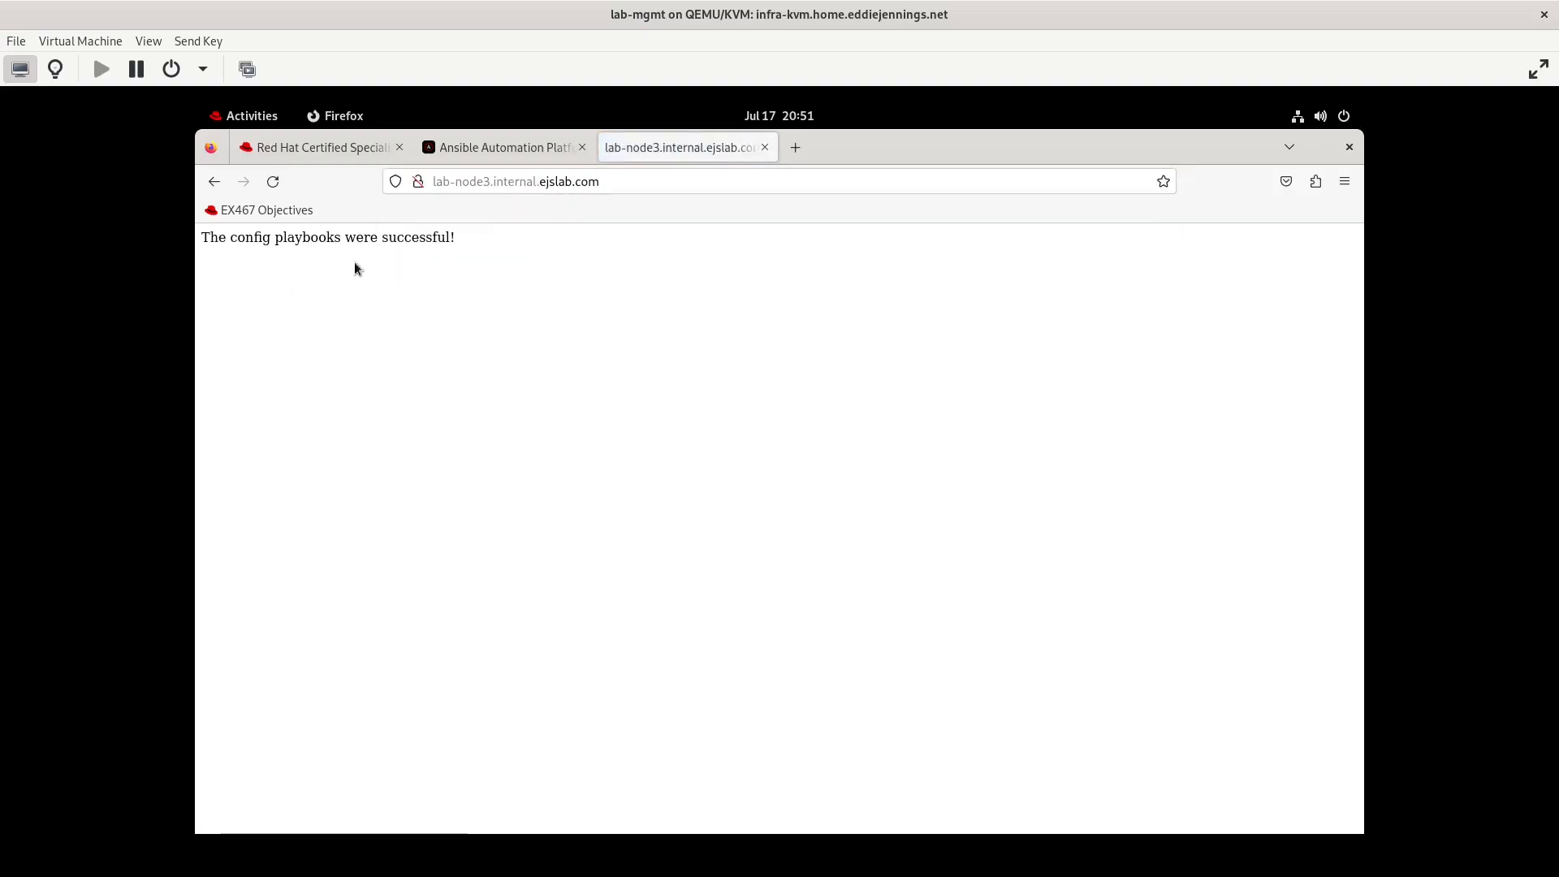
Review the workflow output and the "Manage automation controller workflows" objectives on the Red Hat EX467 exam page.
left_click(504, 152)
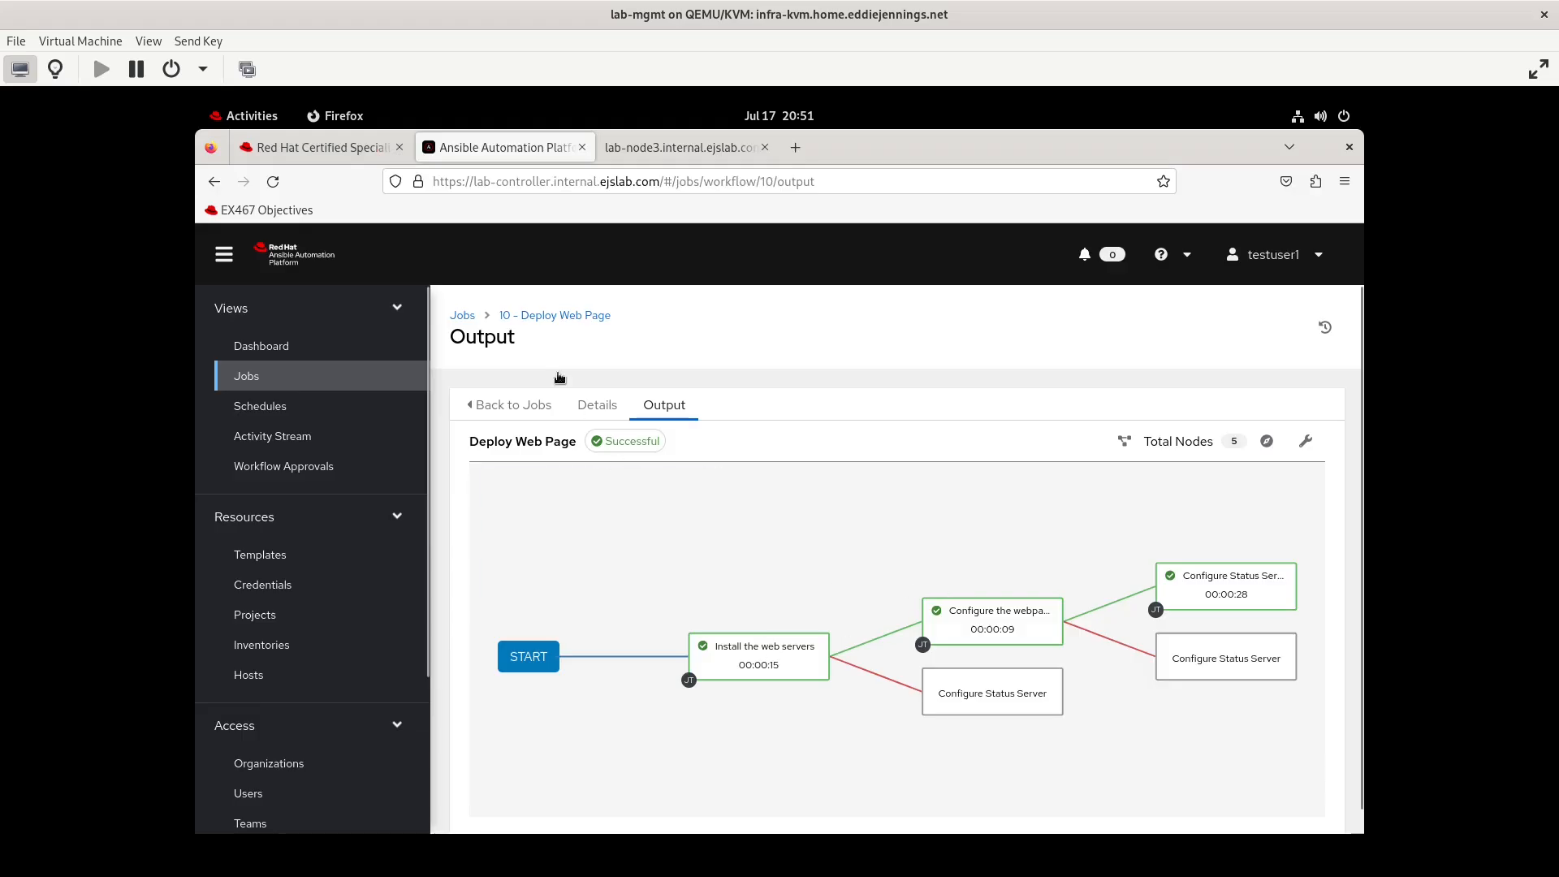
left_click(329, 147)
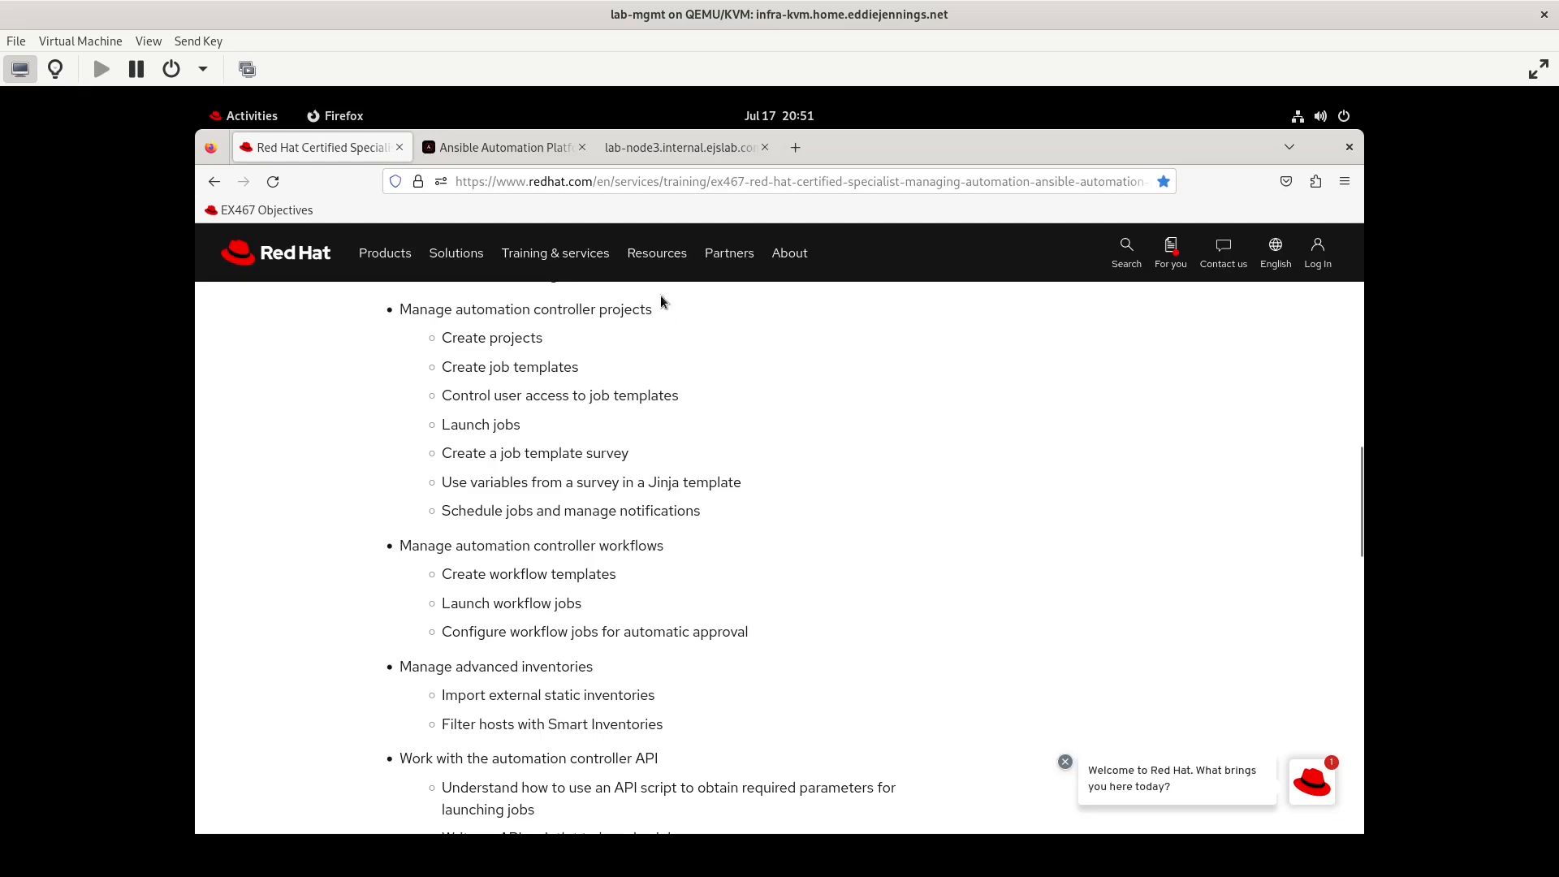
left_click(499, 148)
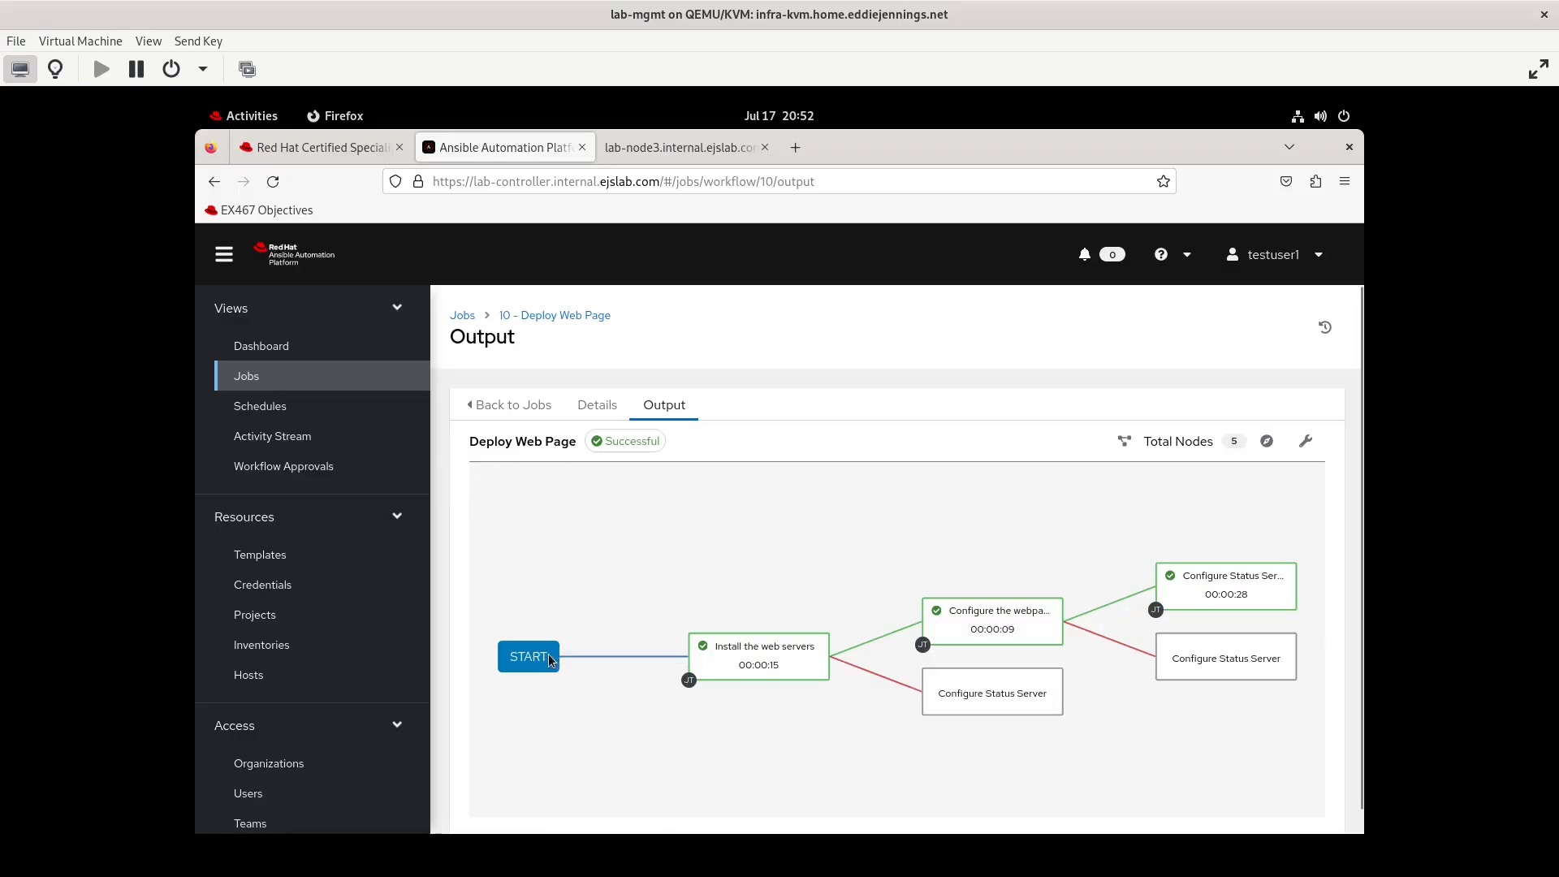
right_click(622, 656)
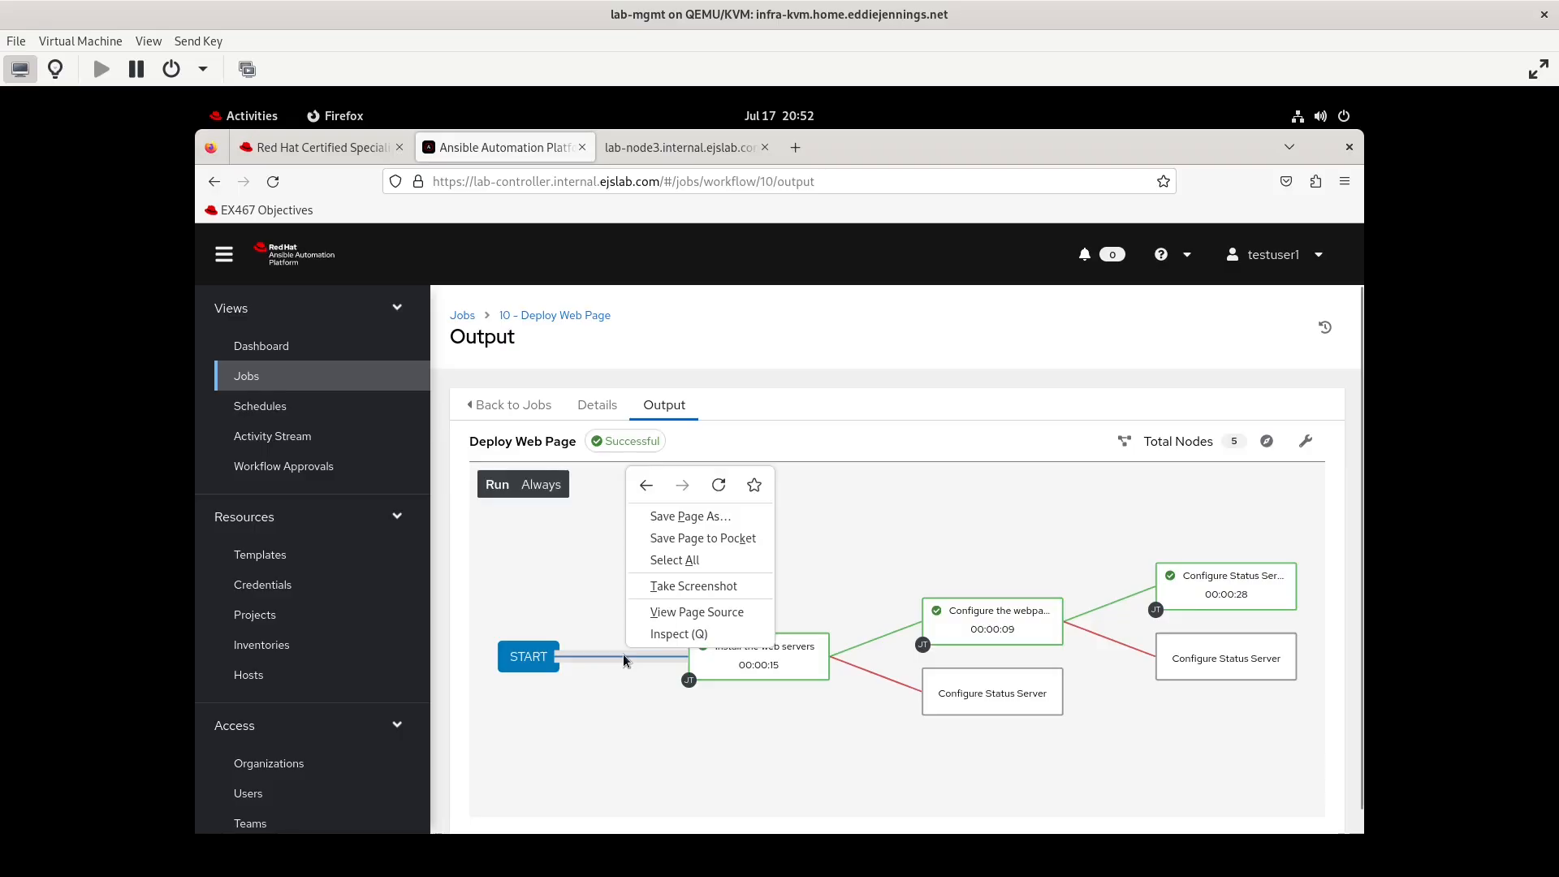
key("Escape")
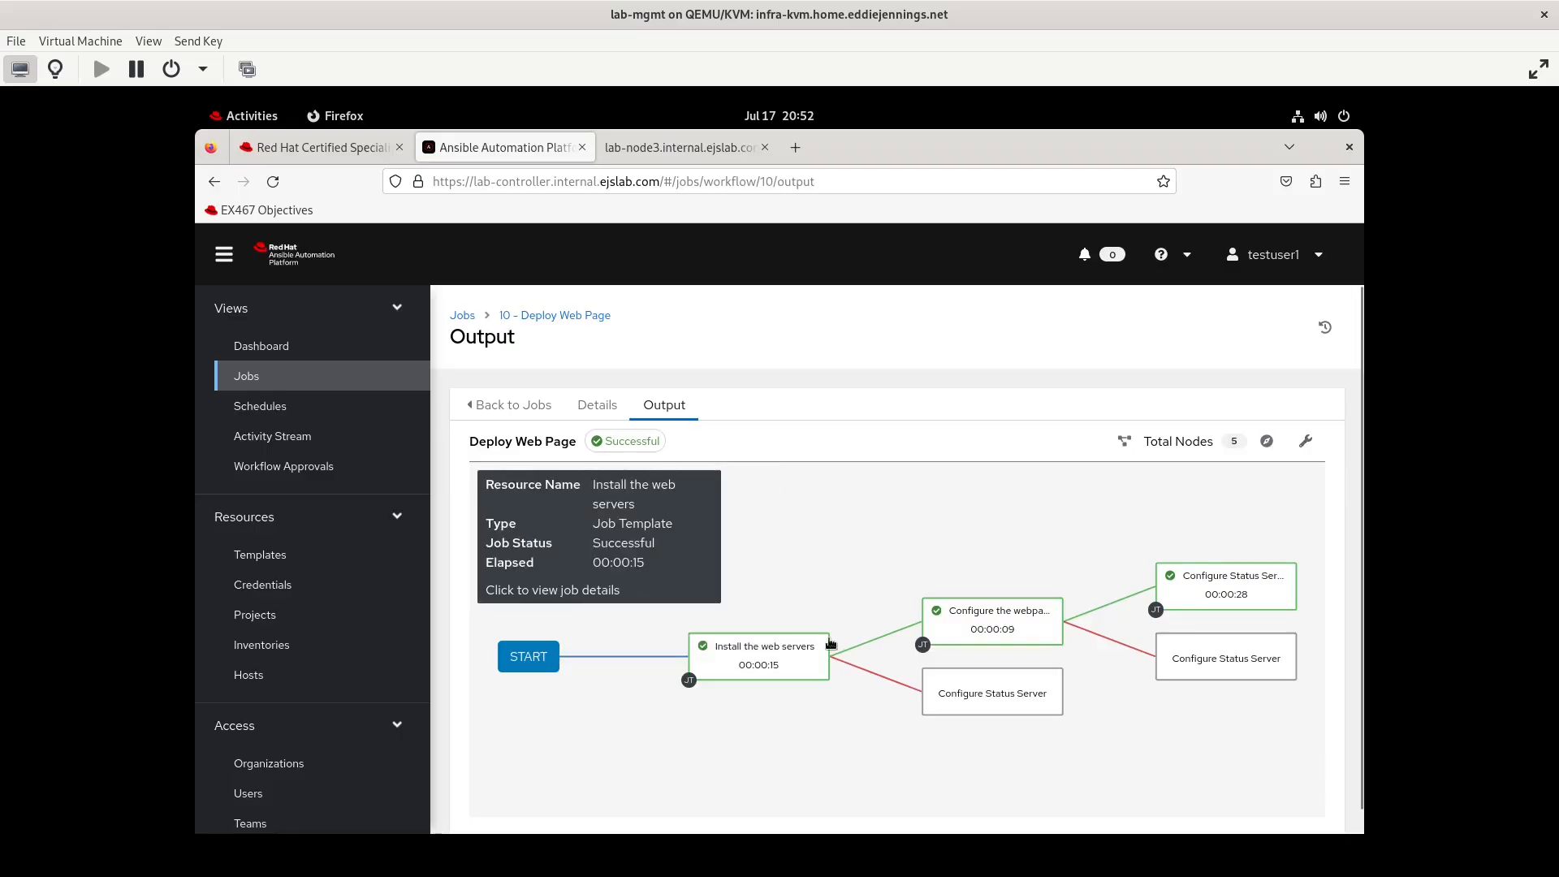
Save the "Deploy Web Page" workflow template's details without changes and open its workflow visualizer.
left_click(260, 555)
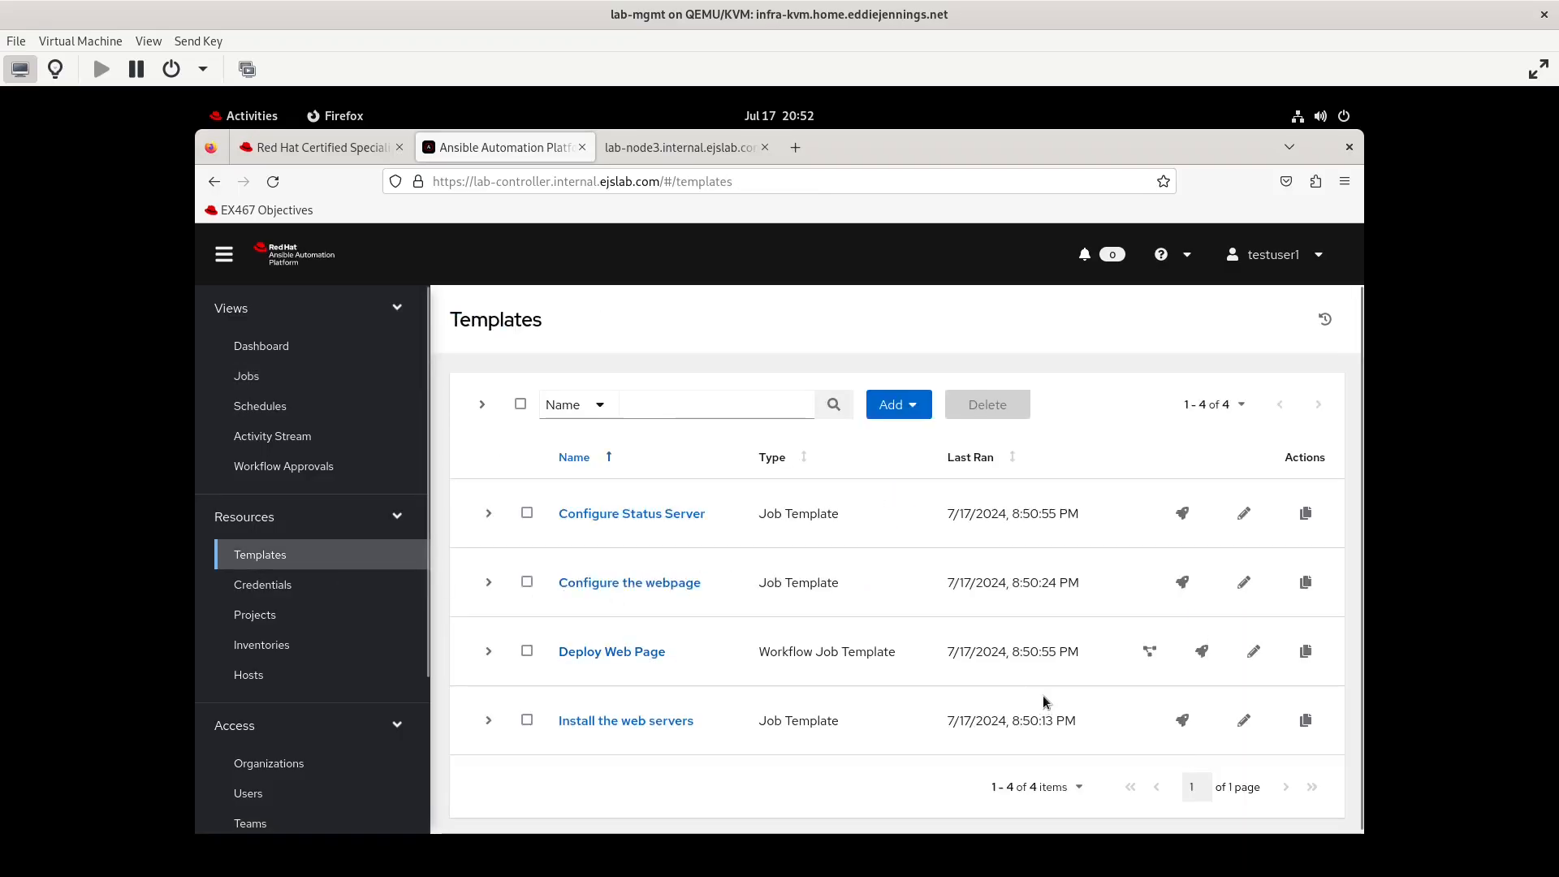
left_click(1254, 654)
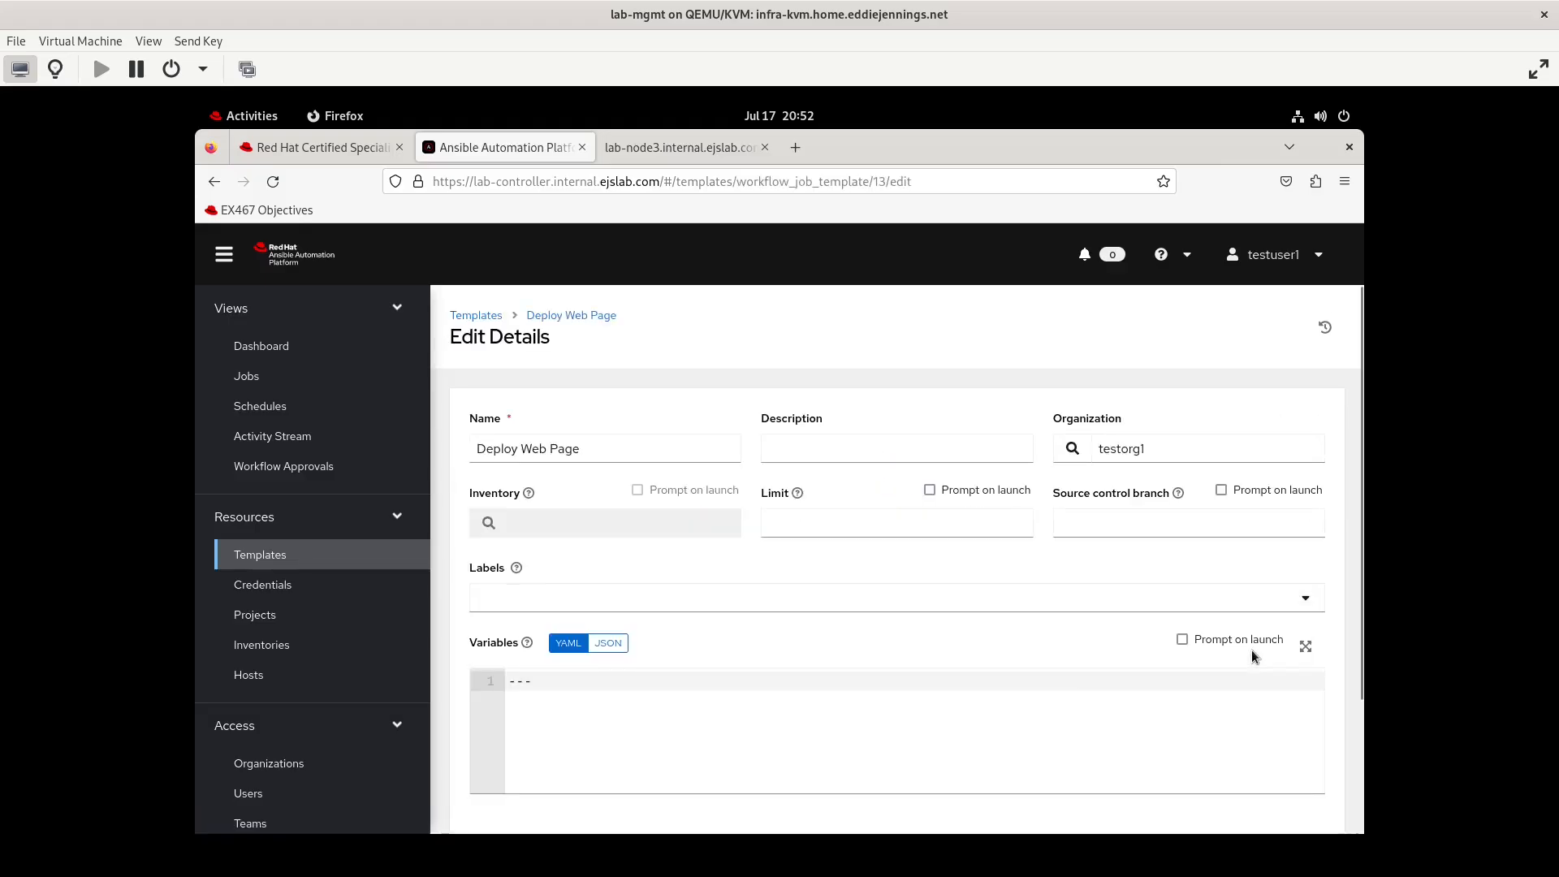
scroll(565, 781, "down", 3)
left_click(565, 781)
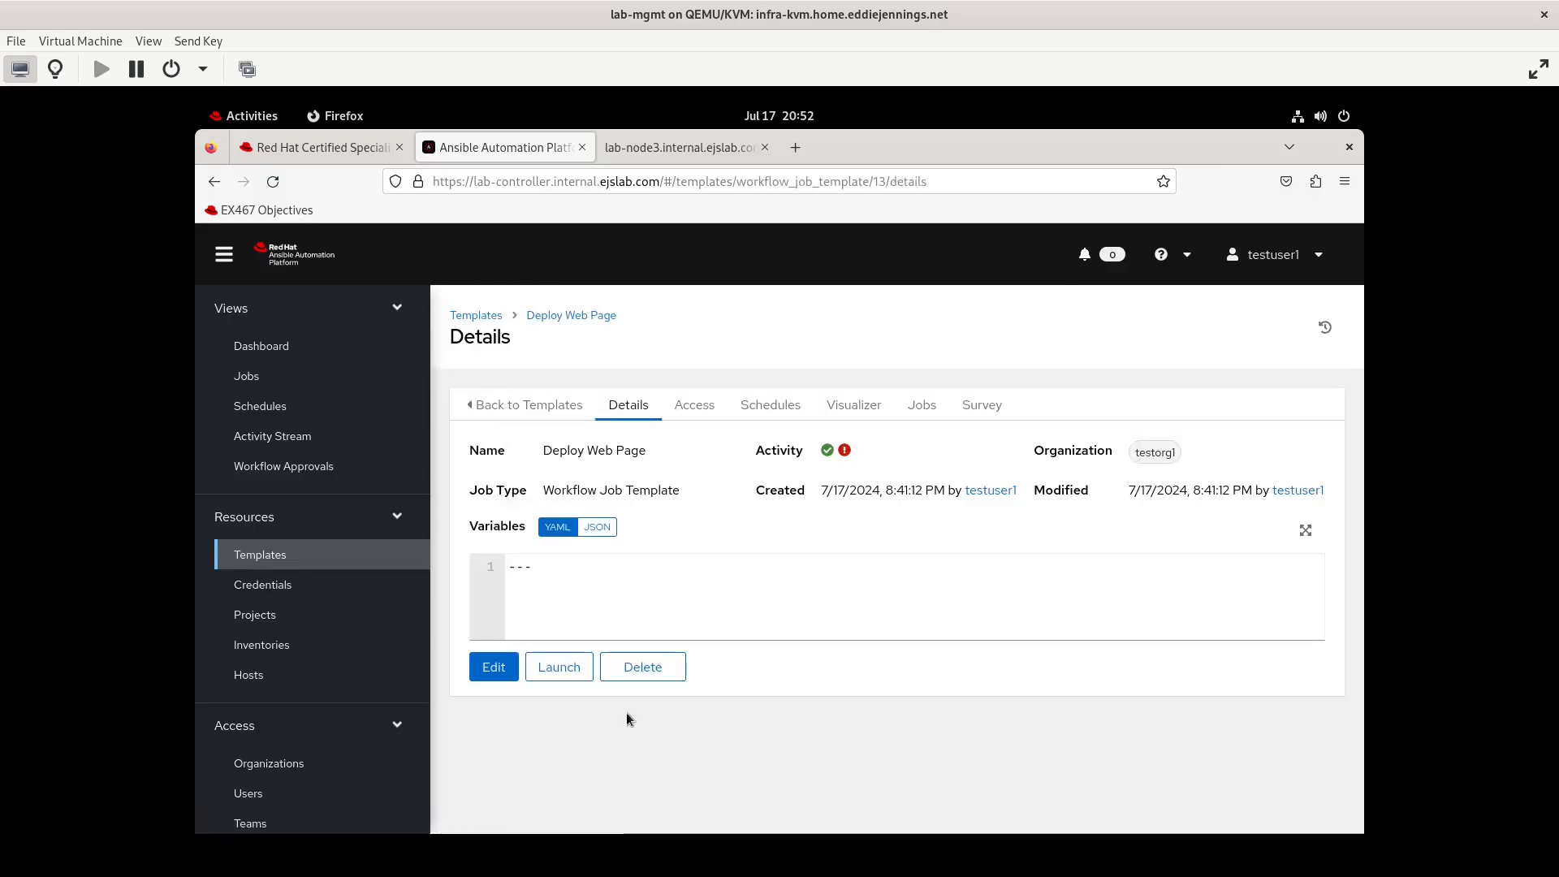
left_click(872, 411)
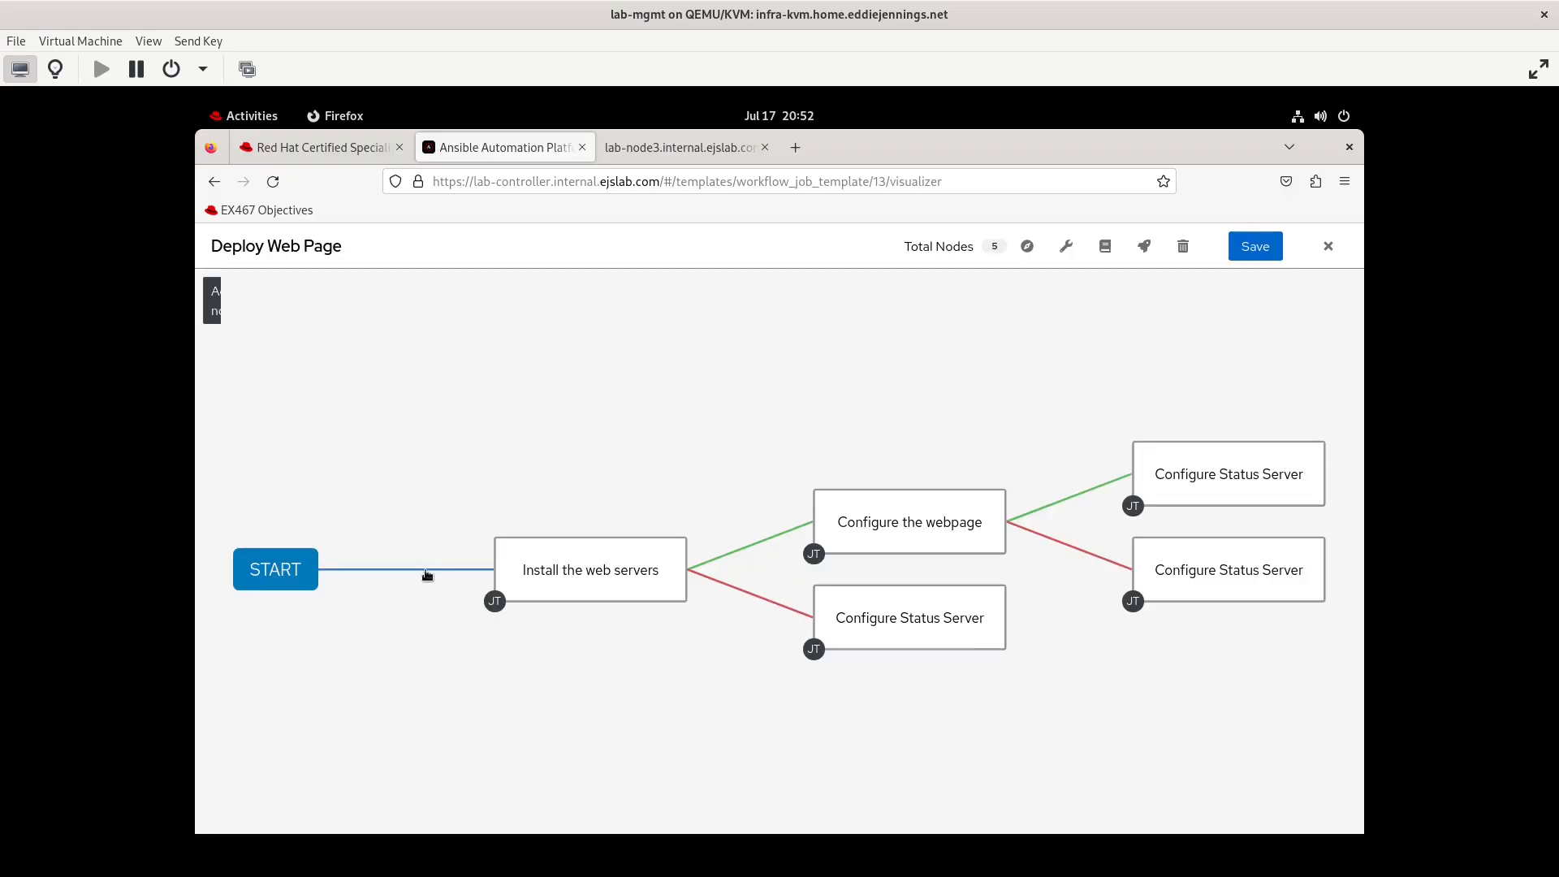
Insert an Approval node named "Can we start" with a 5-minute timeout between START and "Install the web servers".
mouse_move(425, 571)
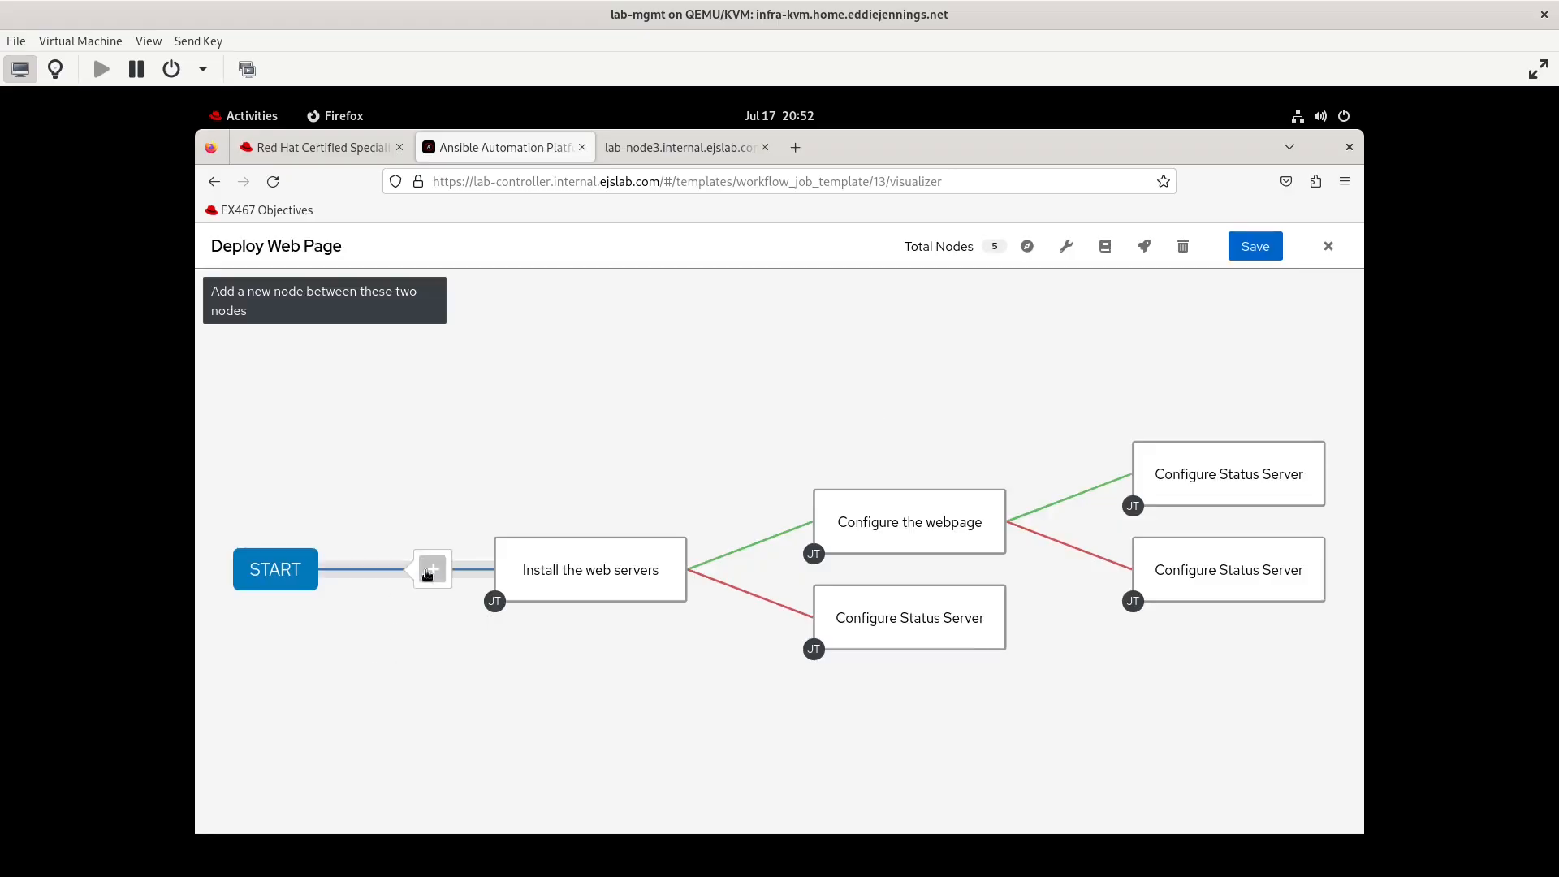
left_click(428, 572)
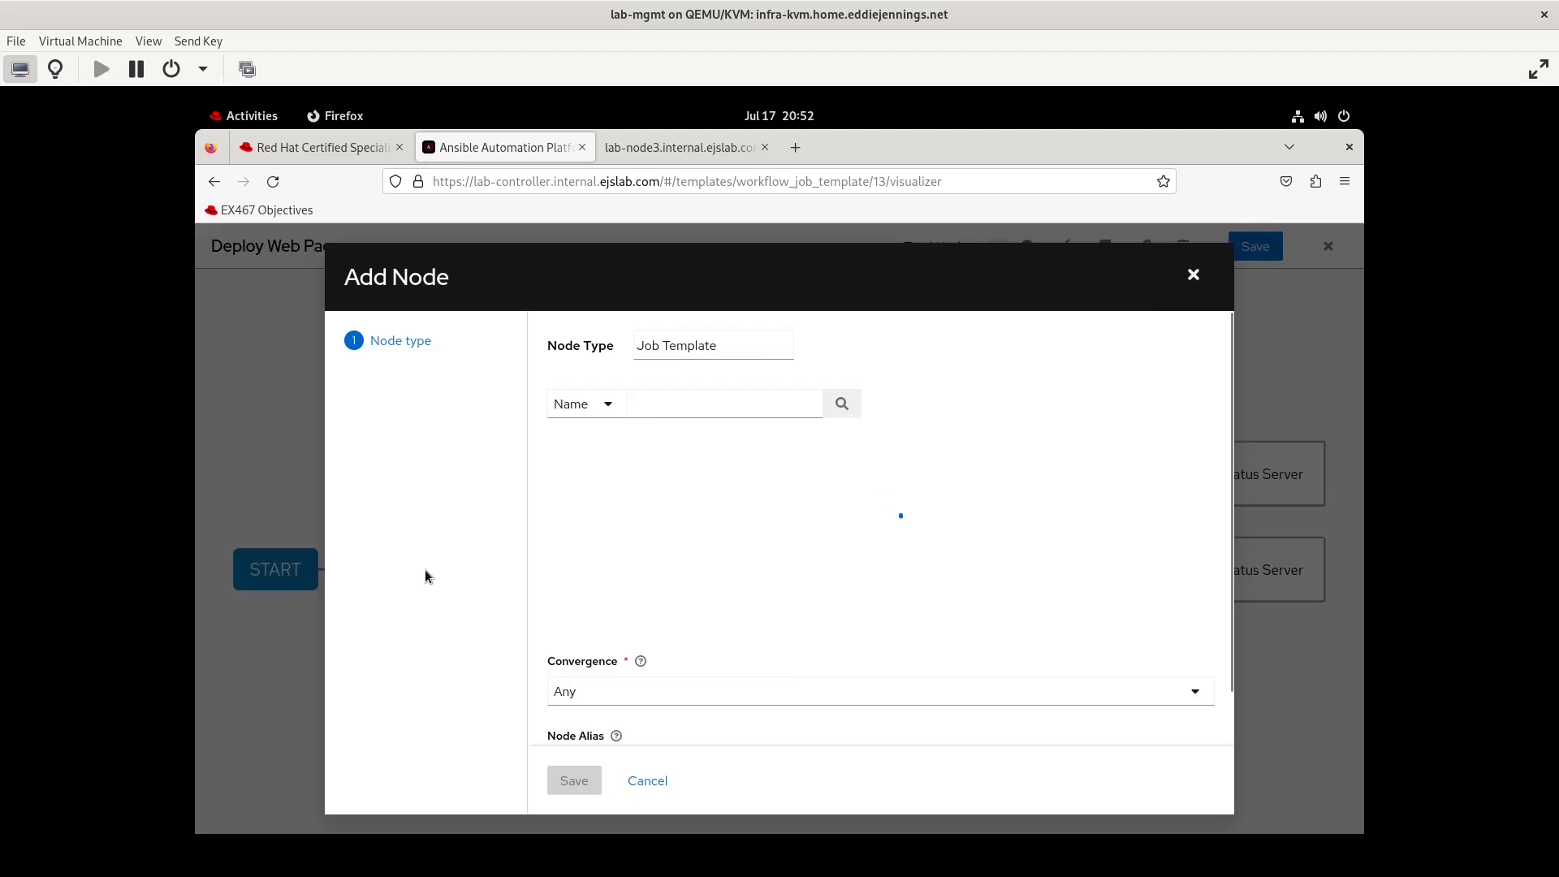
left_click(766, 355)
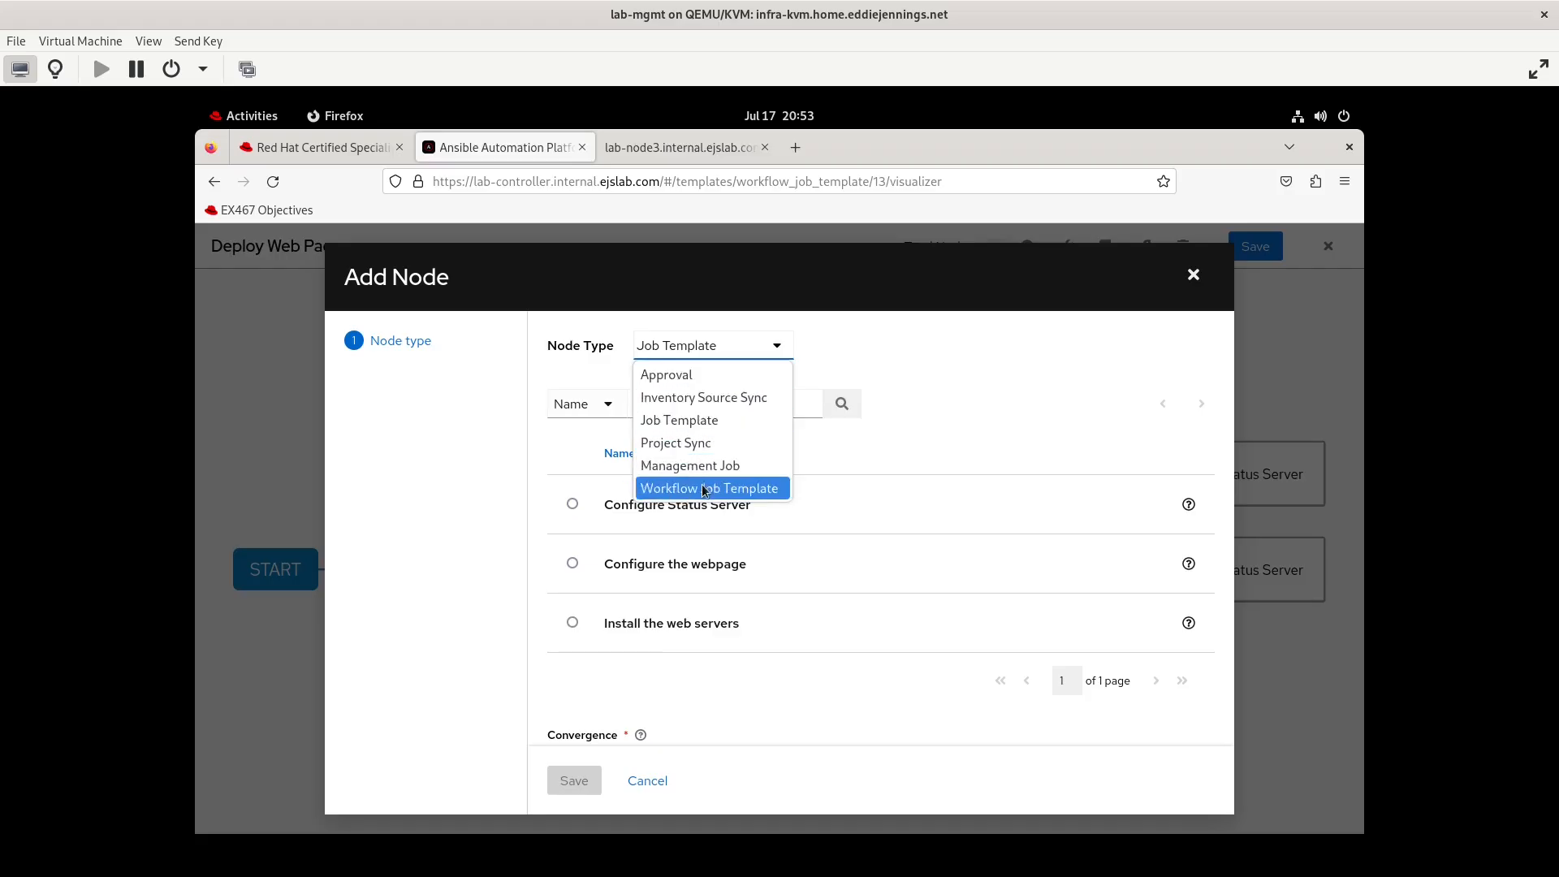
left_click(666, 376)
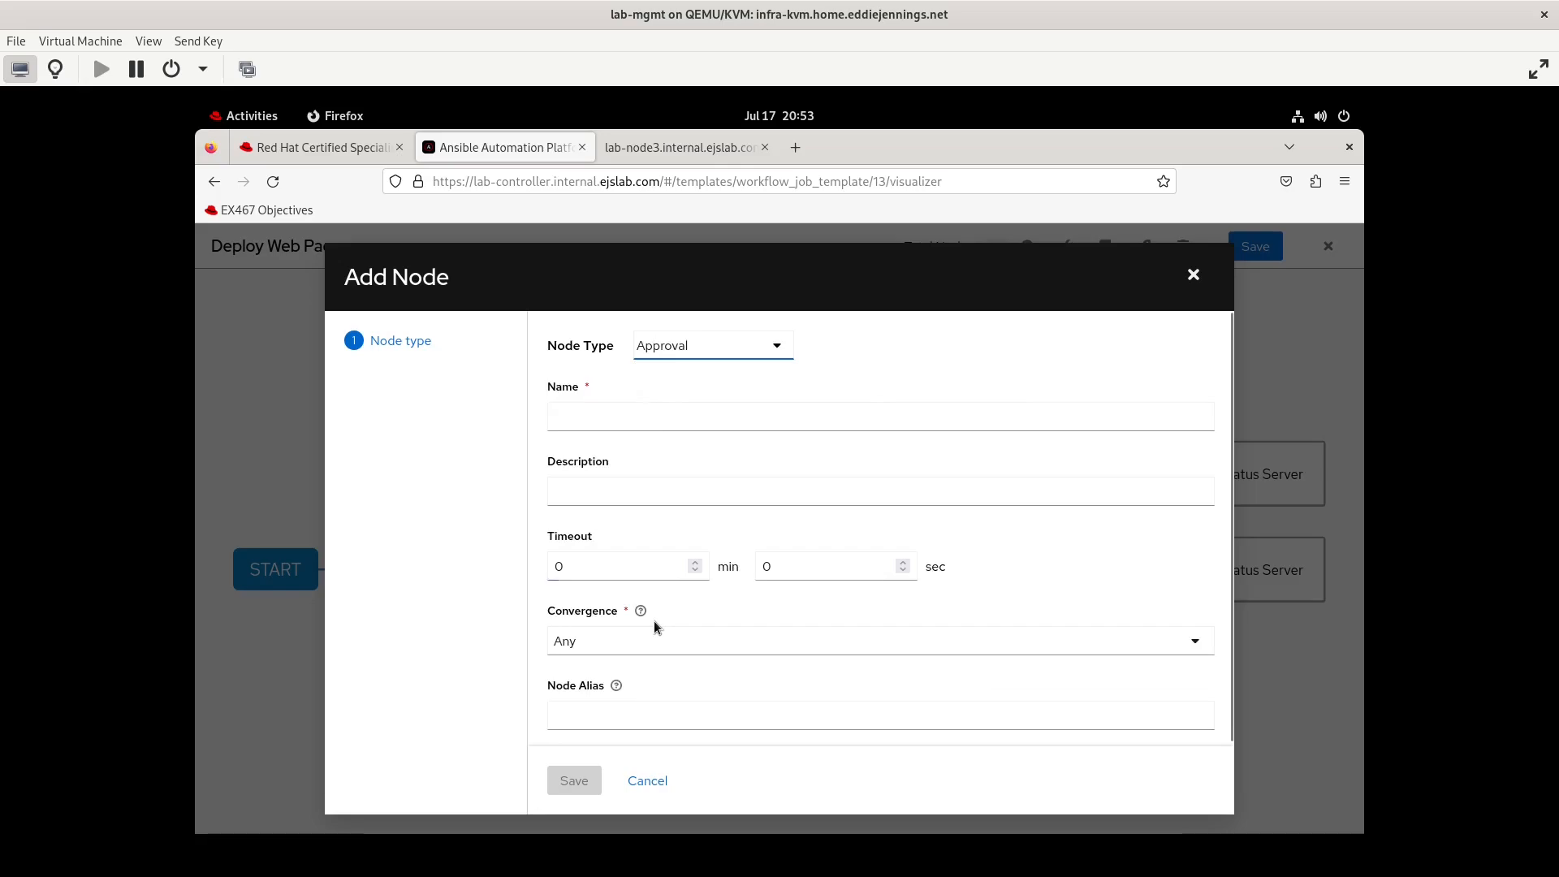
left_click(639, 411)
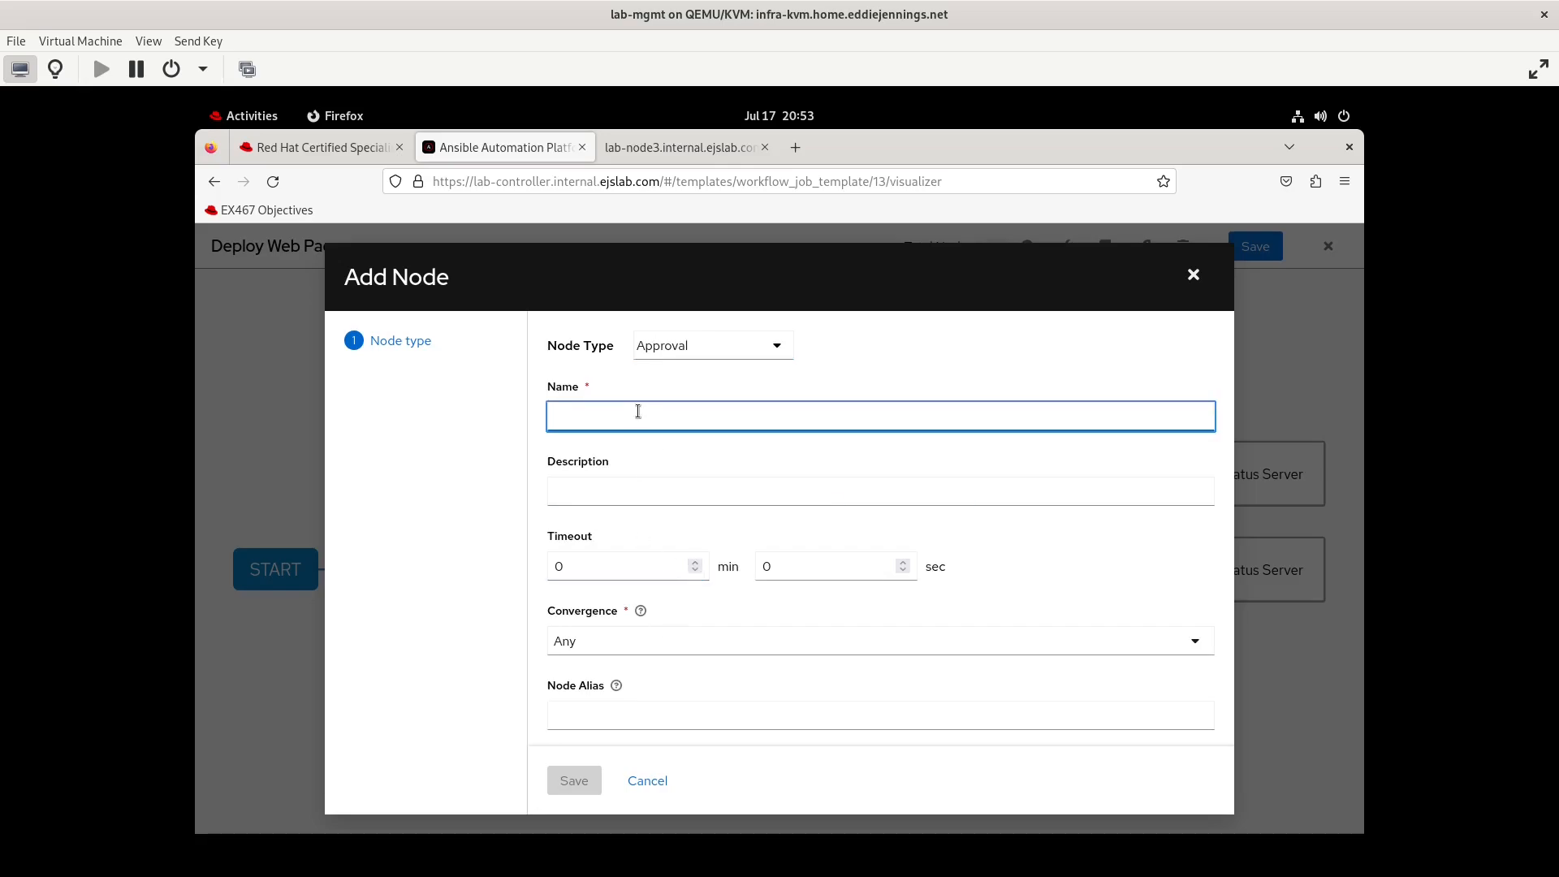
type("Can we start")
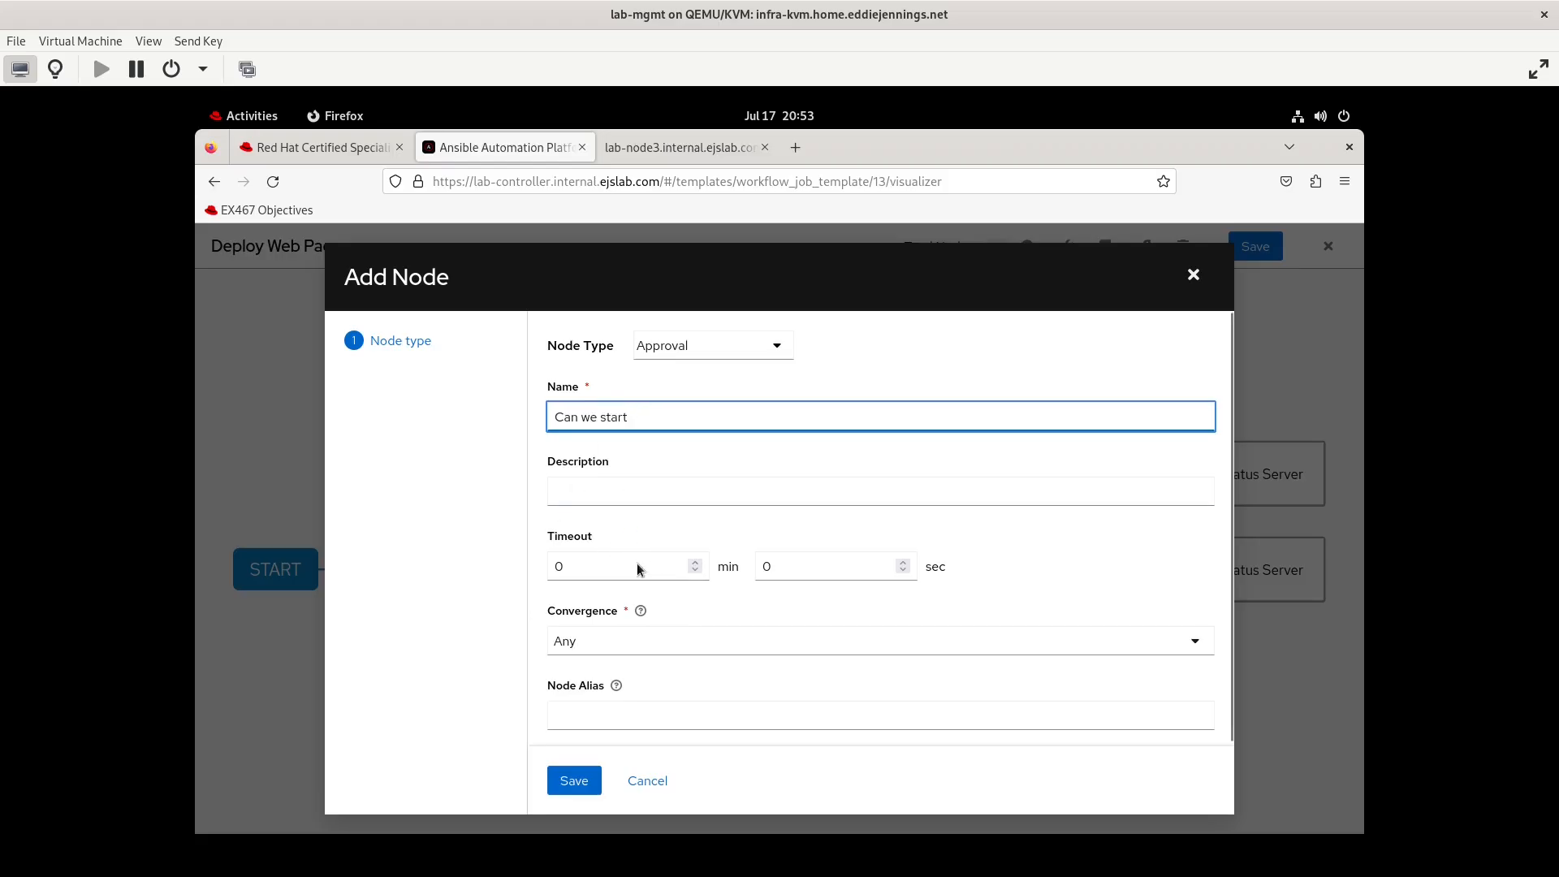
left_click(597, 573)
key("BackSpace")
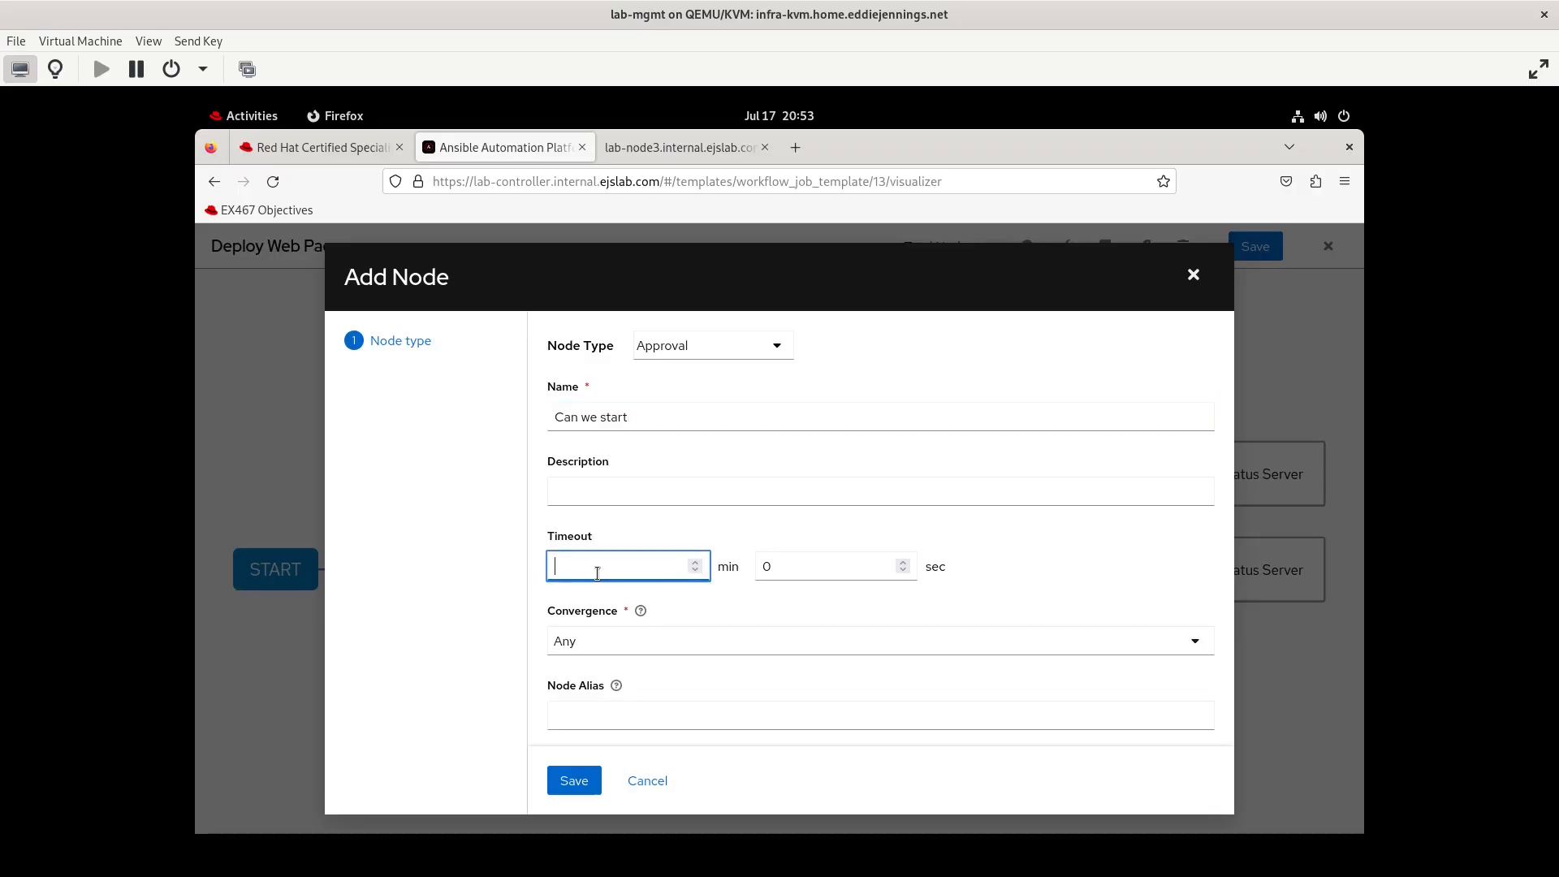
type("5")
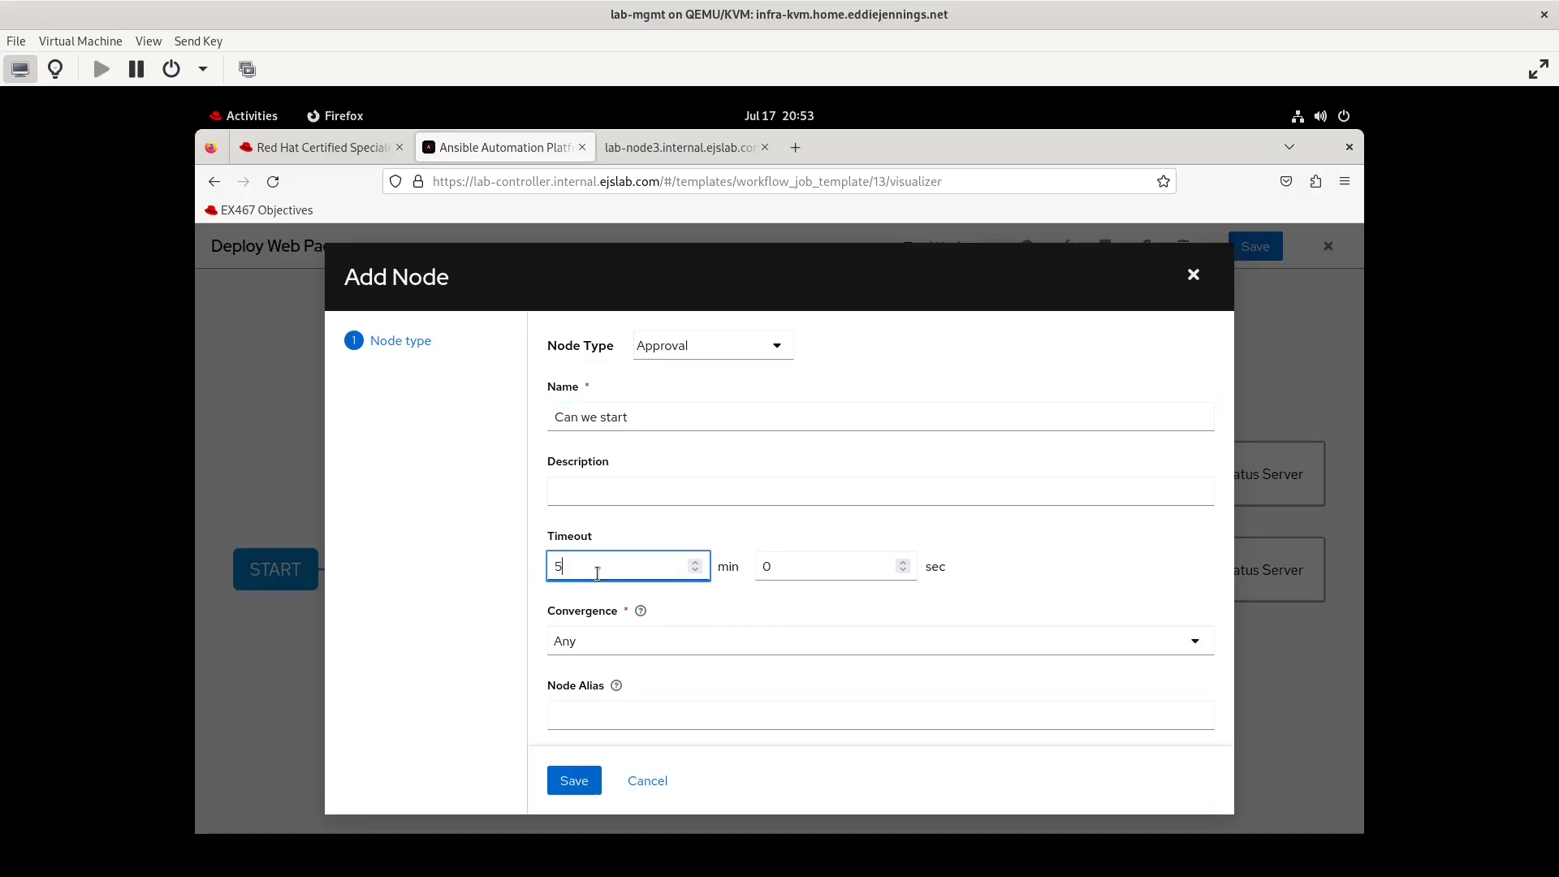
left_click(767, 672)
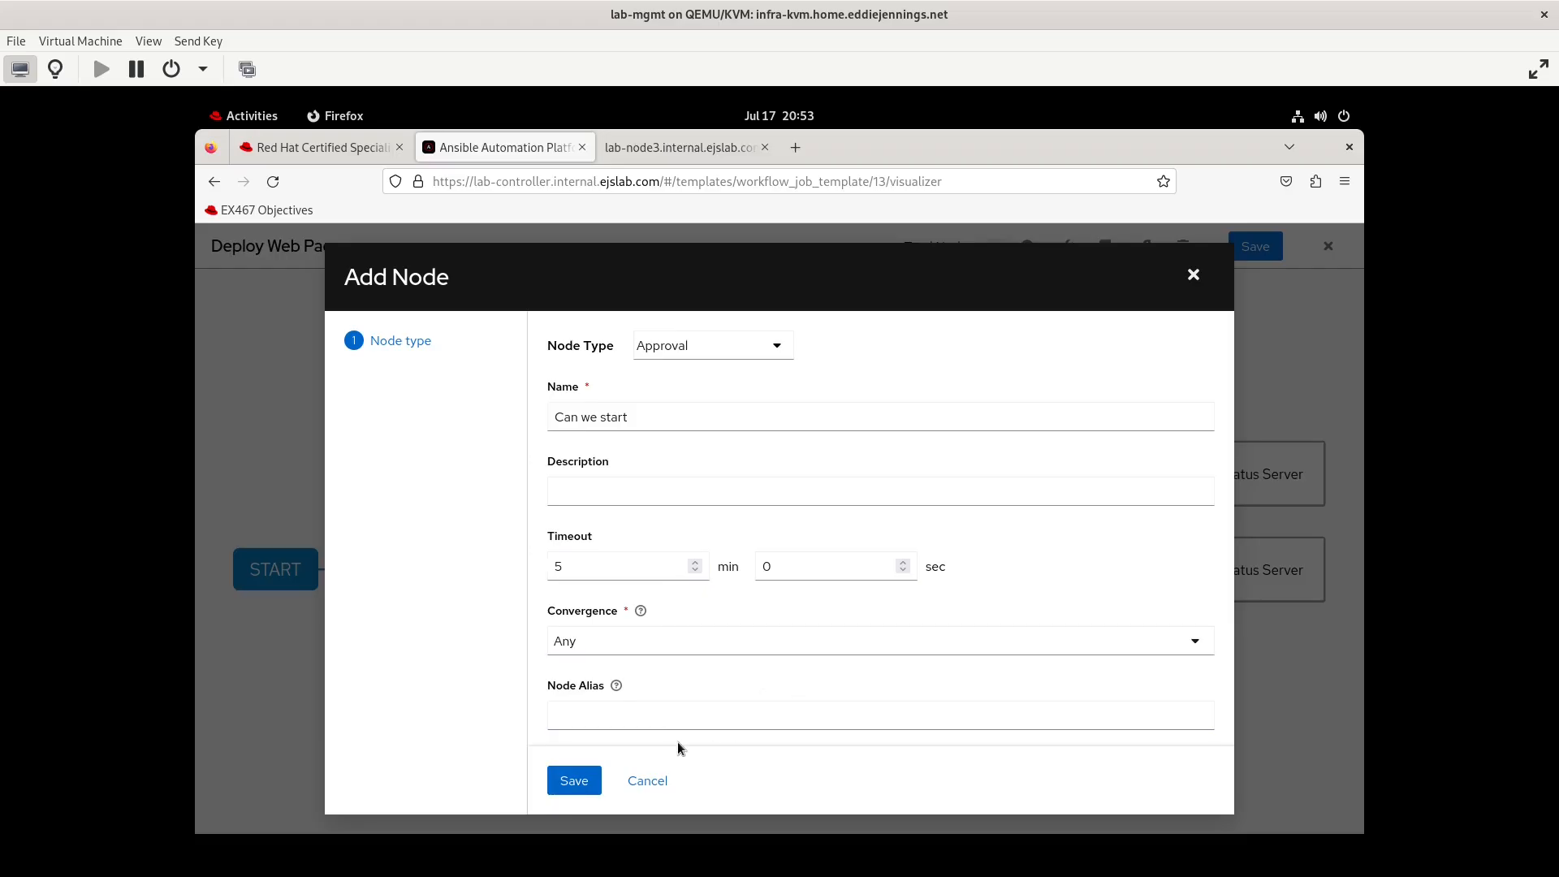
left_click(574, 781)
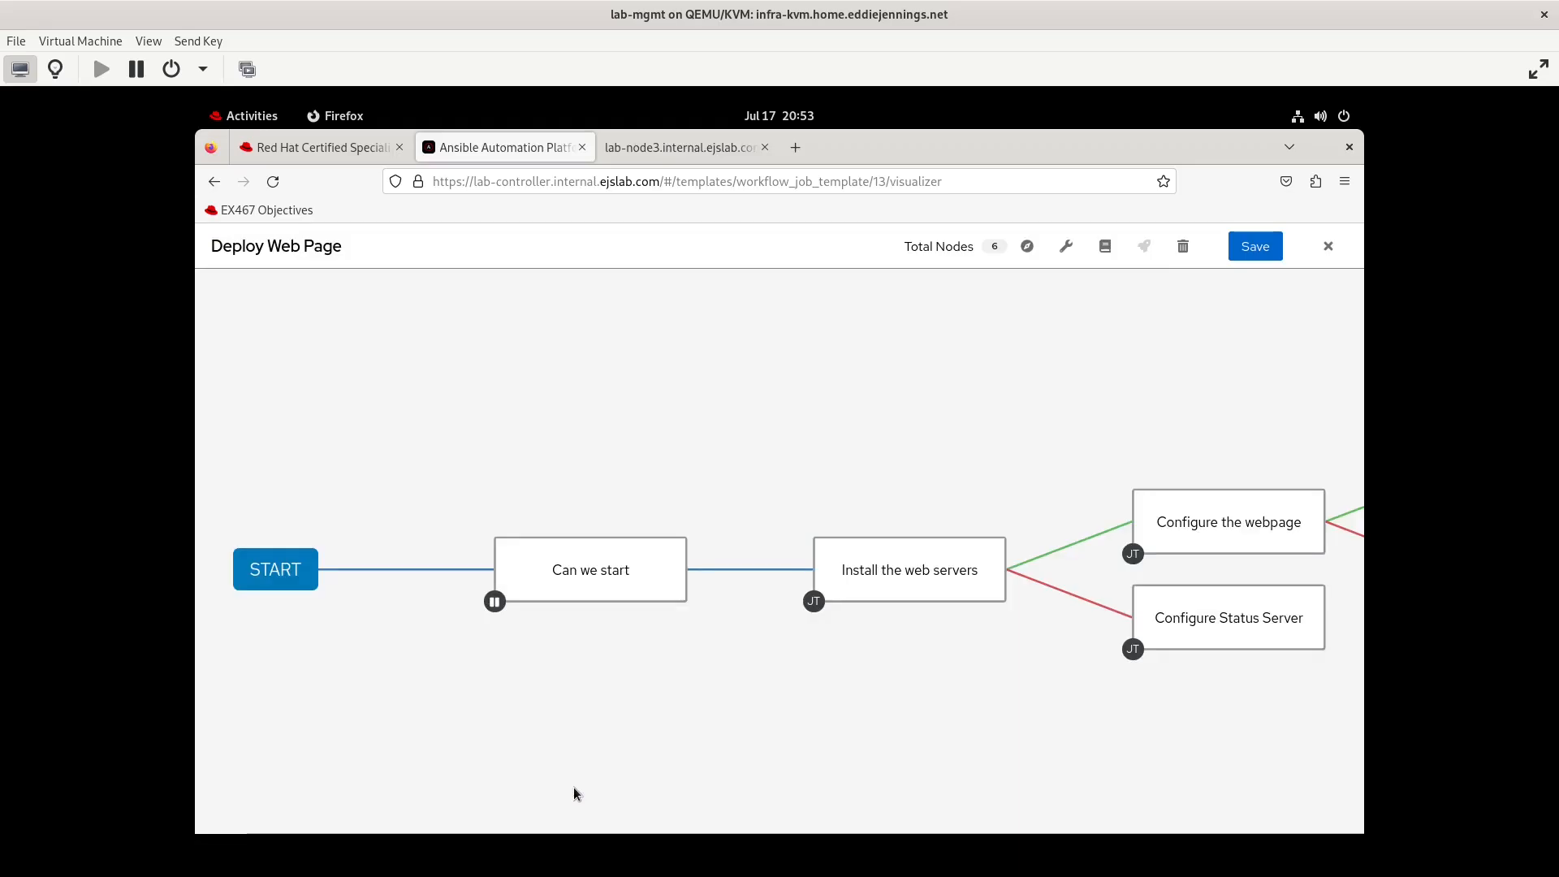
Delete the "Can we start" approval node from the workflow.
mouse_move(596, 576)
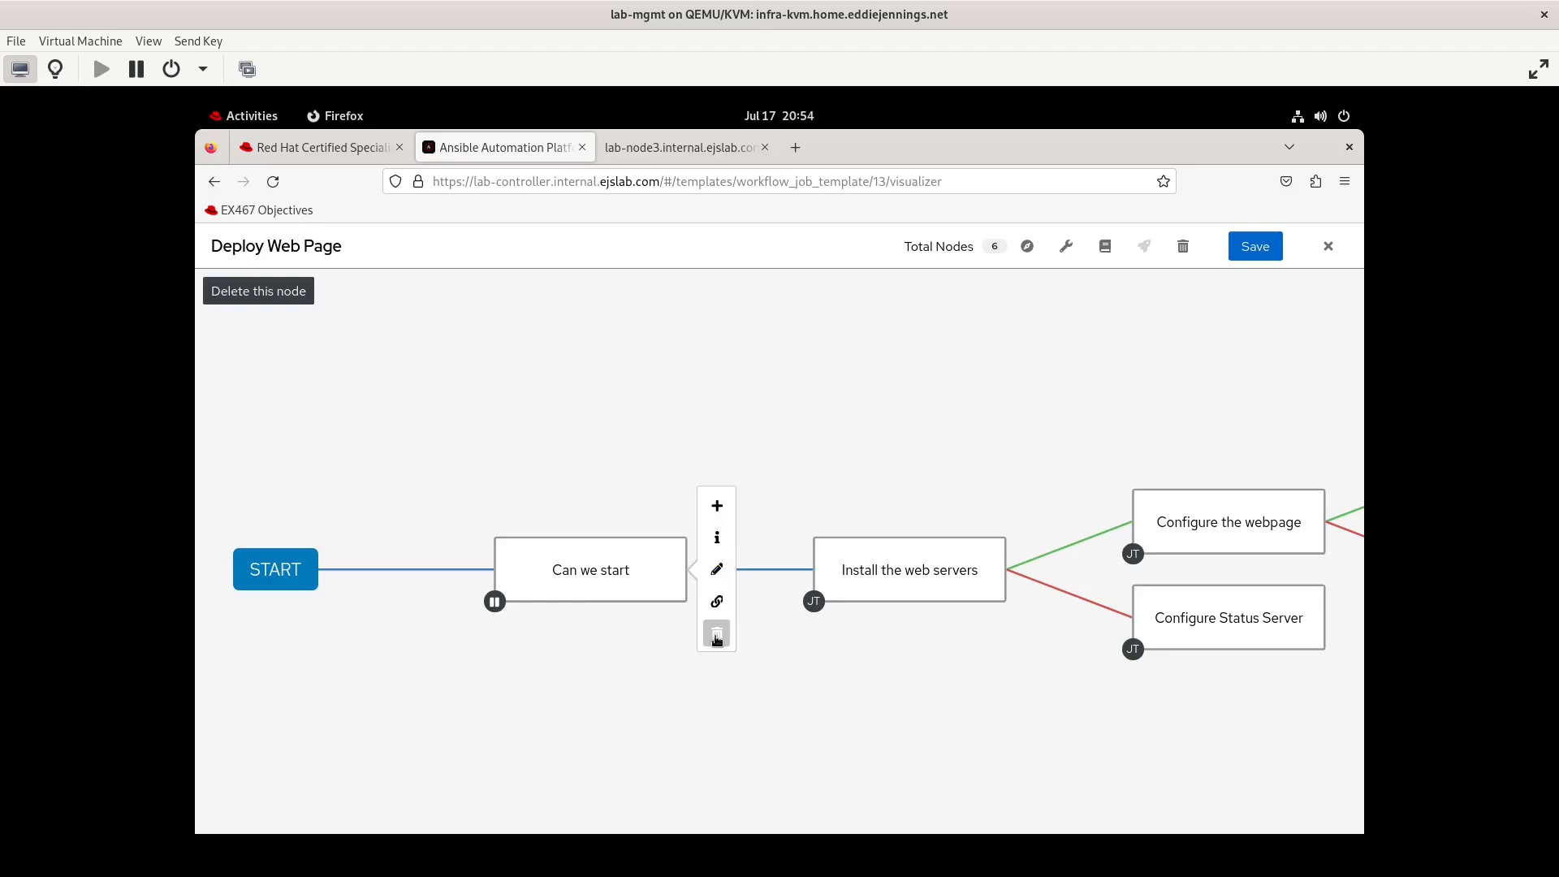
left_click(716, 638)
left_click(608, 569)
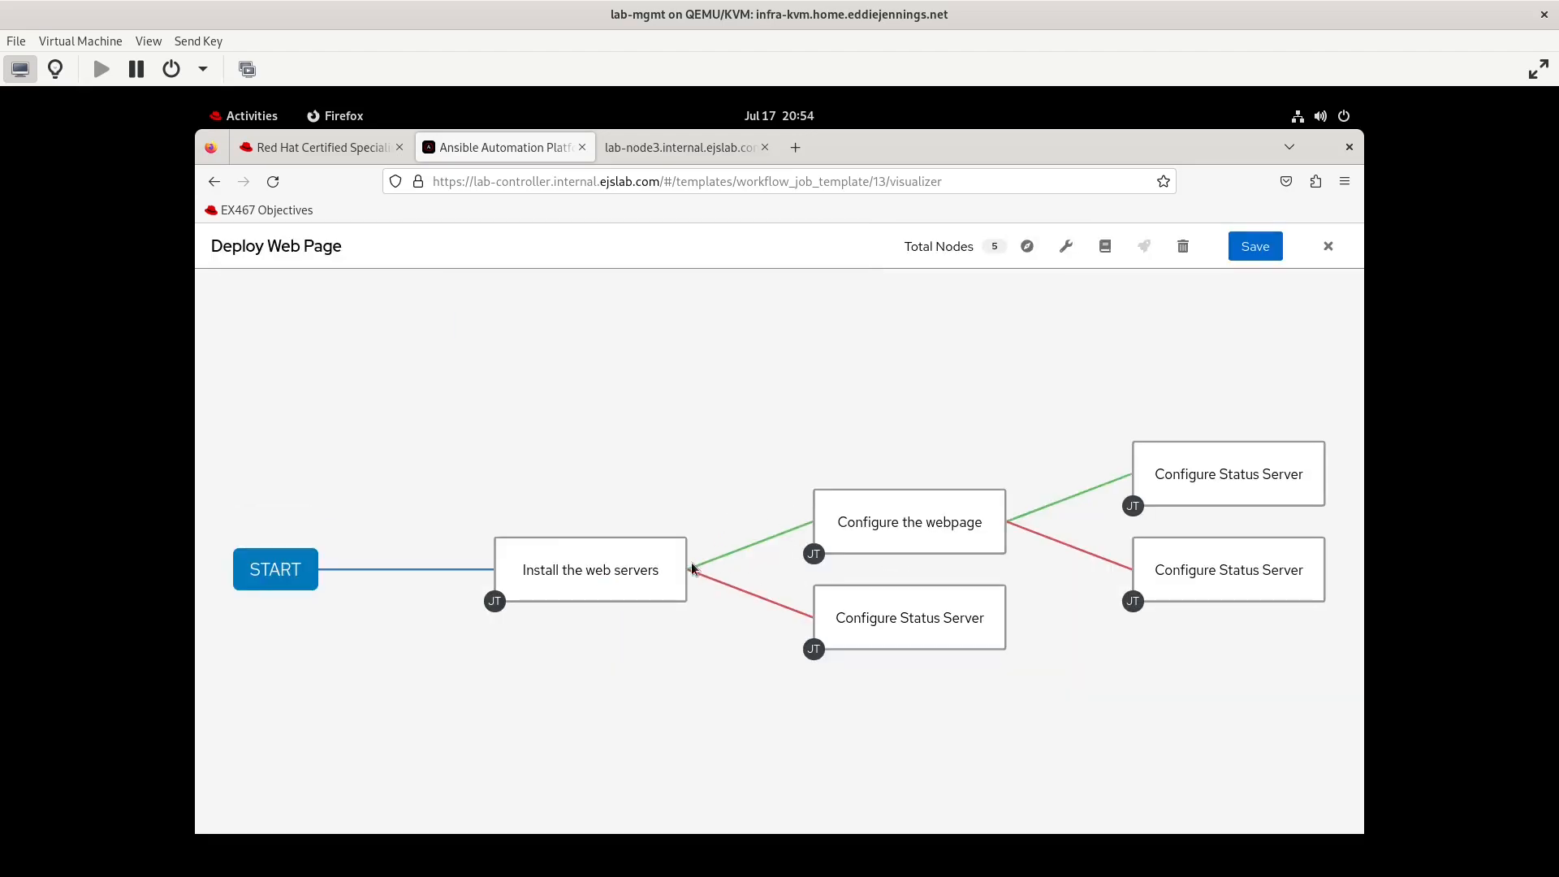
left_click(714, 505)
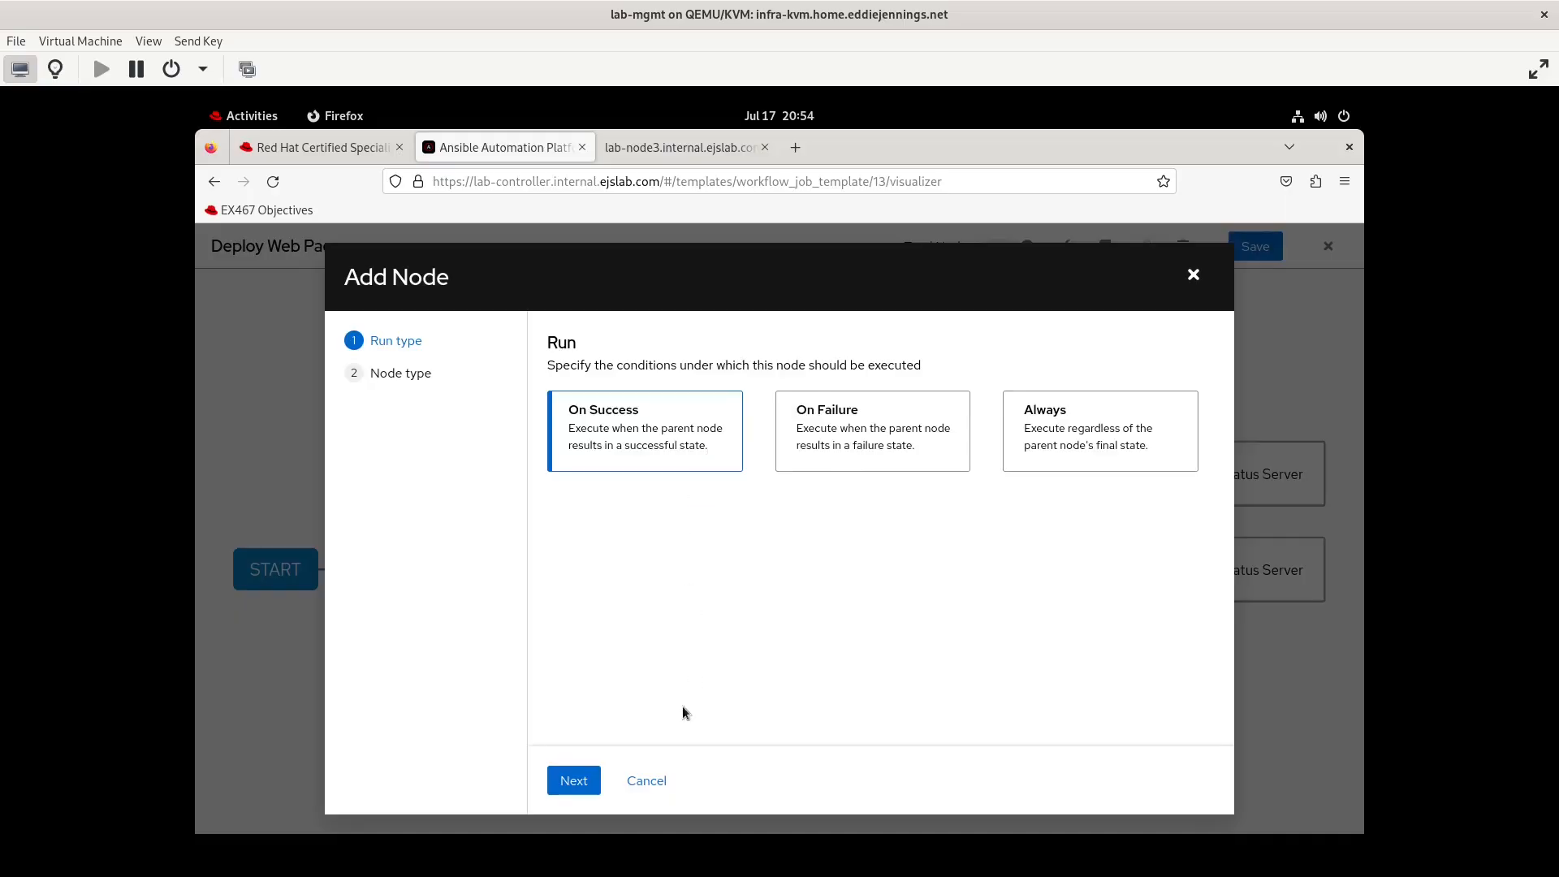
left_click(664, 780)
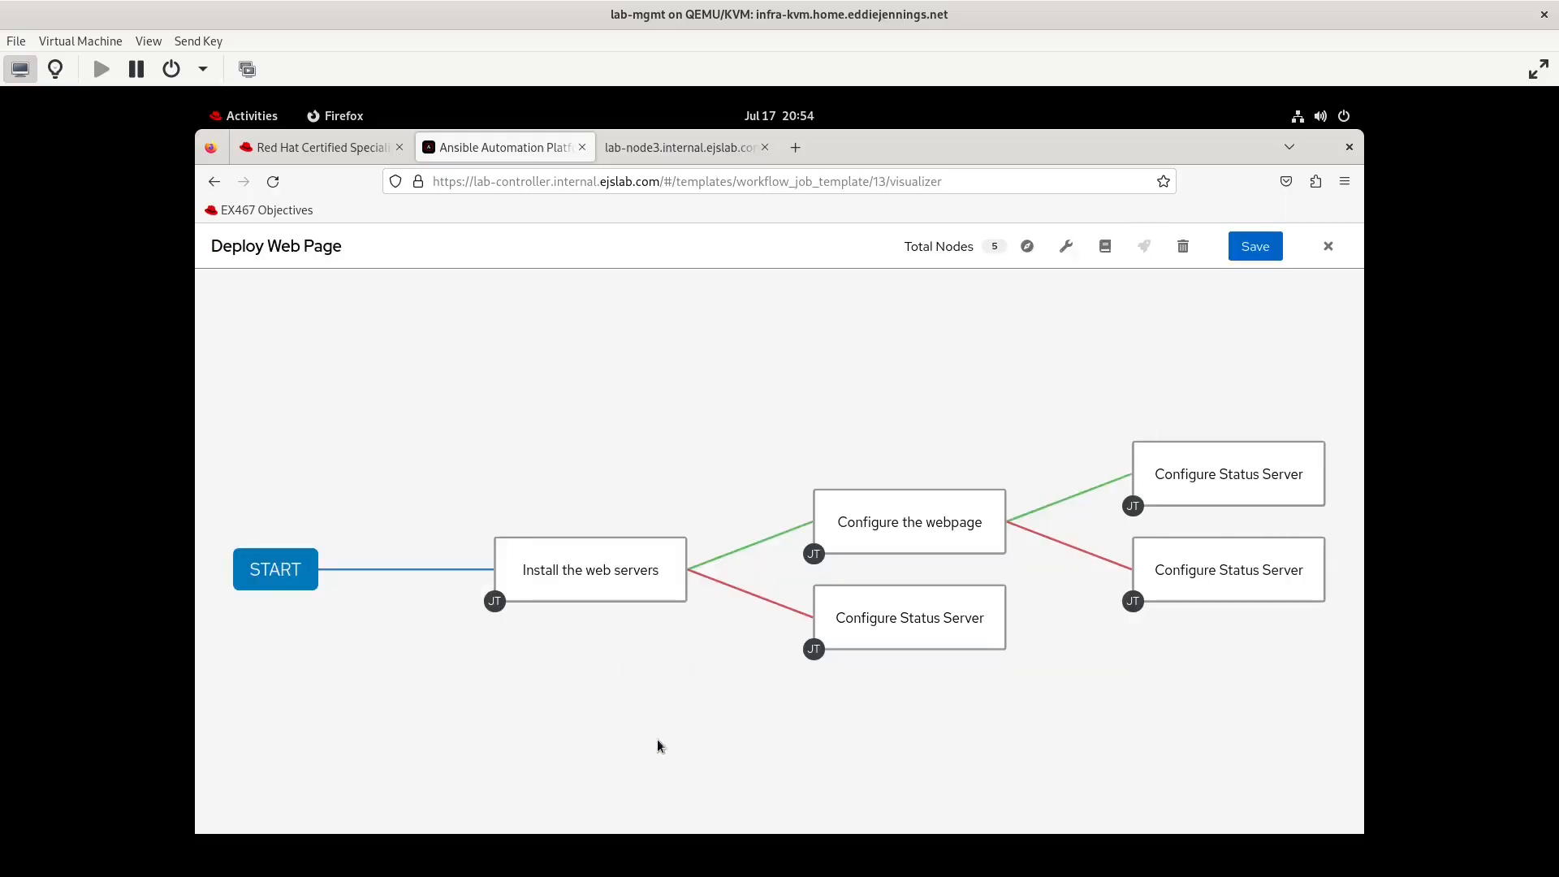
mouse_move(451, 570)
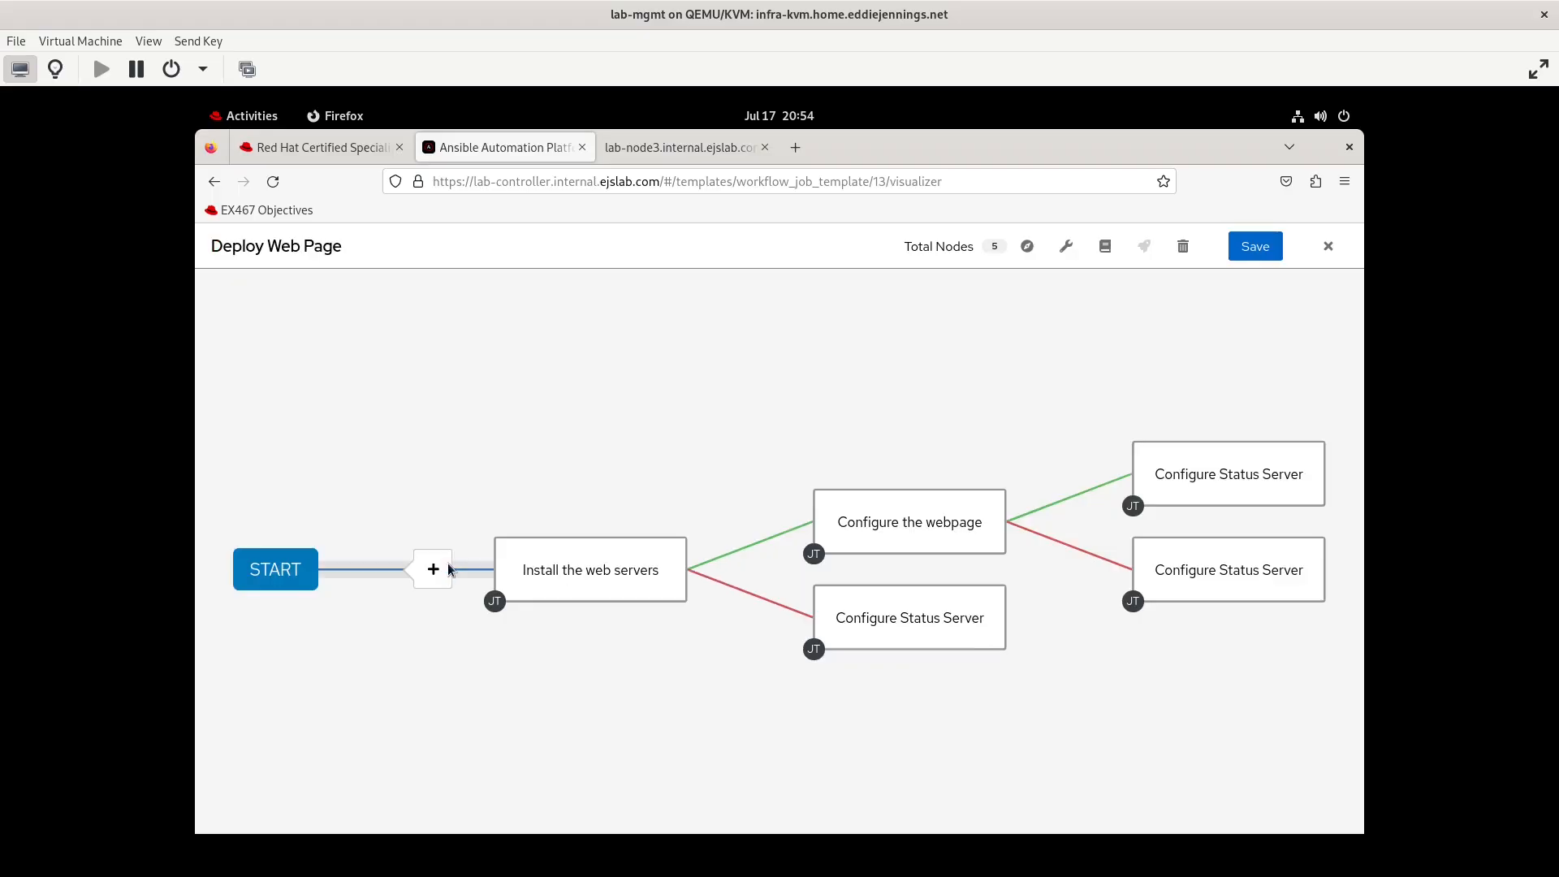
mouse_move(582, 587)
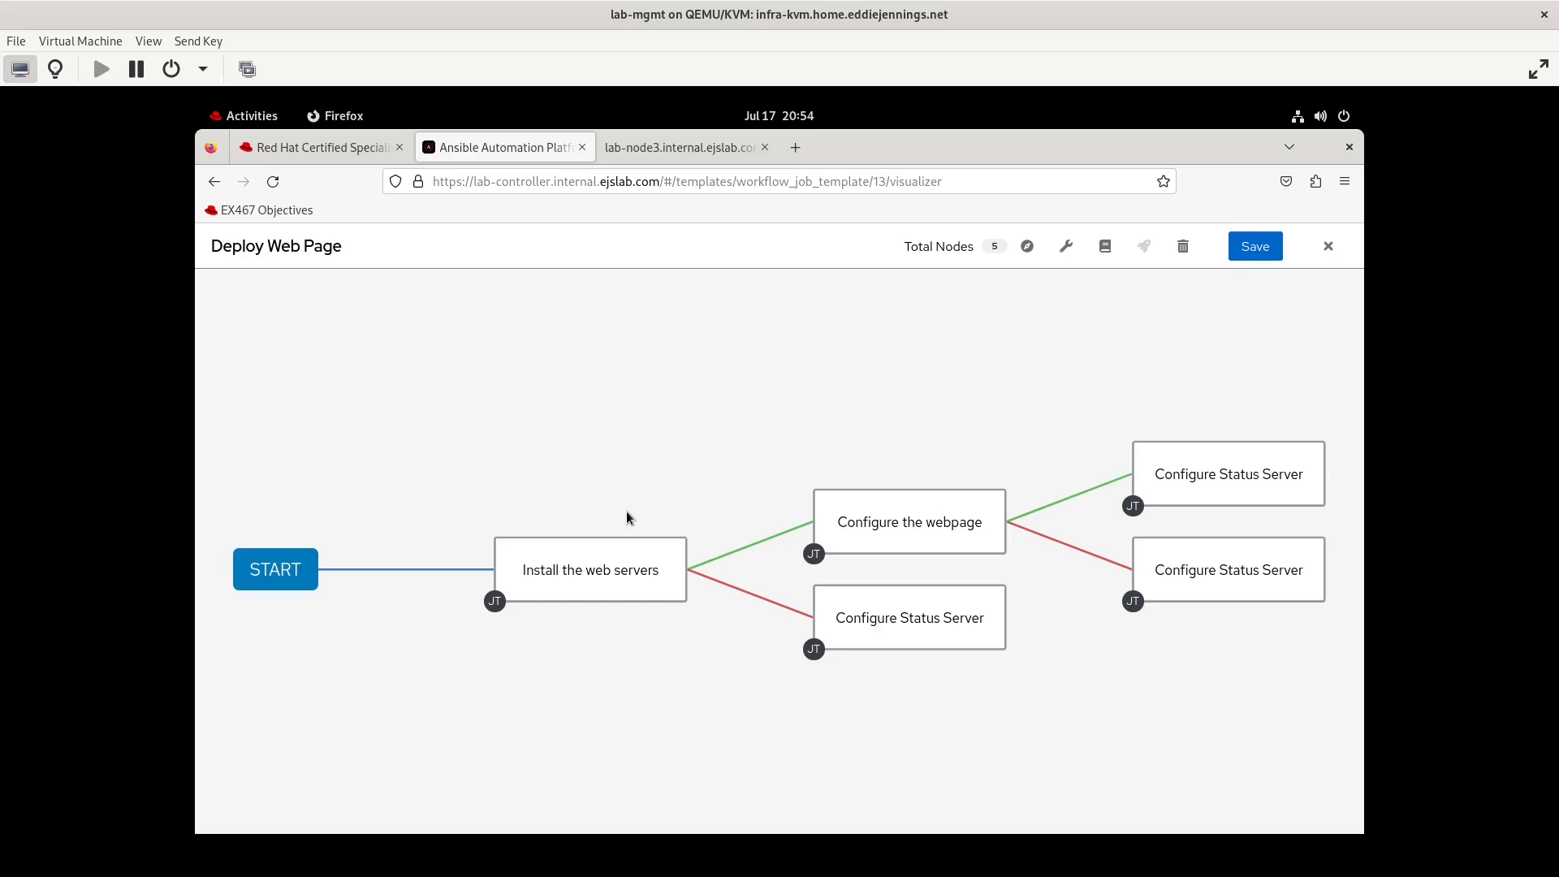
Add an Approval node named "May we start" with a 5-minute timeout as a separate branch from START.
mouse_move(292, 574)
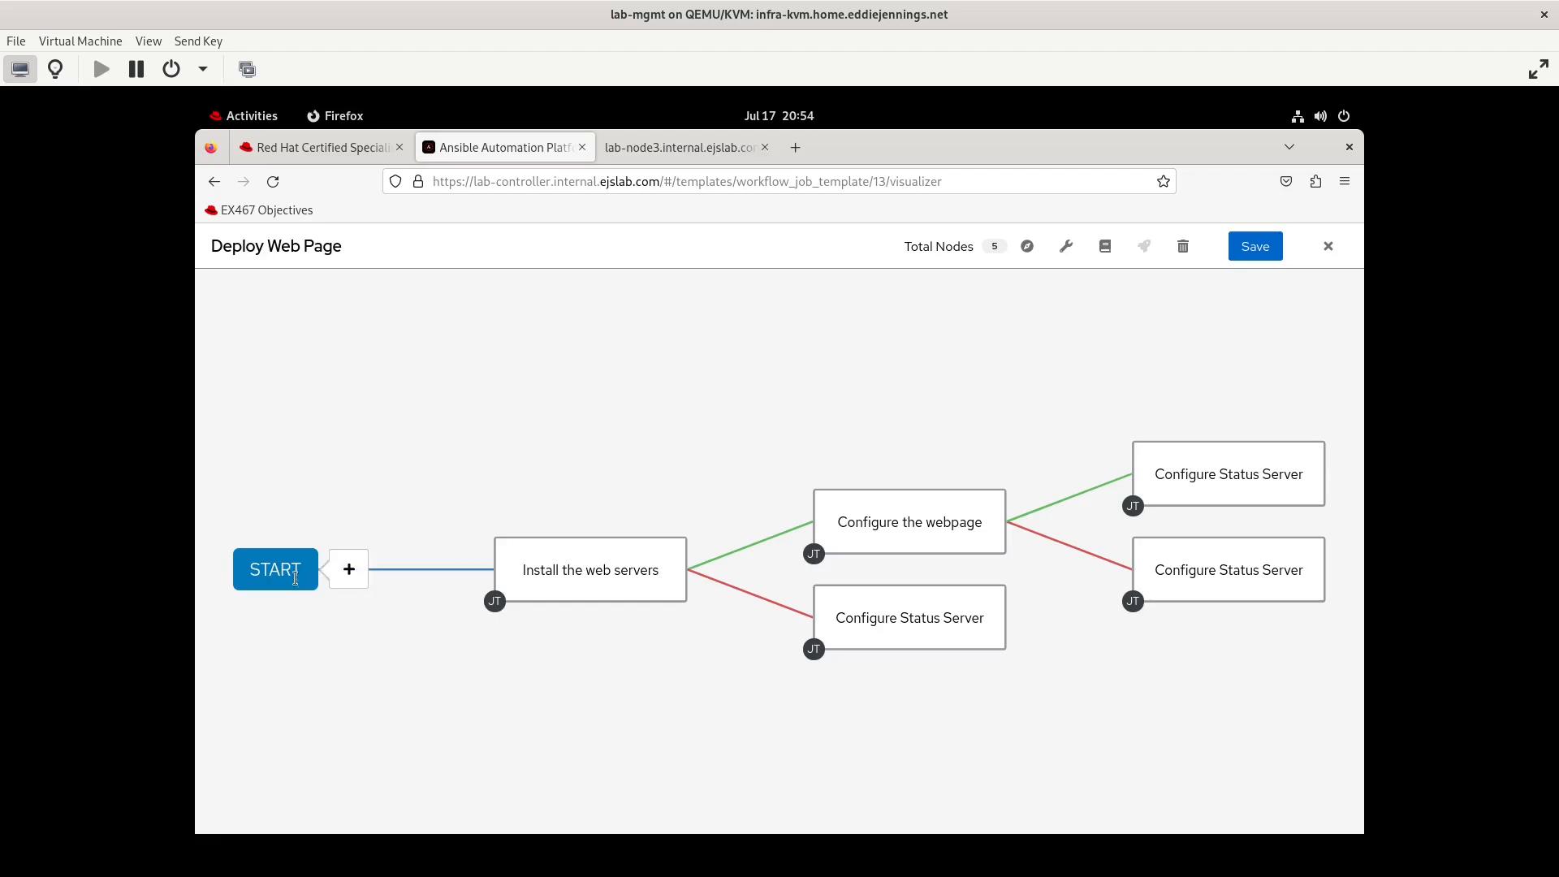
left_click(349, 570)
left_click(713, 346)
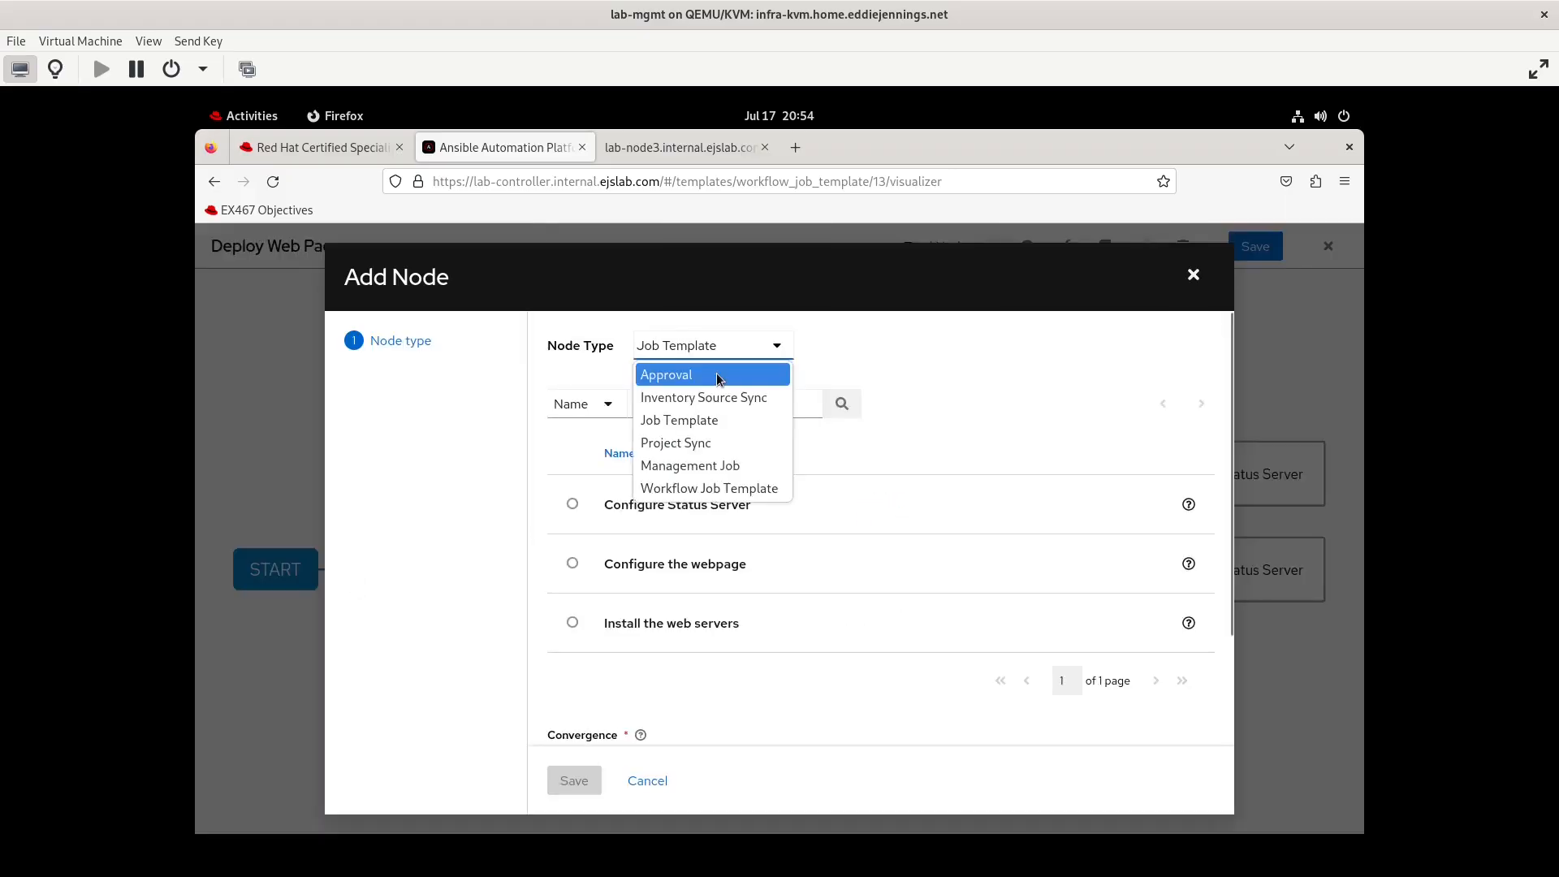
left_click(716, 373)
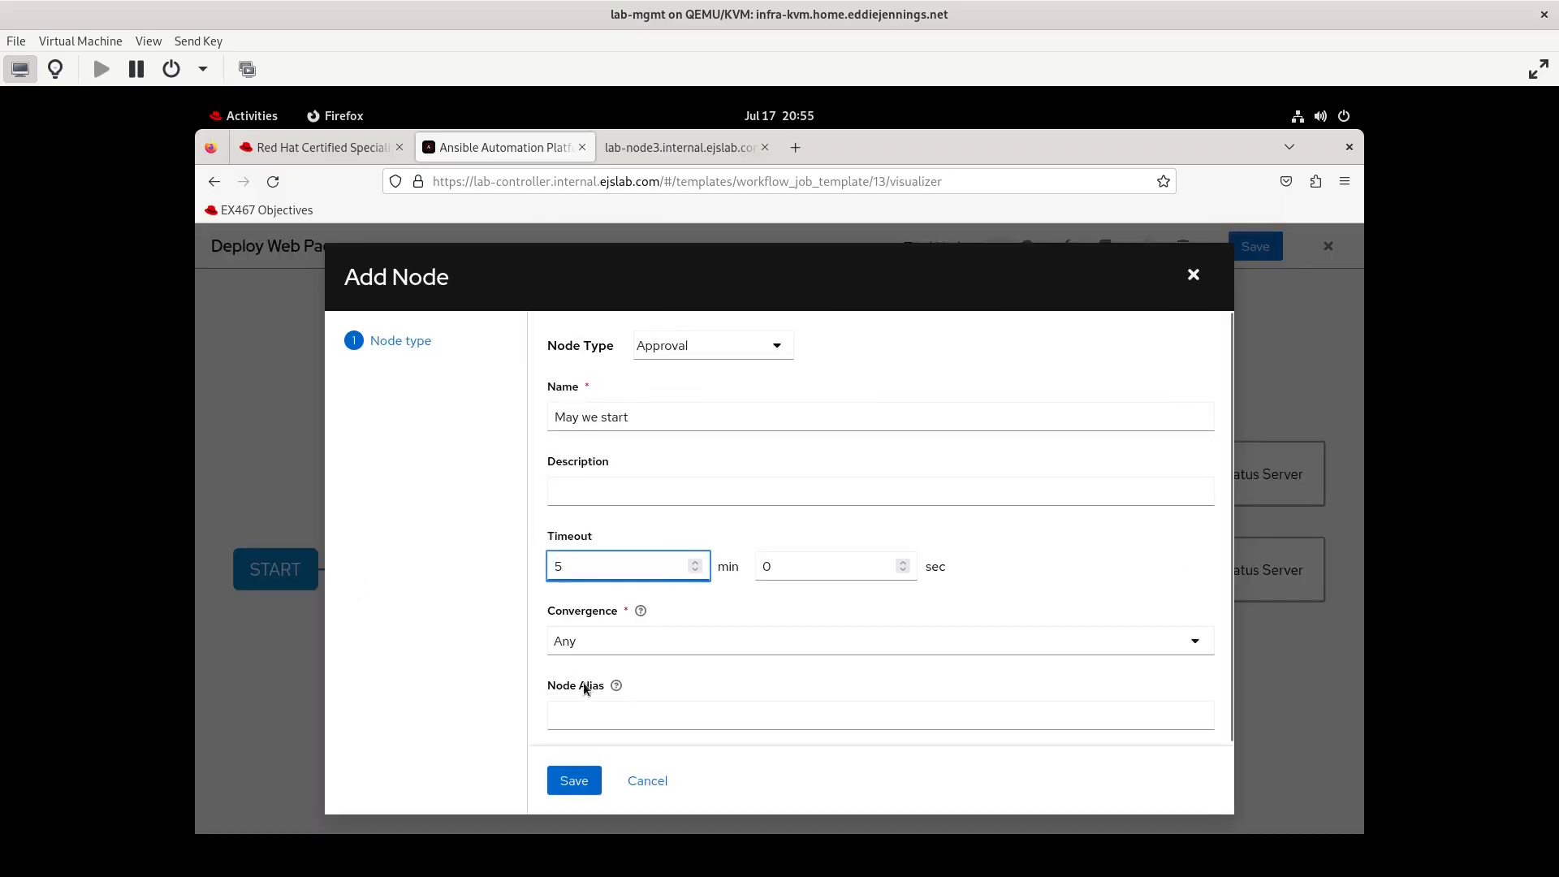
left_click(581, 781)
Link the "May we start" approval node to "Install the web servers" with the On Success run condition and save the workflow.
mouse_move(589, 625)
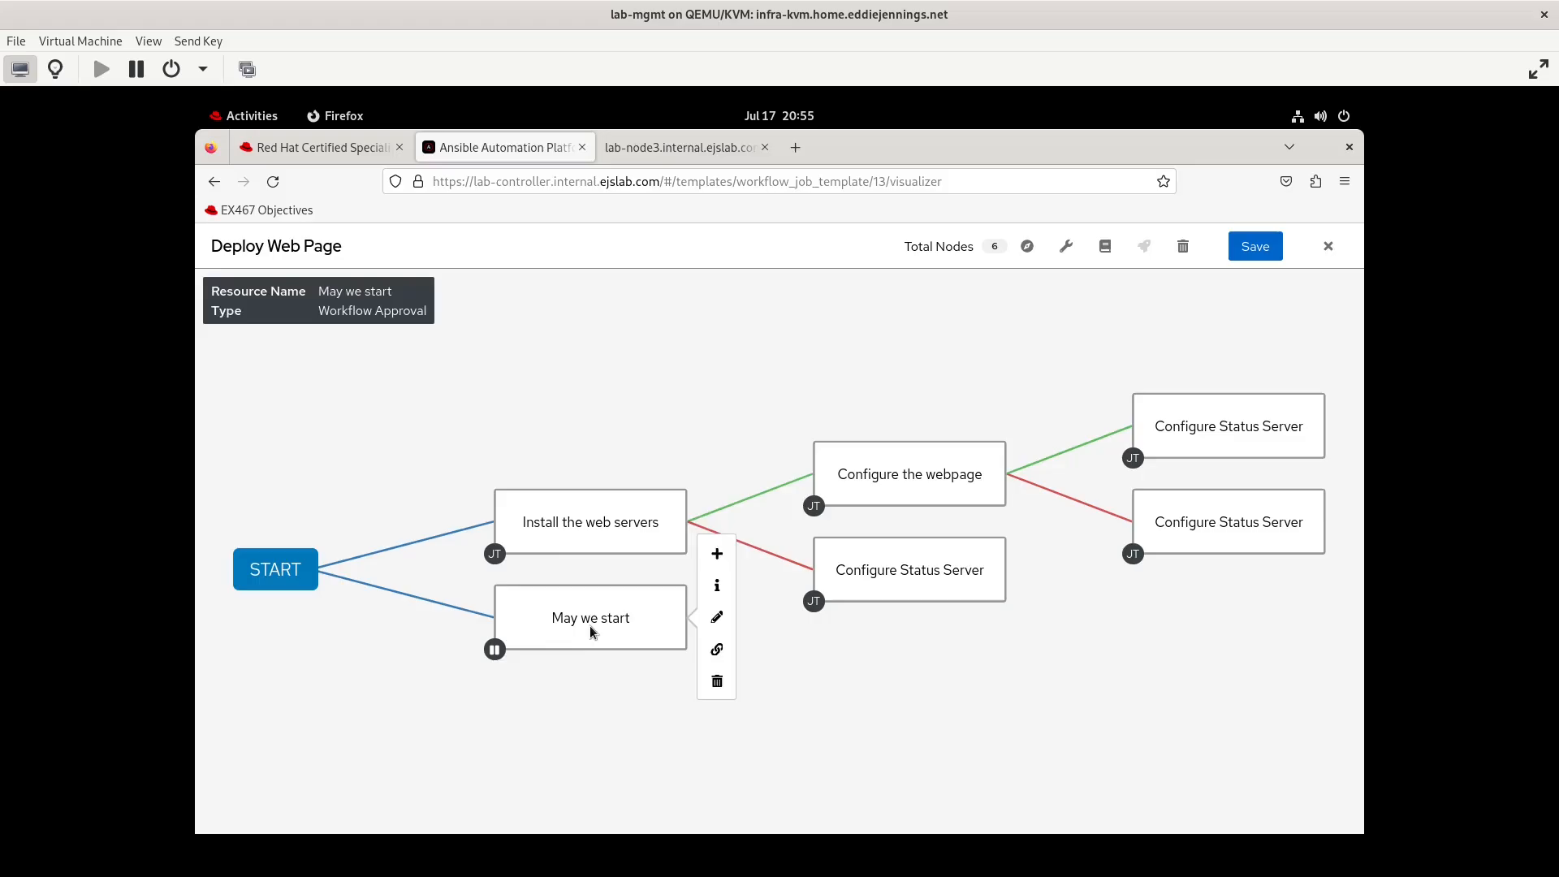
left_click(714, 659)
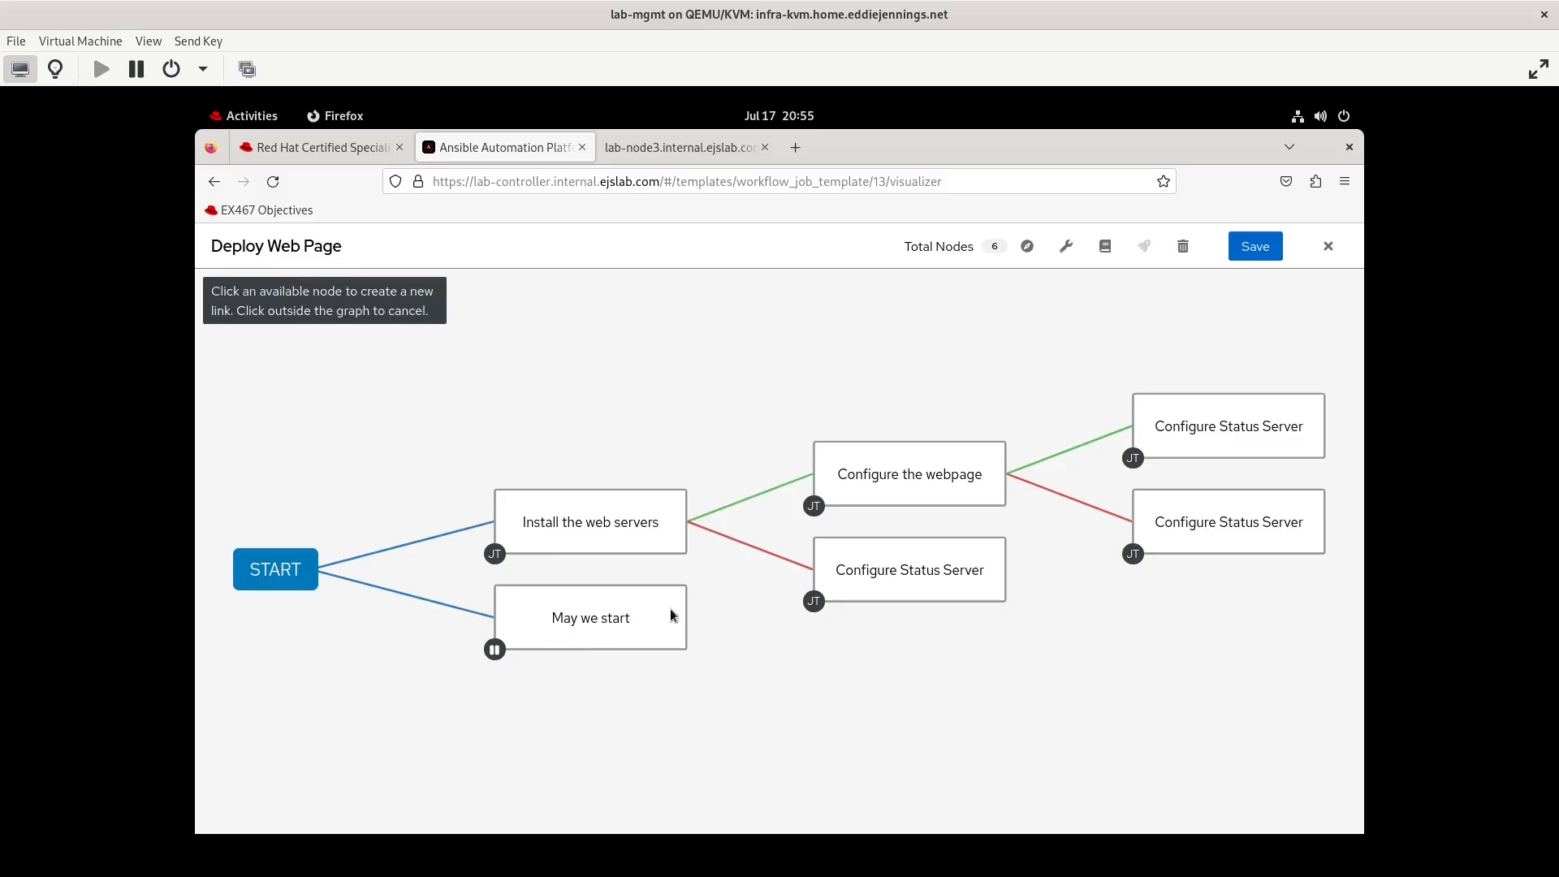
left_click(627, 536)
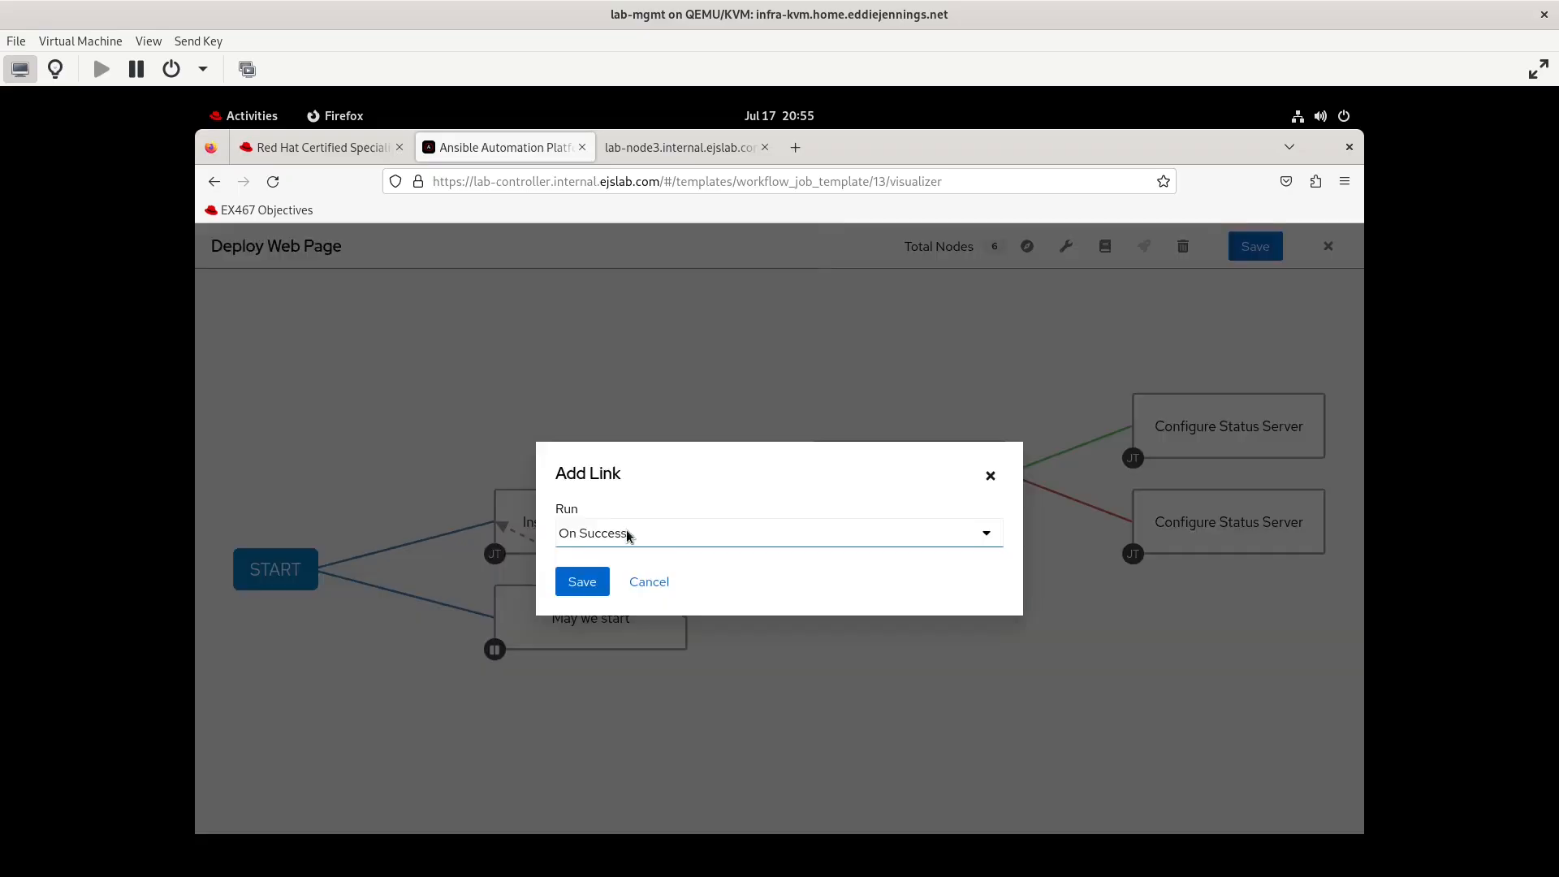
left_click(586, 579)
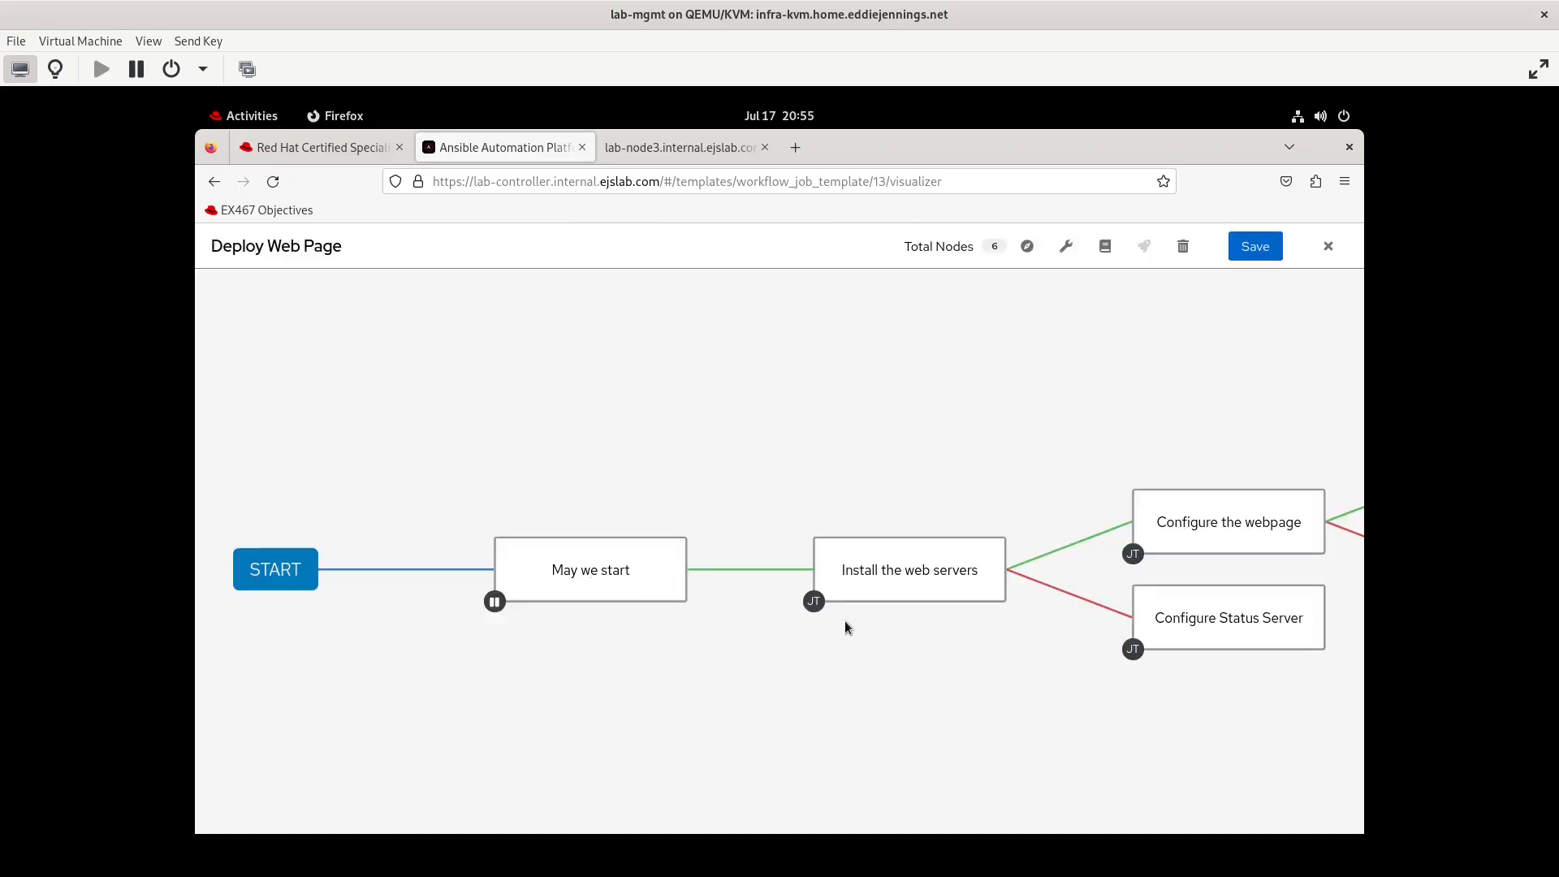
mouse_move(650, 575)
left_click_drag(1269, 689, 1194, 708)
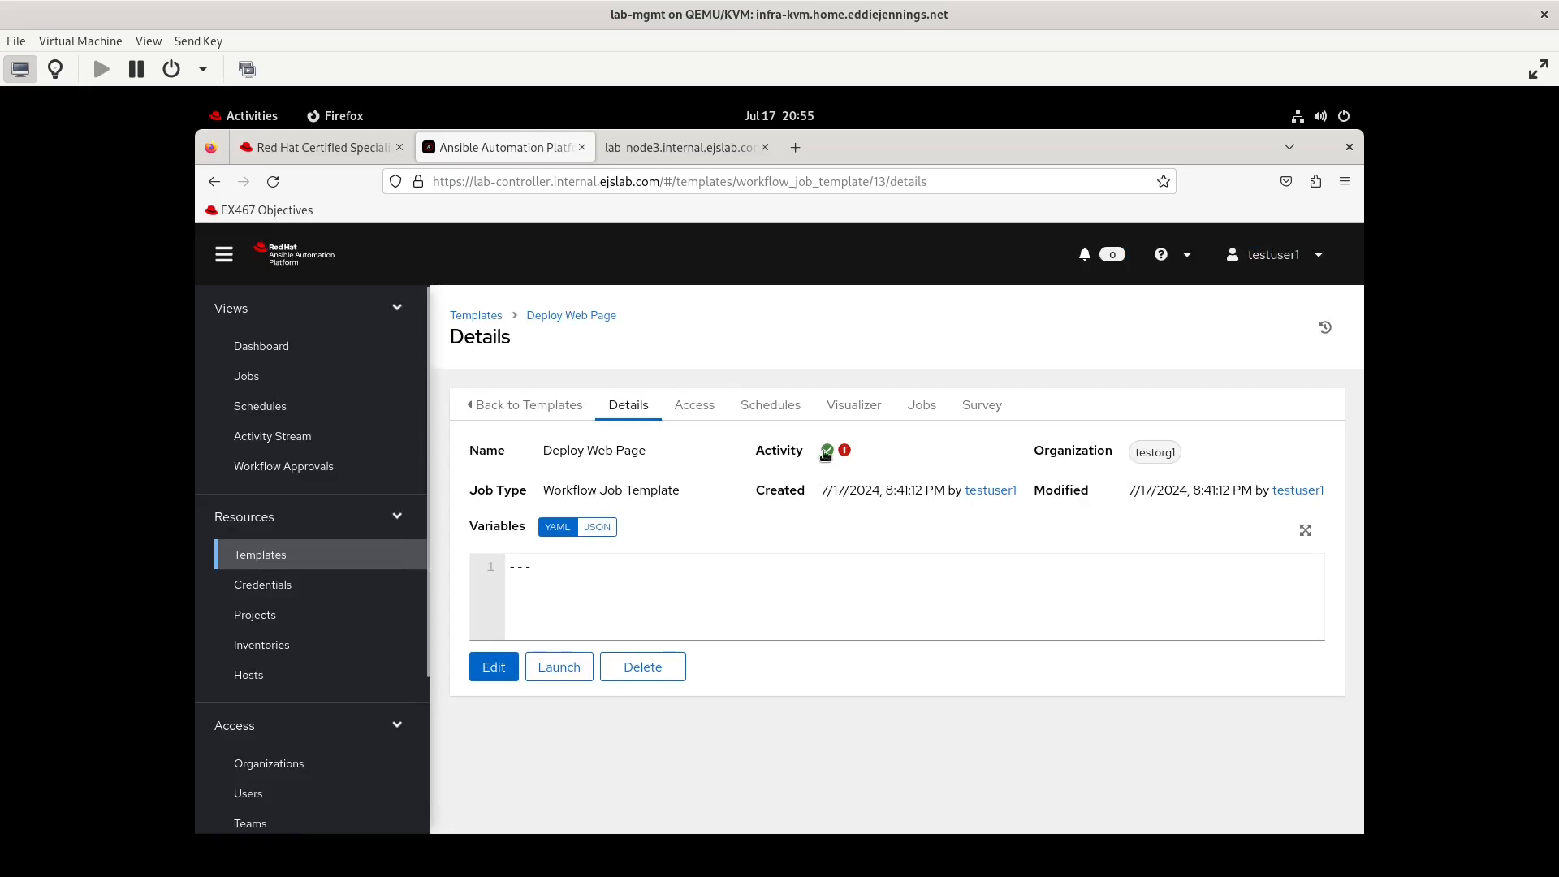
mouse_move(845, 451)
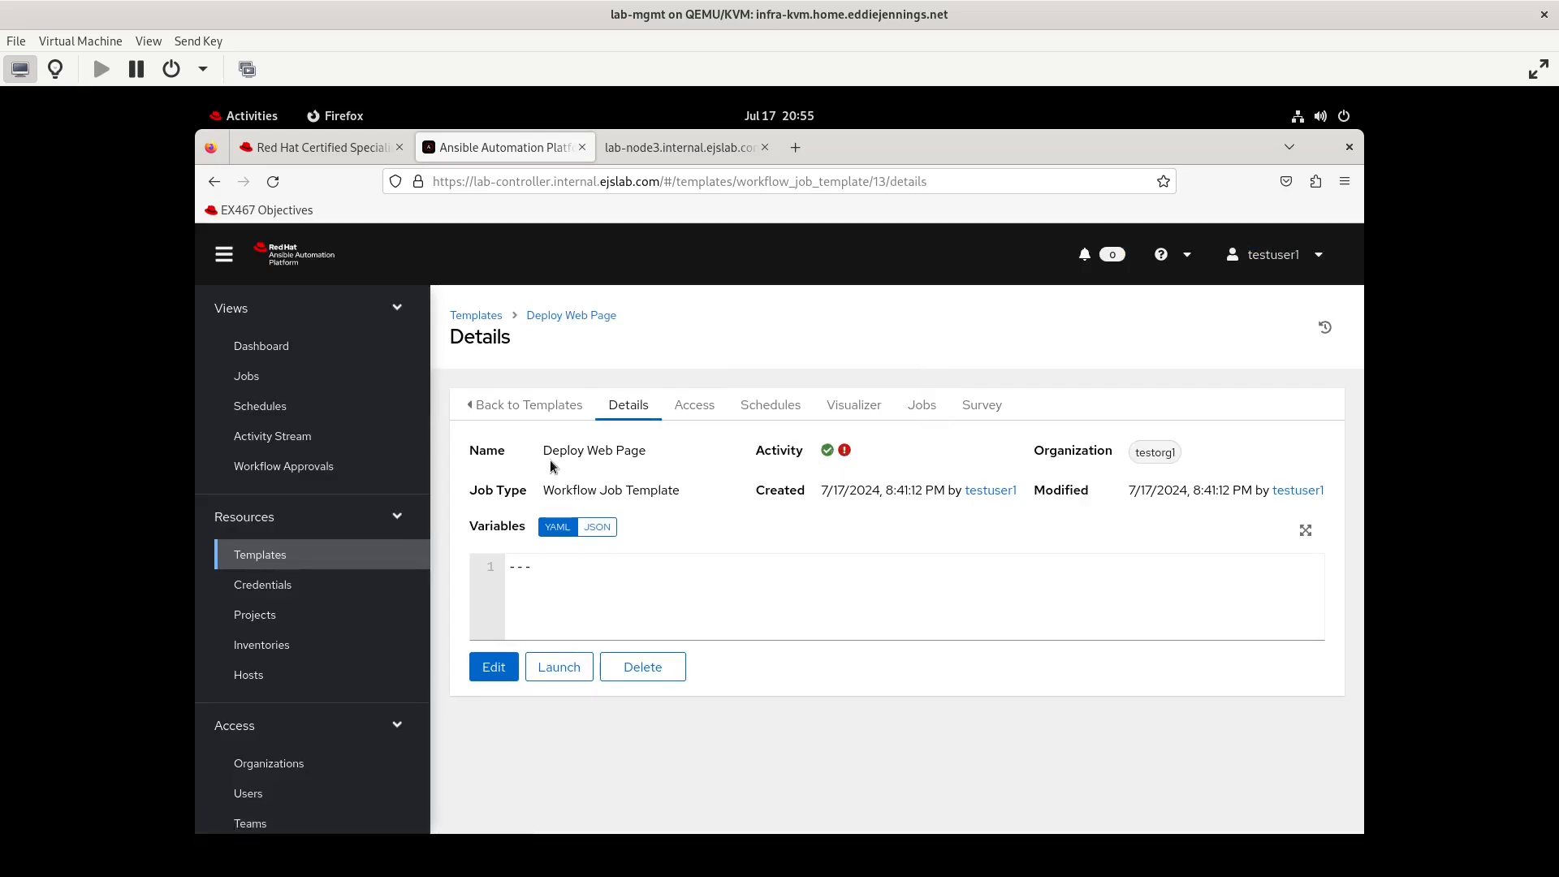
Check the "What is the status" survey question of the "Configure Status Server" job template and save the question.
left_click(476, 317)
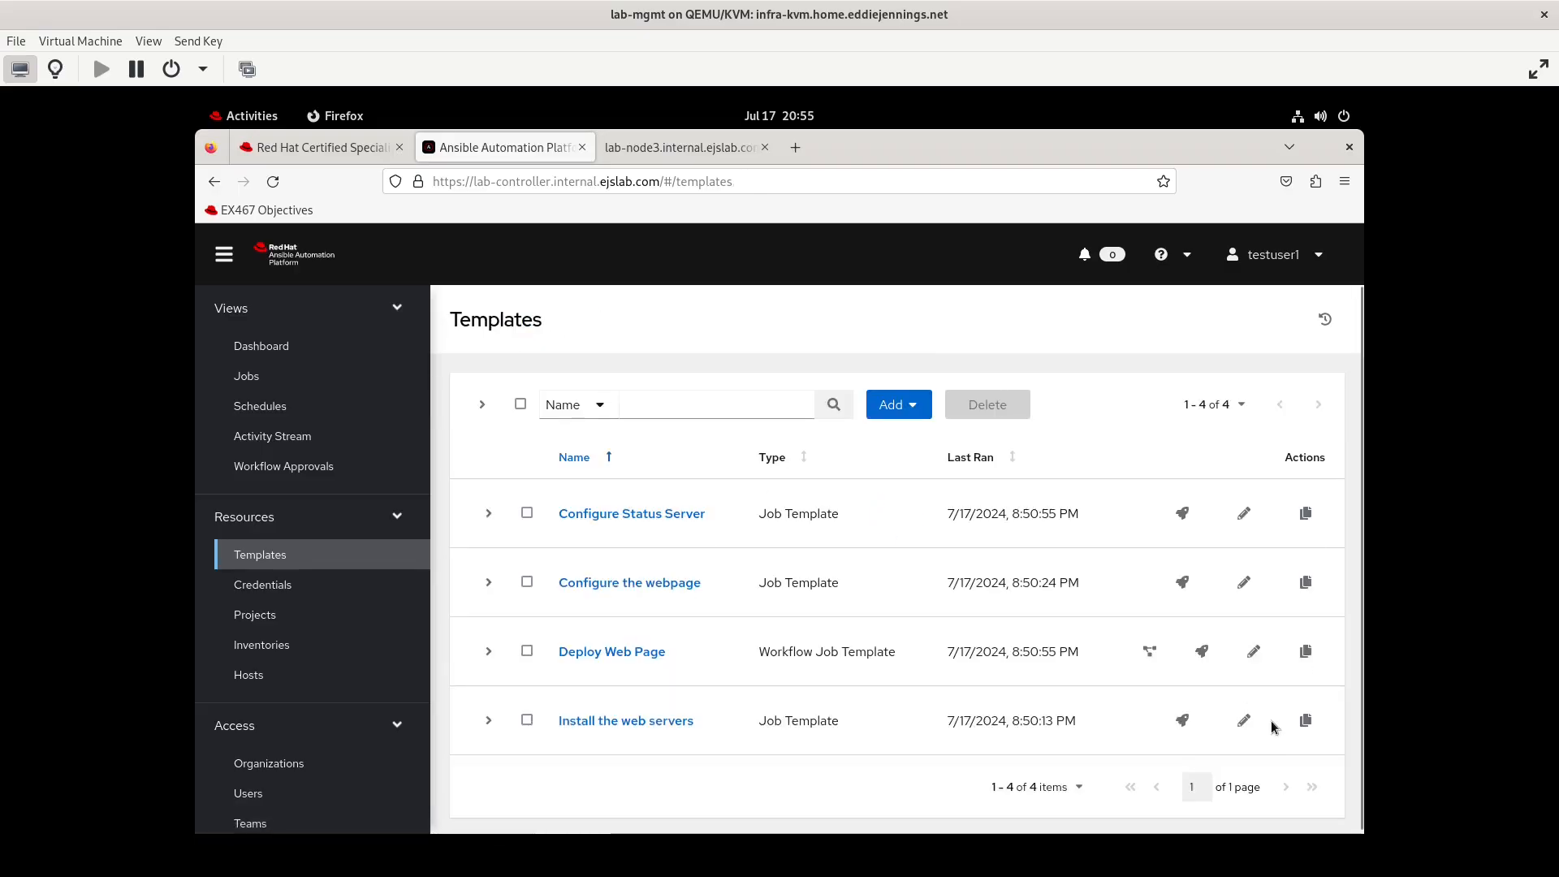
left_click(1244, 513)
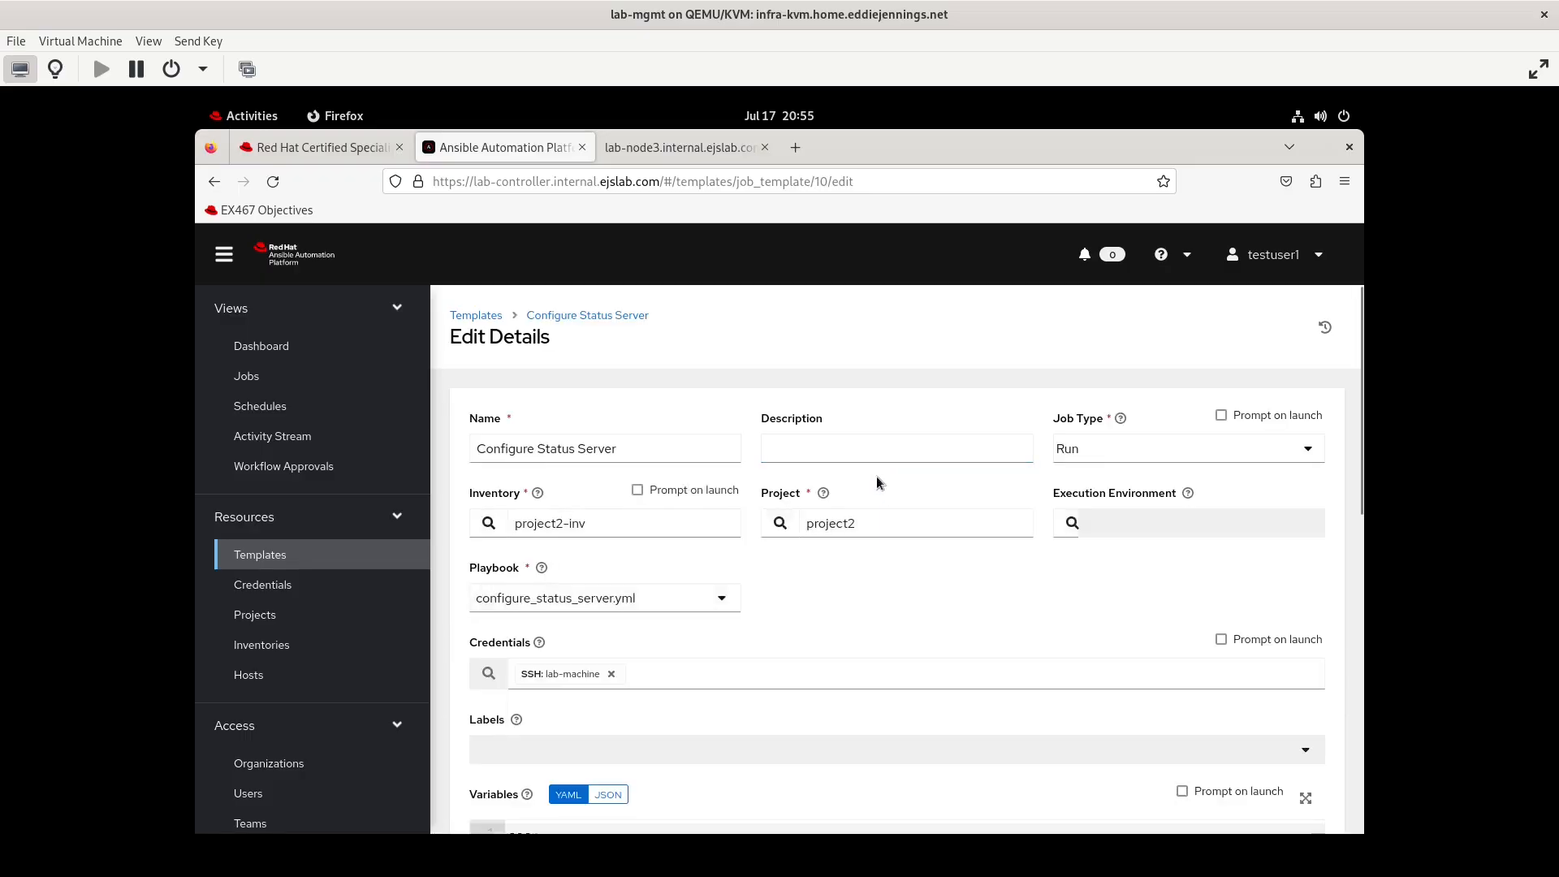
scroll(628, 745, "down", 10)
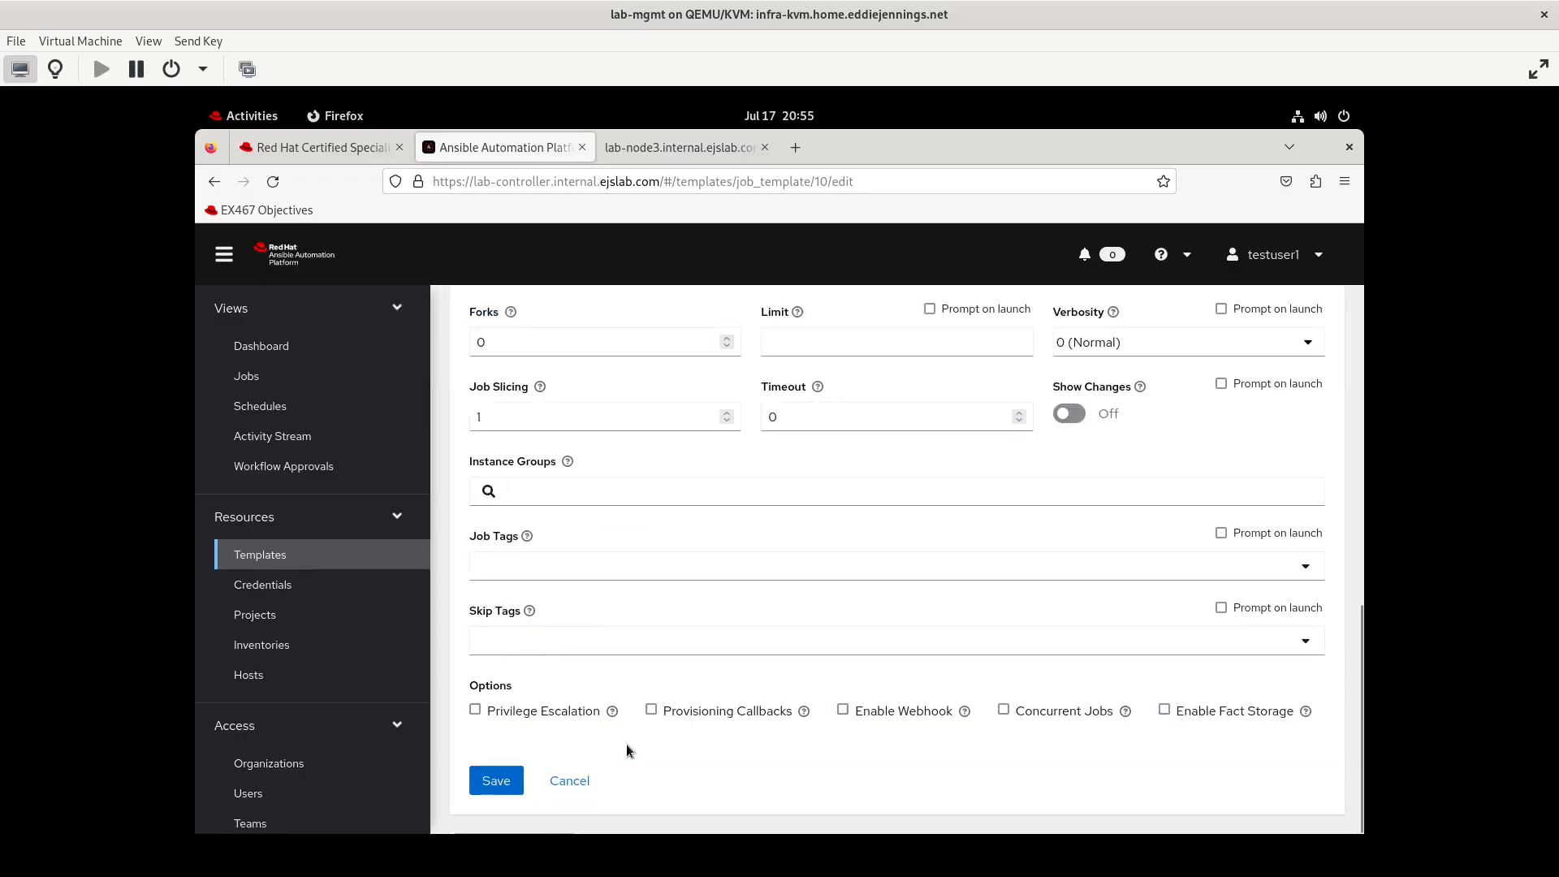
left_click(585, 788)
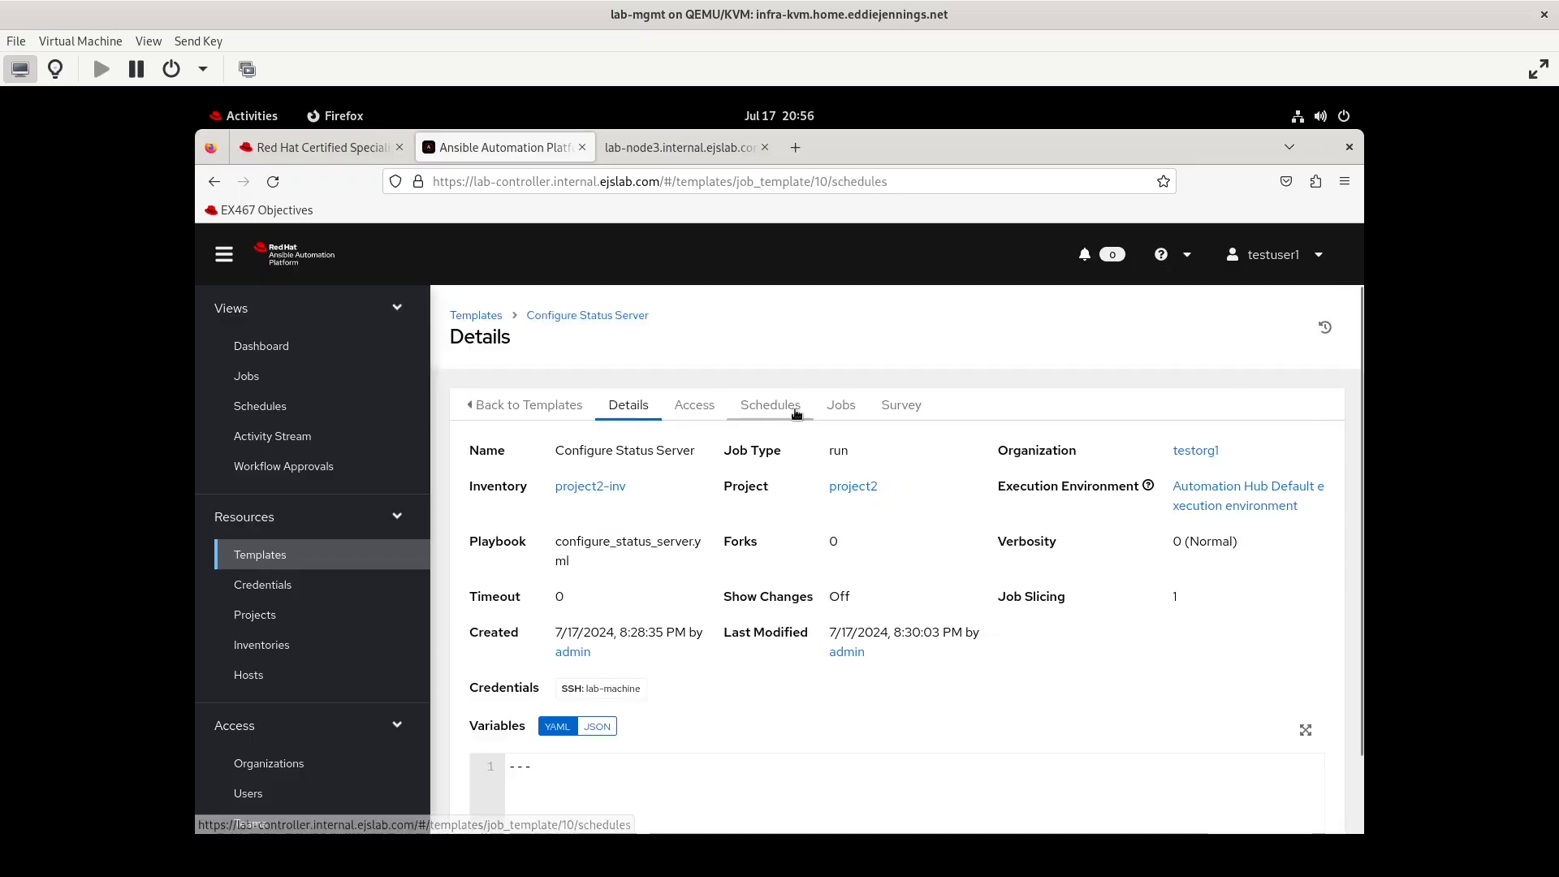
left_click(792, 409)
left_click(893, 408)
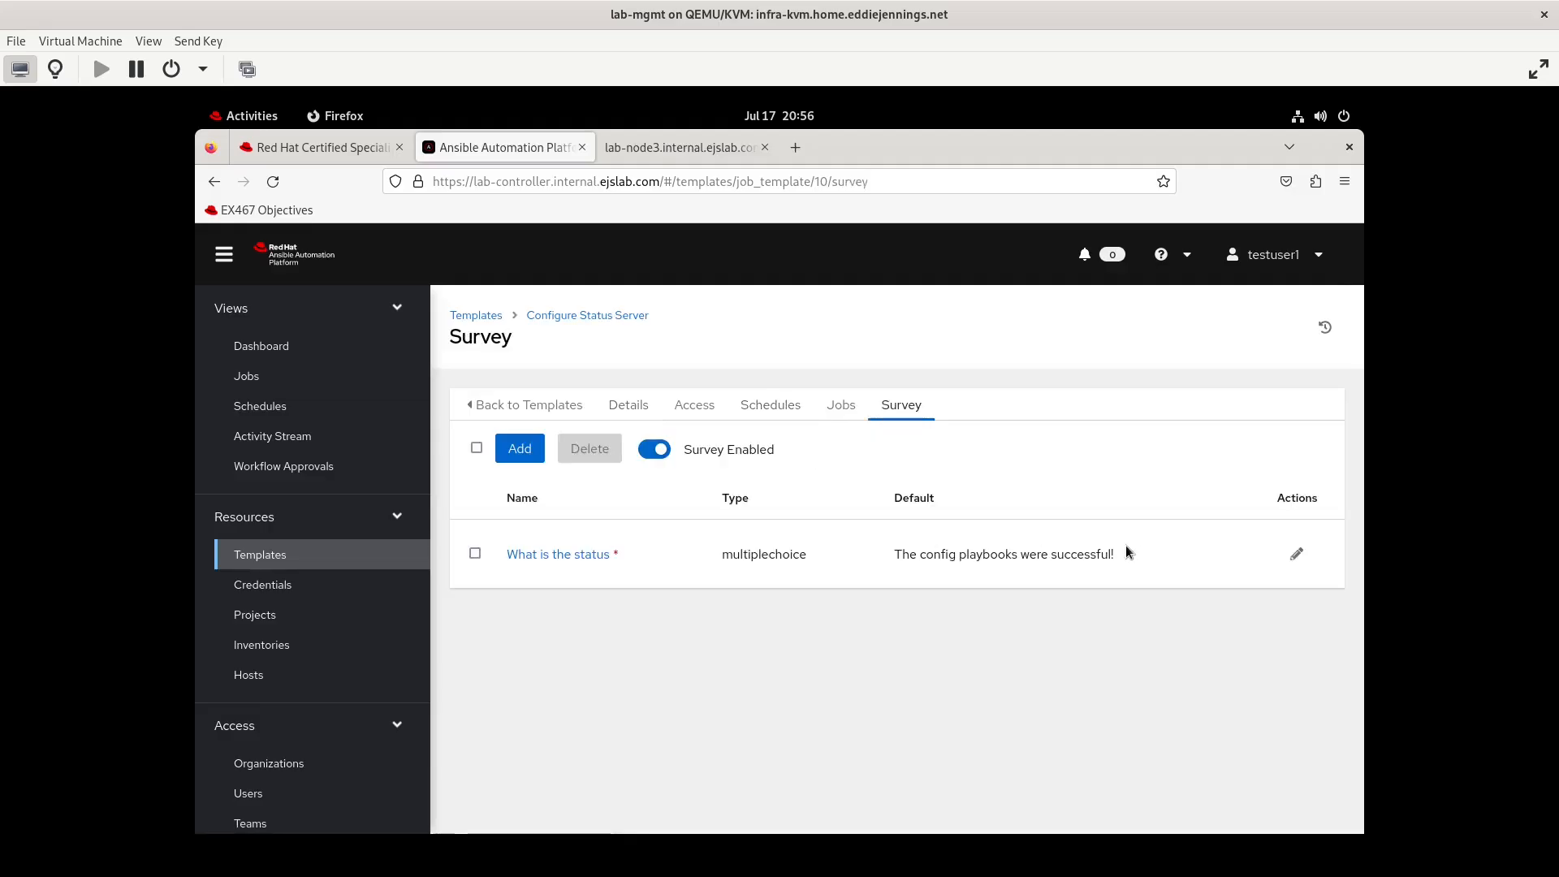
left_click(1296, 555)
left_click(496, 812)
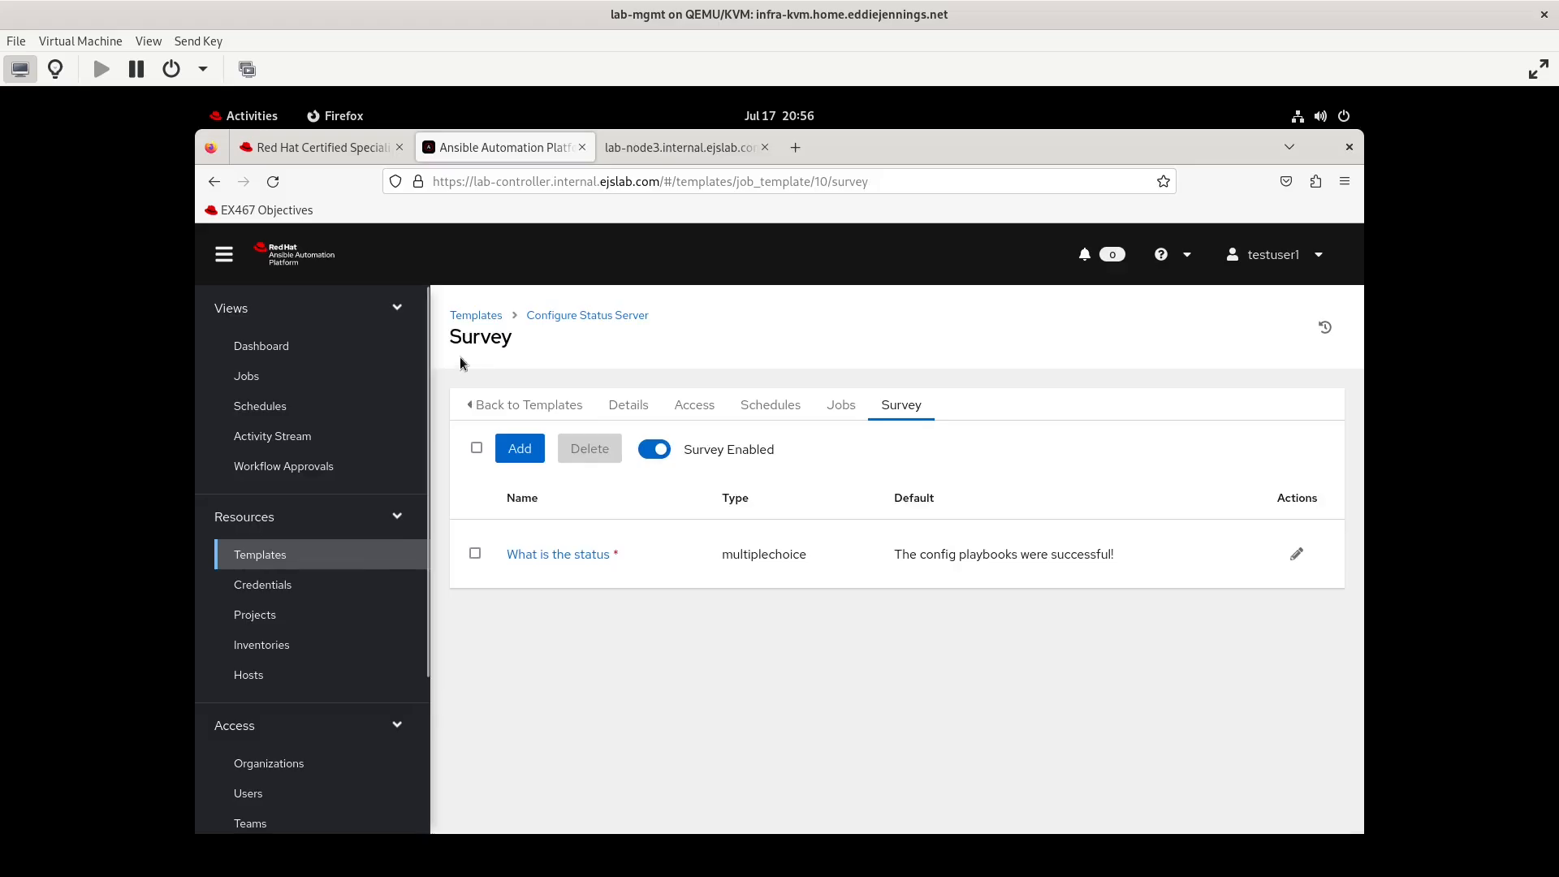
Return to the template list and open the "Deploy Web Page" workflow template's visualizer.
left_click(476, 315)
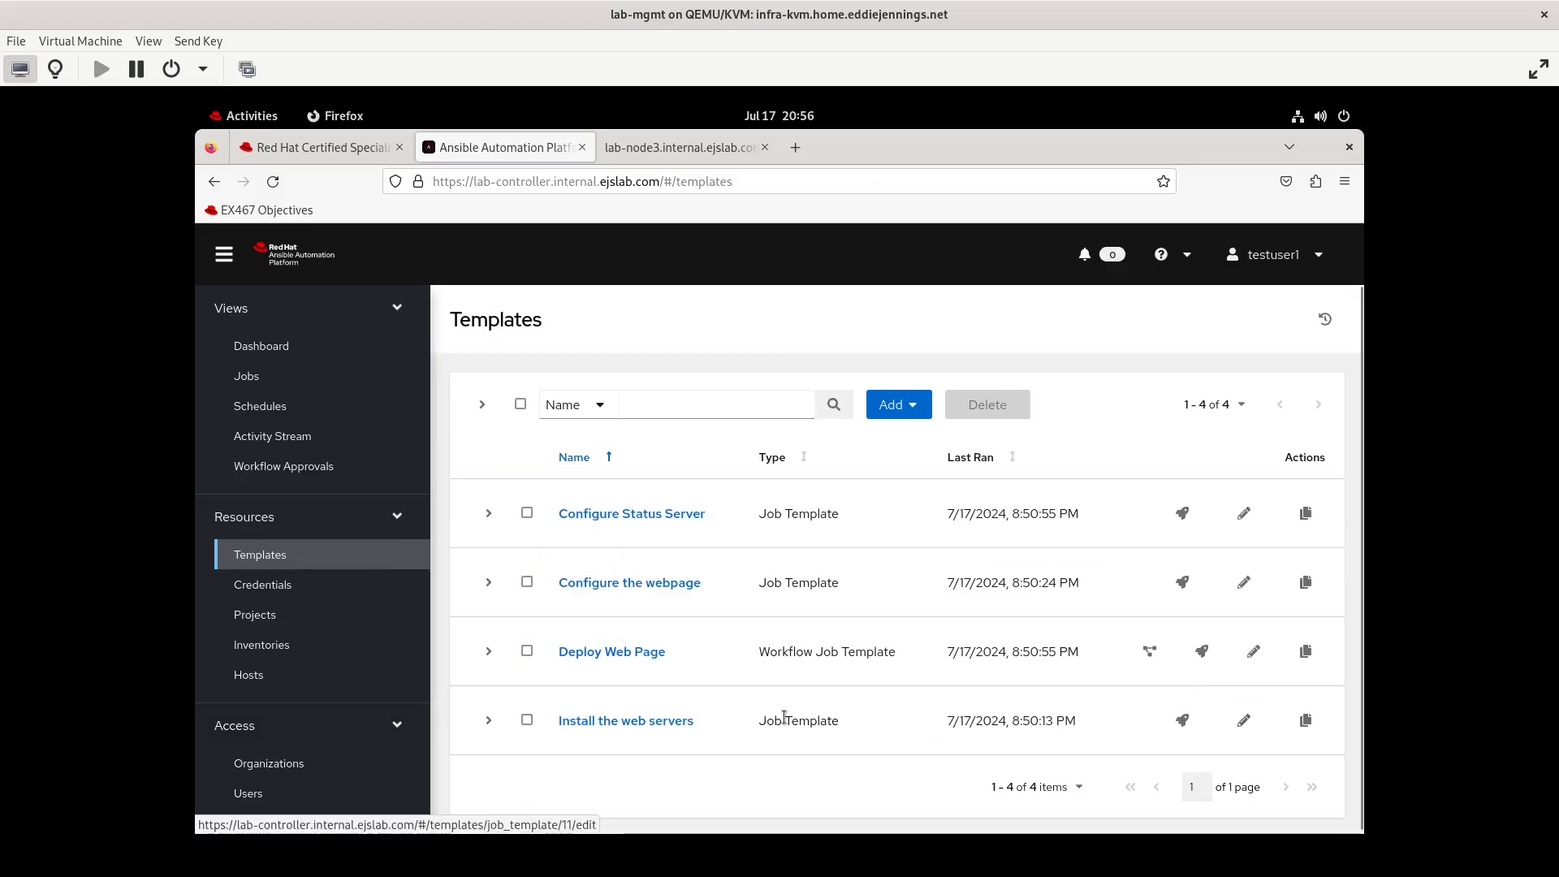
left_click(662, 722)
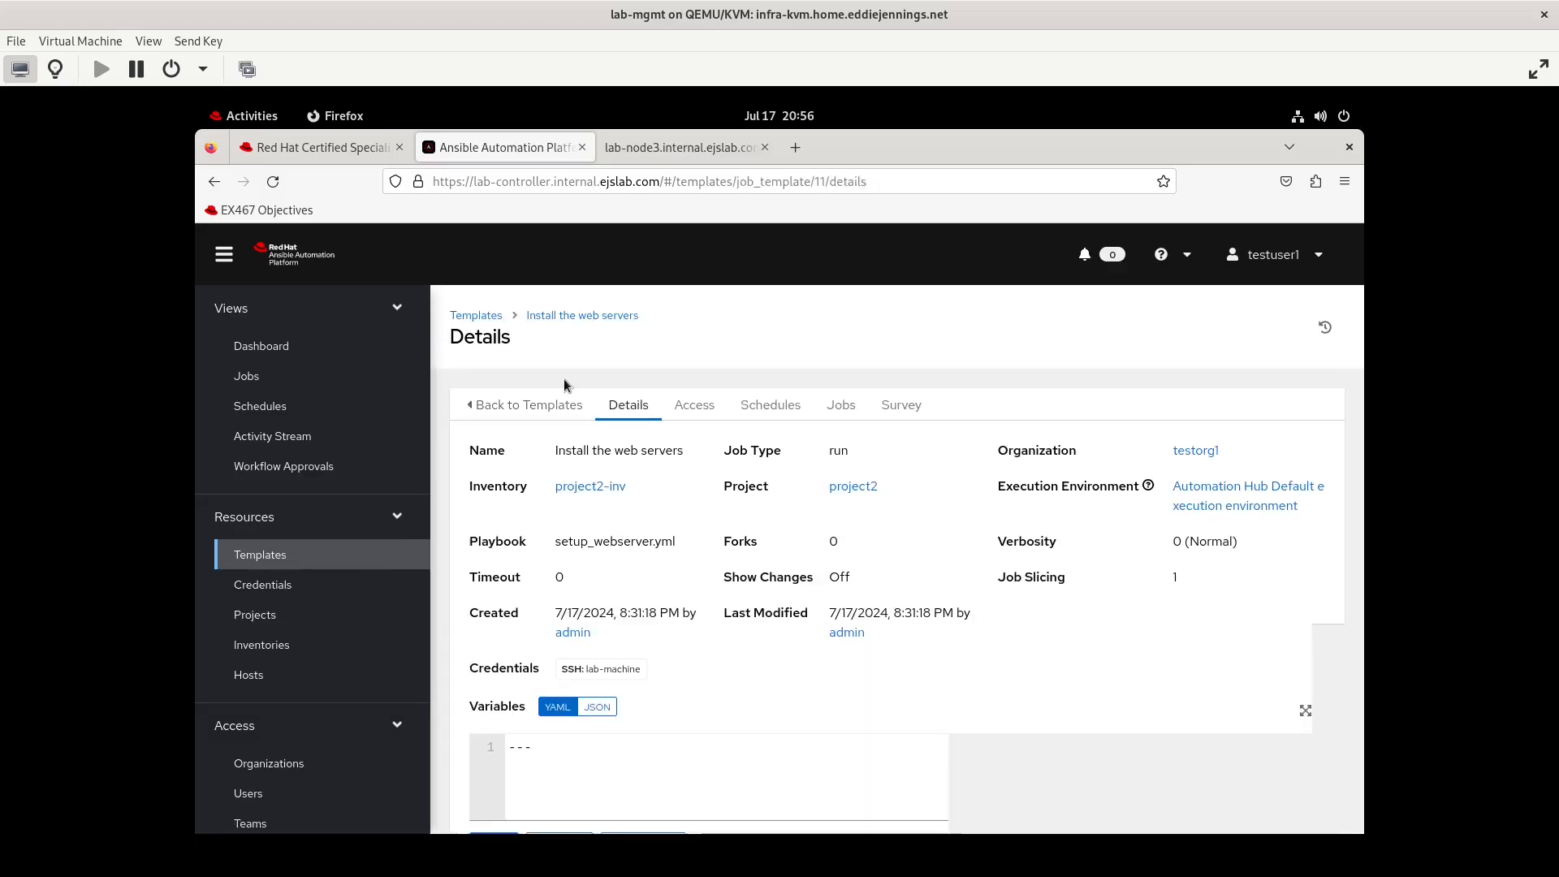
left_click(480, 320)
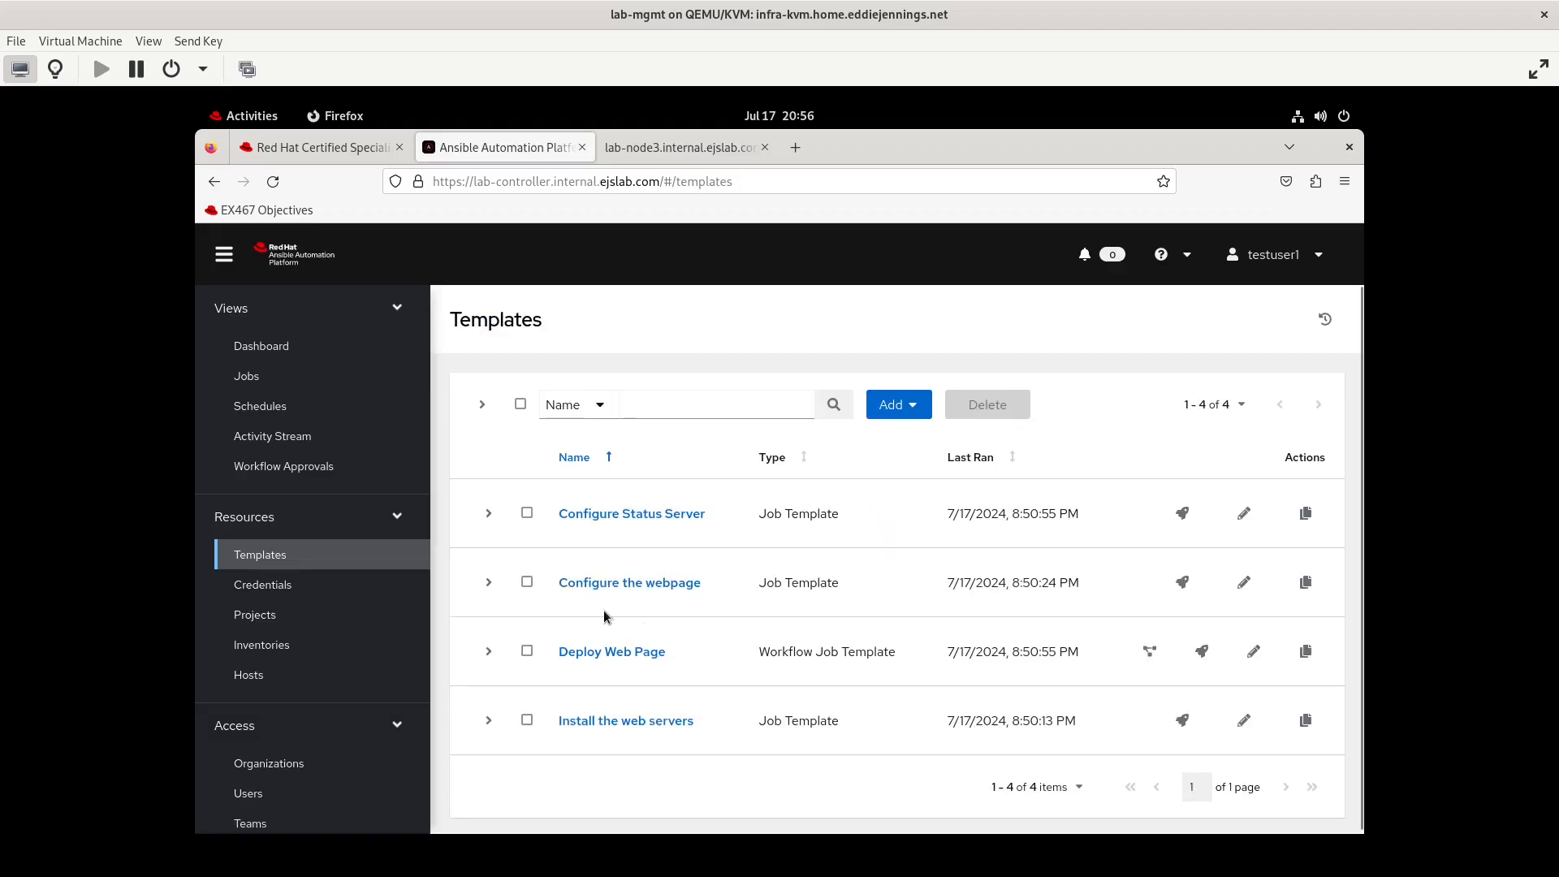
left_click(600, 651)
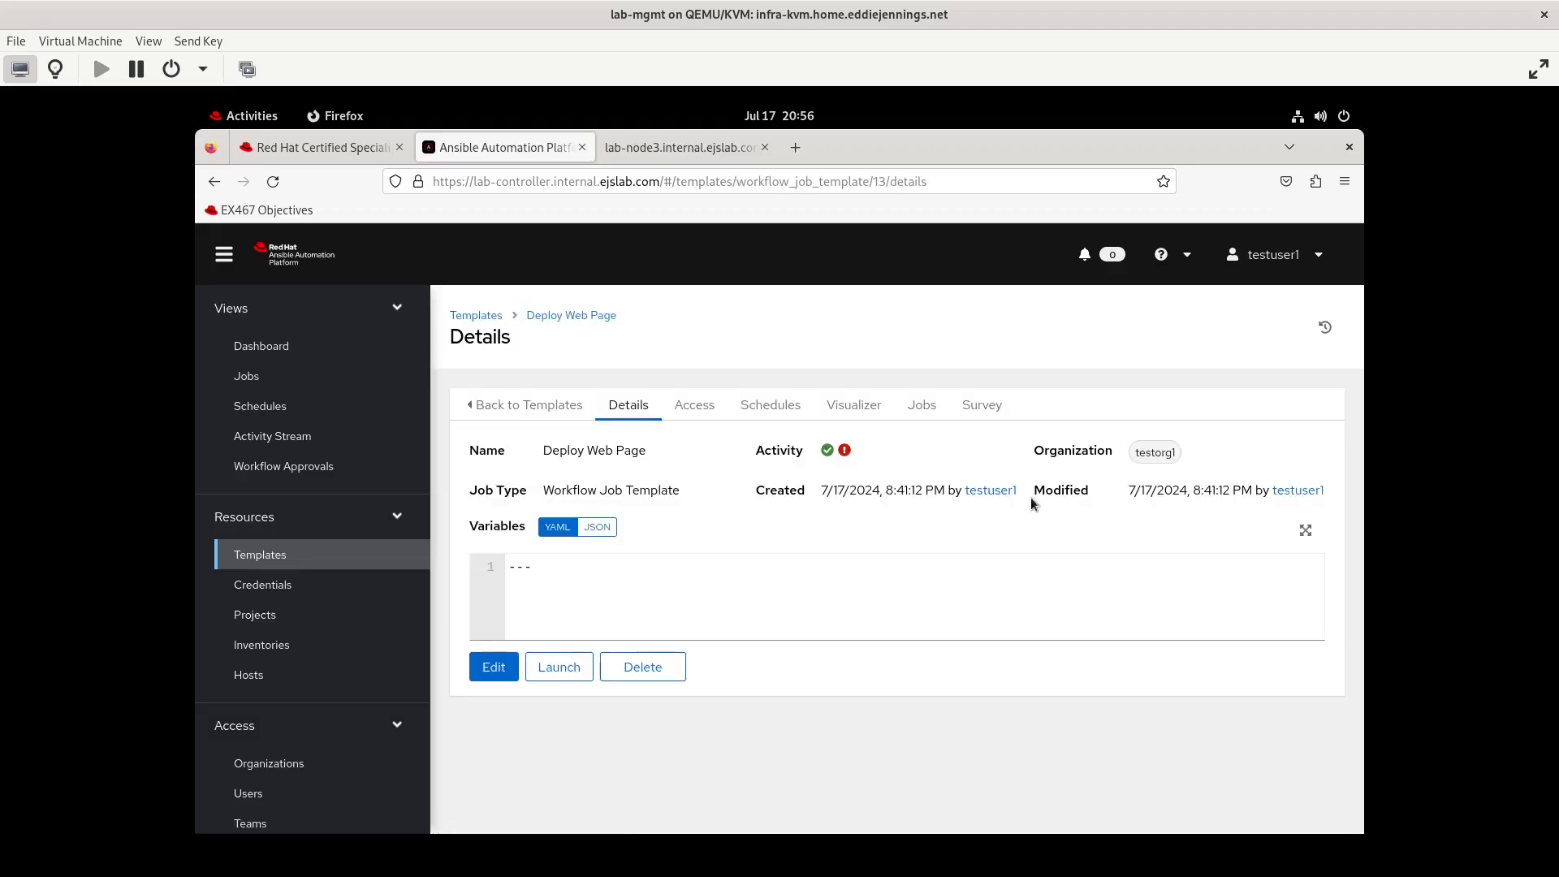
left_click(874, 408)
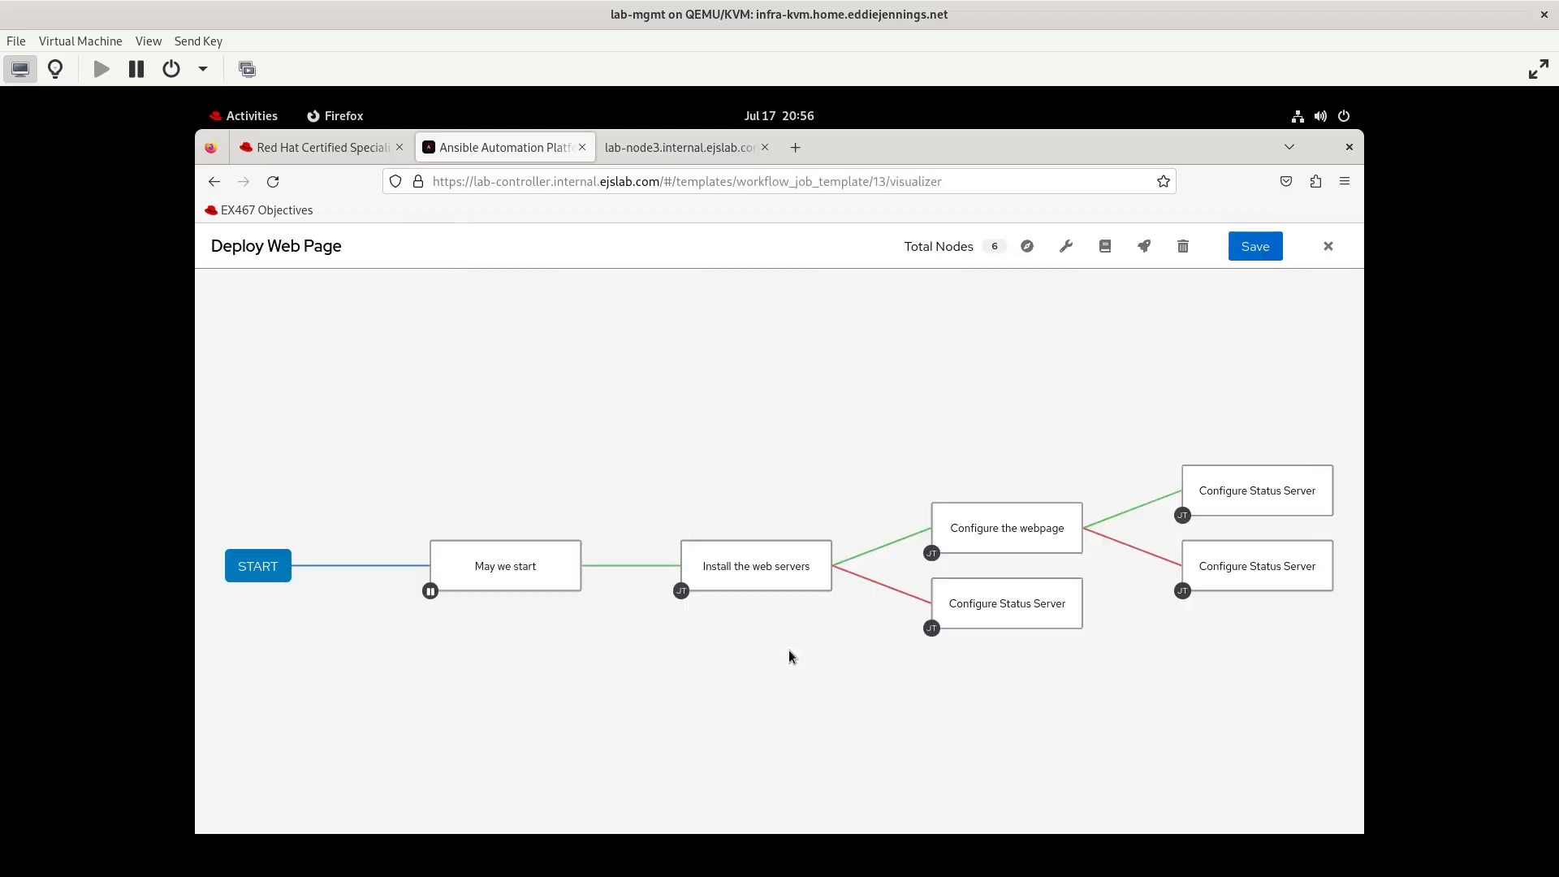
Add a "Configure Status Server" node after "May we start" that runs On Failure, with the survey status "Approval was denied!".
mouse_move(549, 581)
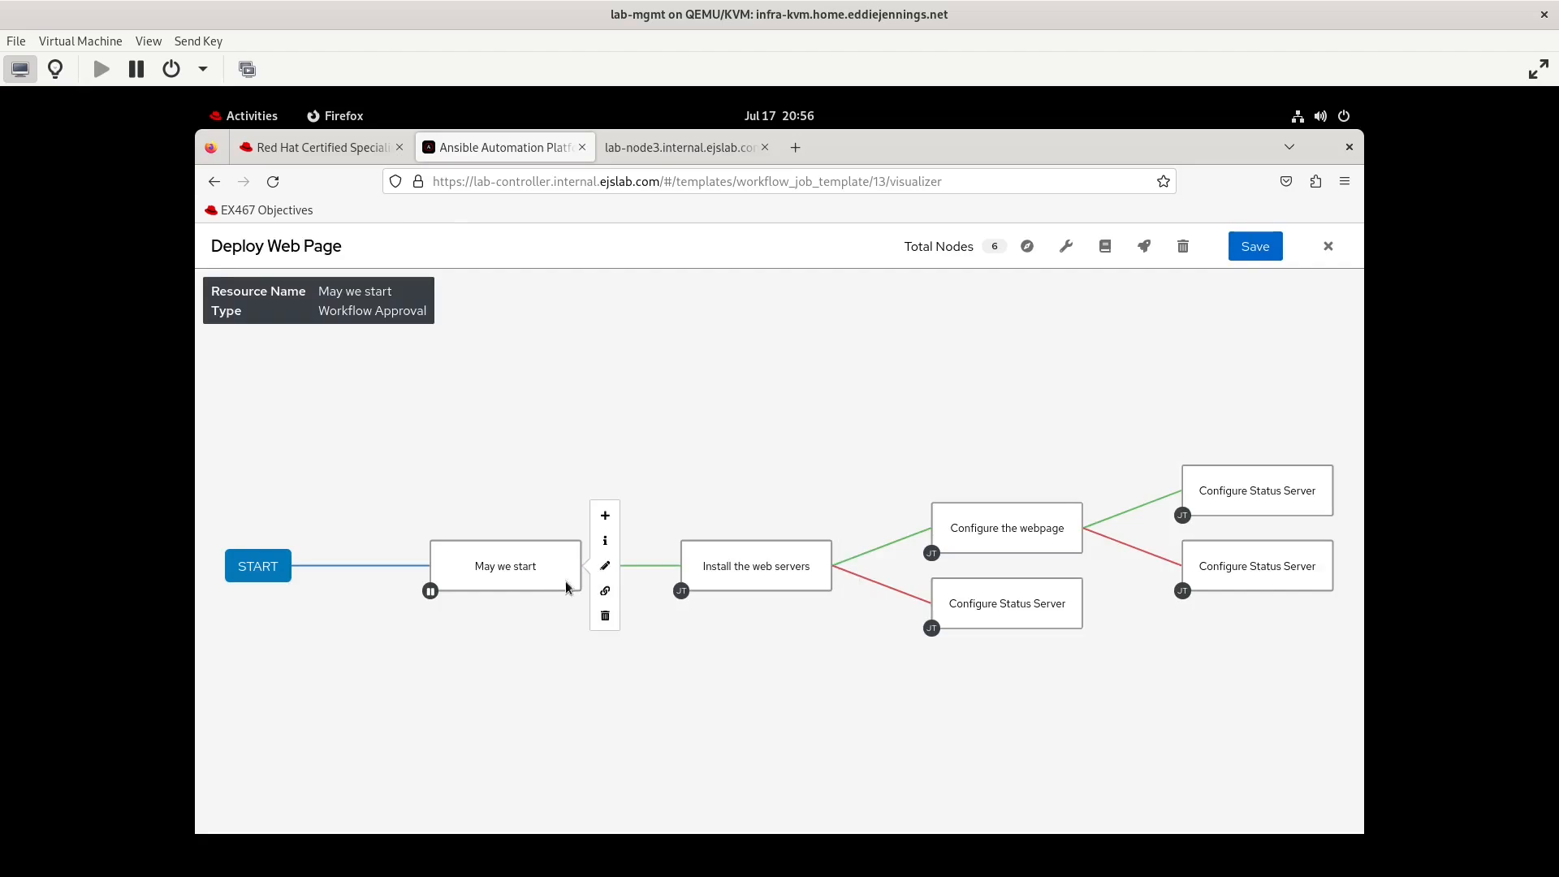
left_click(605, 517)
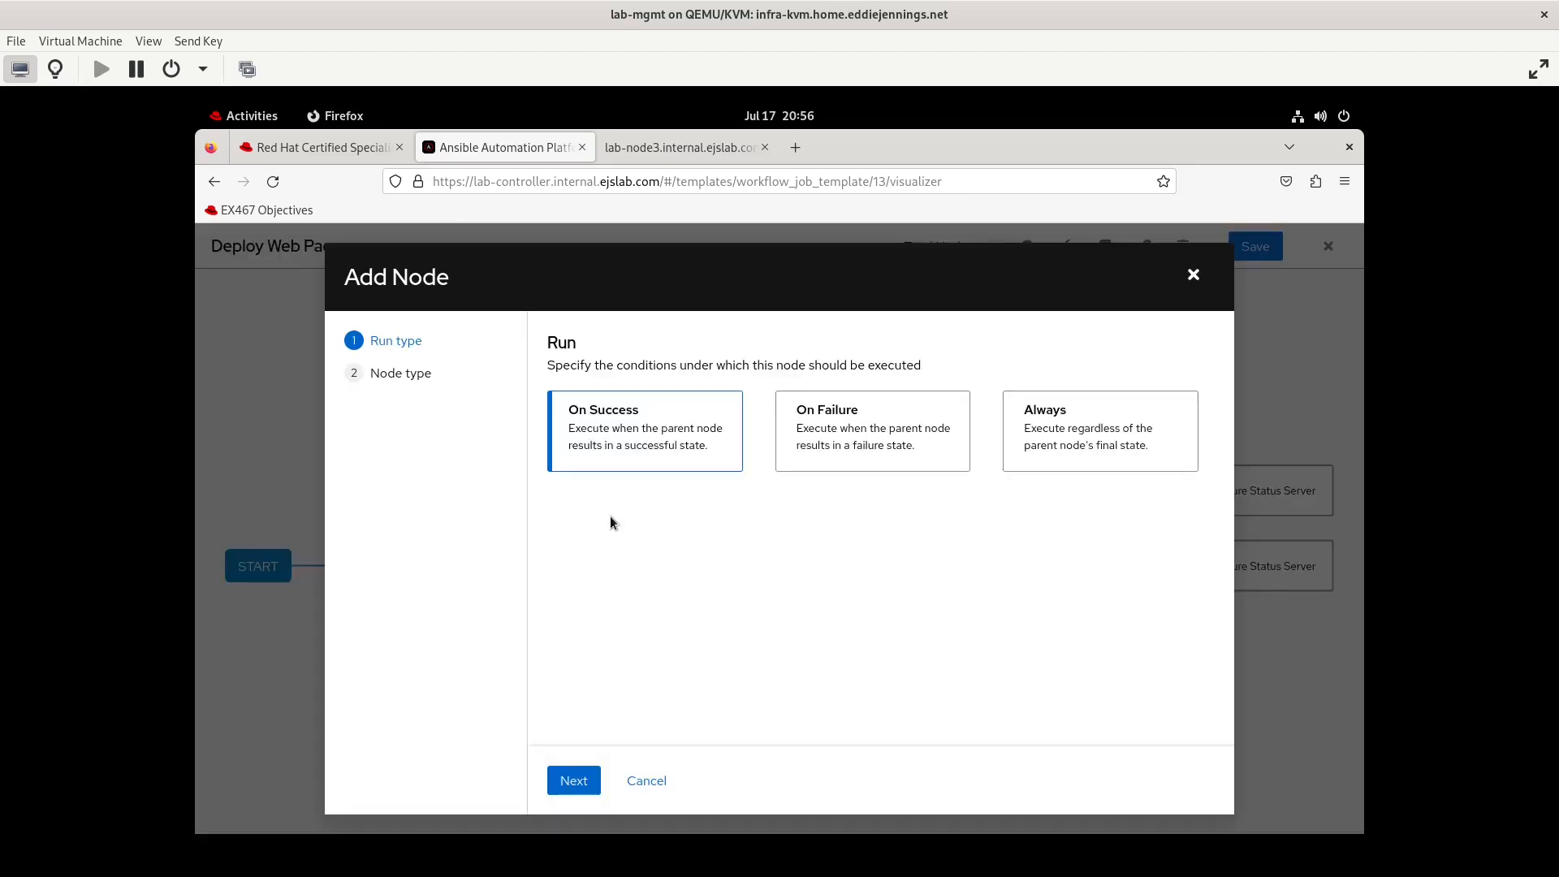
left_click(852, 435)
left_click(574, 780)
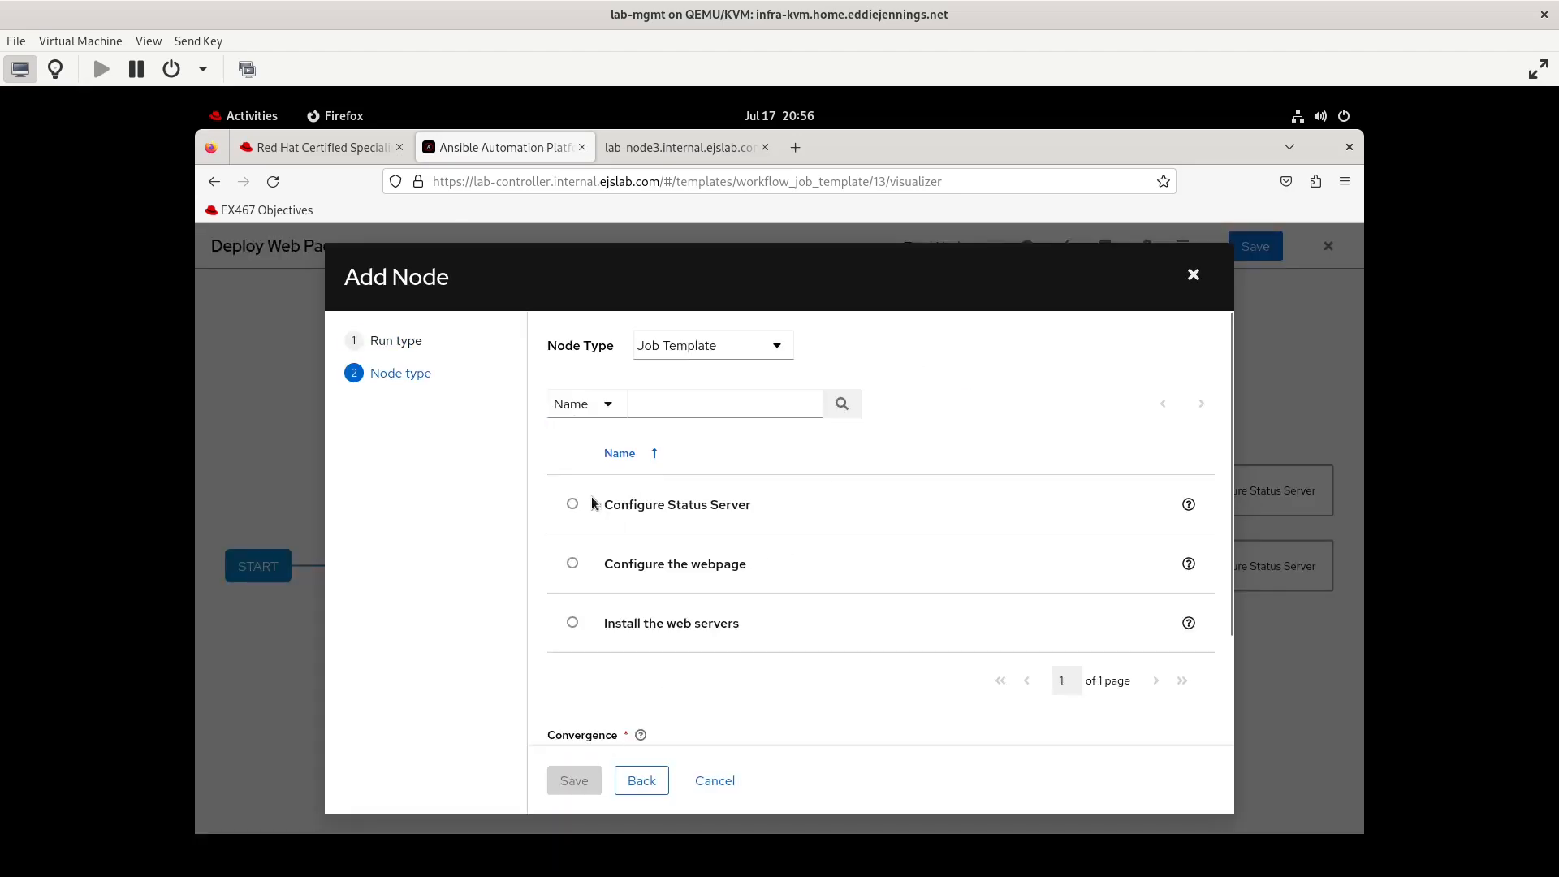
left_click(573, 504)
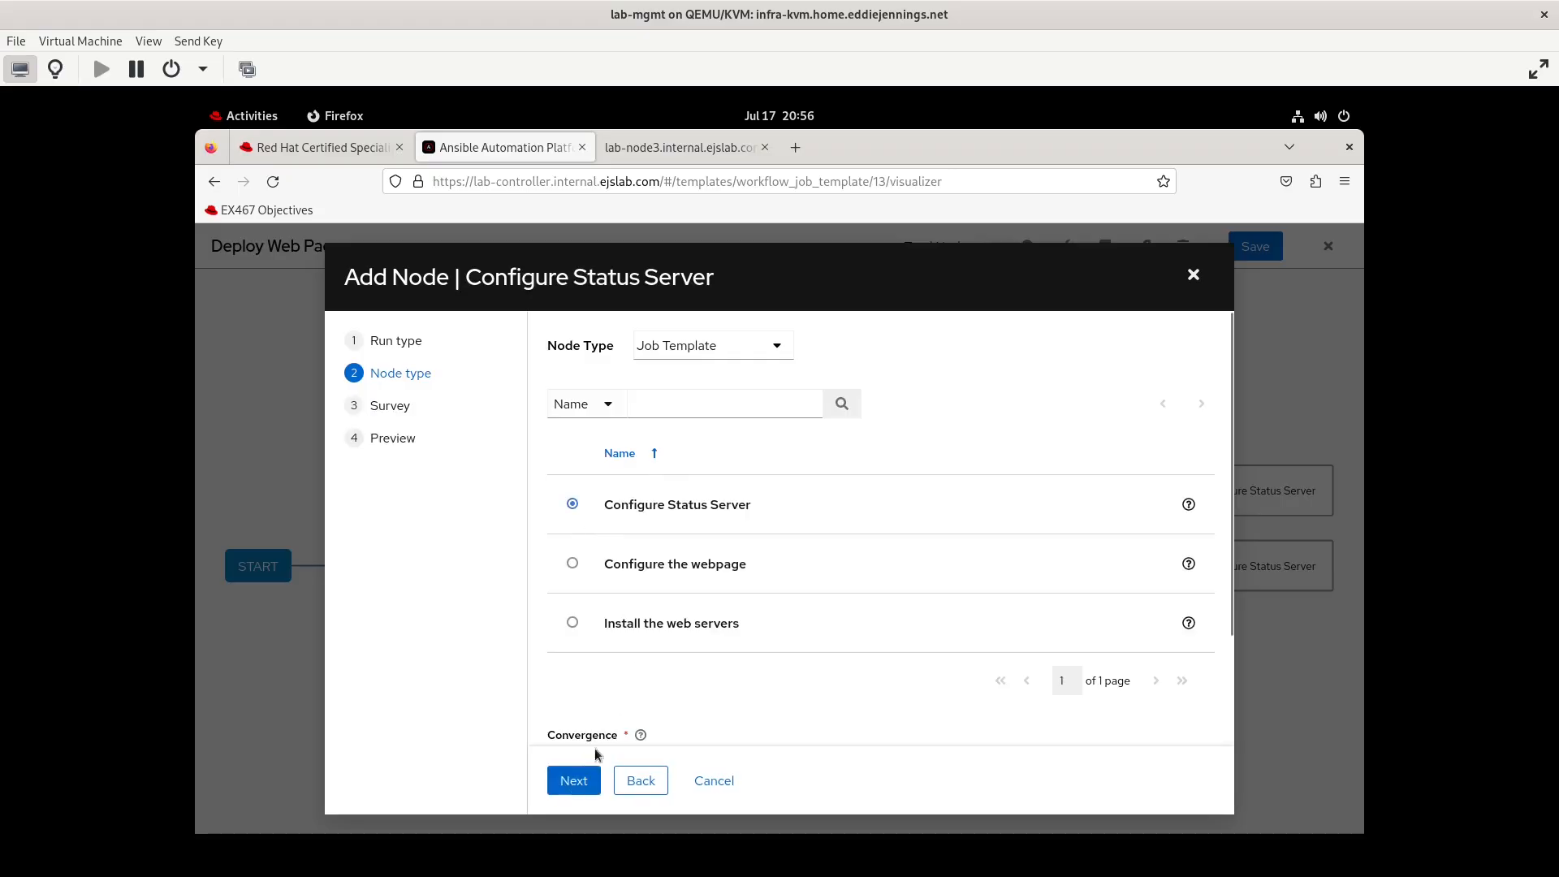
left_click(574, 780)
left_click(1199, 374)
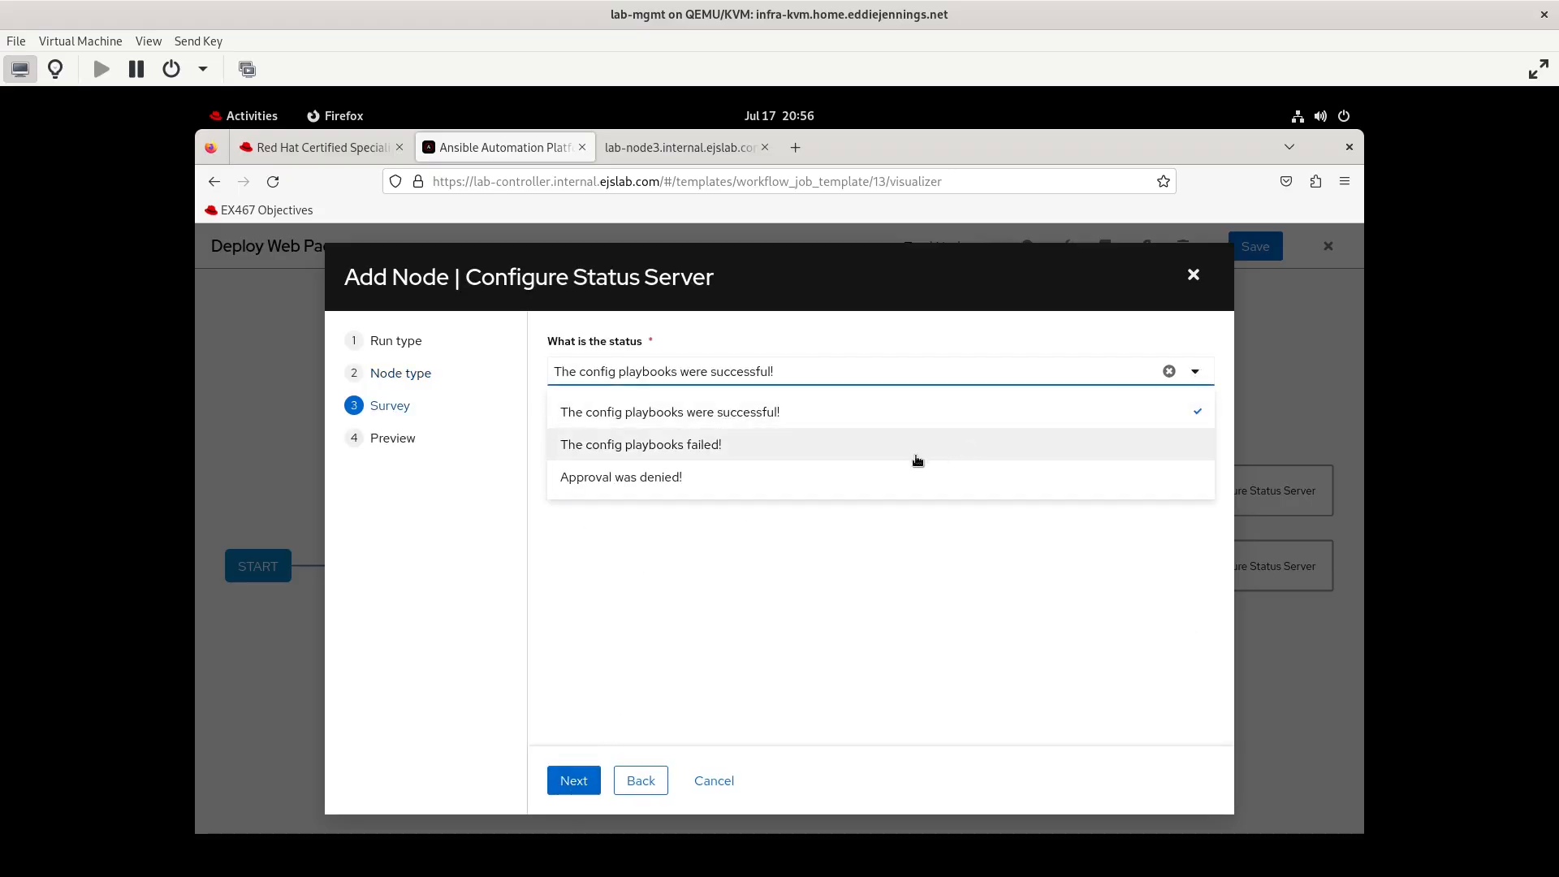
left_click(882, 484)
left_click(574, 780)
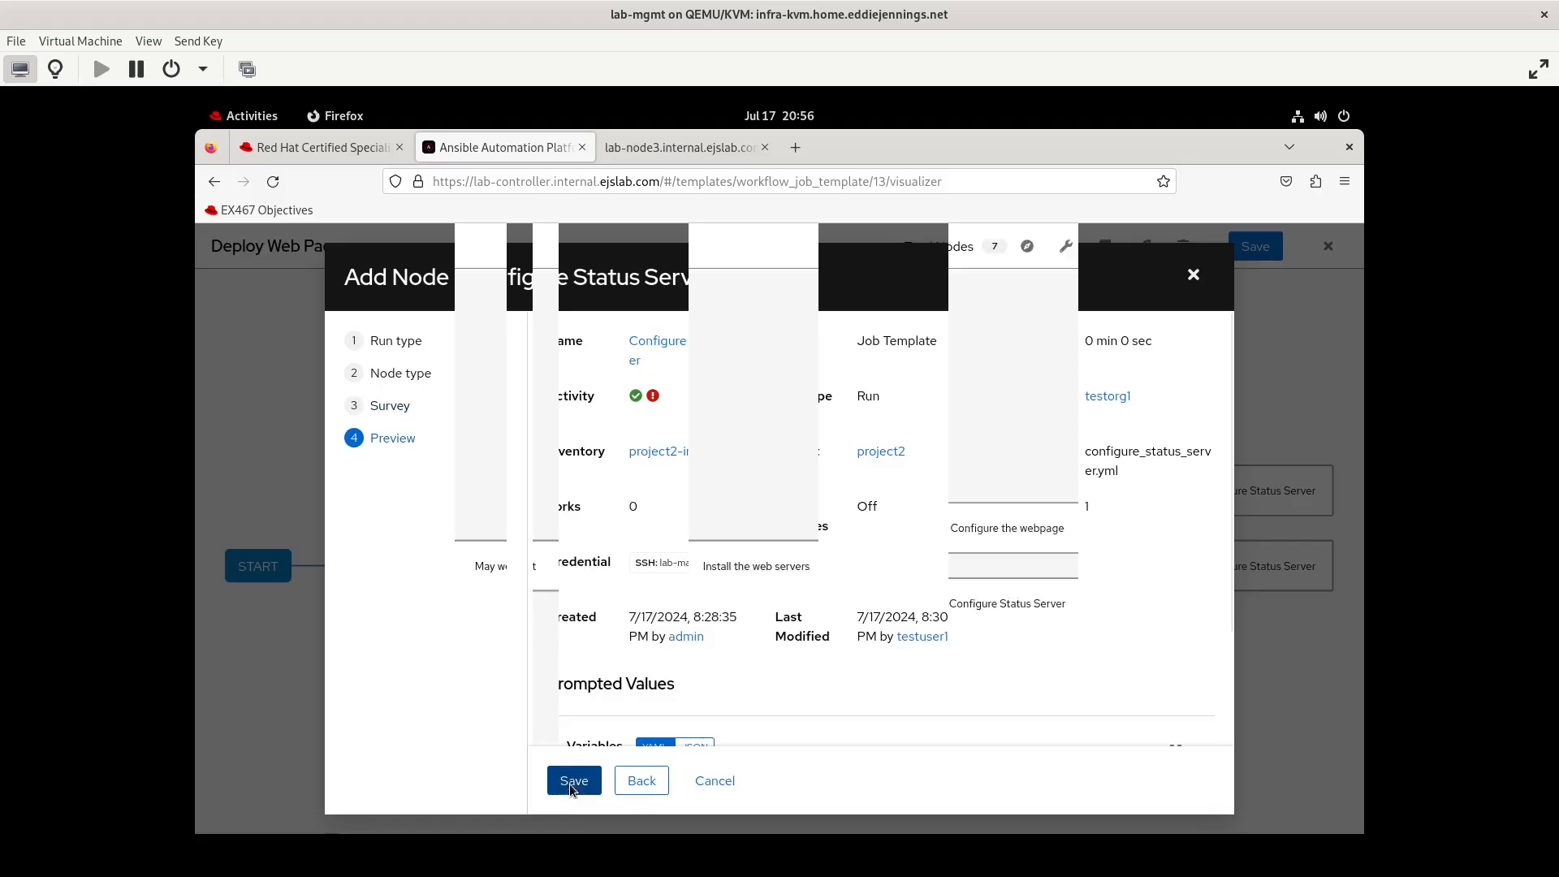
left_click(574, 780)
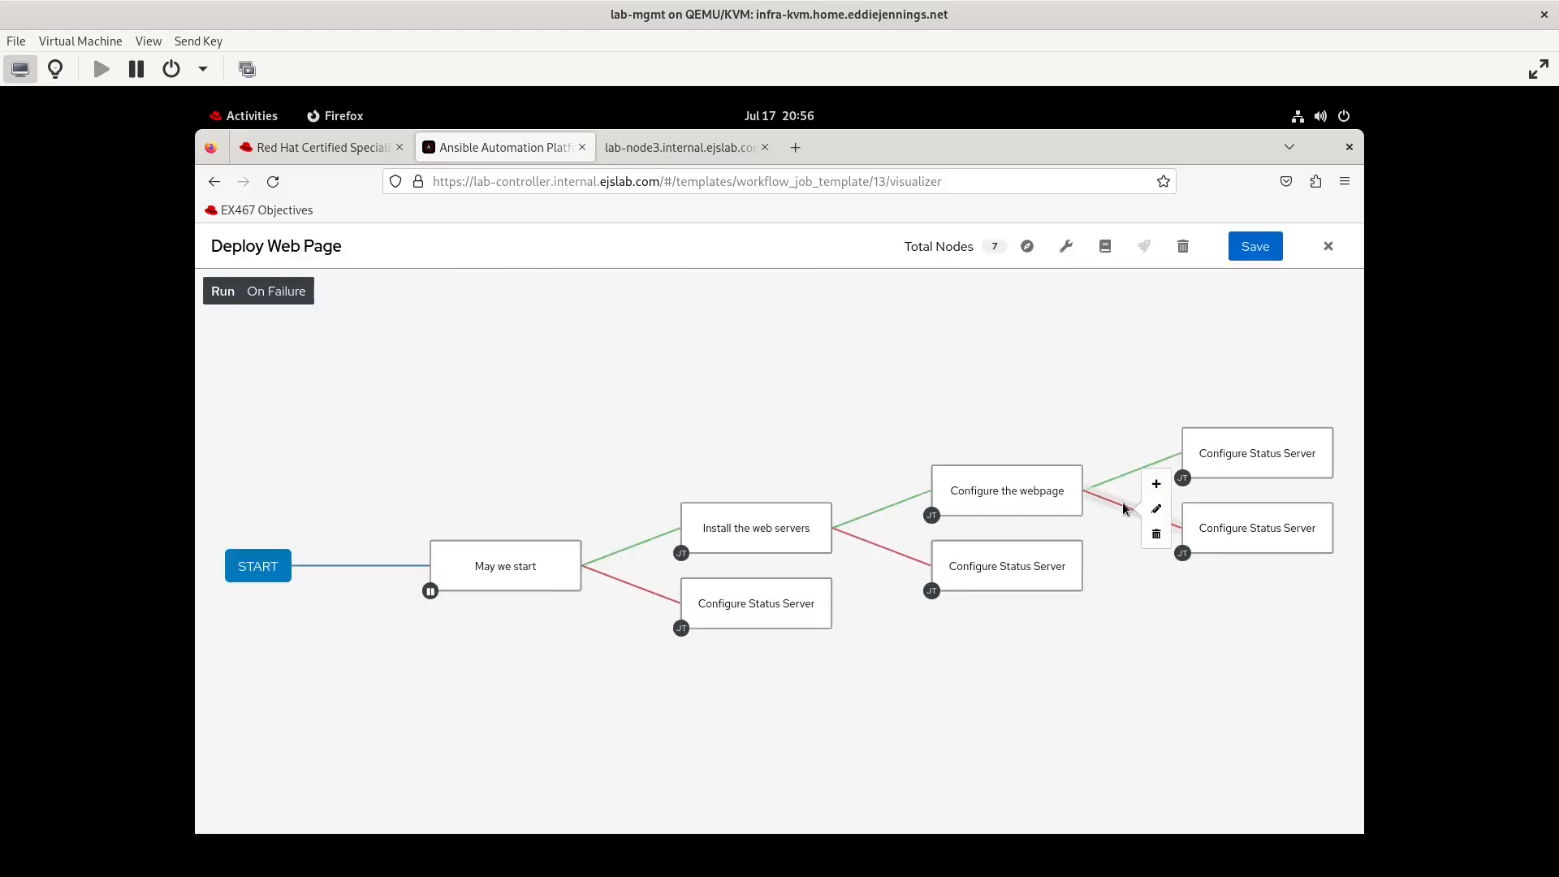
Redirect the On Failure link of "Configure the webpage" to the "Configure Status Server" node used when "Install the web servers" fails, and save the workflow.
left_click(1154, 535)
left_click(625, 598)
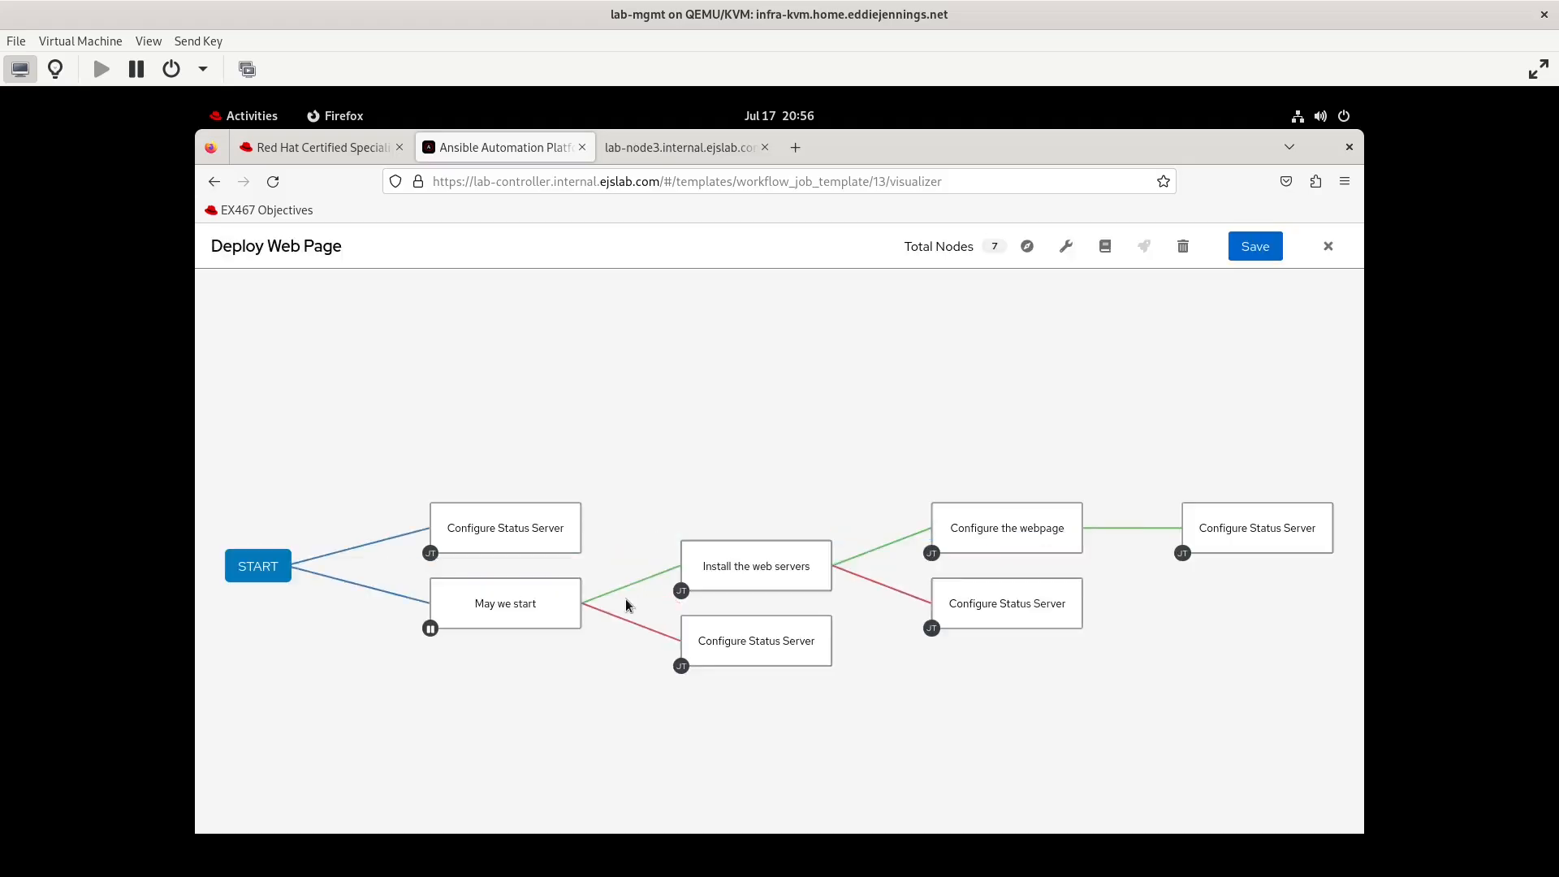
mouse_move(868, 571)
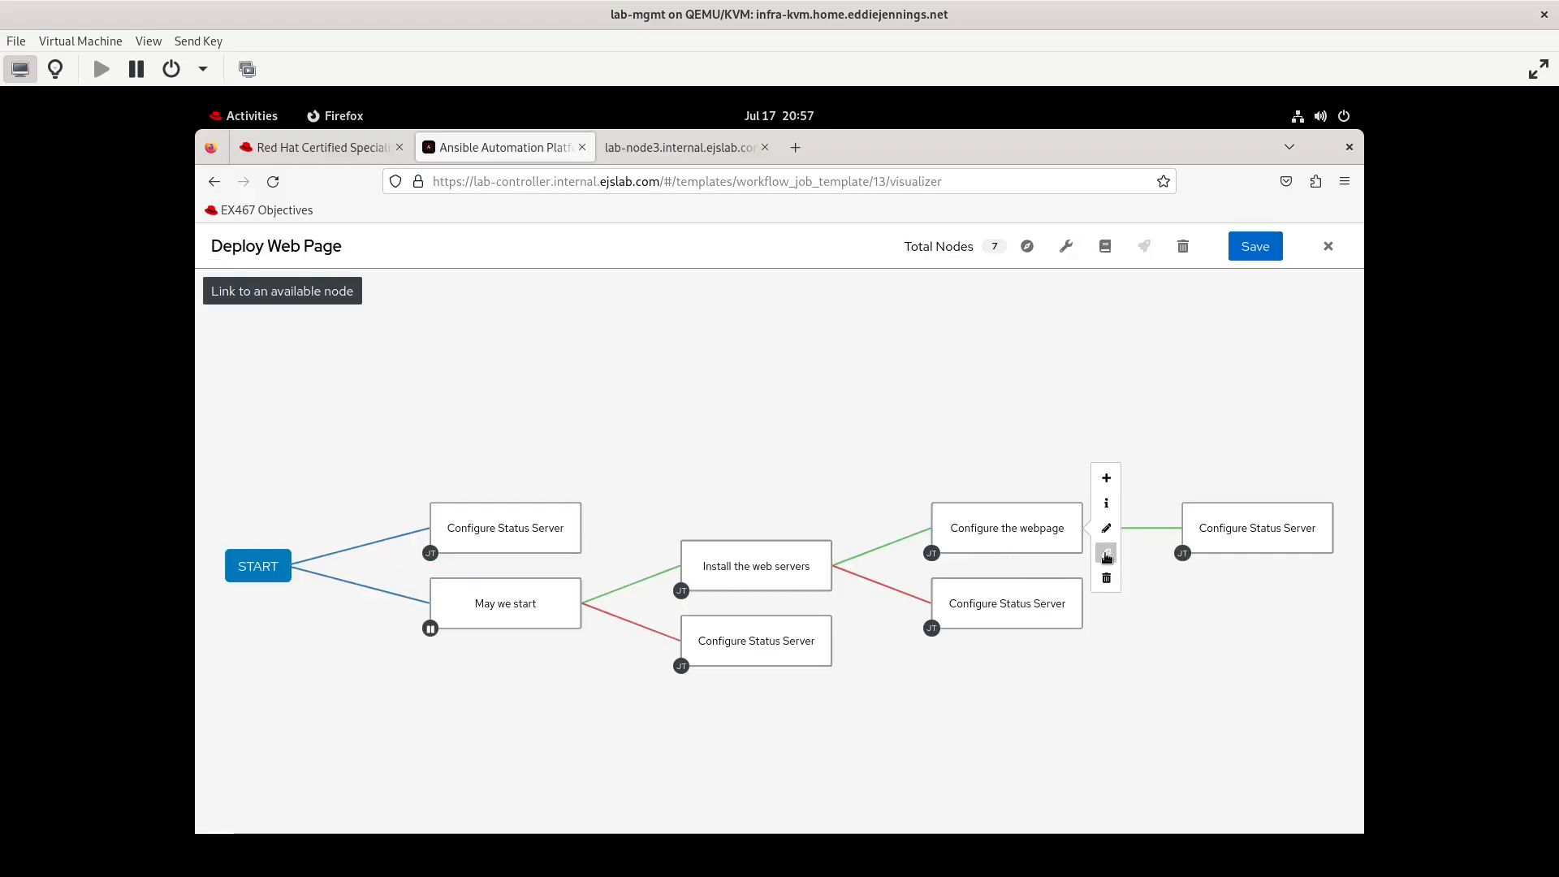
left_click(1104, 554)
left_click(1031, 587)
left_click(955, 532)
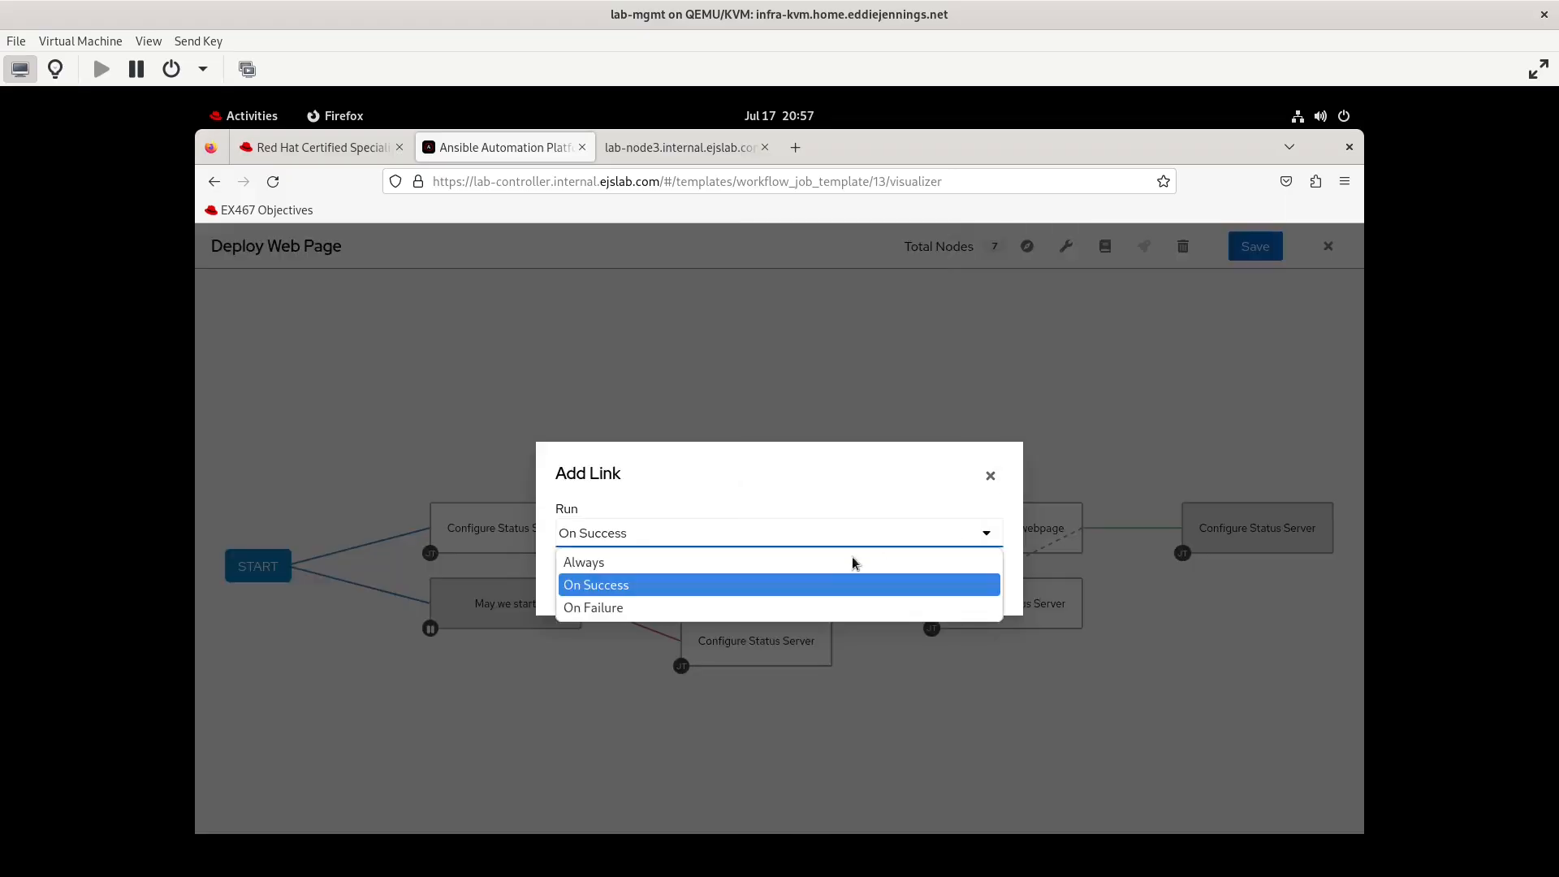
left_click(584, 587)
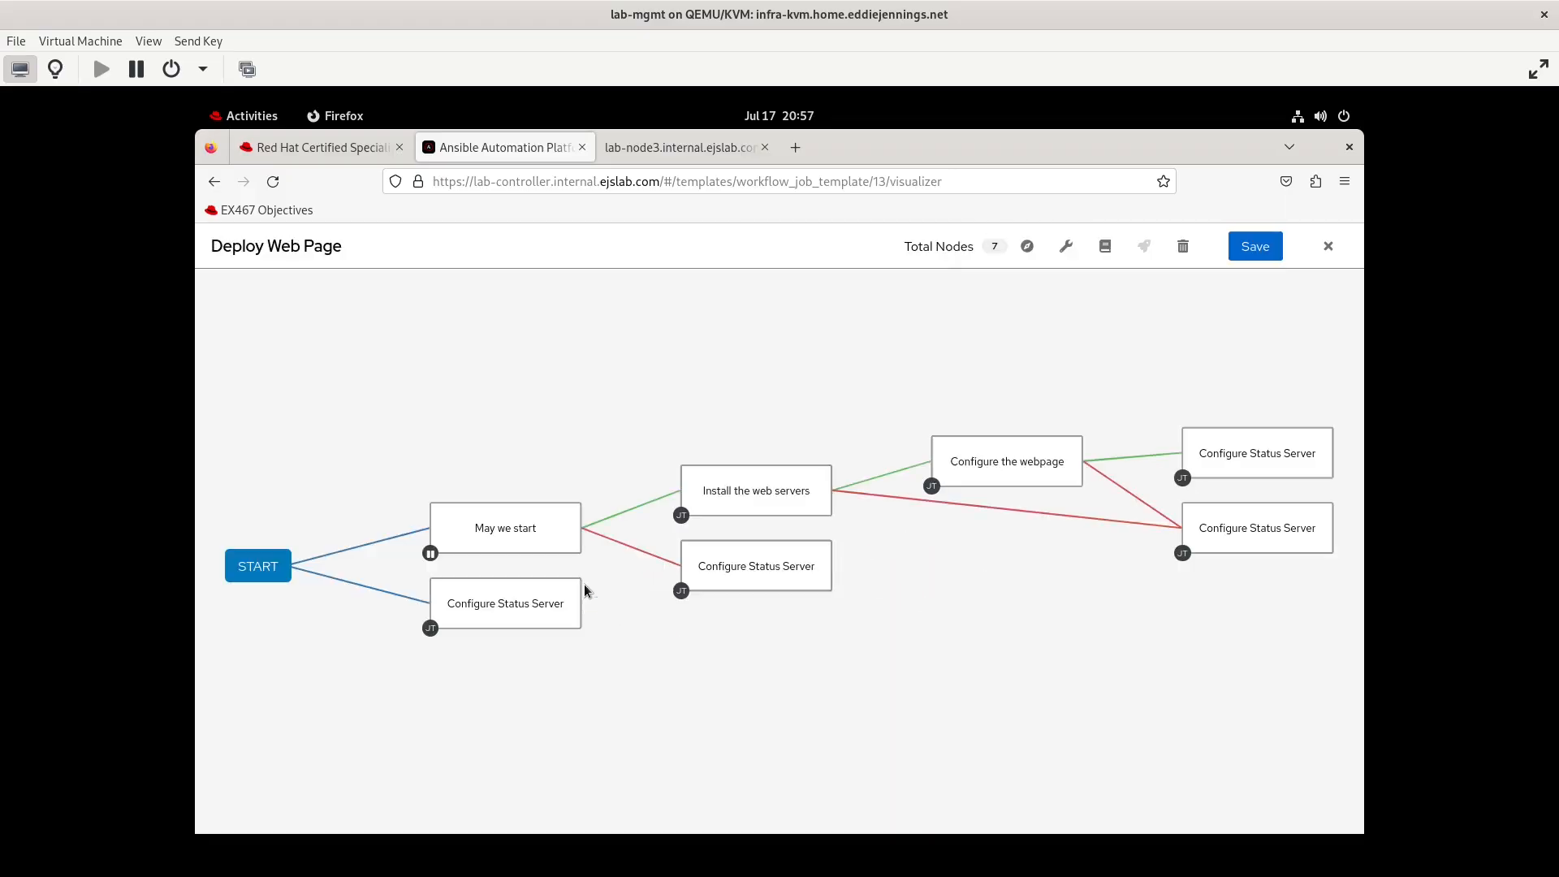
mouse_move(1244, 524)
left_click(1263, 251)
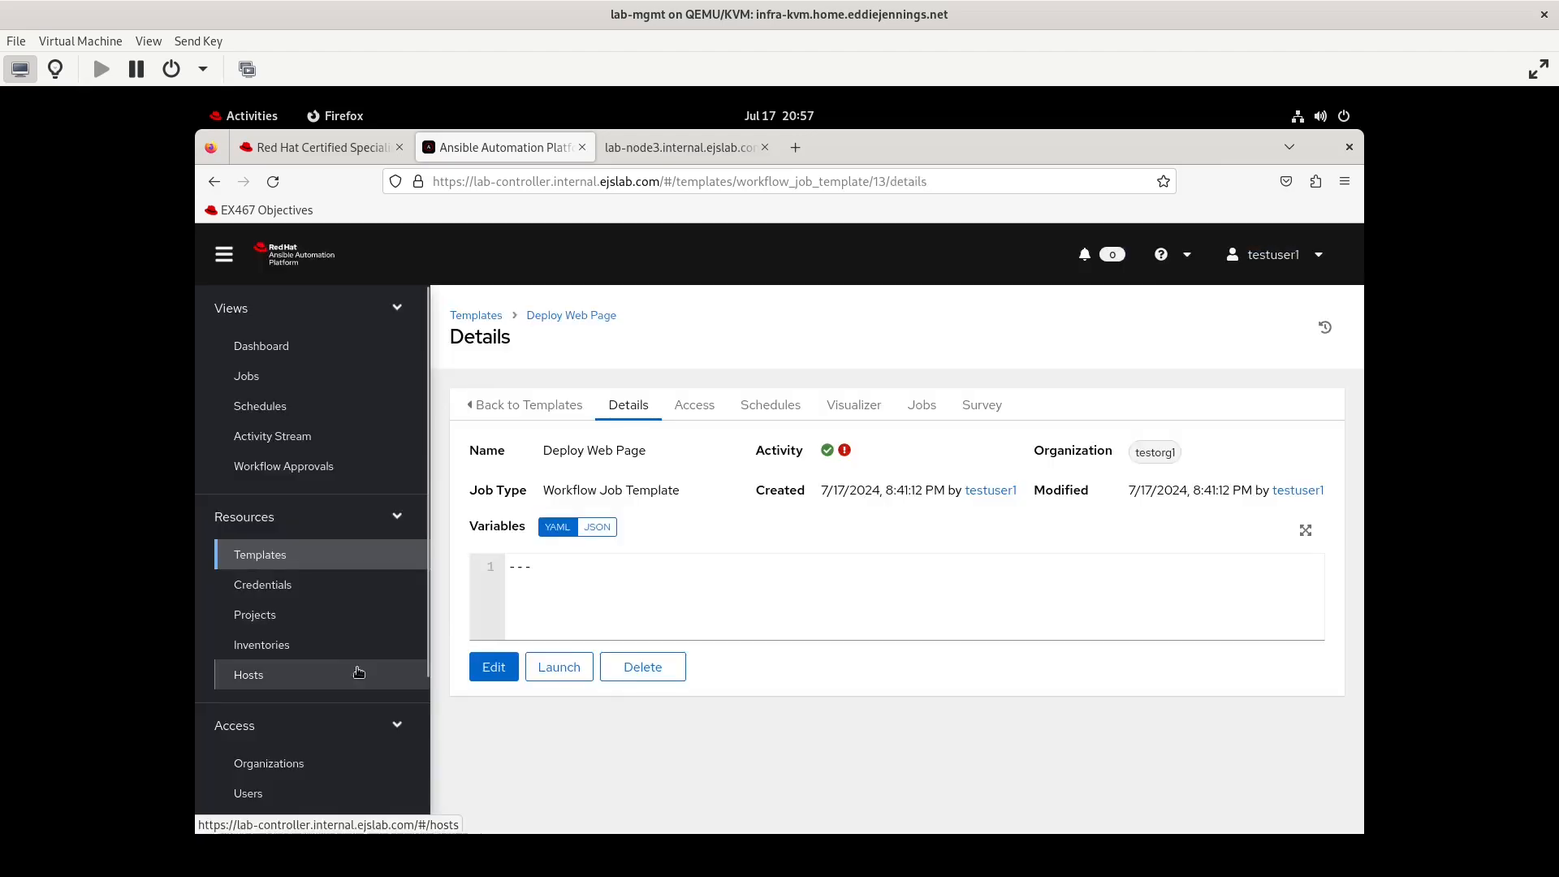
Launch the "Deploy Web Page" workflow and approve its pending "May we start" request.
left_click(559, 667)
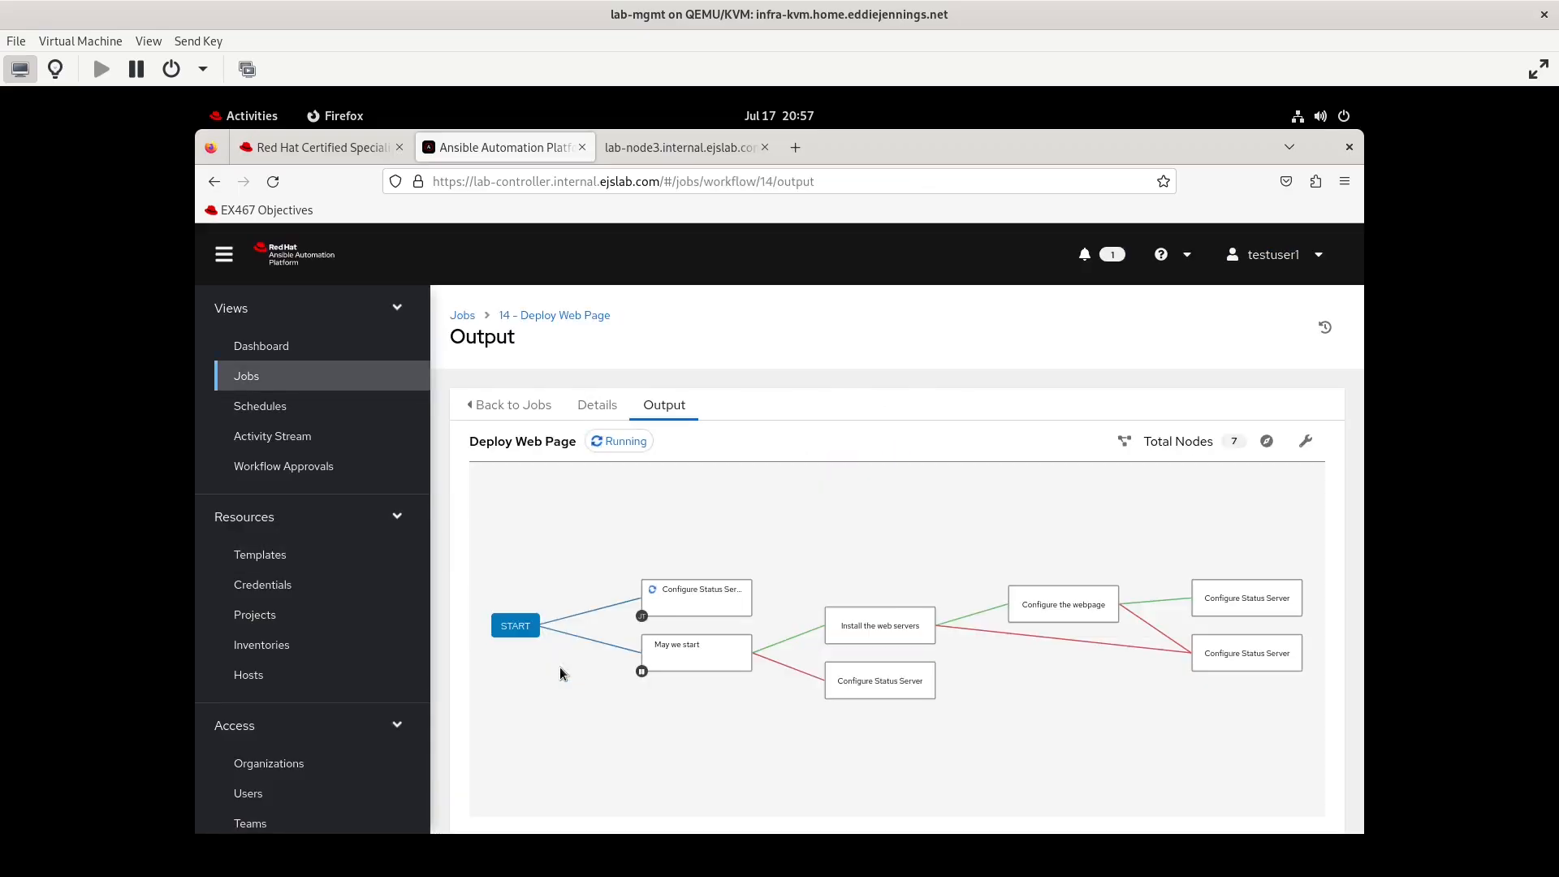
left_click(1111, 257)
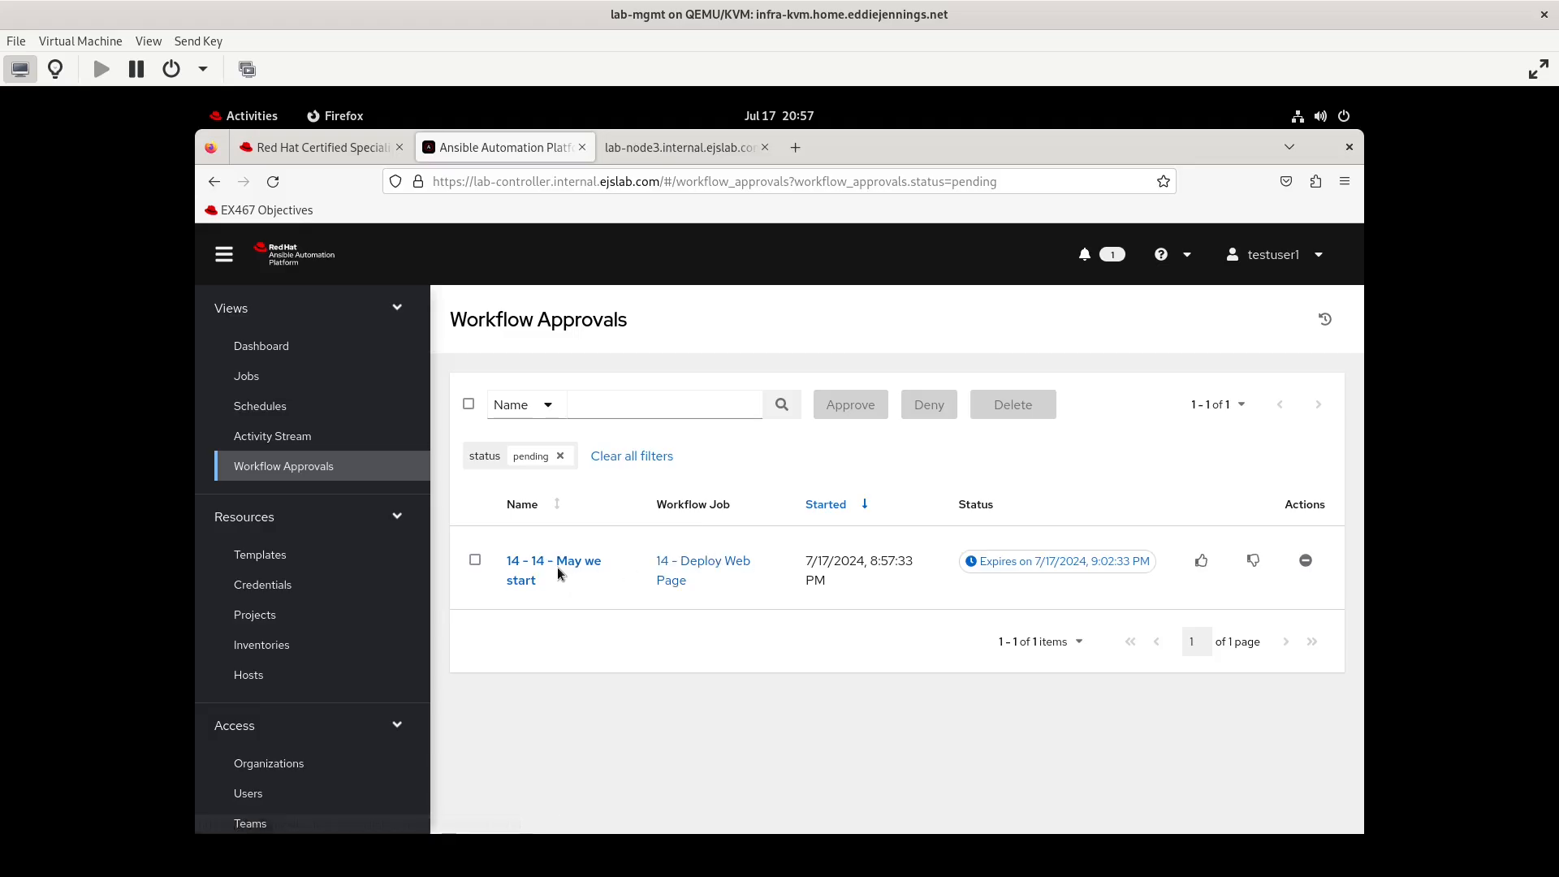
left_click(1202, 562)
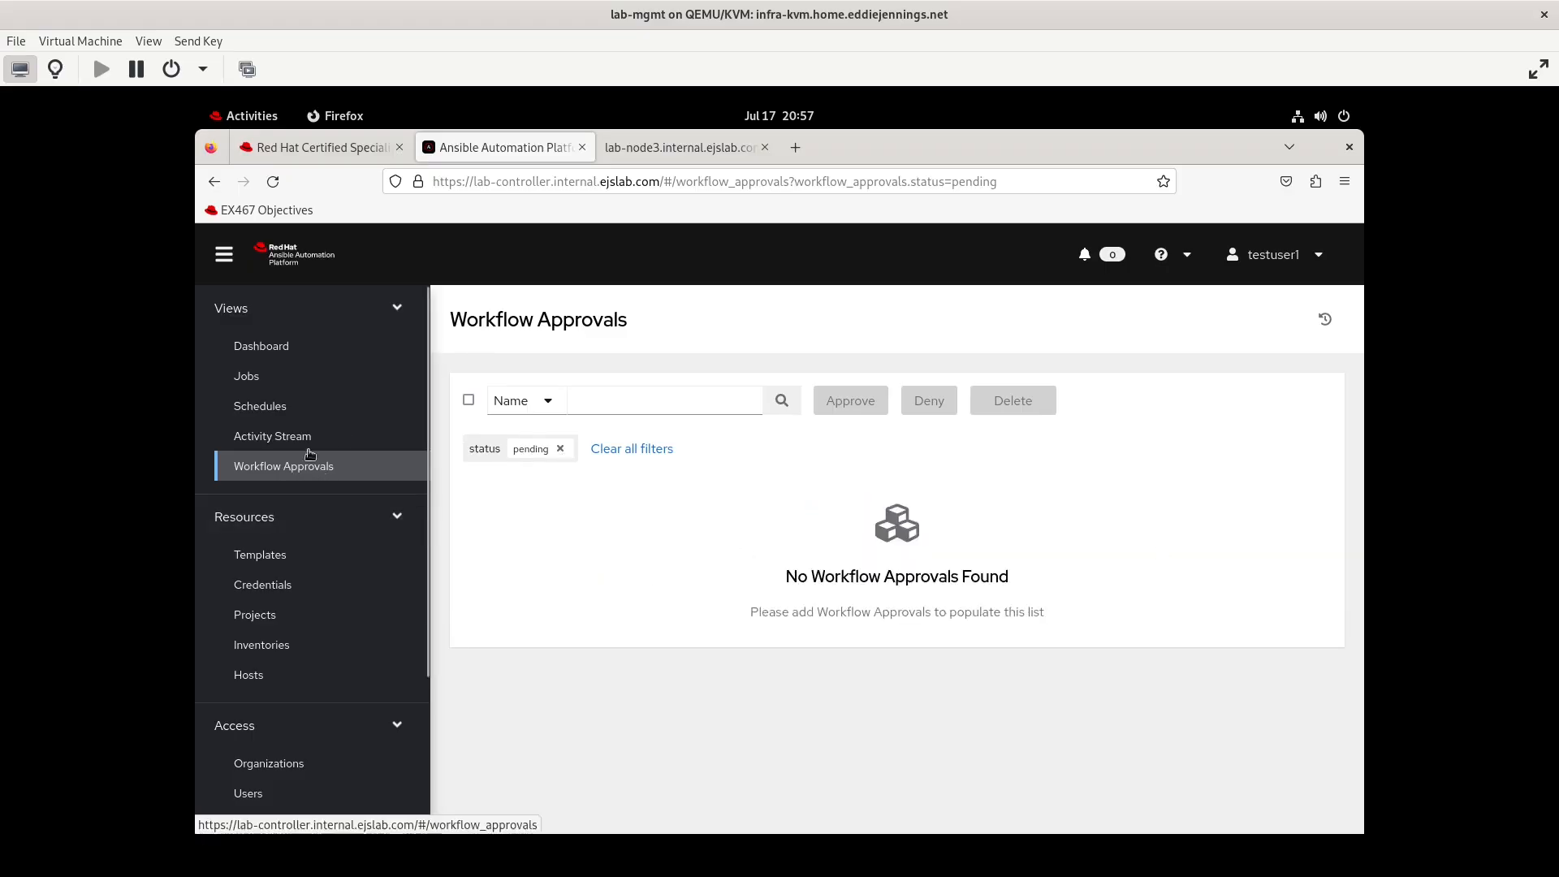
Check the progress of the running "Deploy Web Page" workflow job and view the lab-node3 status page.
left_click(247, 374)
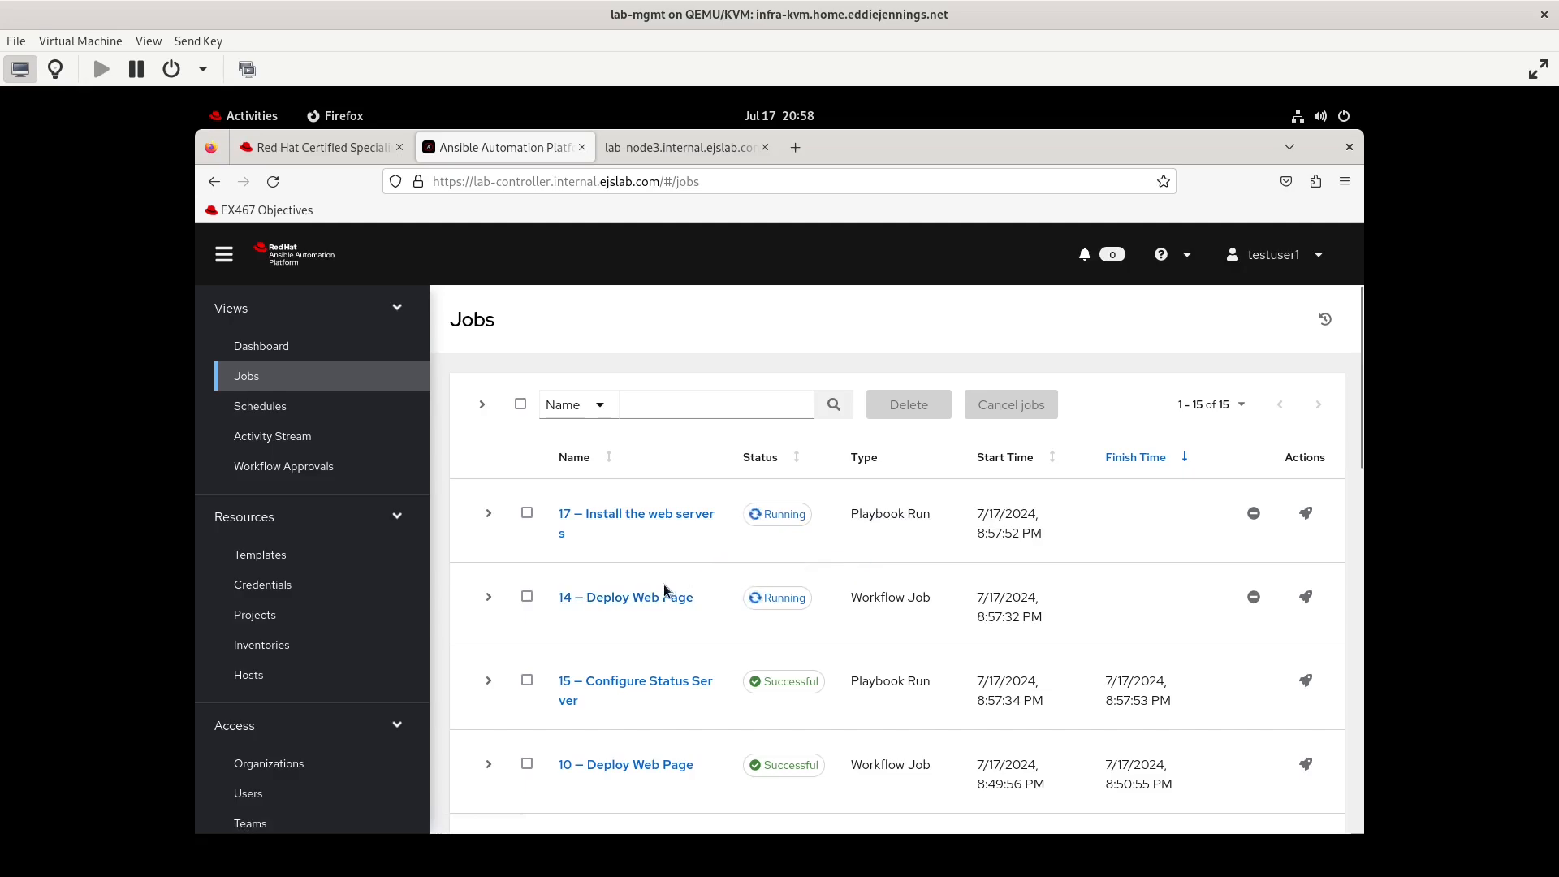
left_click(647, 598)
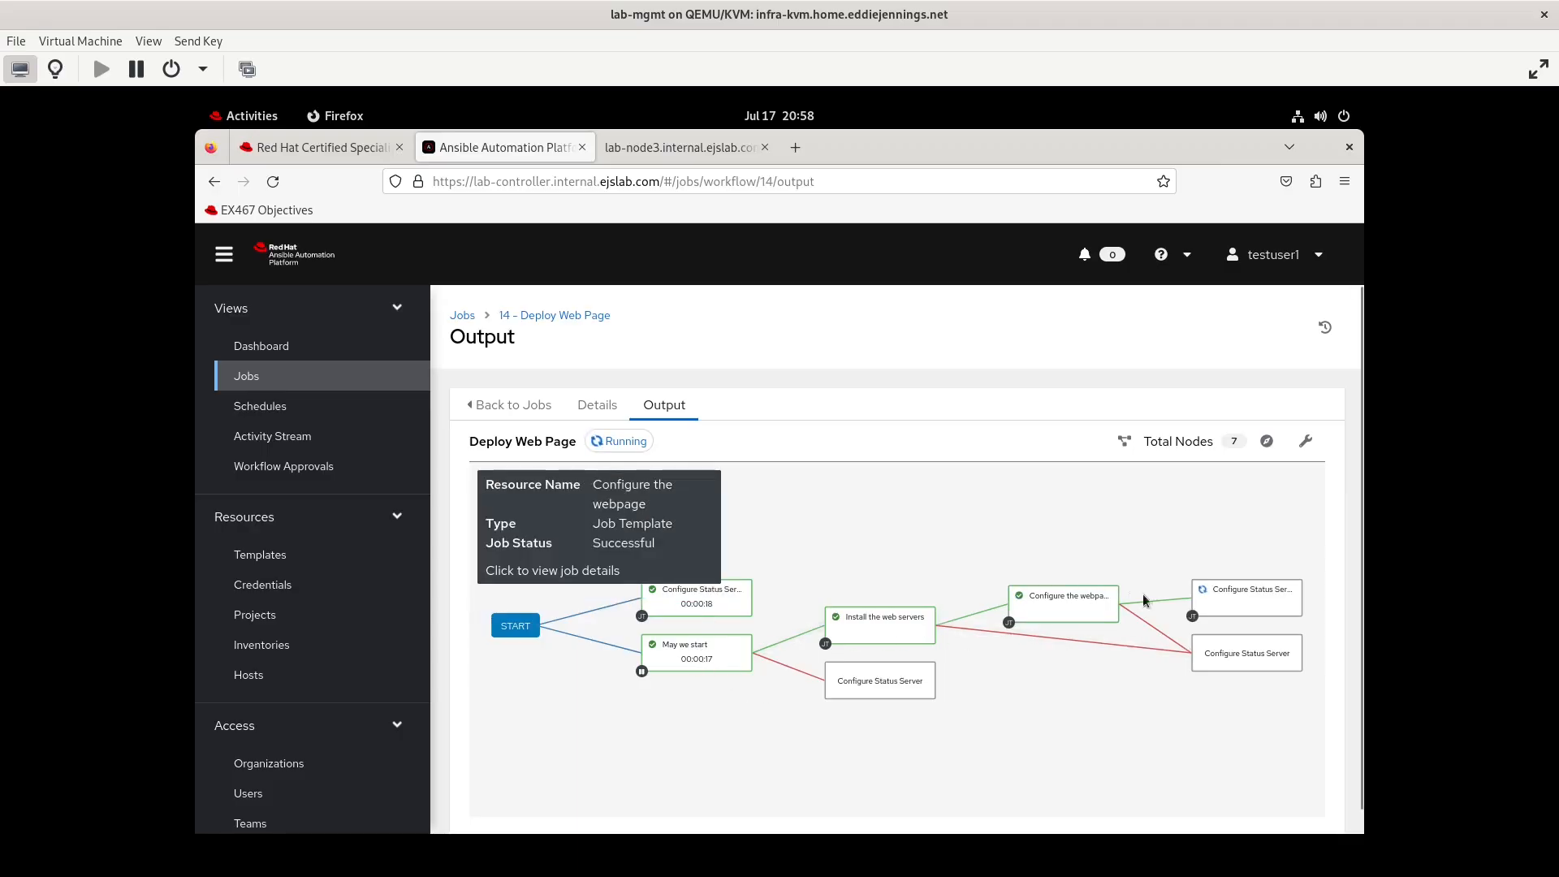
left_click(698, 149)
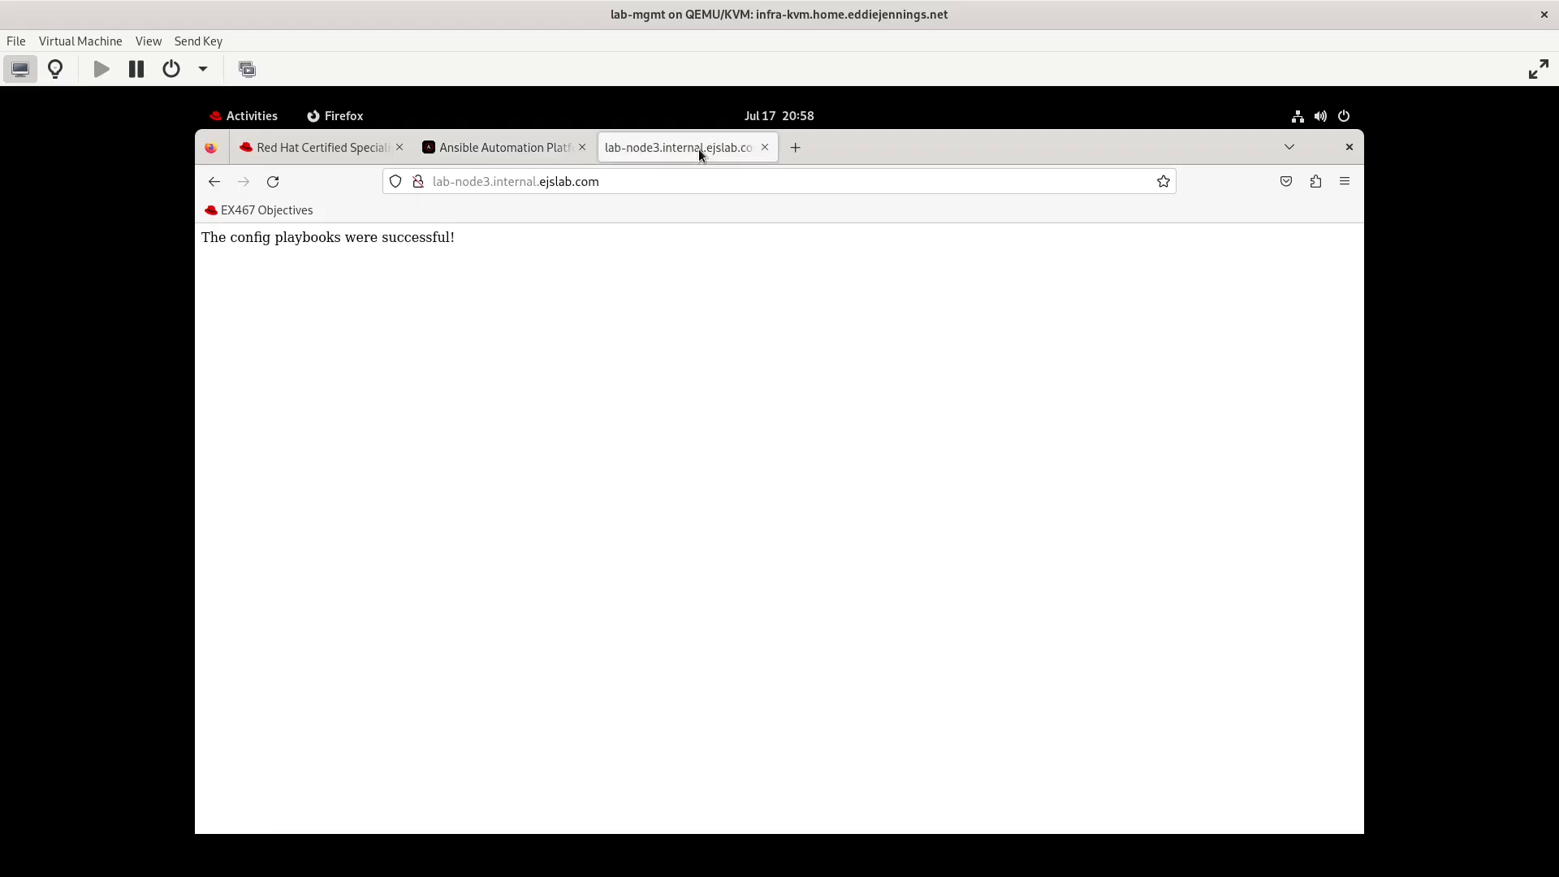
Refresh the lab-node3 status page and return to the "Deploy Web Page" workflow job output.
left_click(273, 182)
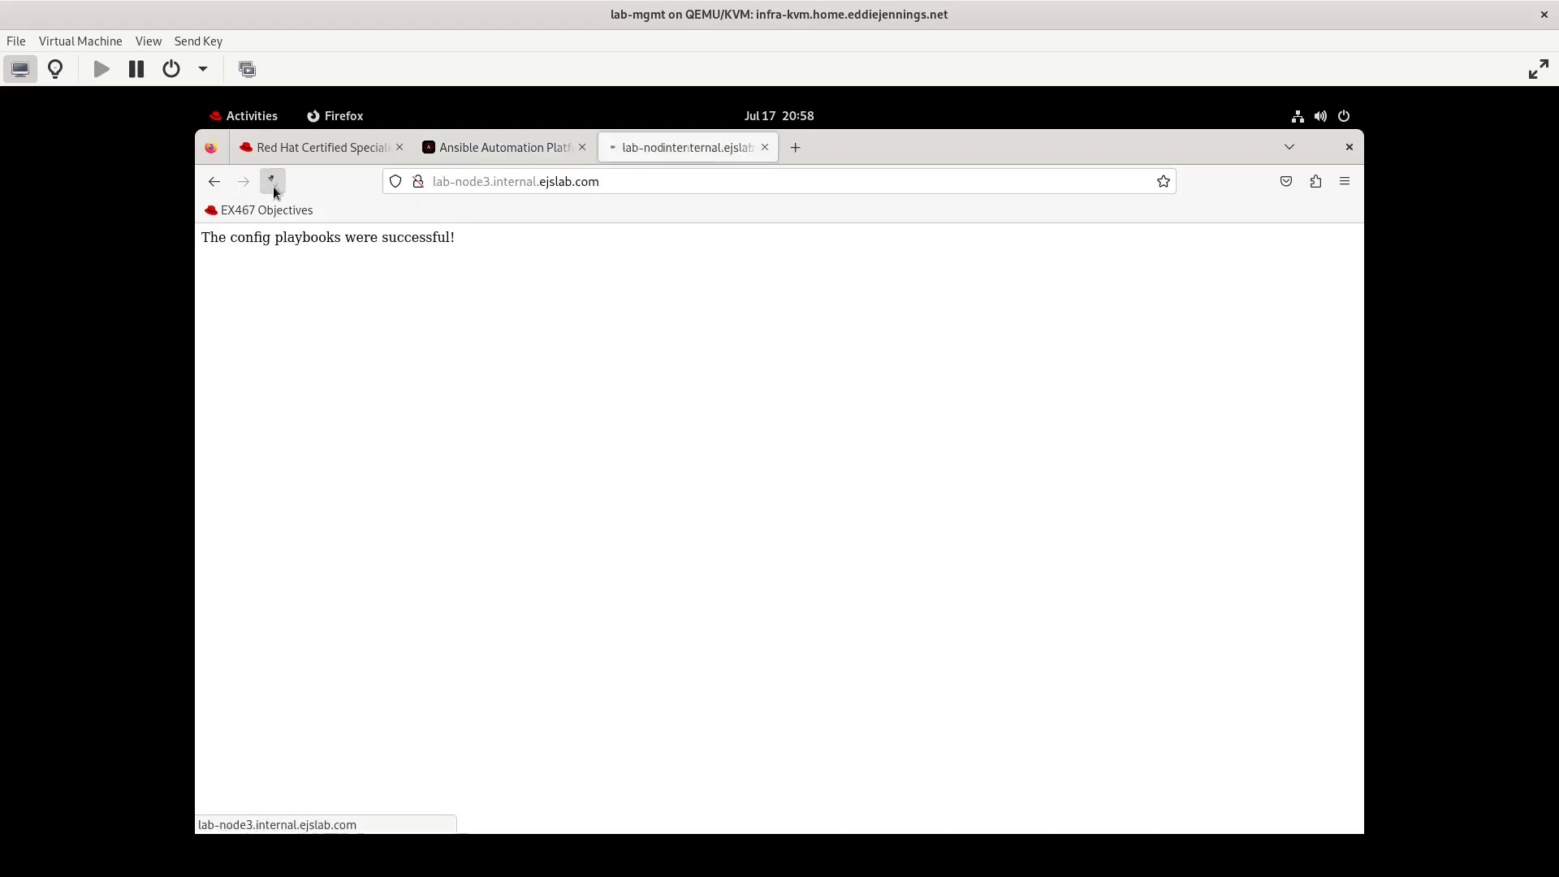
left_click(511, 150)
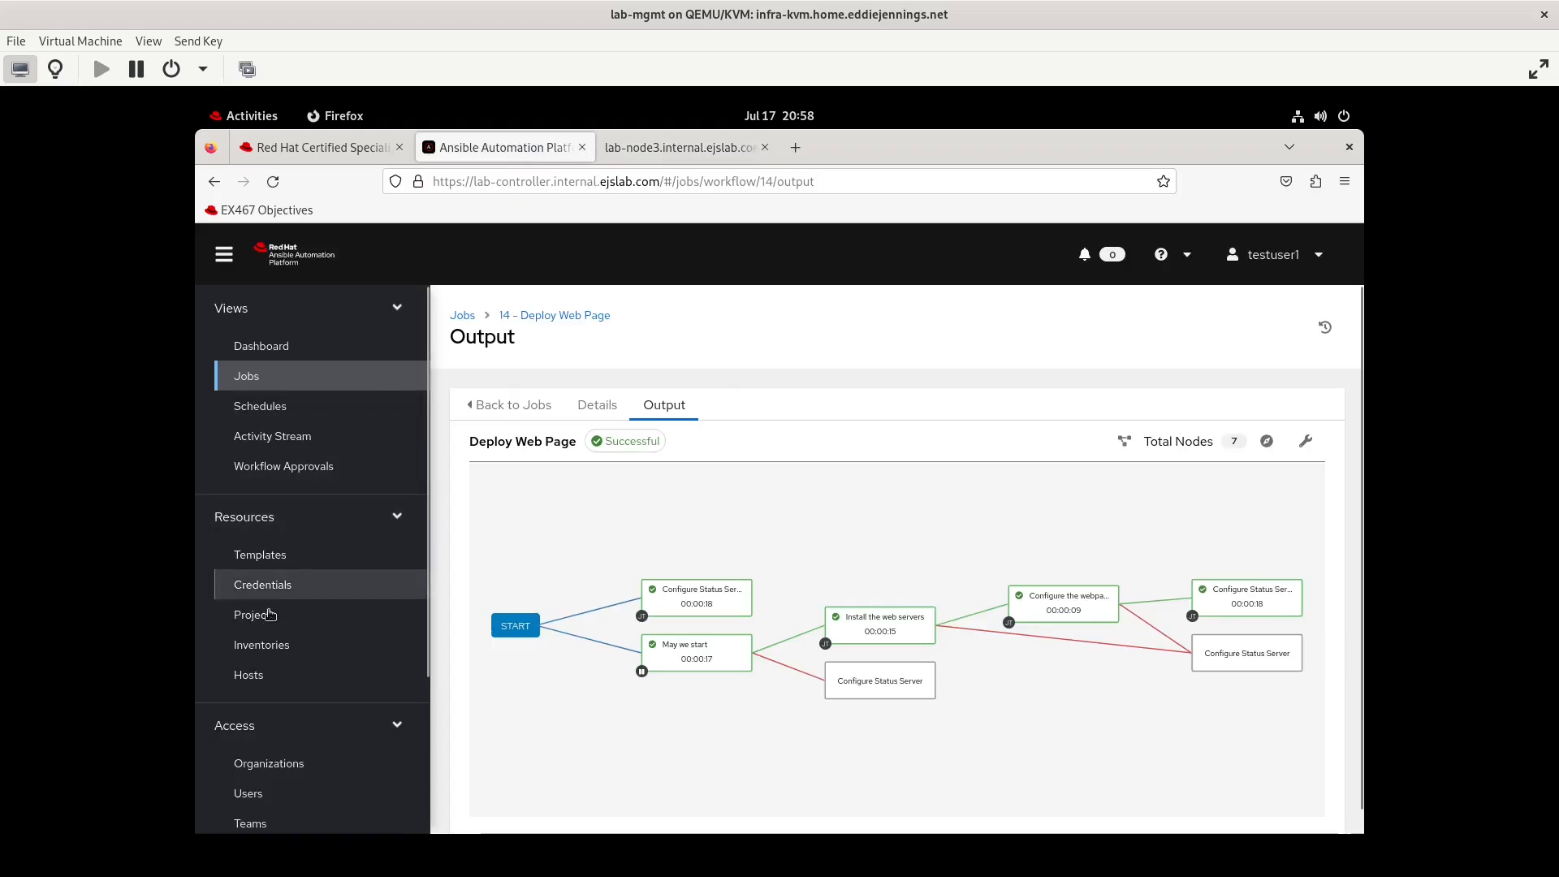
Delete the "Configure Status Server" node linked directly to START in the "Deploy Web Page" workflow and save the workflow.
left_click(292, 566)
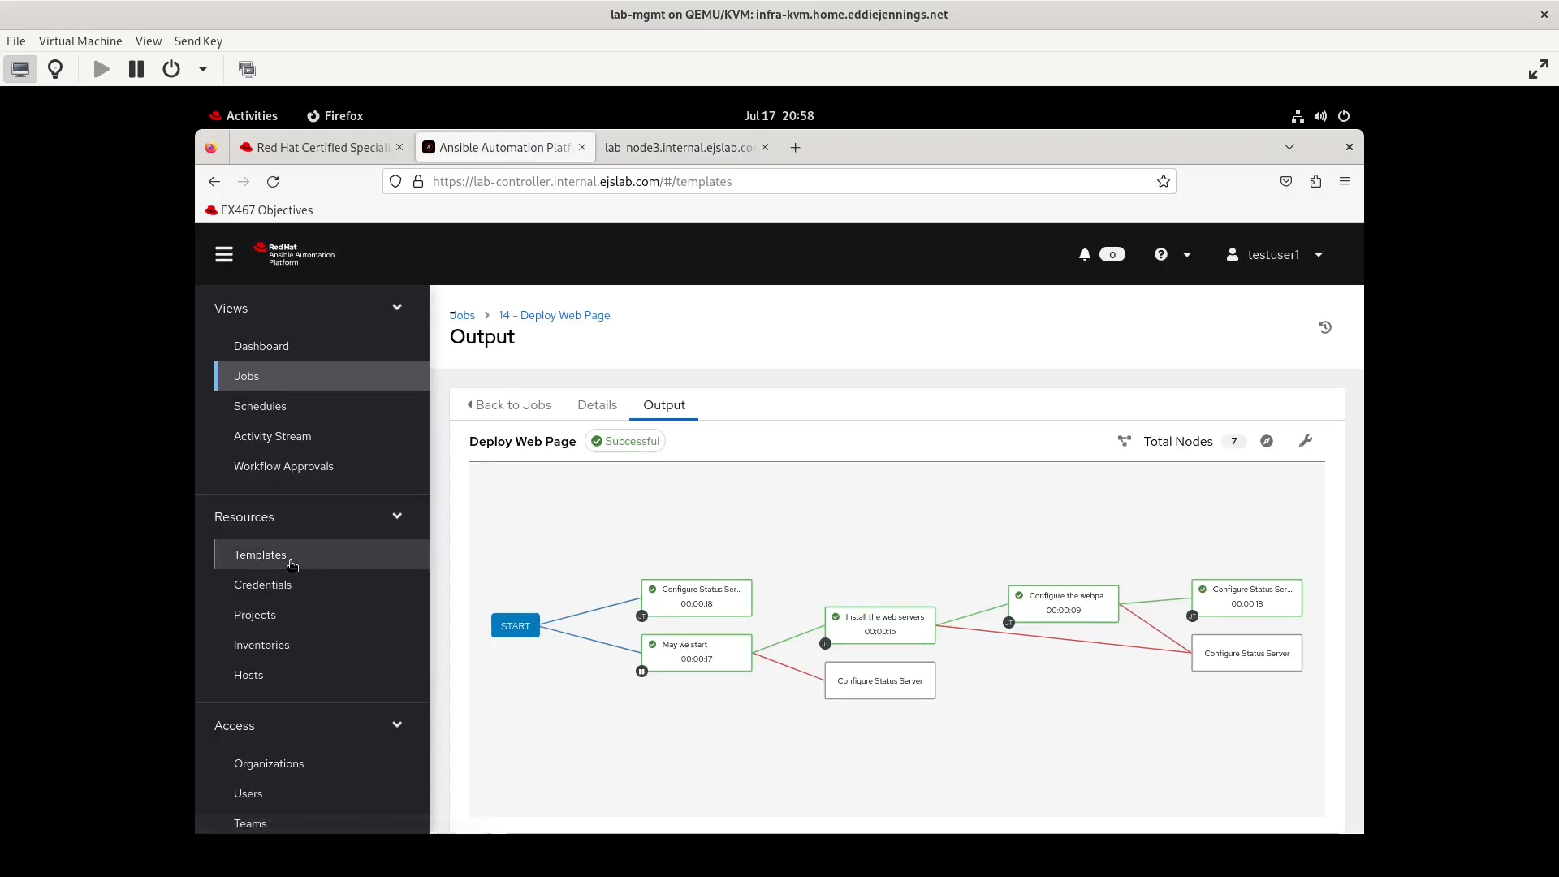
left_click(638, 650)
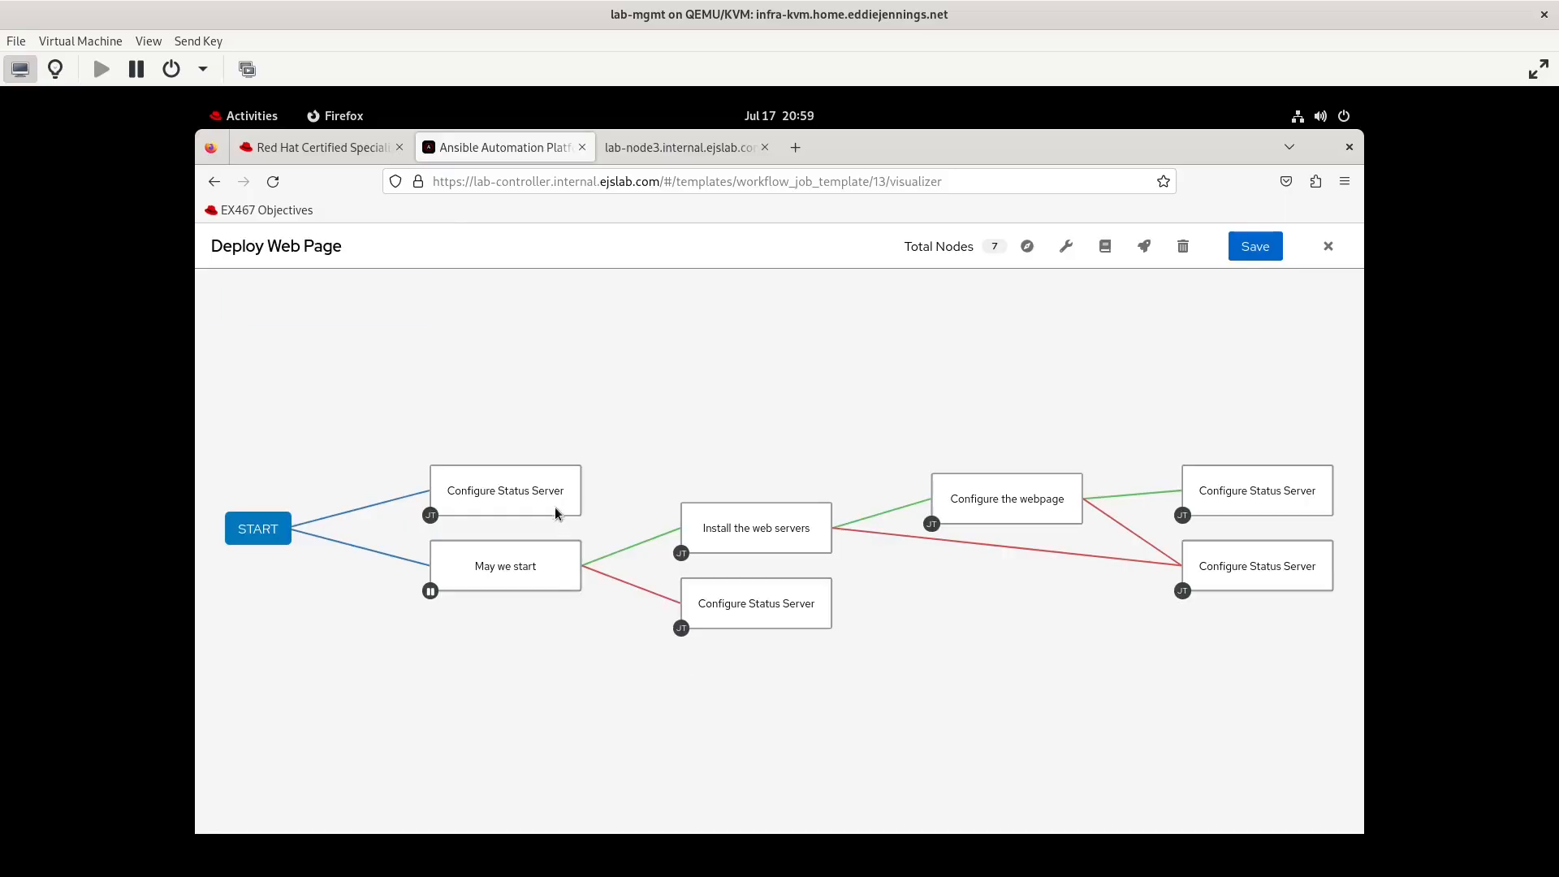
mouse_move(557, 509)
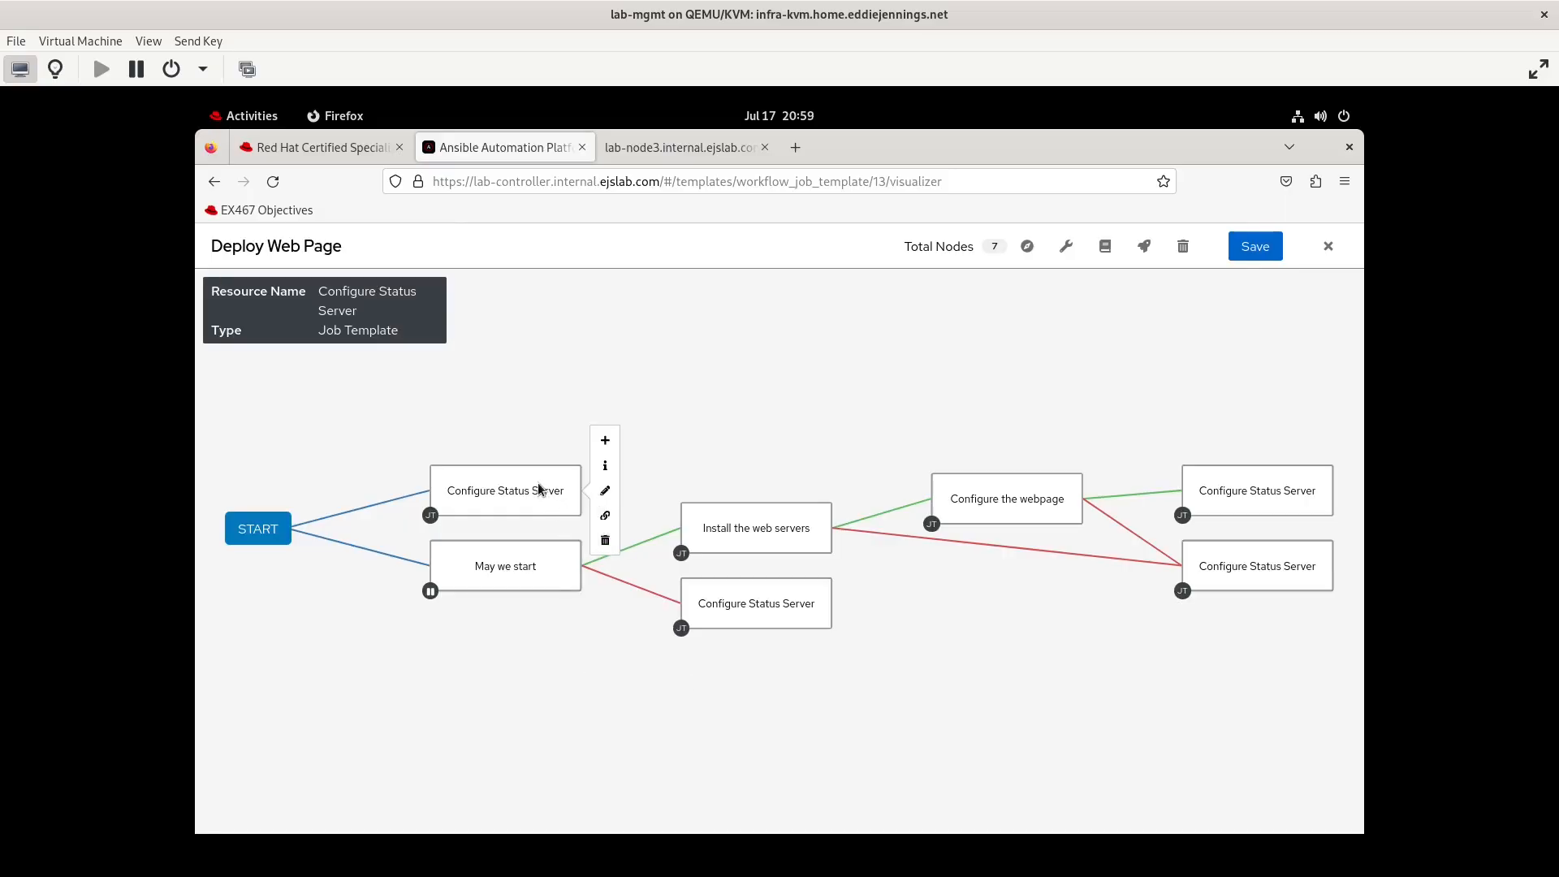
left_click(605, 540)
left_click(620, 566)
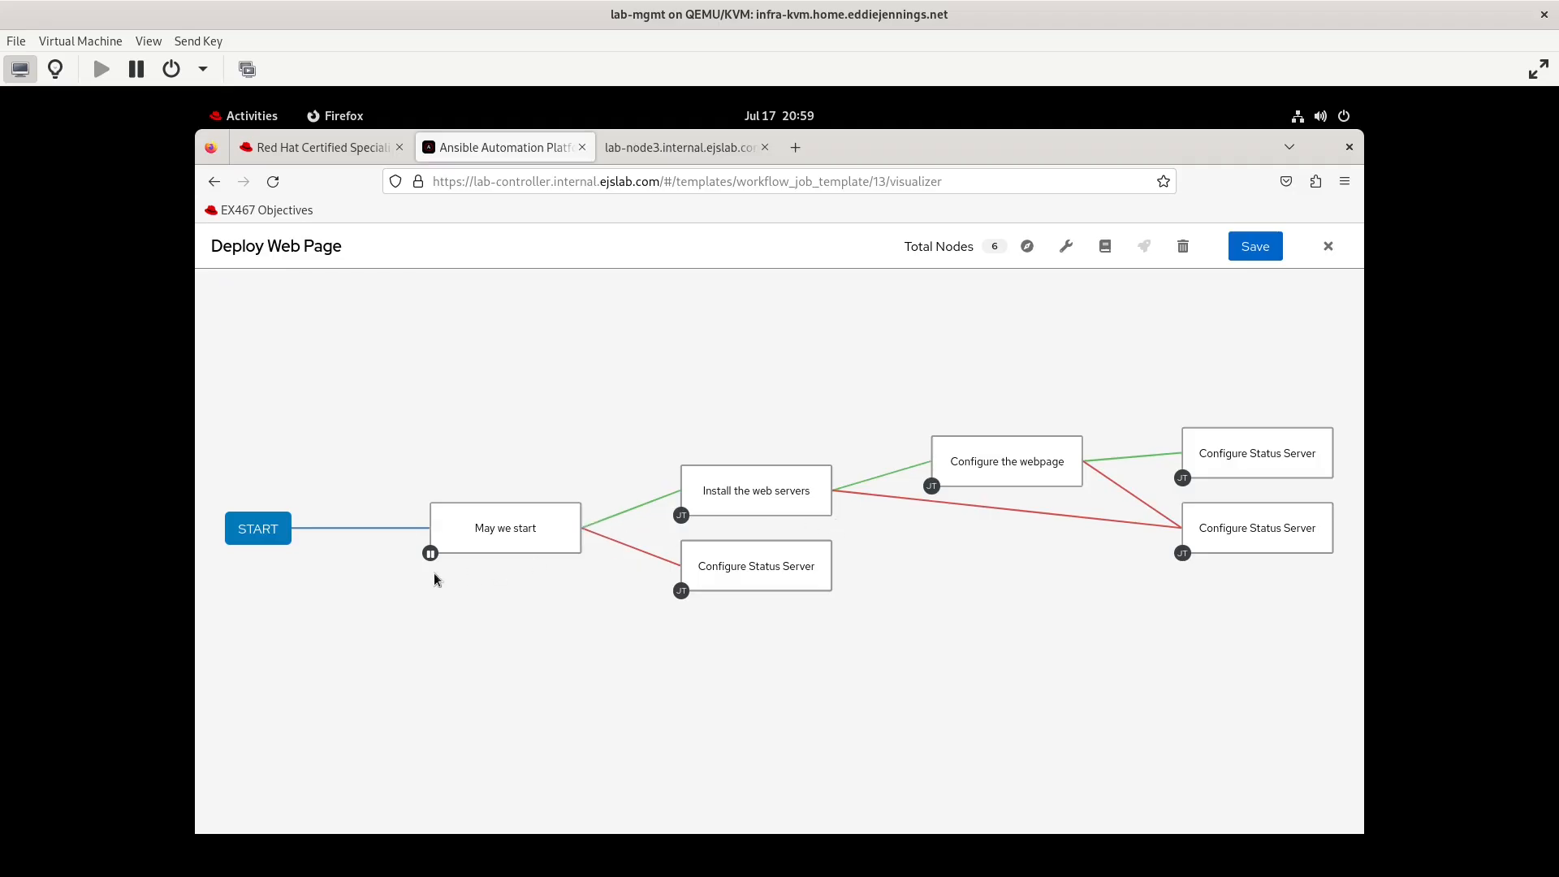
left_click(1255, 246)
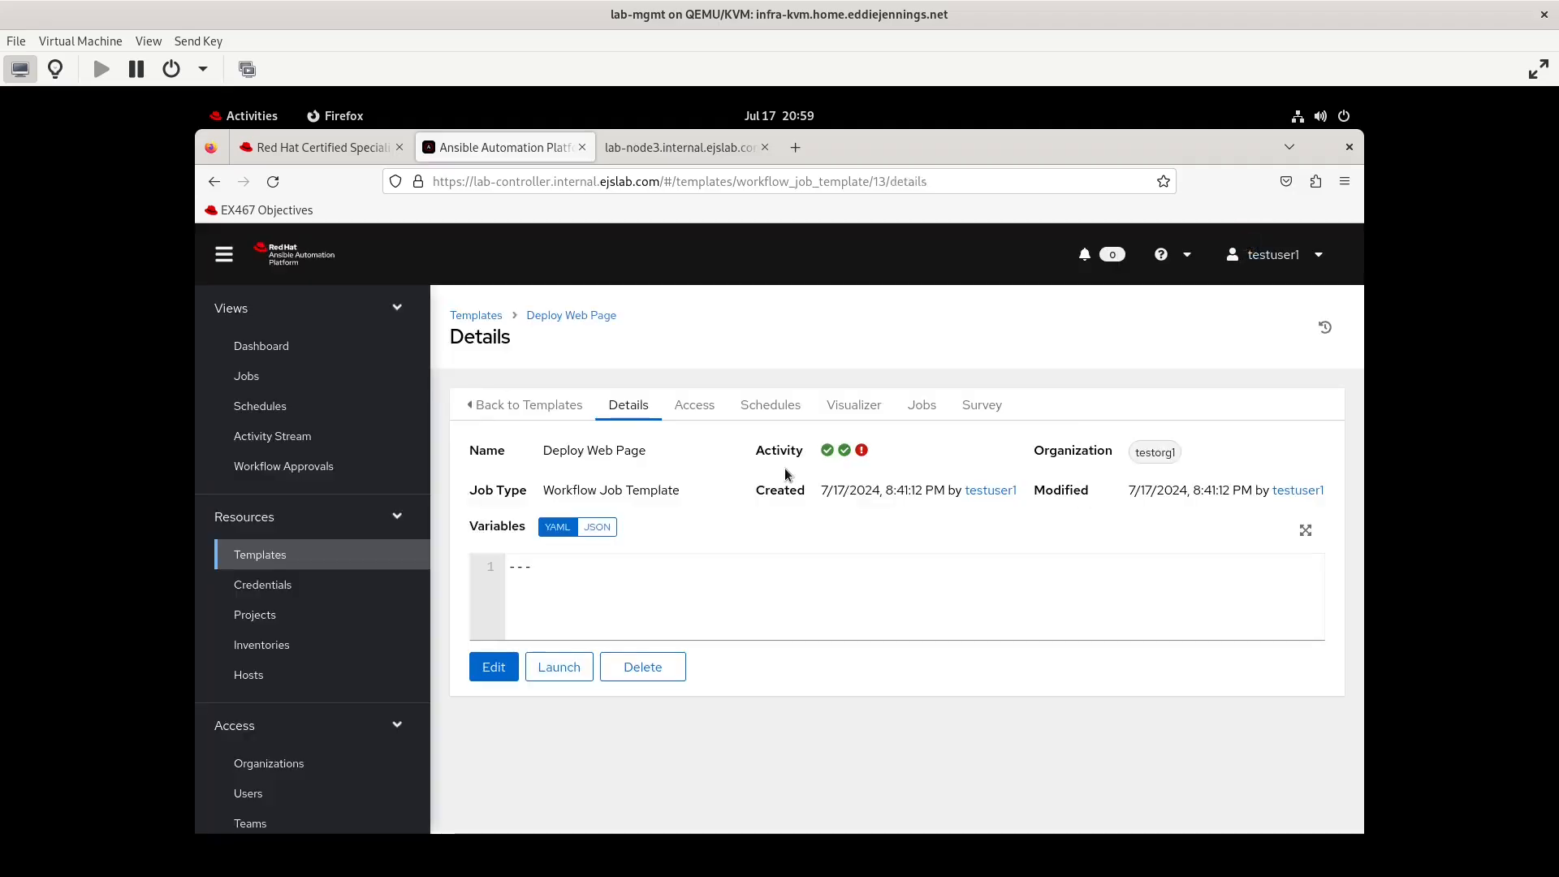
Launch the "Deploy Web Page" workflow and deny its pending "May we start" approval request.
left_click(542, 665)
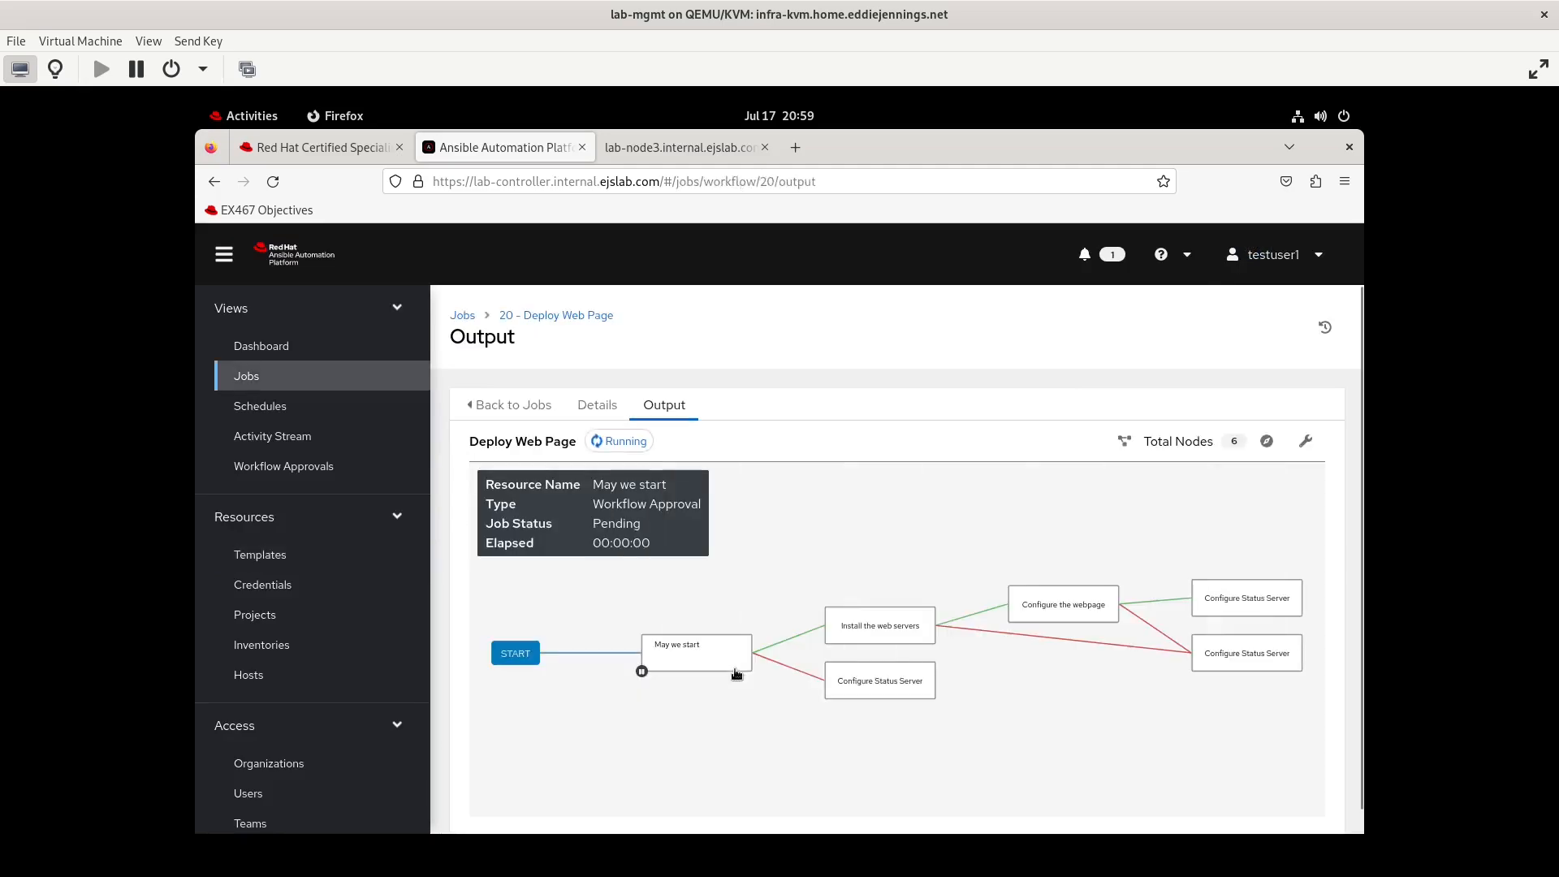
left_click(1094, 258)
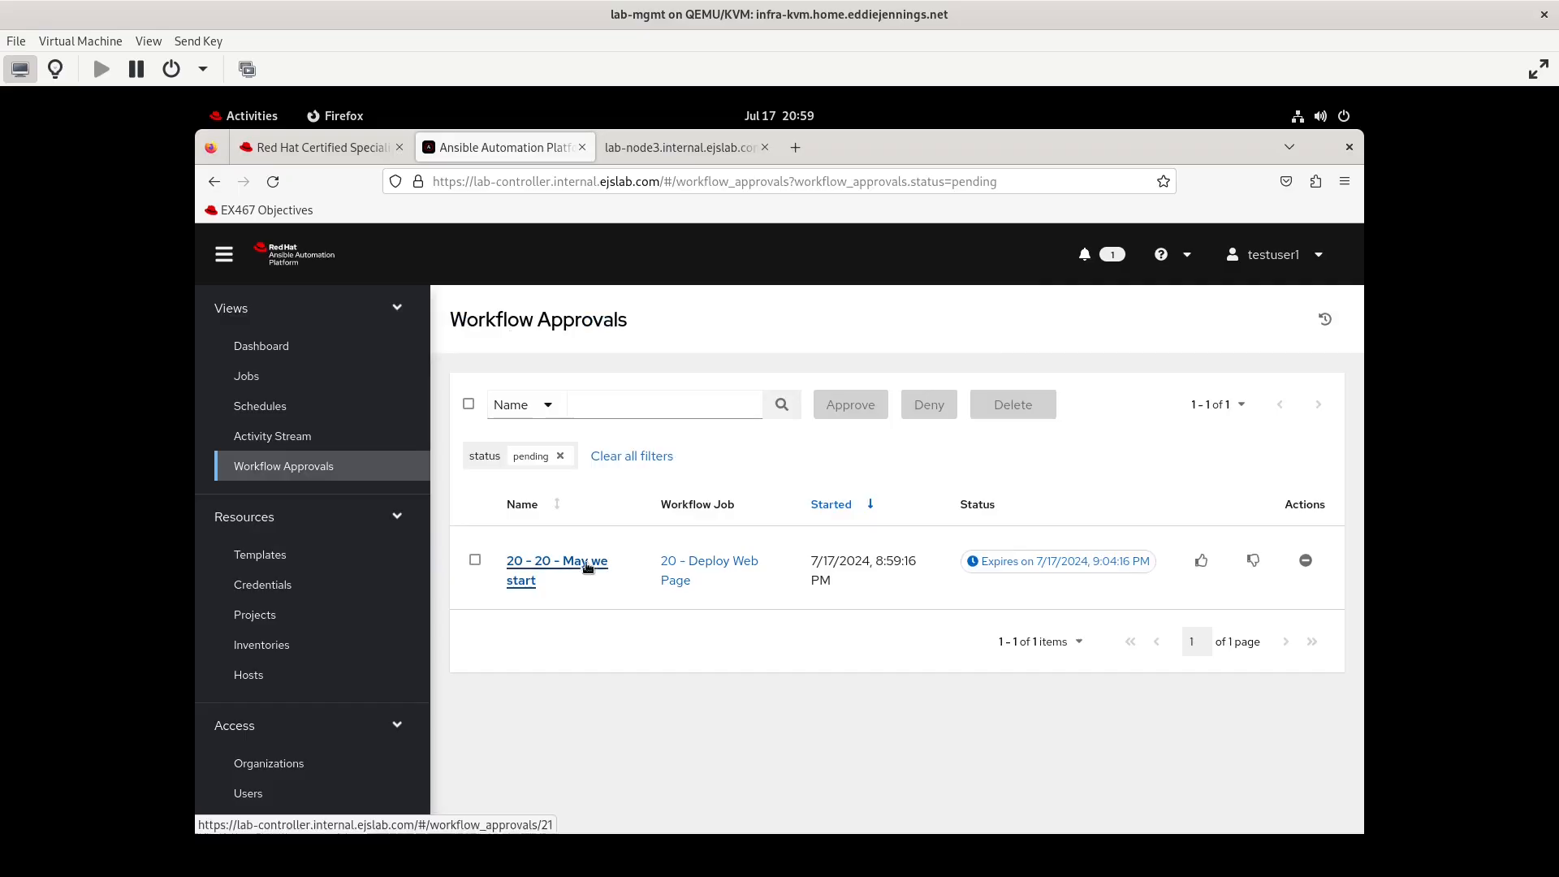
left_click(586, 564)
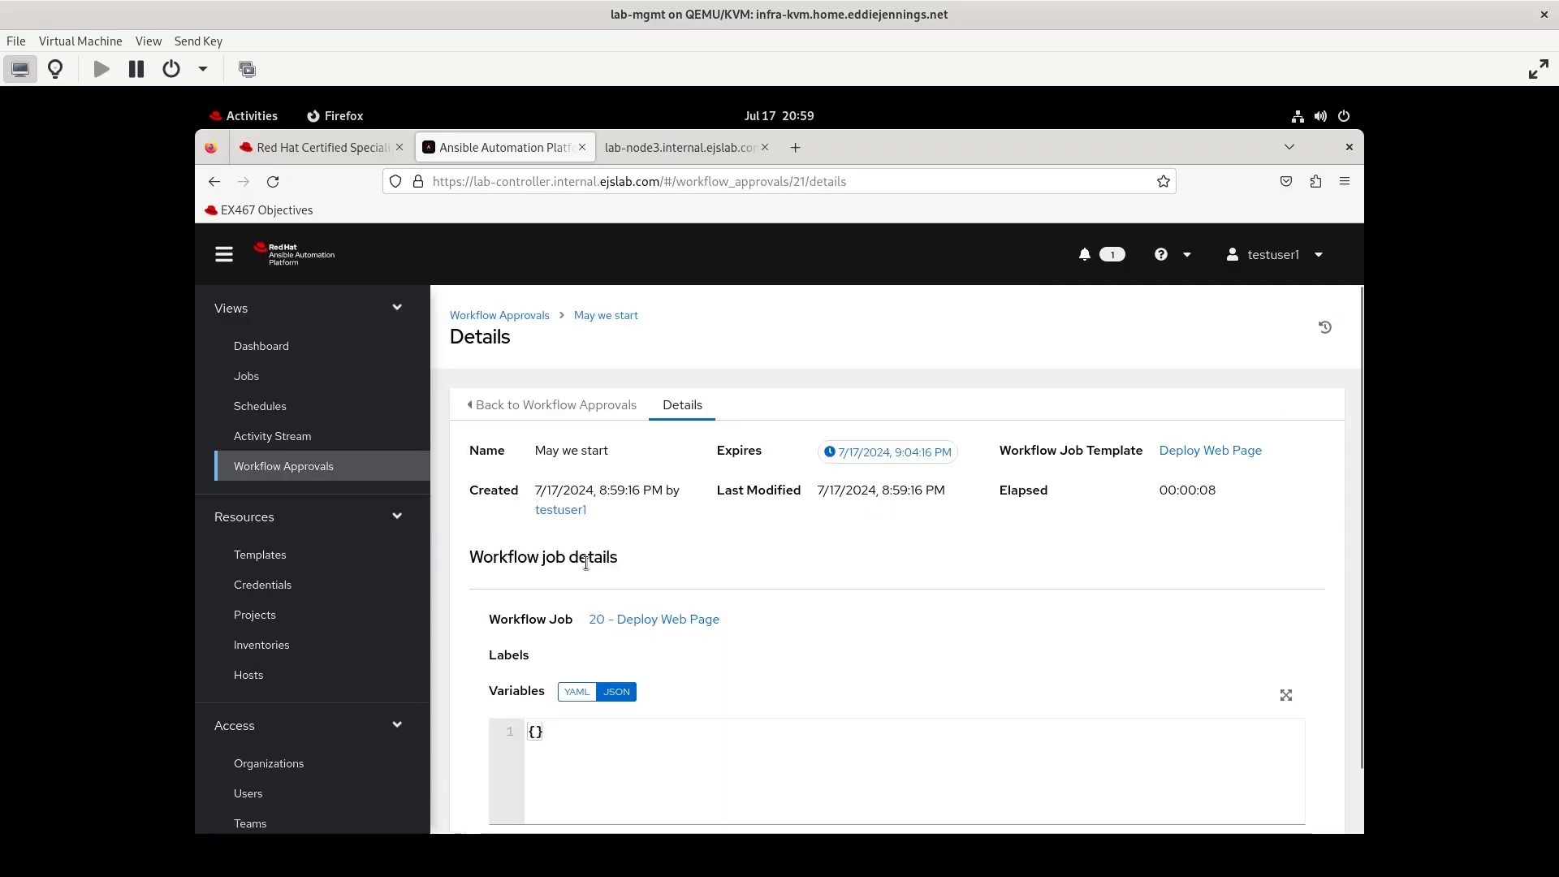
scroll(578, 792, "down", 2)
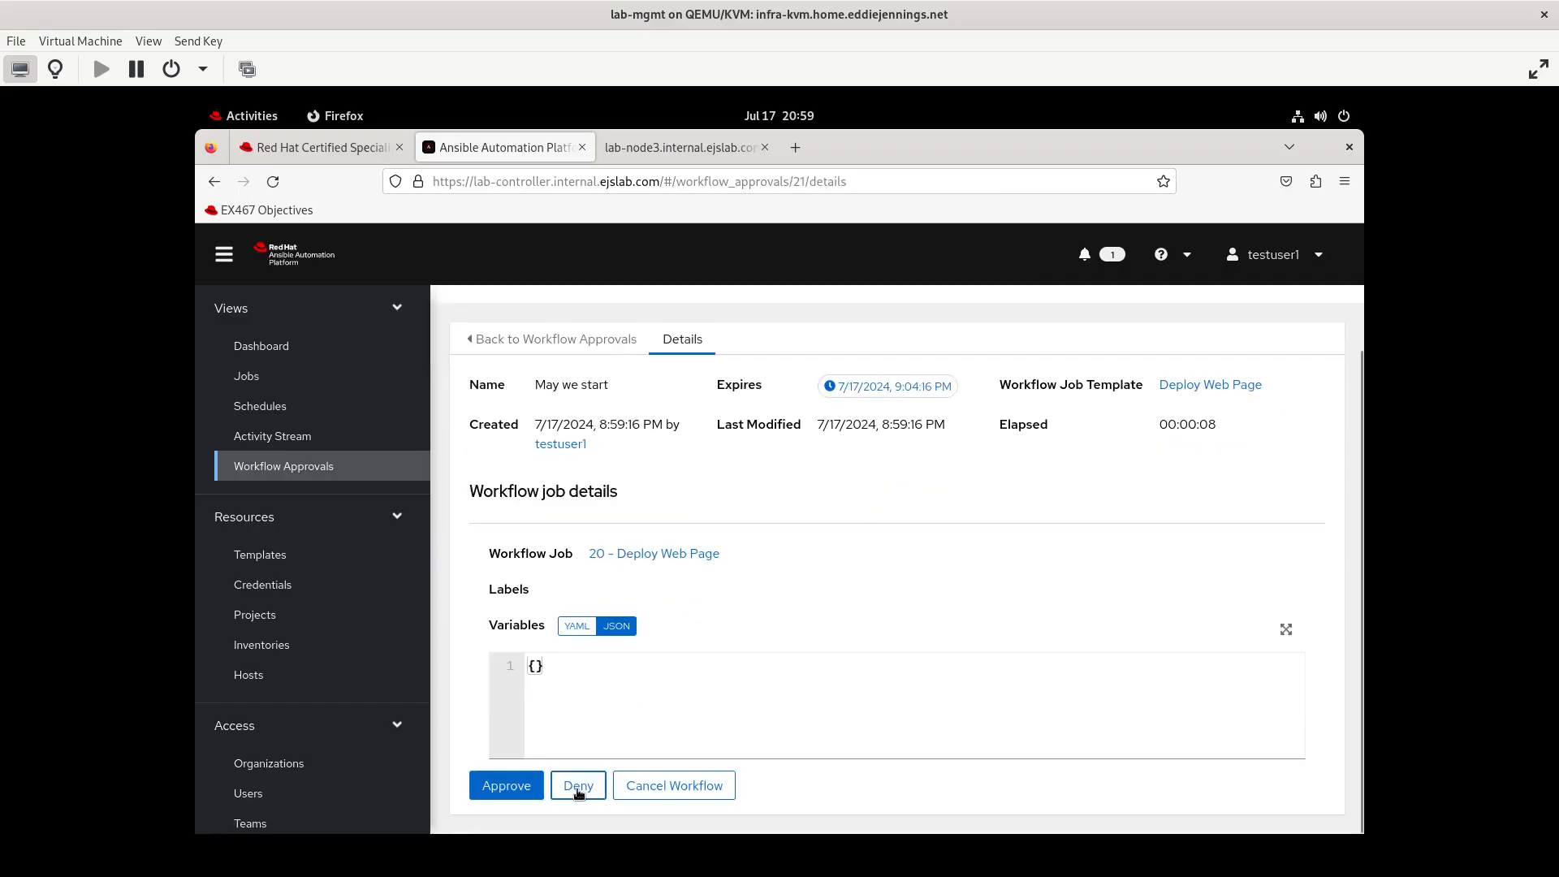
left_click(578, 786)
Check the "Configure Status Server" node in the running "Deploy Web Page" job and refresh the lab-node3 status page.
left_click(246, 376)
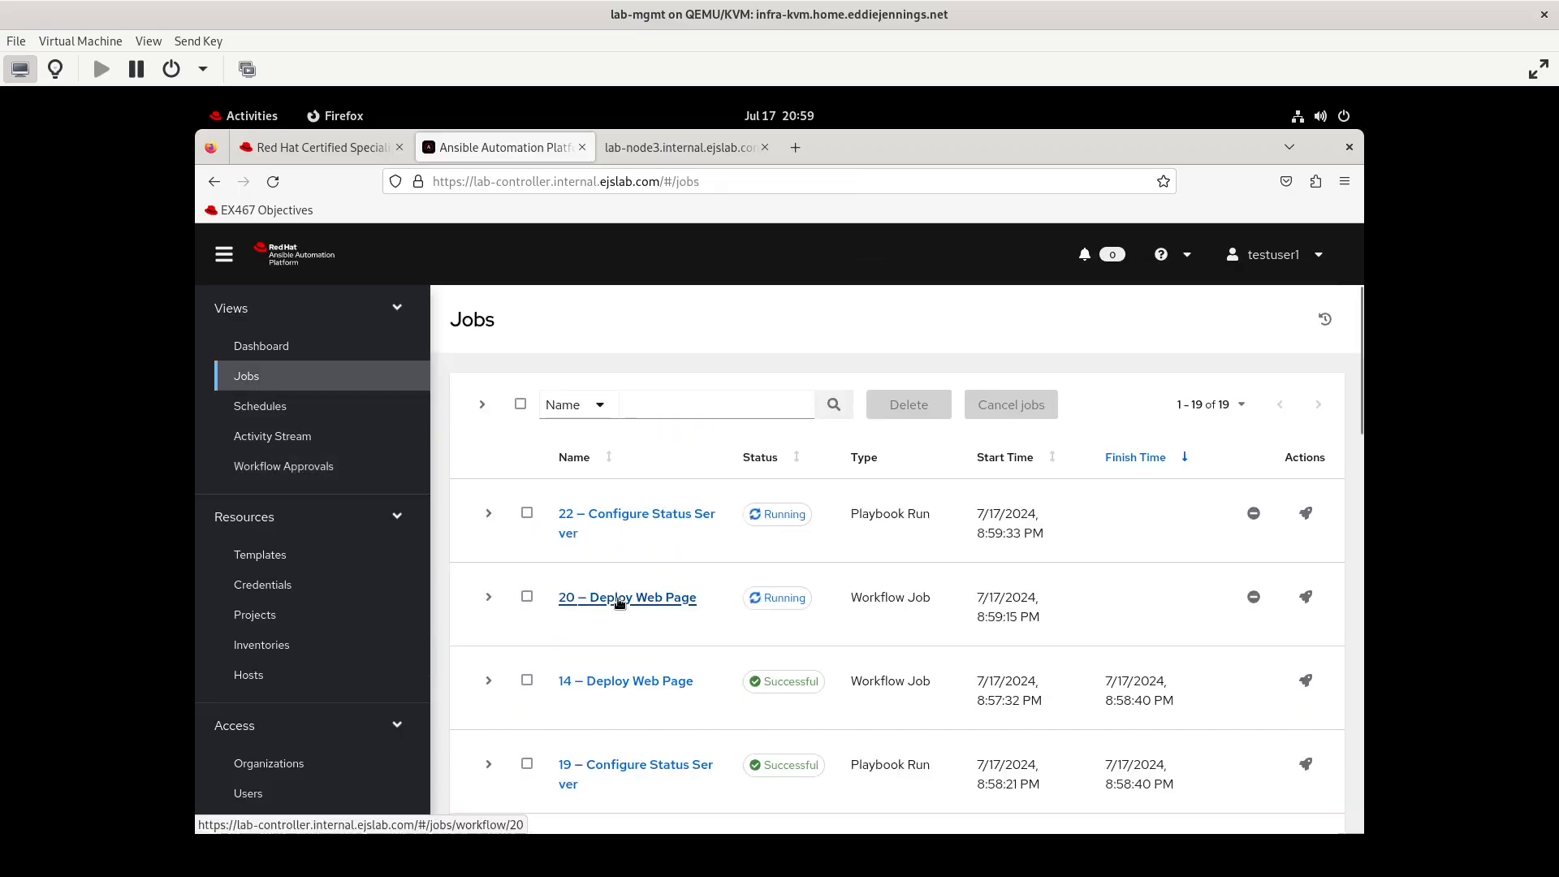
left_click(619, 598)
mouse_move(666, 652)
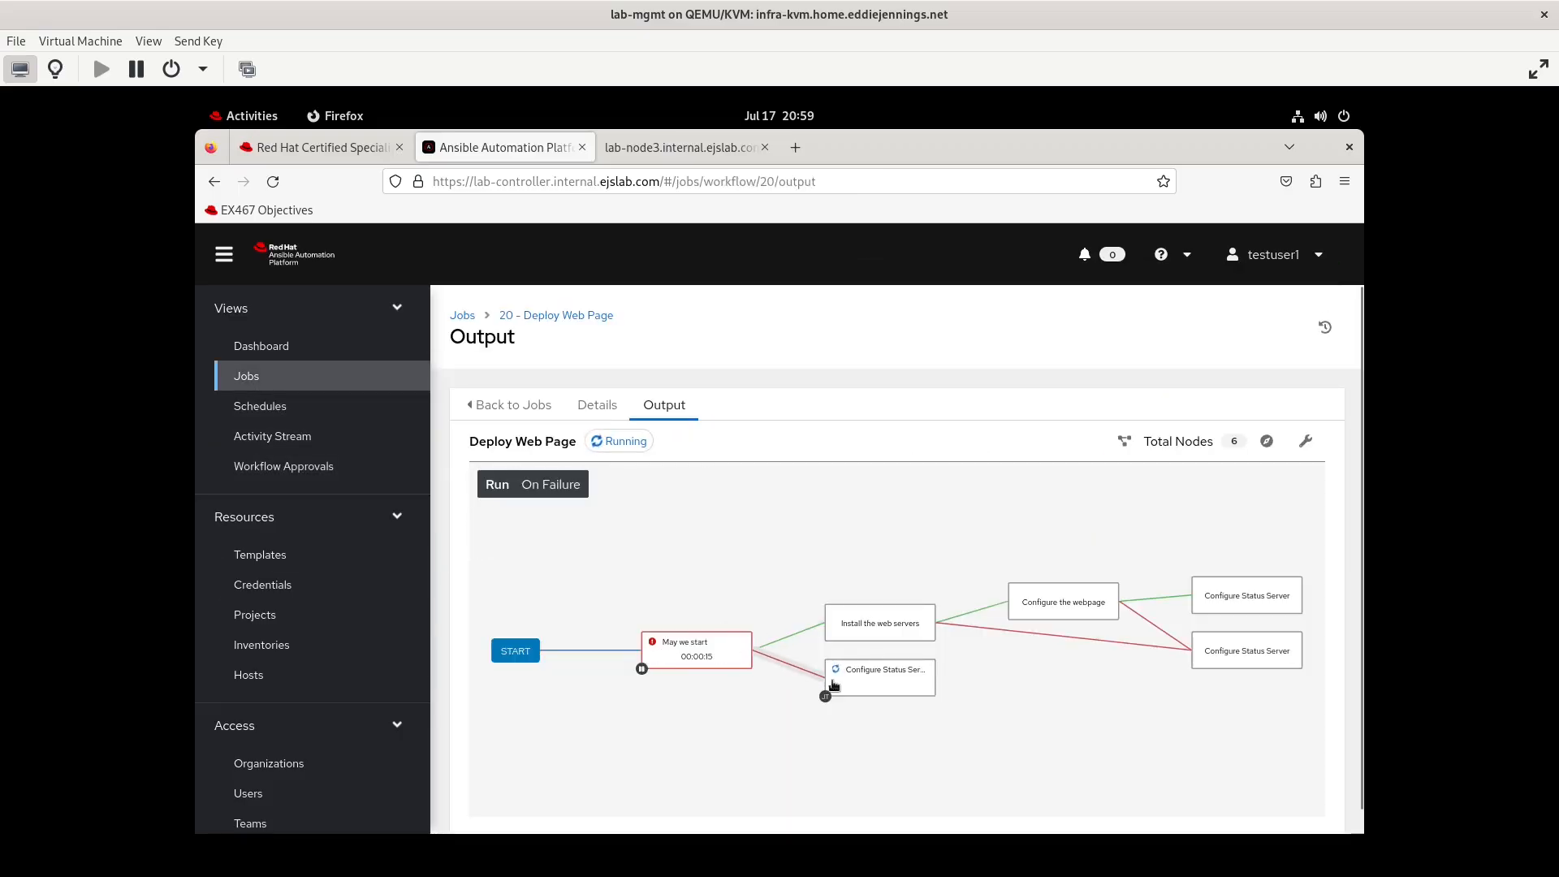
mouse_move(871, 689)
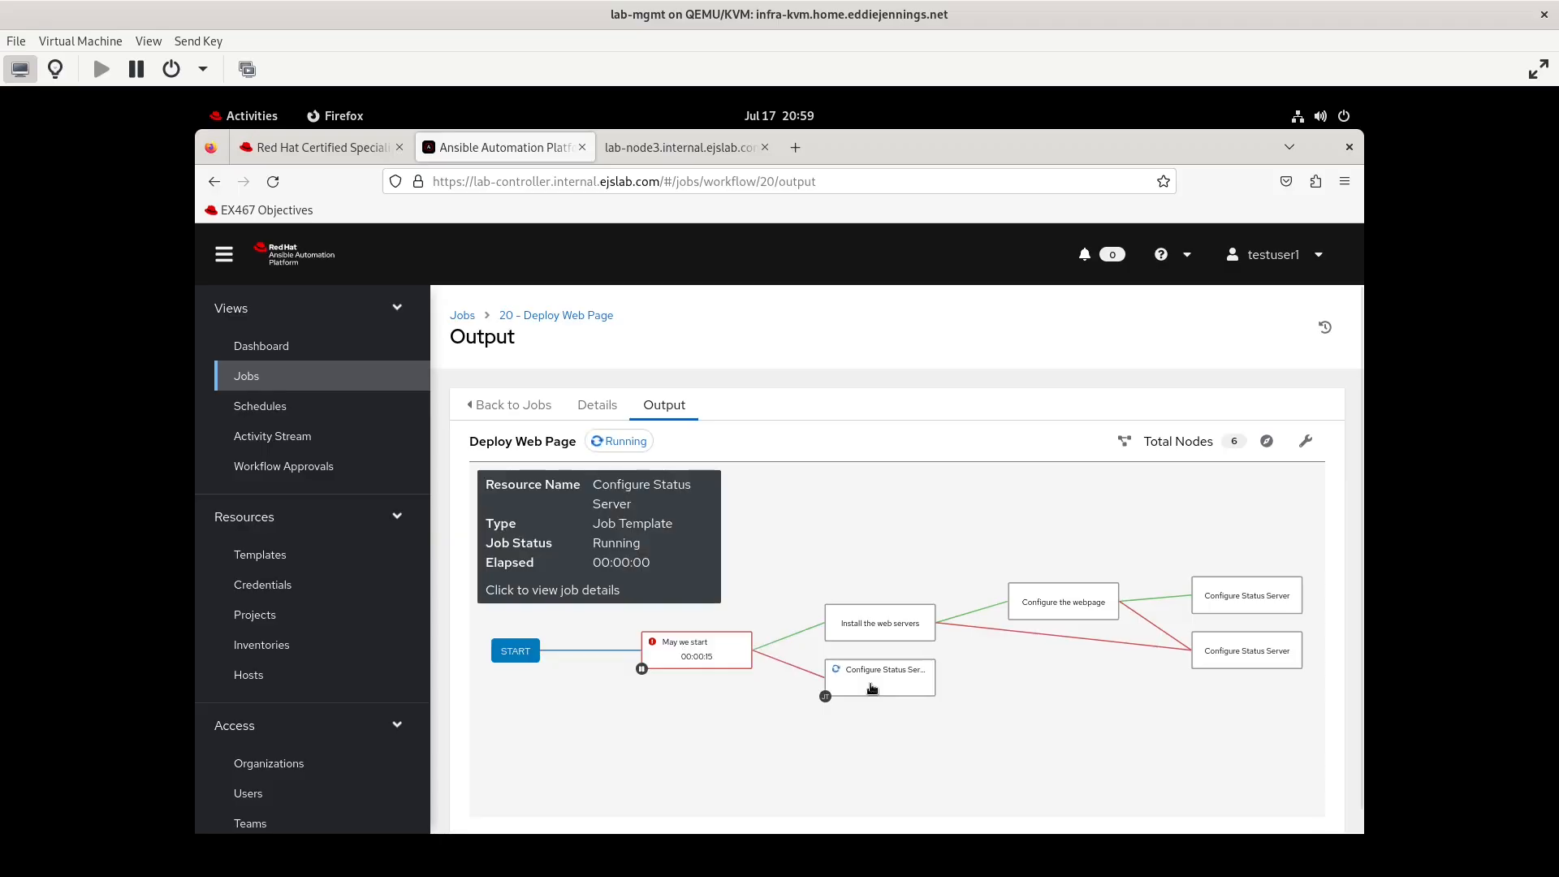
left_click(654, 151)
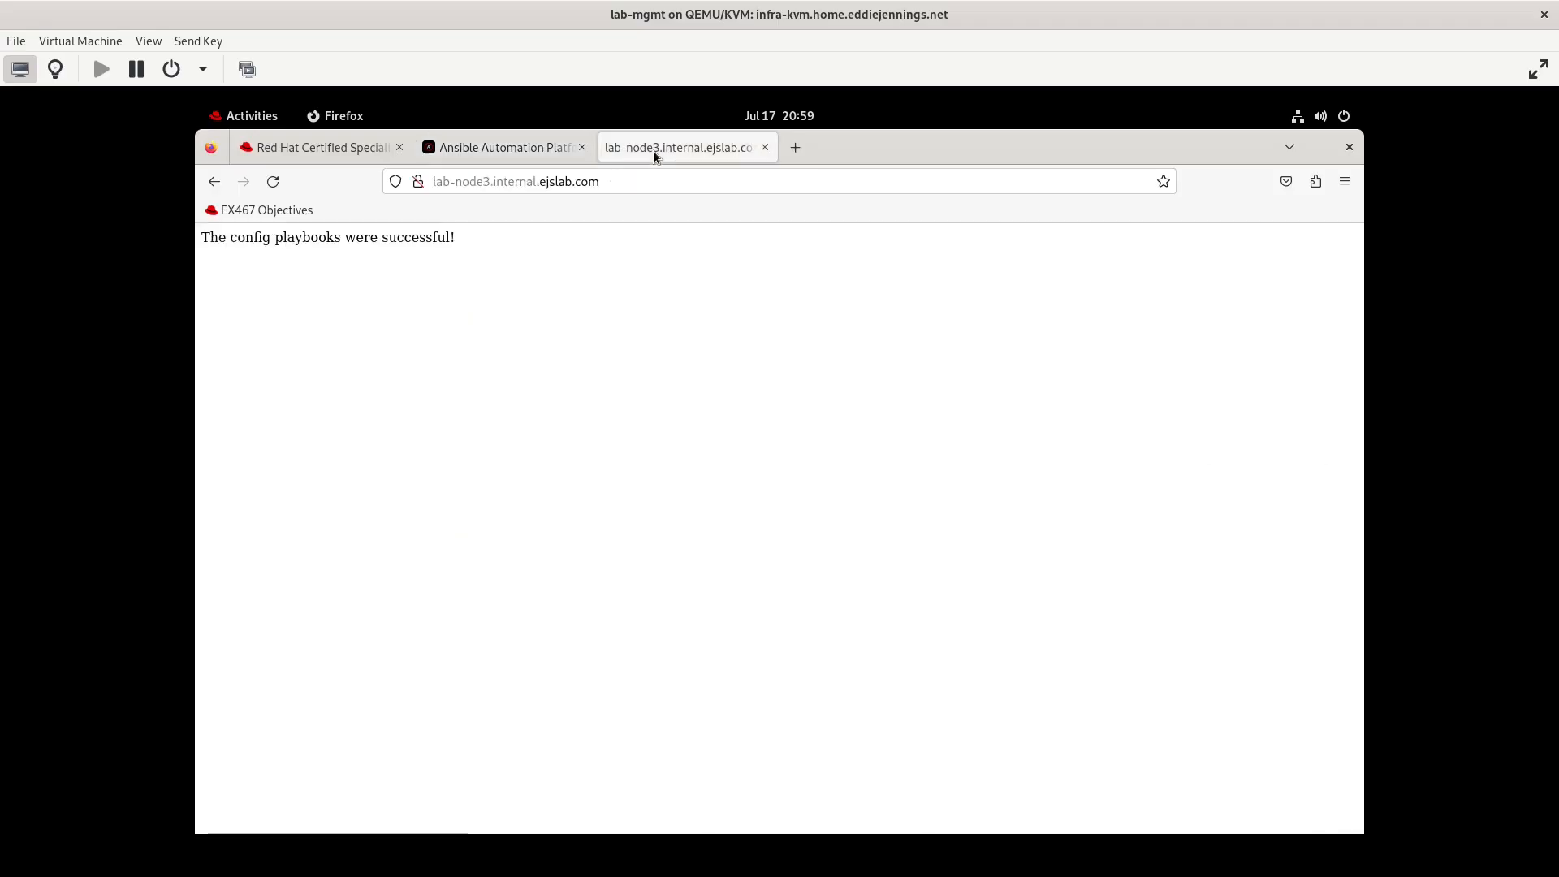
left_click(272, 188)
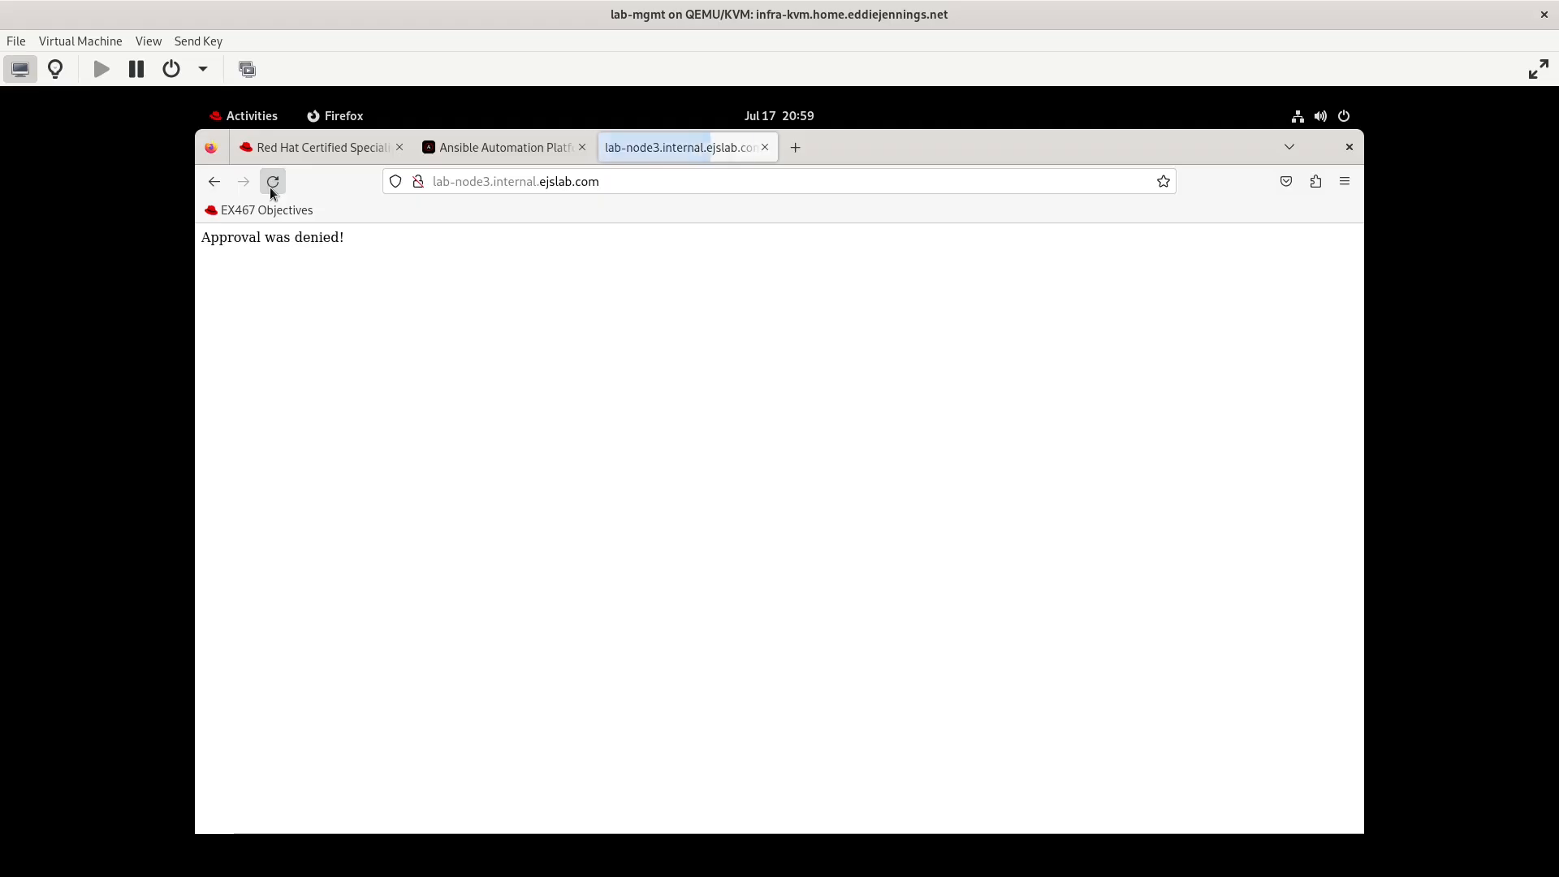
Review the "Deploy Web Page" job output against the workflow objectives listed on the Red Hat EX467 page.
left_click(479, 147)
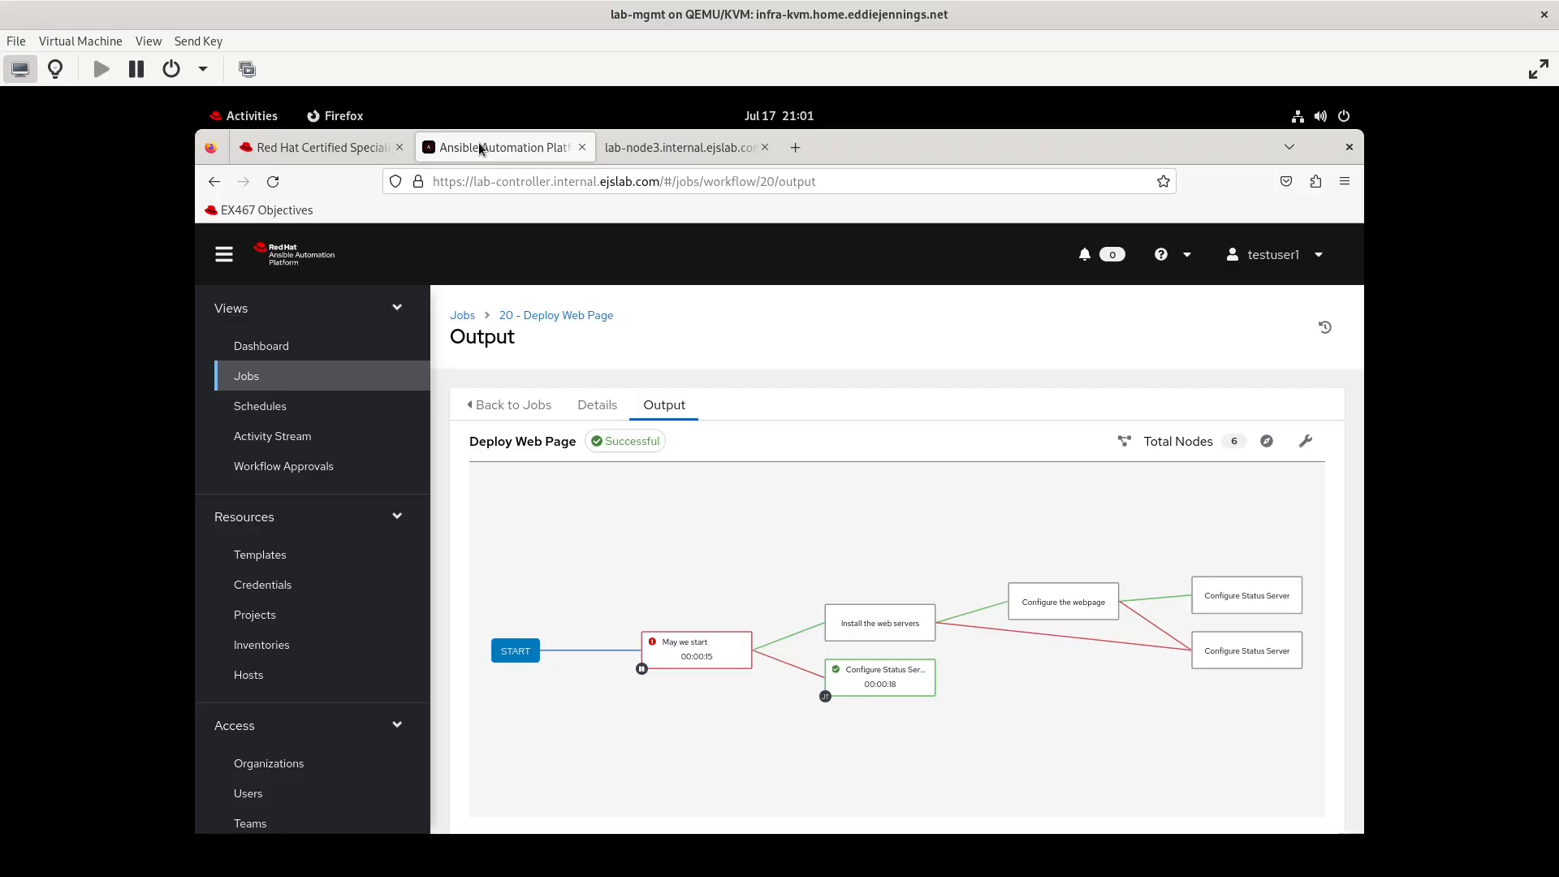
left_click(337, 152)
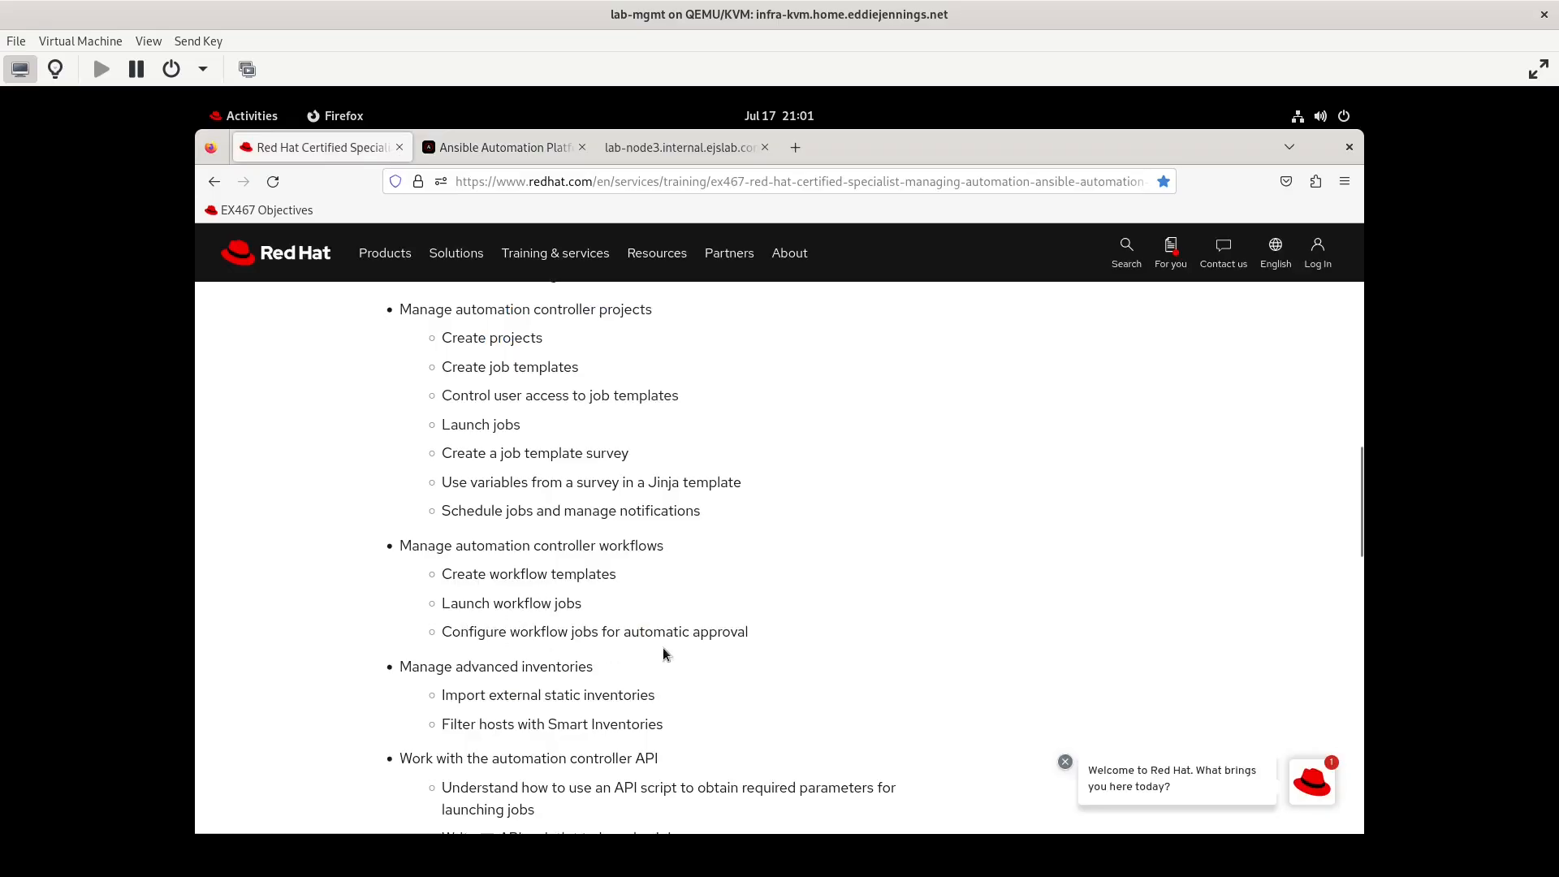
left_click(529, 148)
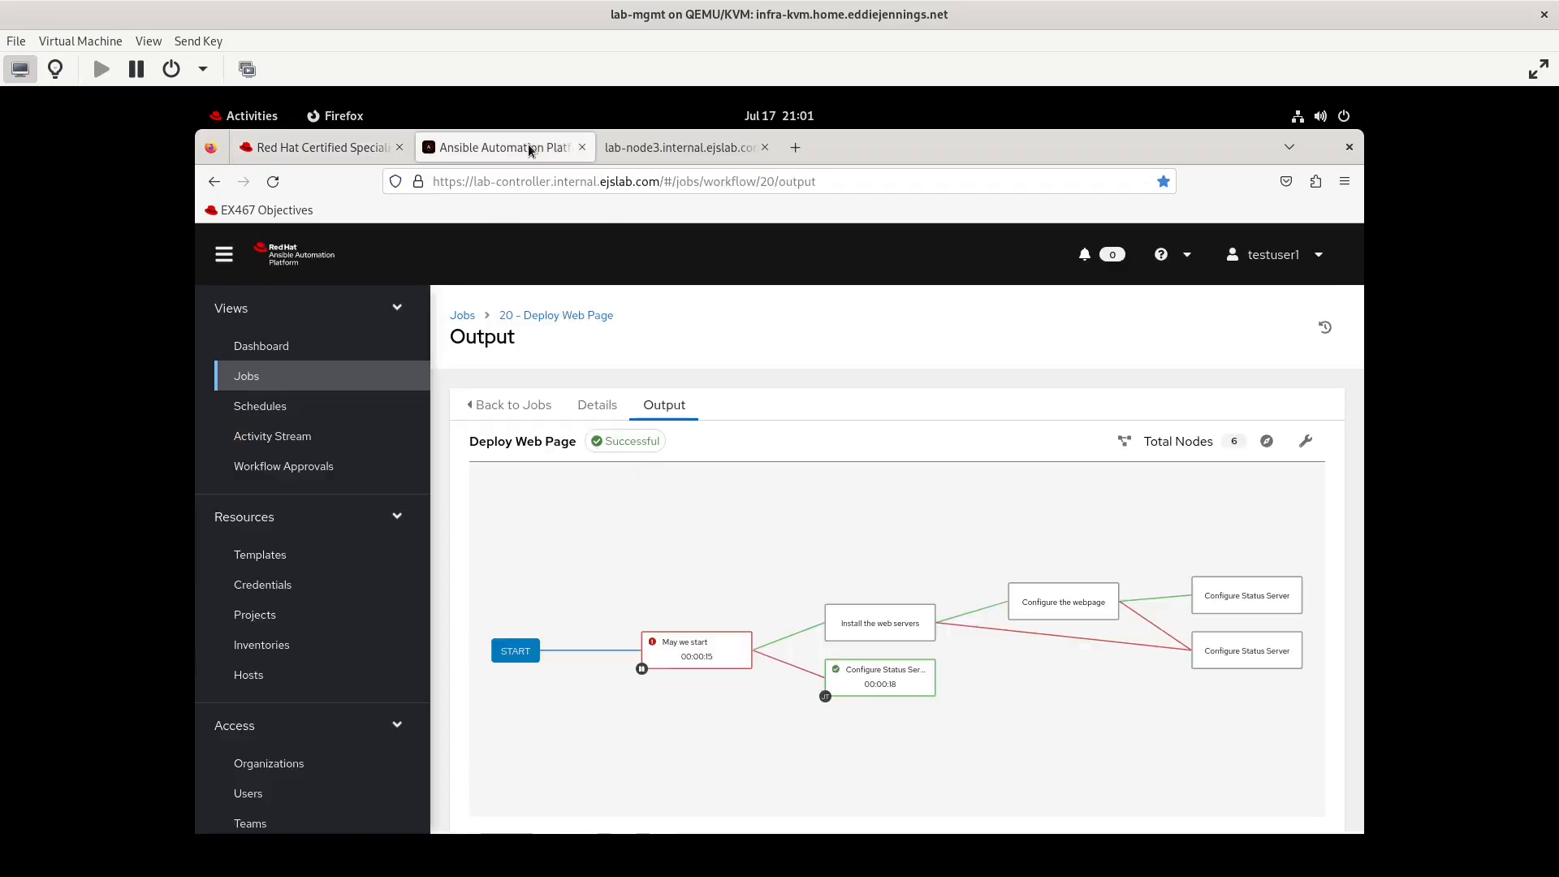
mouse_move(751, 656)
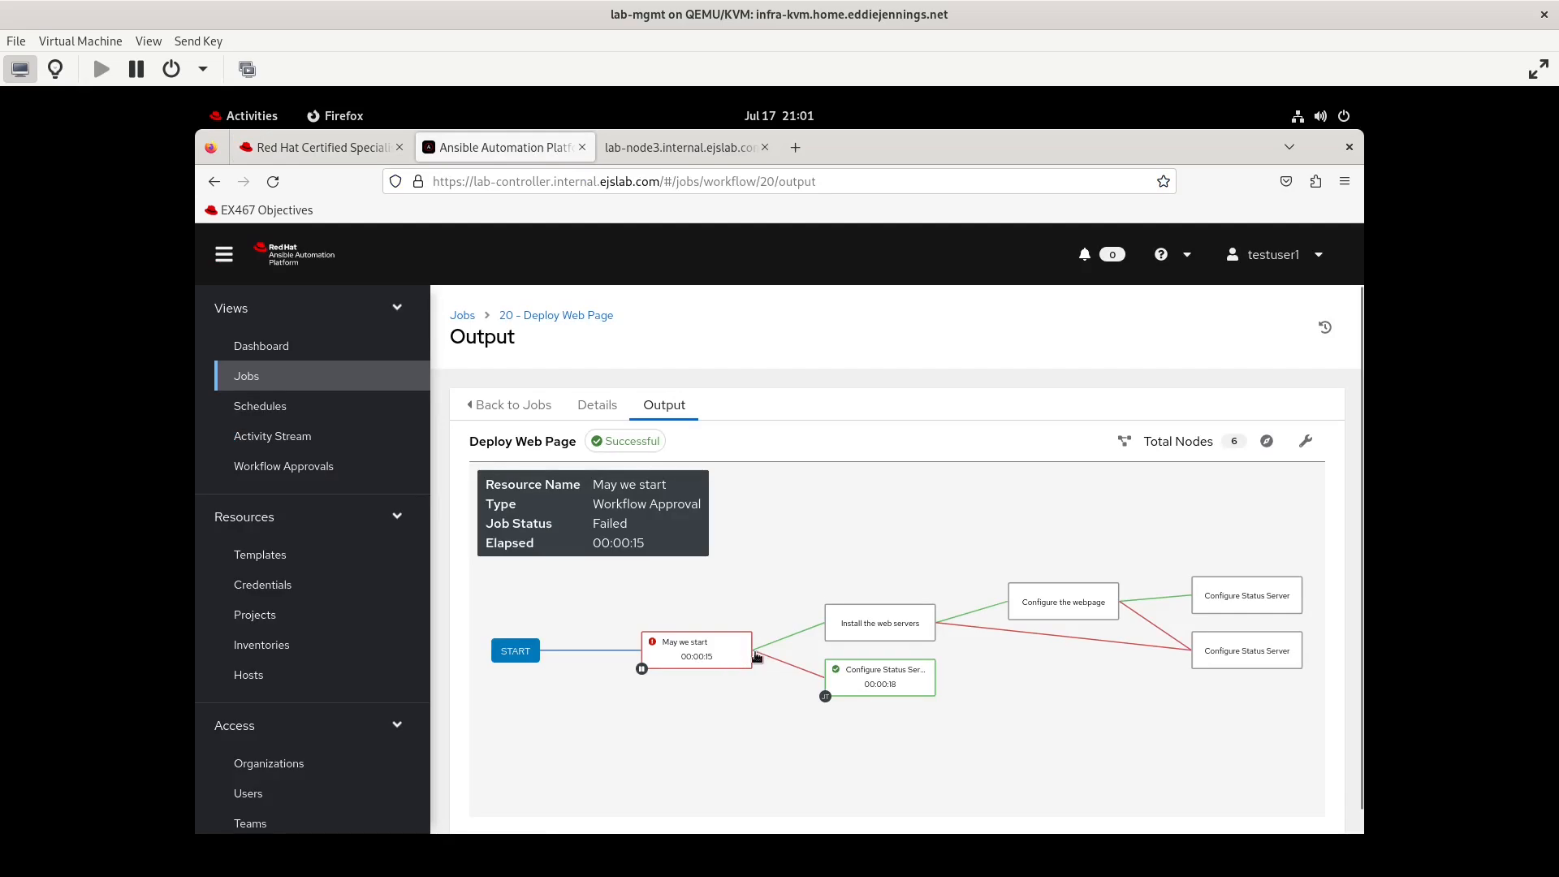
Open the "Deploy Web Page" workflow visualizer and view the run conditions offered for a new node after "May we start".
left_click(285, 560)
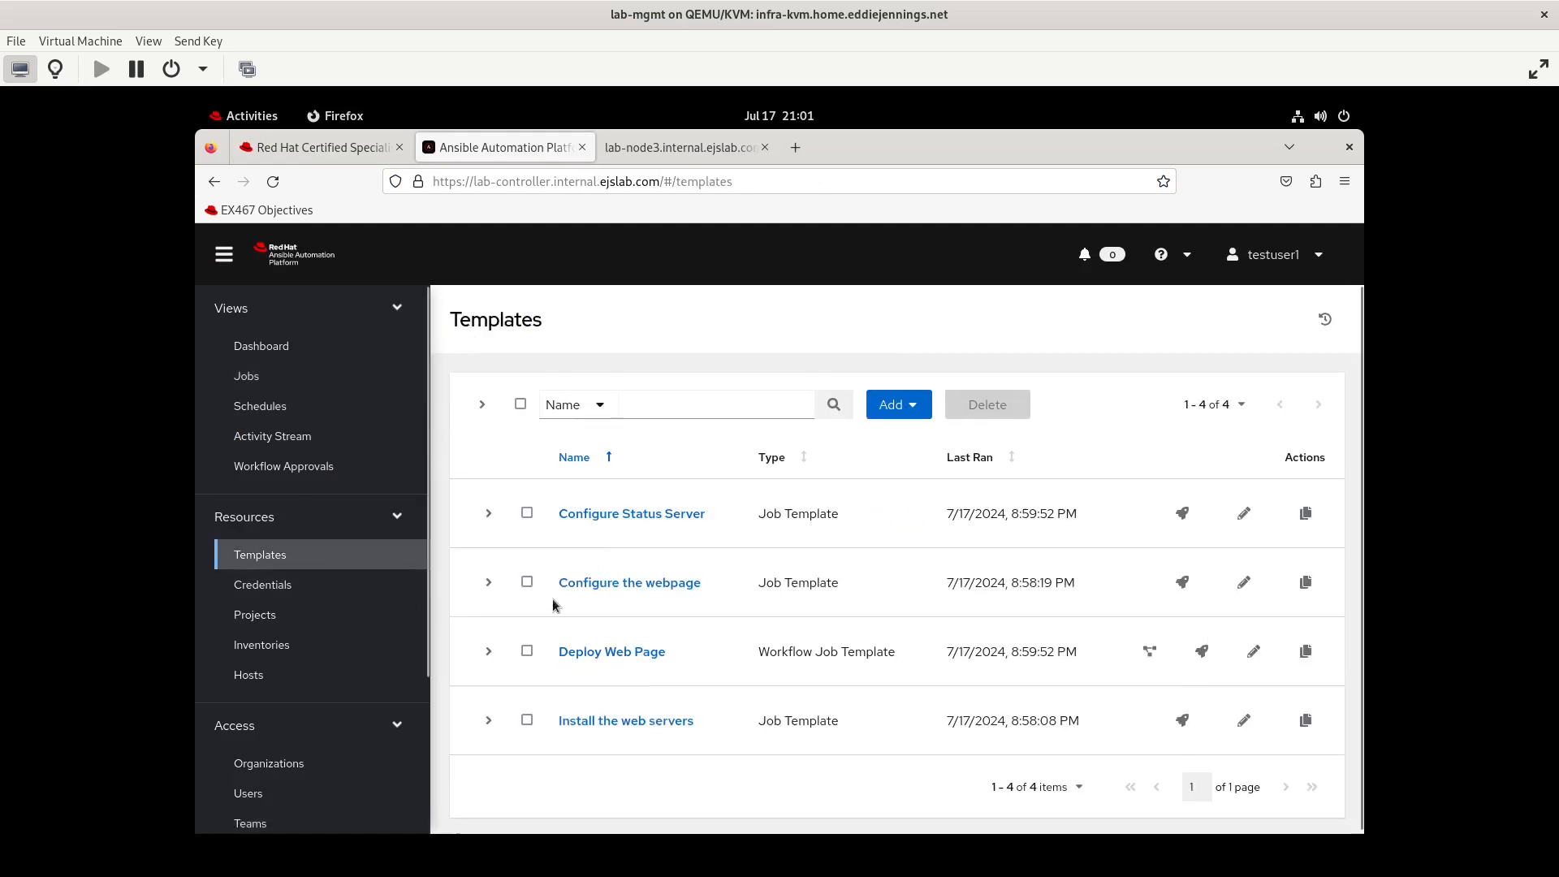
left_click(619, 654)
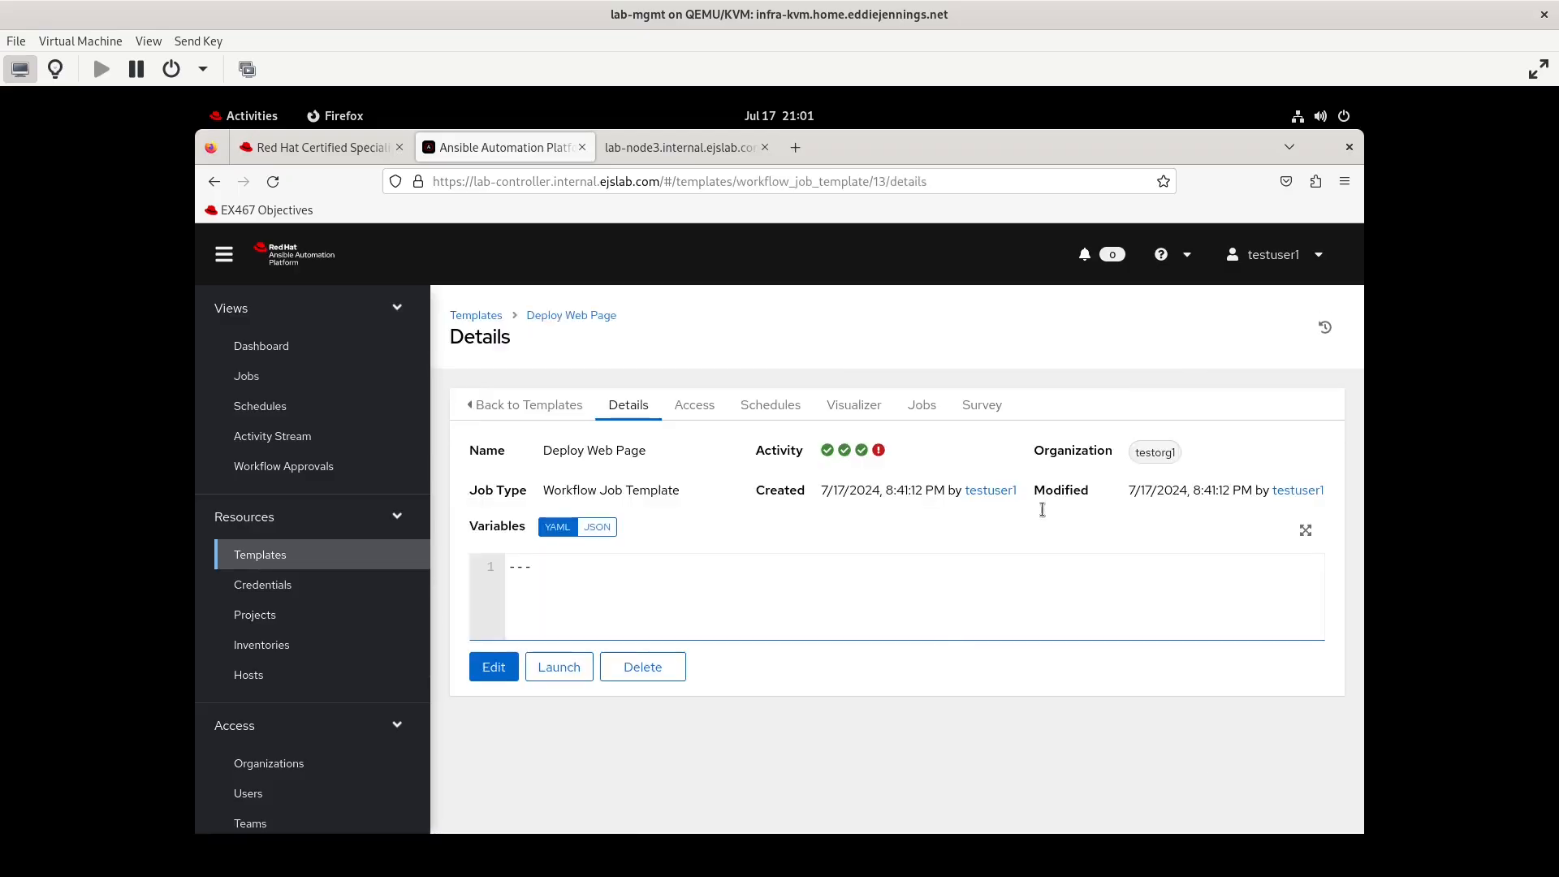
left_click(914, 406)
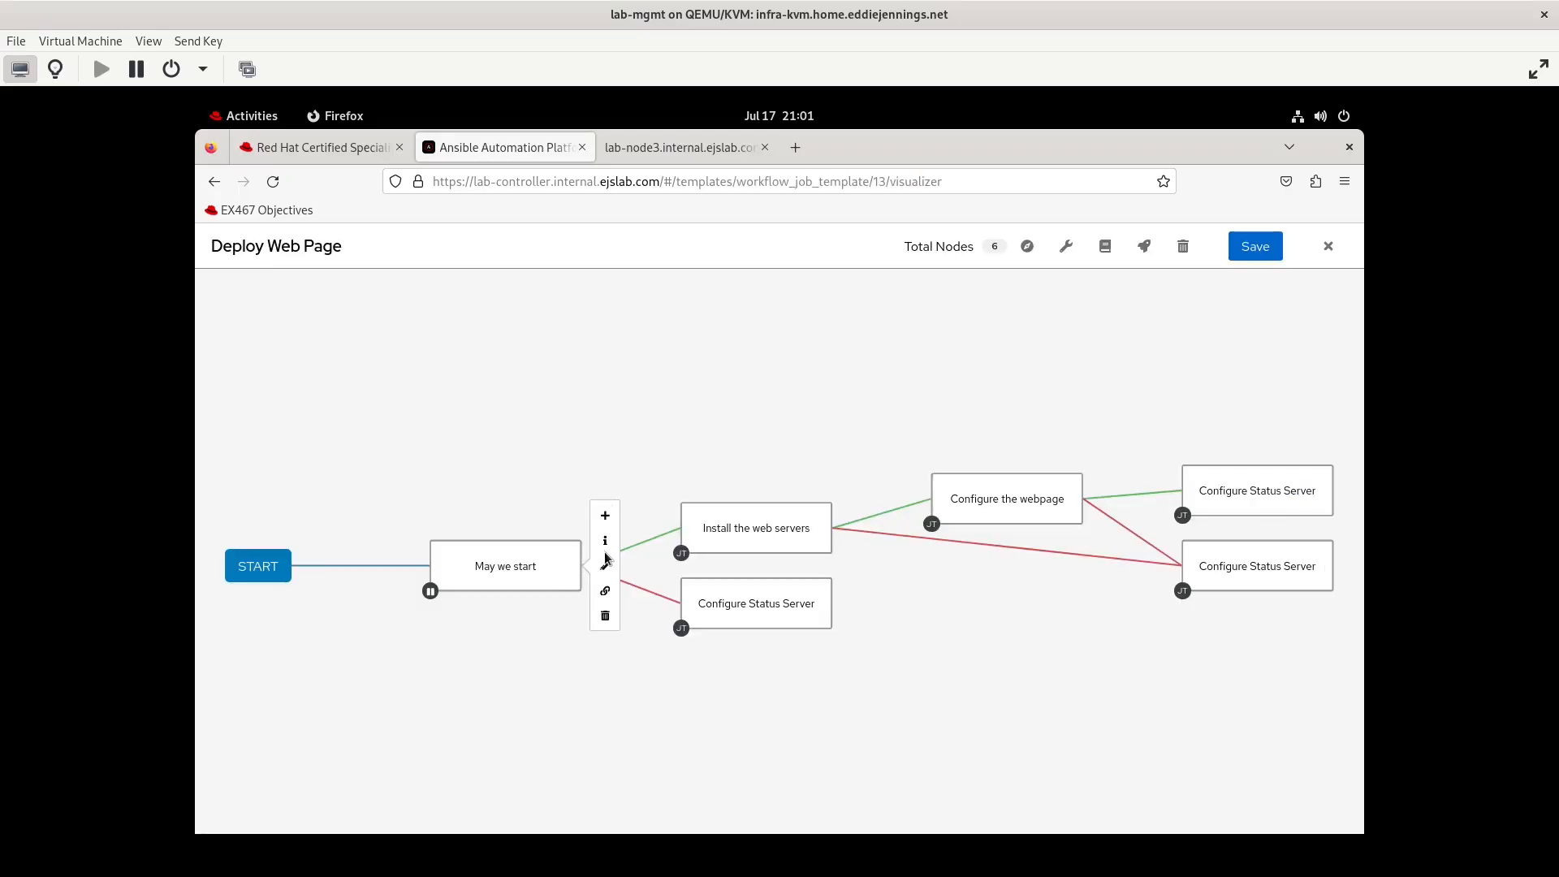
left_click(606, 516)
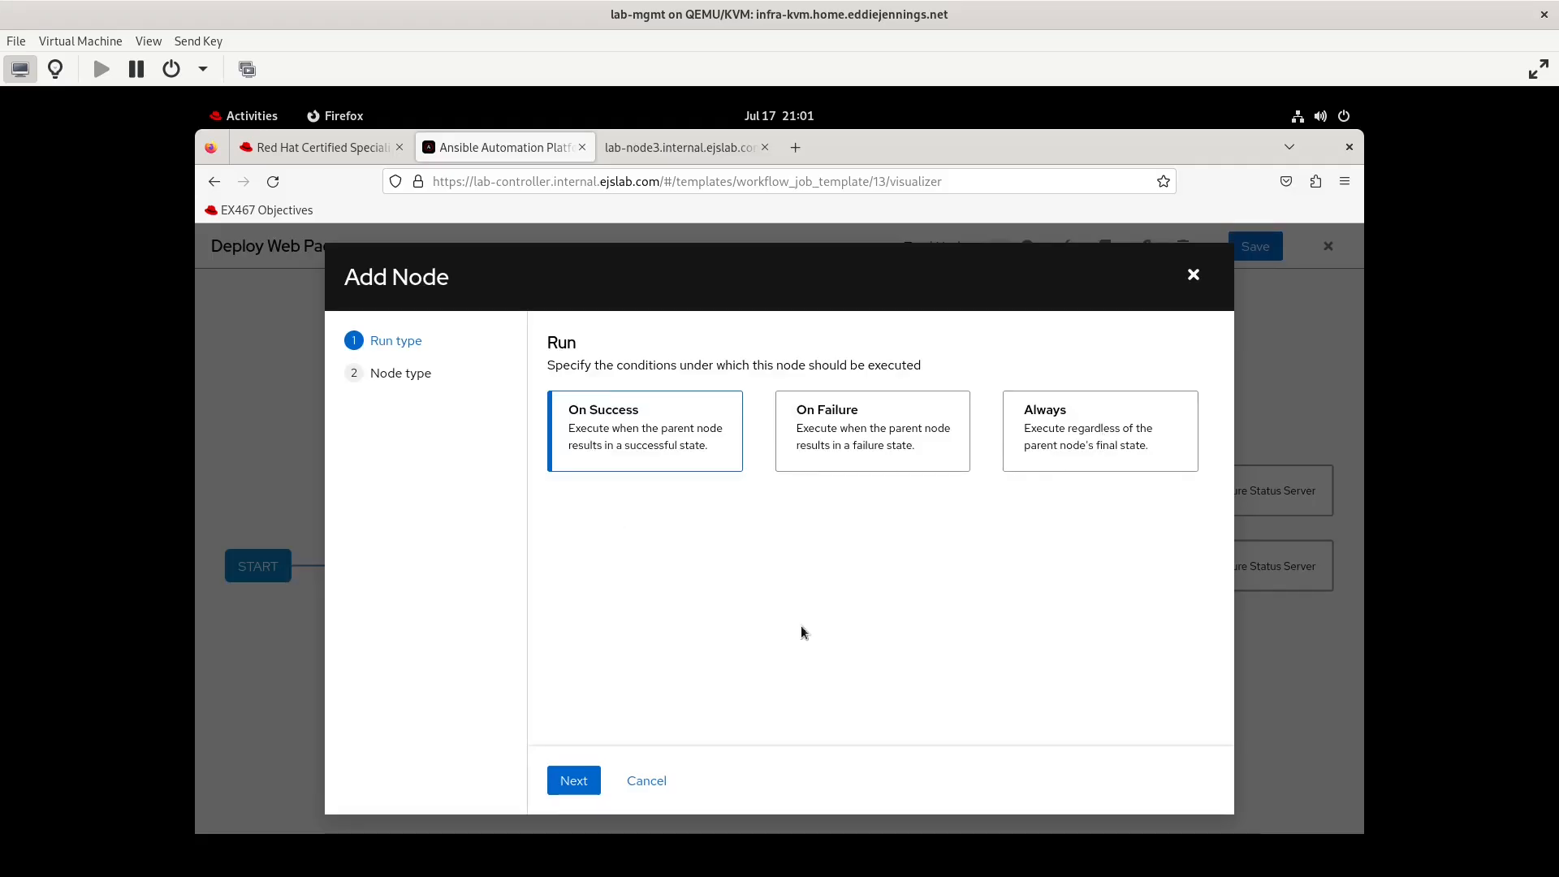
left_click(647, 781)
Examine the Convergence setting and its help text for the "Install the web servers" node, leaving the node unedited.
mouse_move(523, 557)
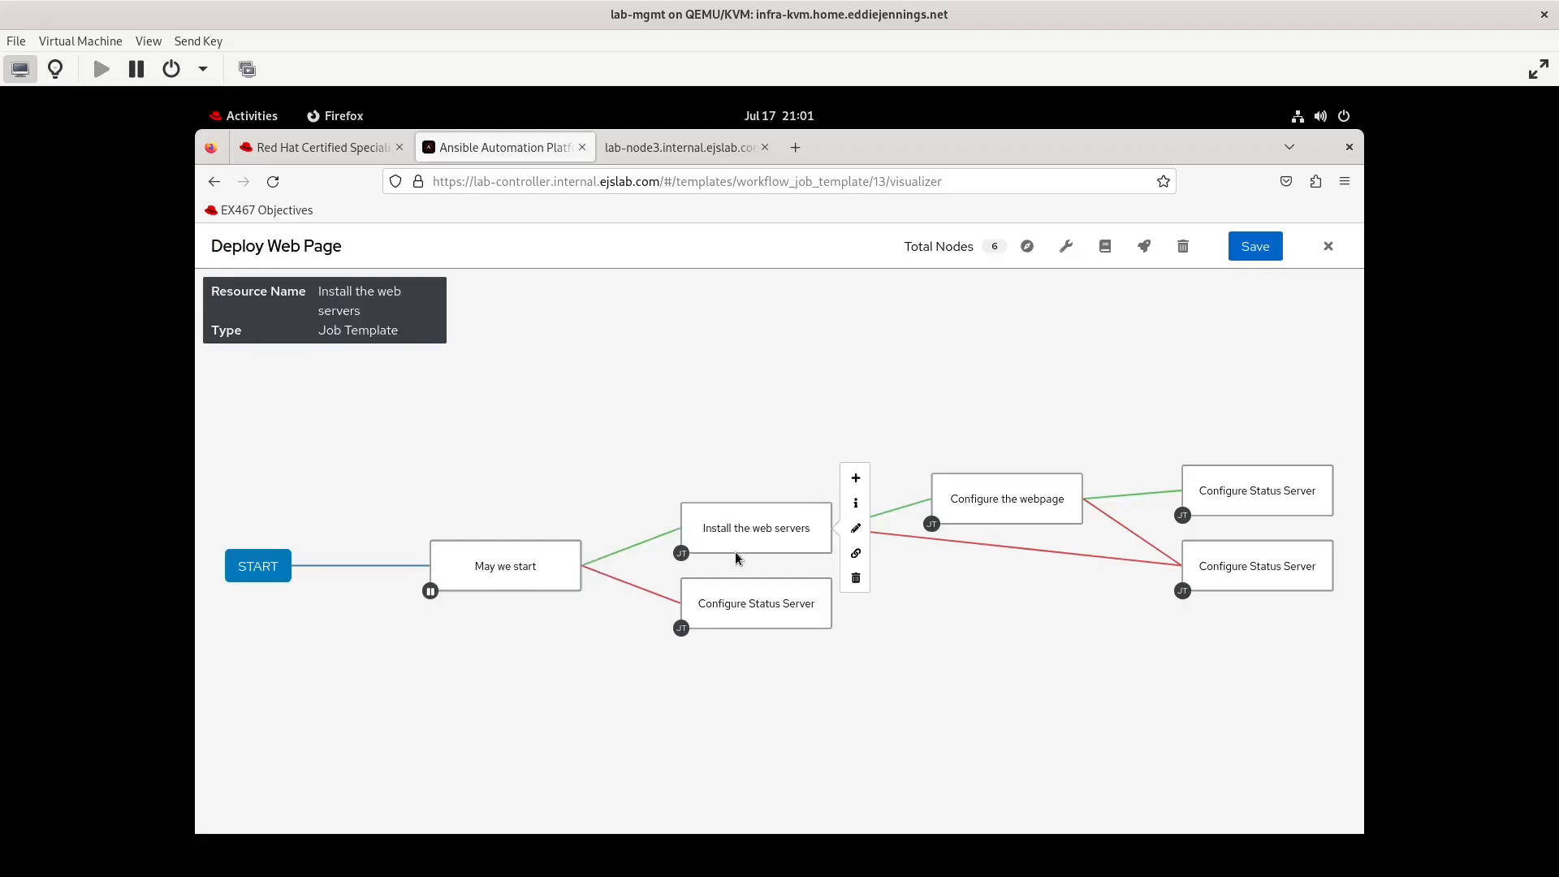
mouse_move(773, 610)
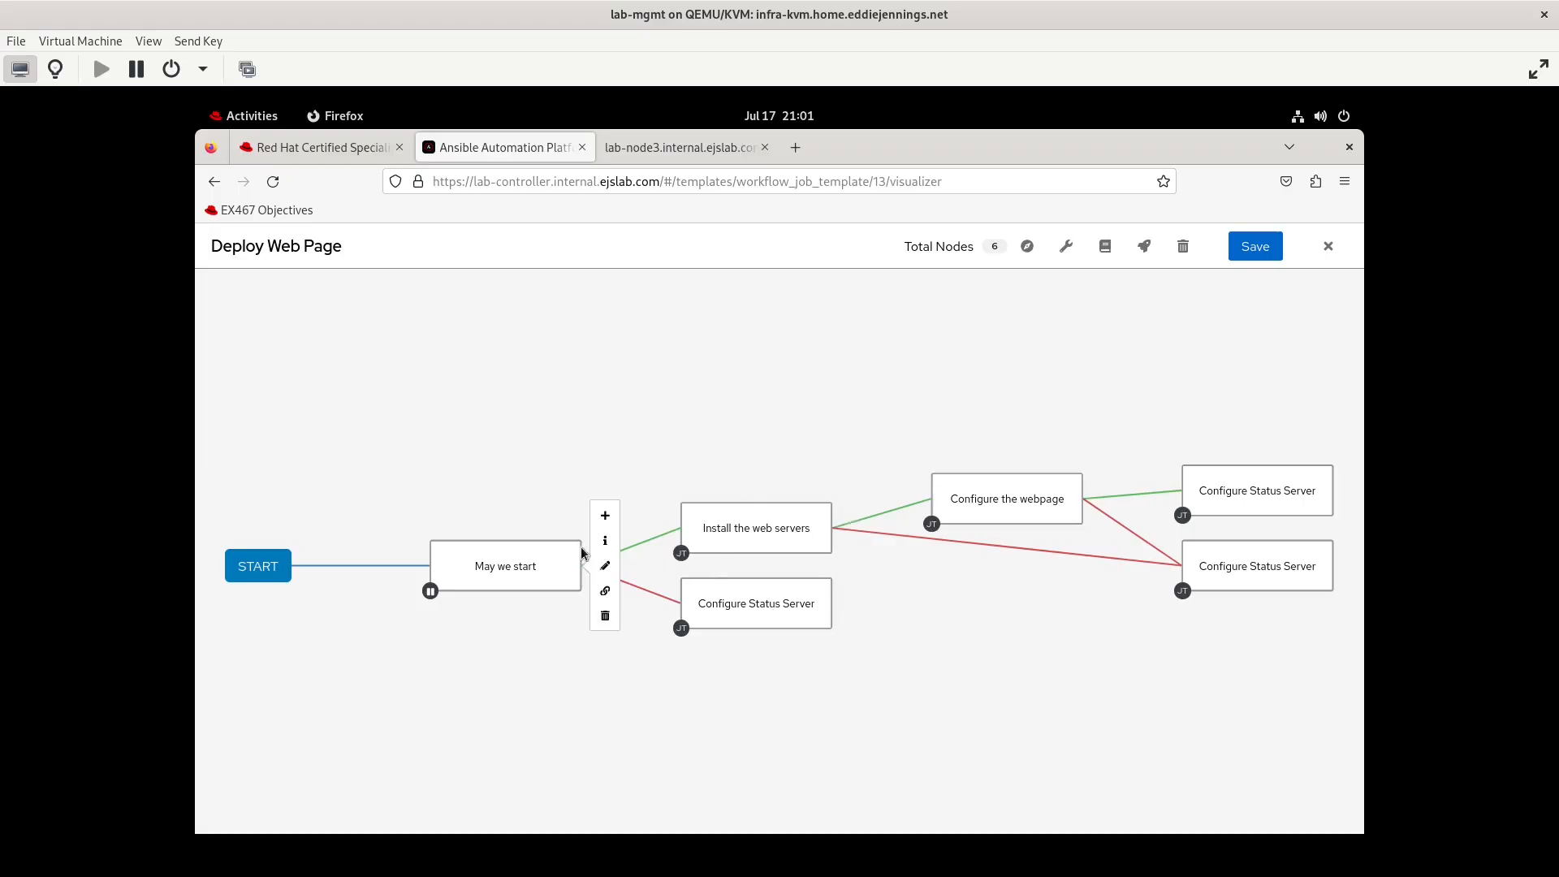
mouse_move(782, 591)
mouse_move(560, 570)
mouse_move(835, 513)
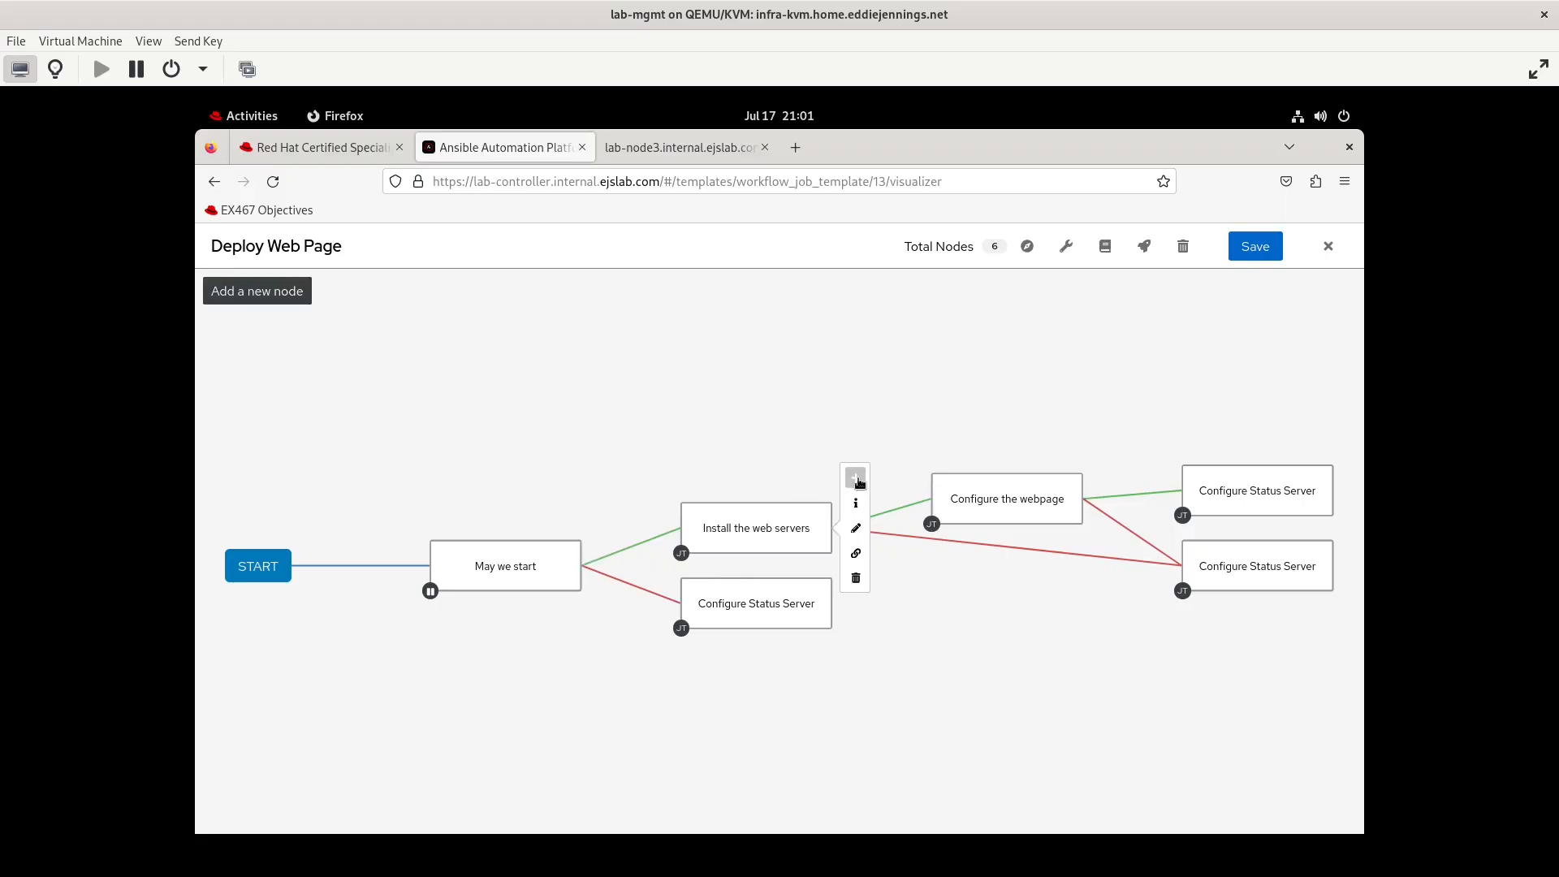
left_click(854, 528)
scroll(1224, 686, "down", 3)
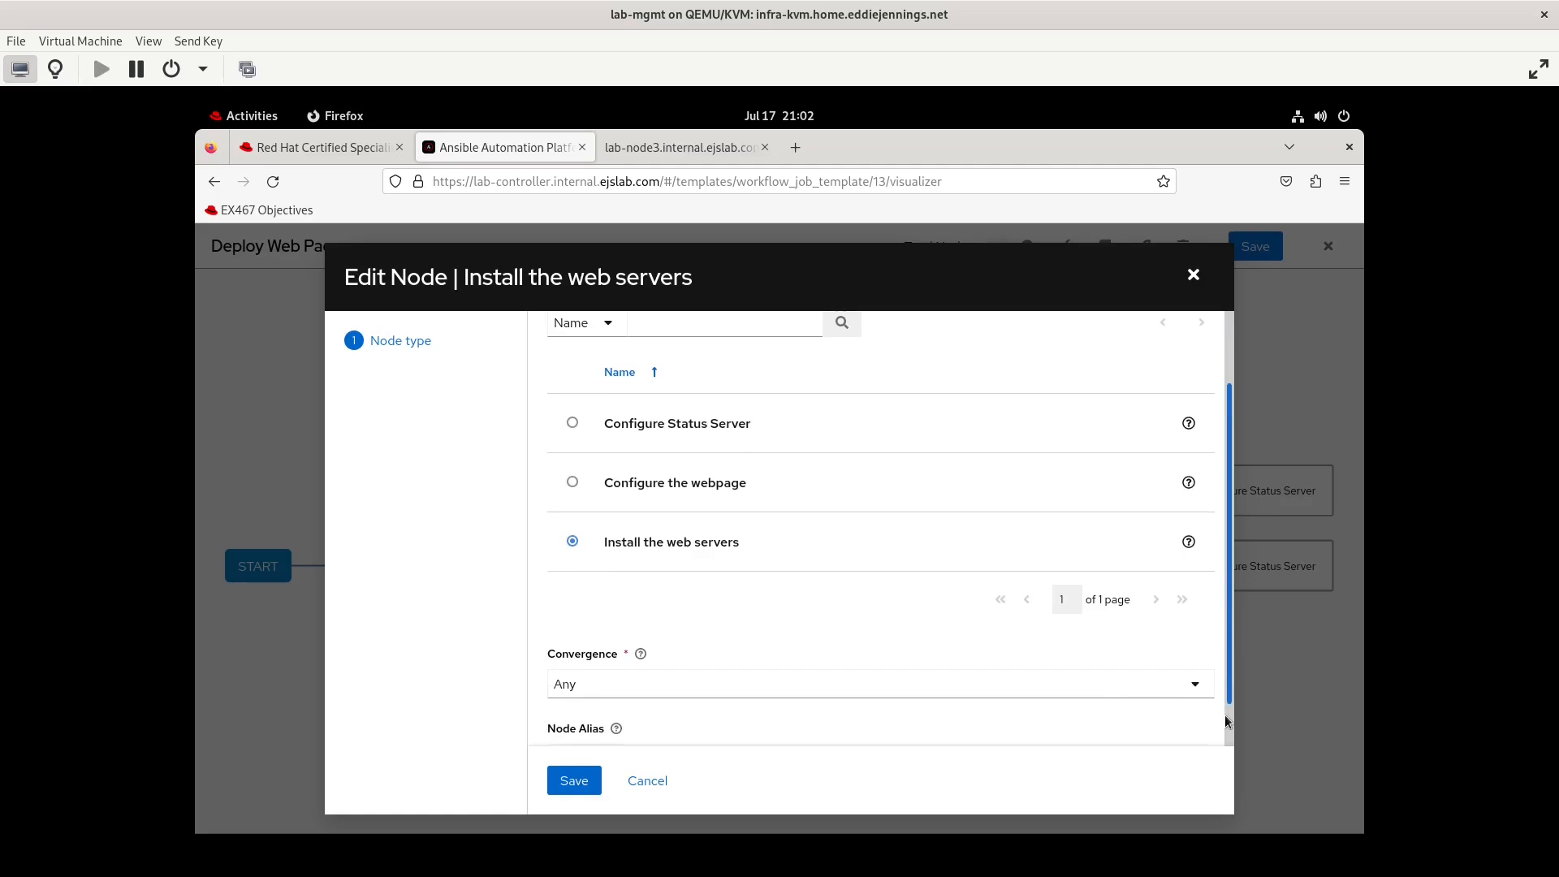
left_click(640, 607)
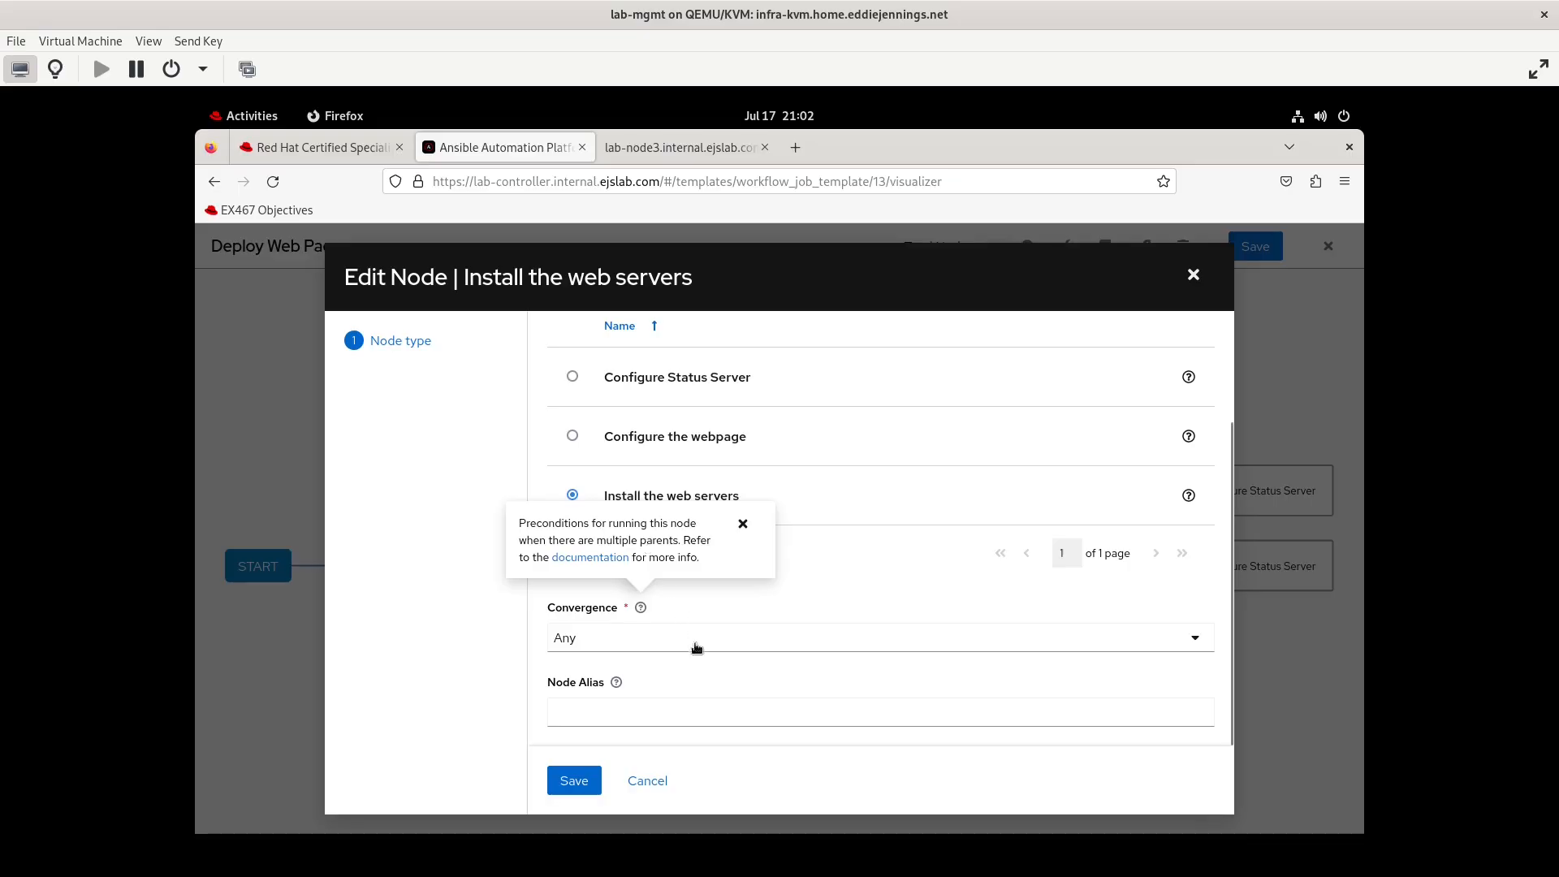
left_click(649, 780)
left_click(648, 780)
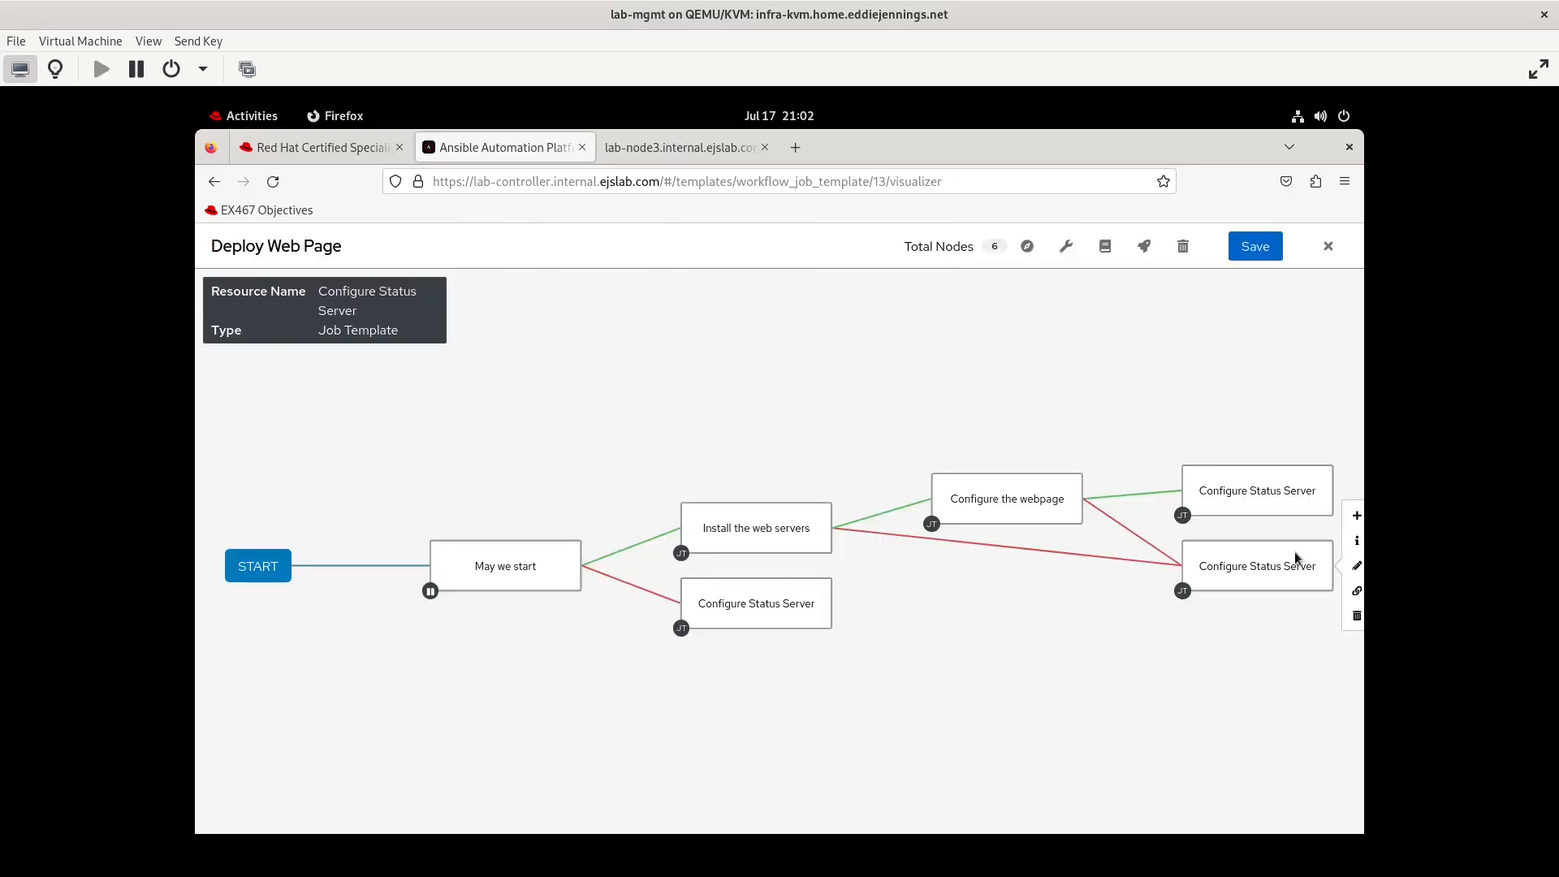
Set Convergence to All on the "Configure Status Server" node that reports "The config playbooks failed!".
mouse_move(1332, 557)
left_click(1356, 565)
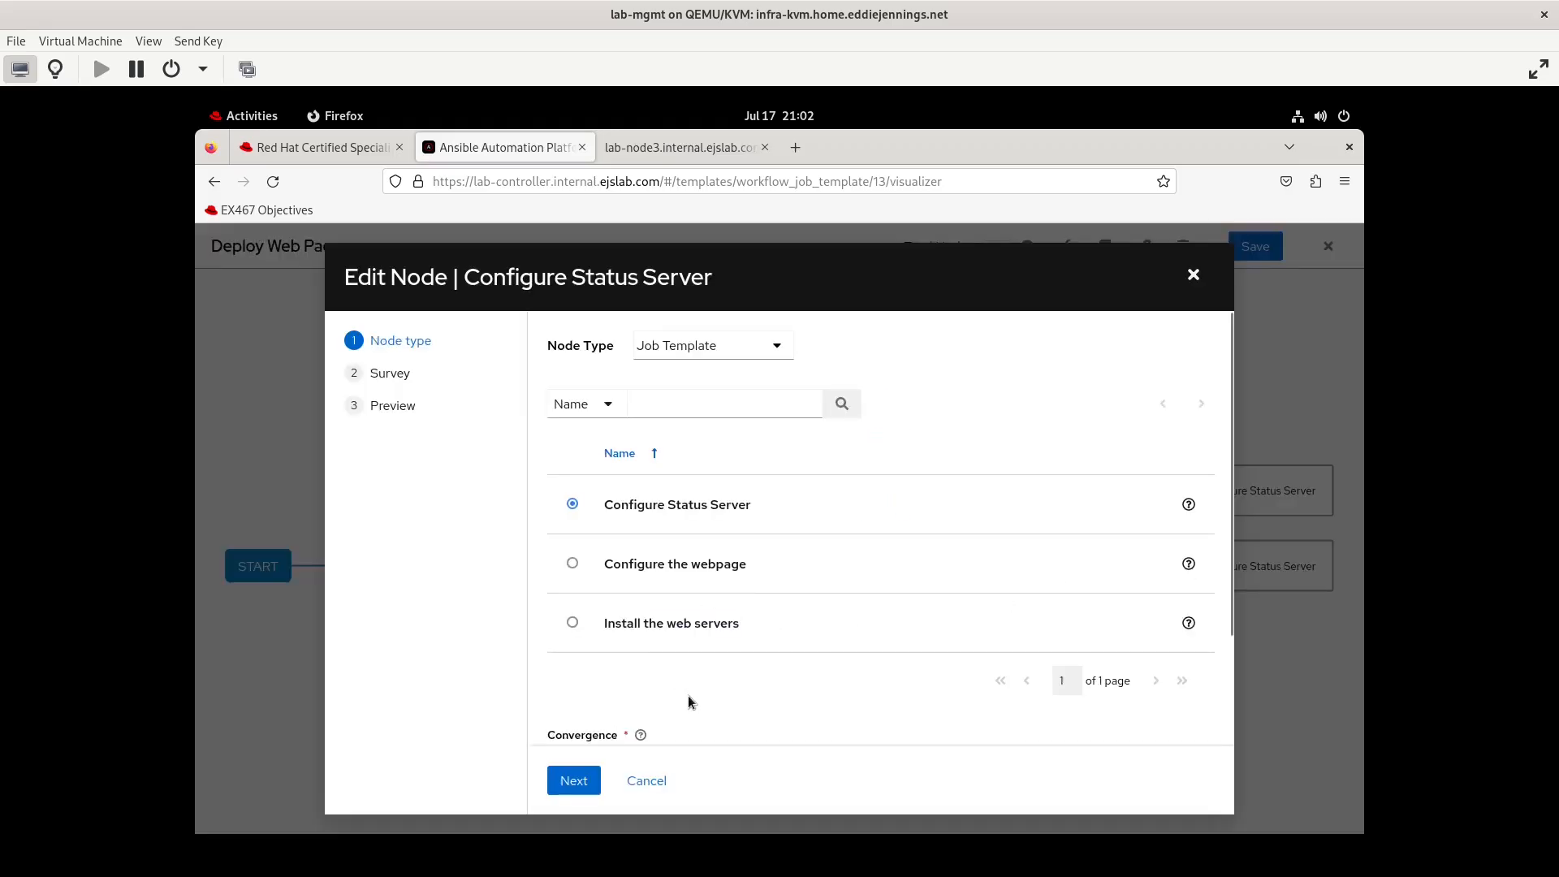
scroll(1156, 588, "down", 2)
left_click(571, 781)
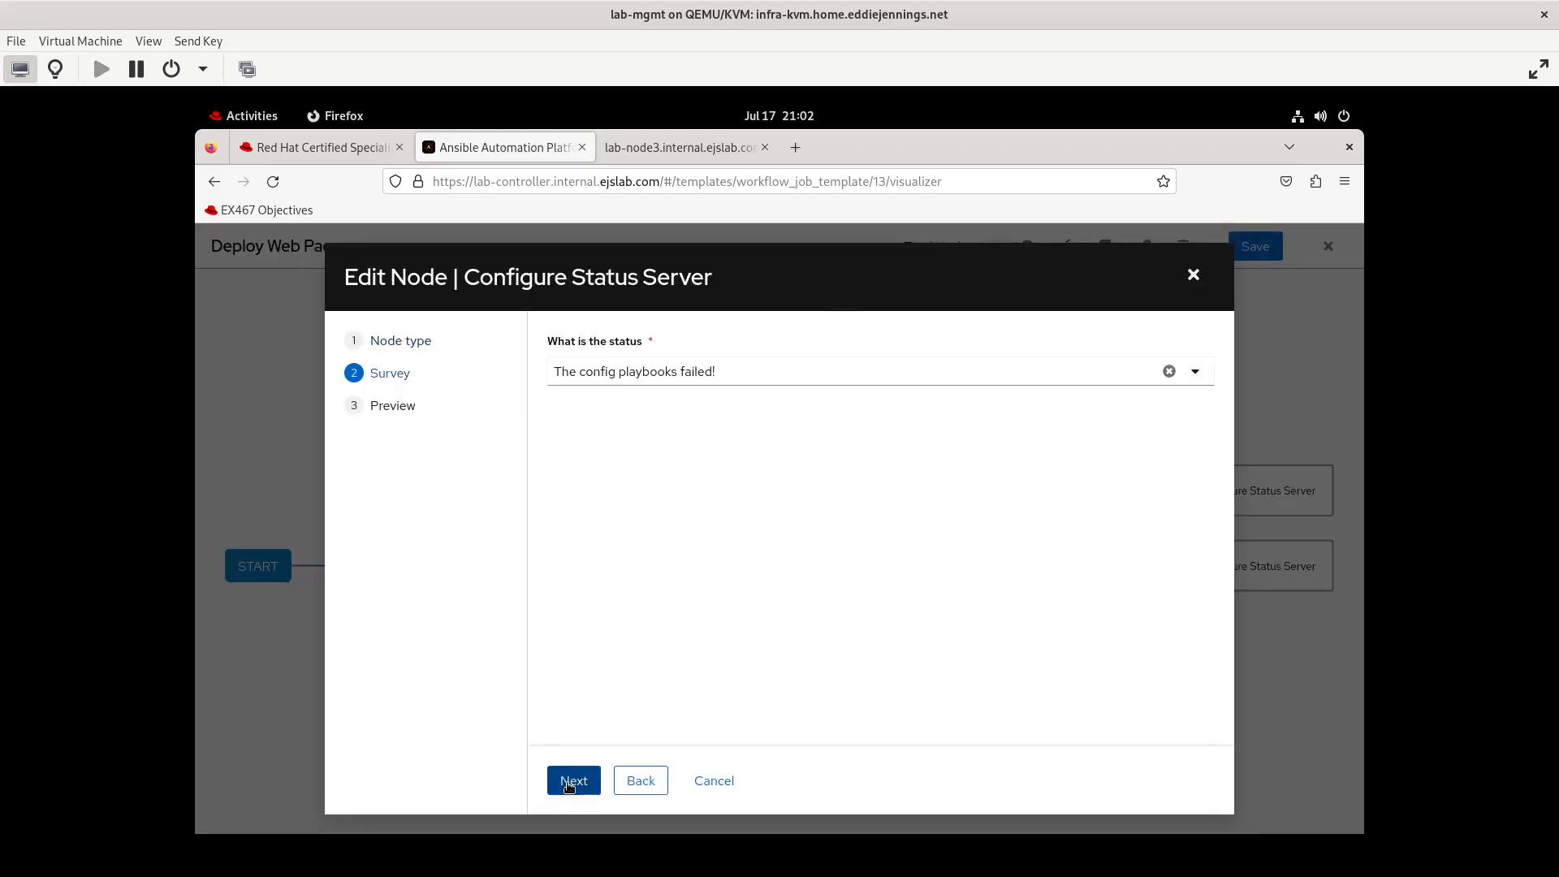
left_click(571, 781)
left_click(570, 783)
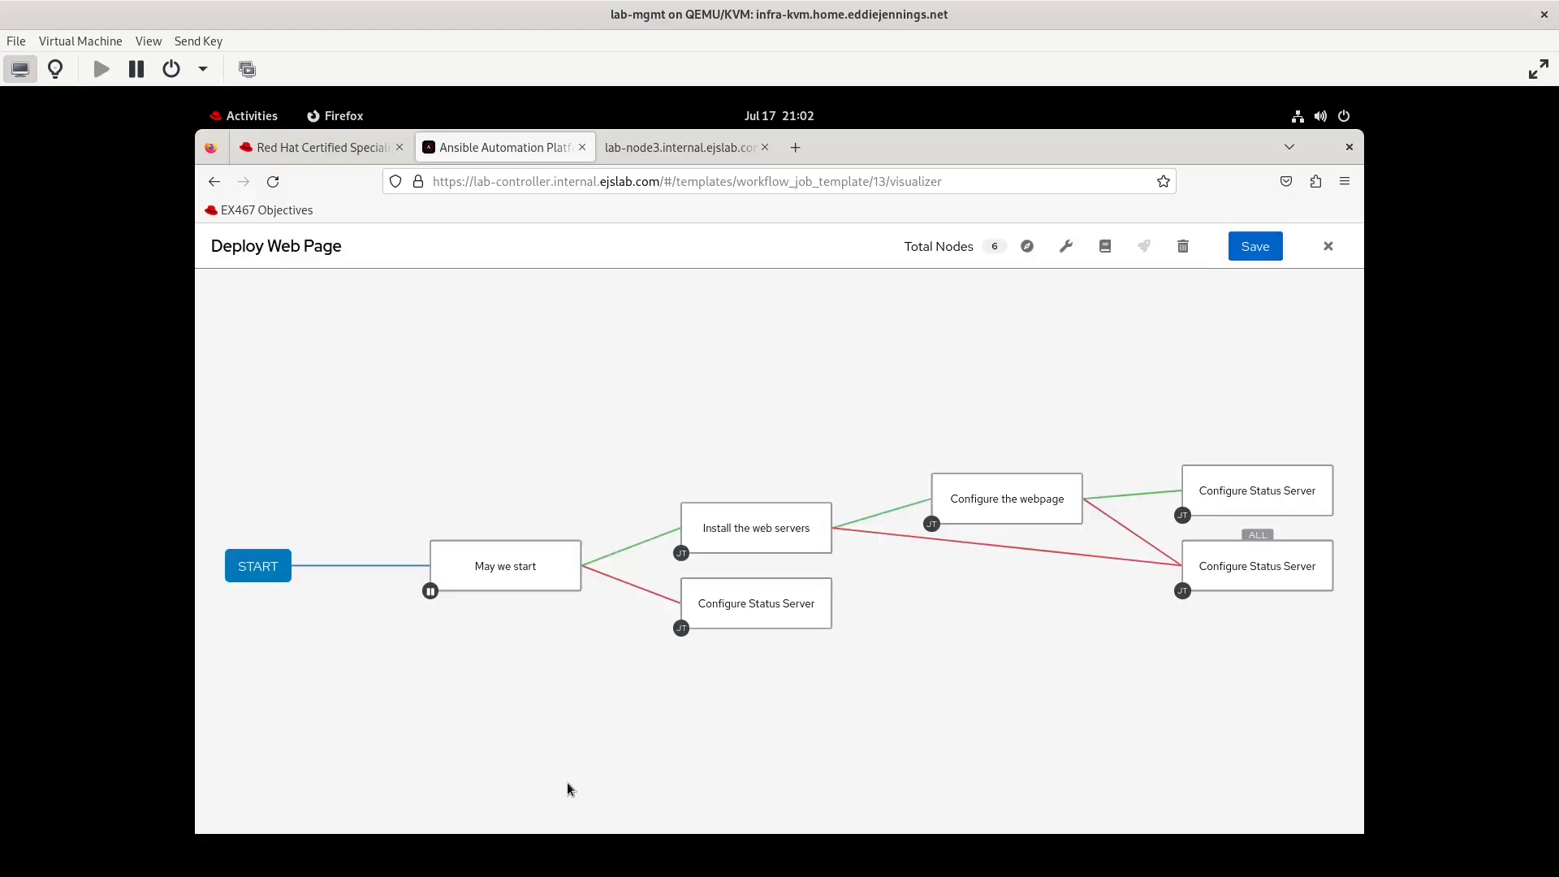
mouse_move(1190, 573)
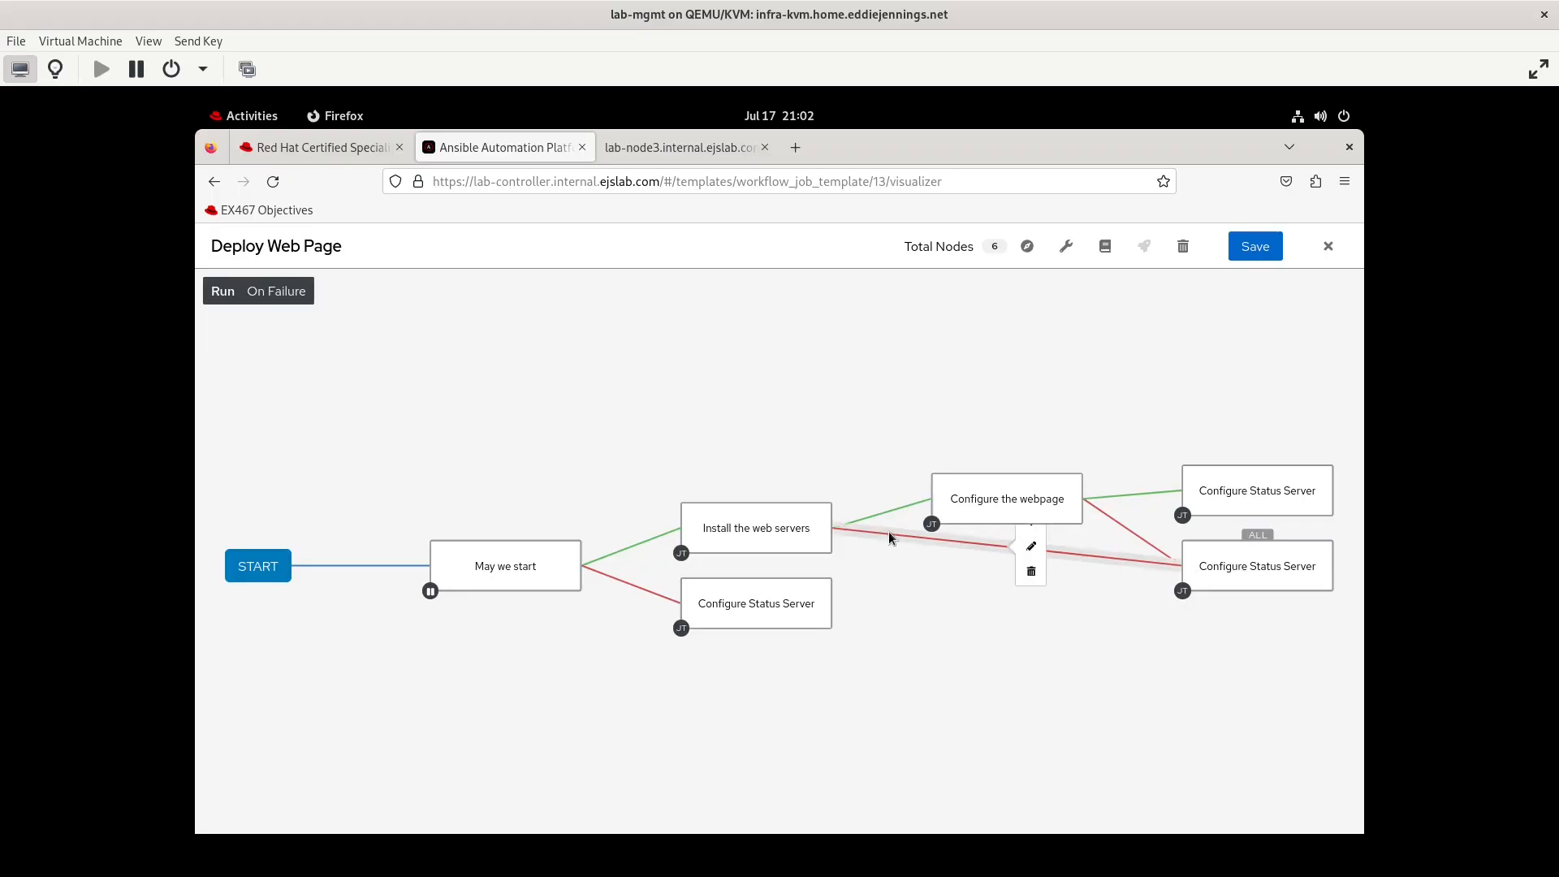
mouse_move(771, 528)
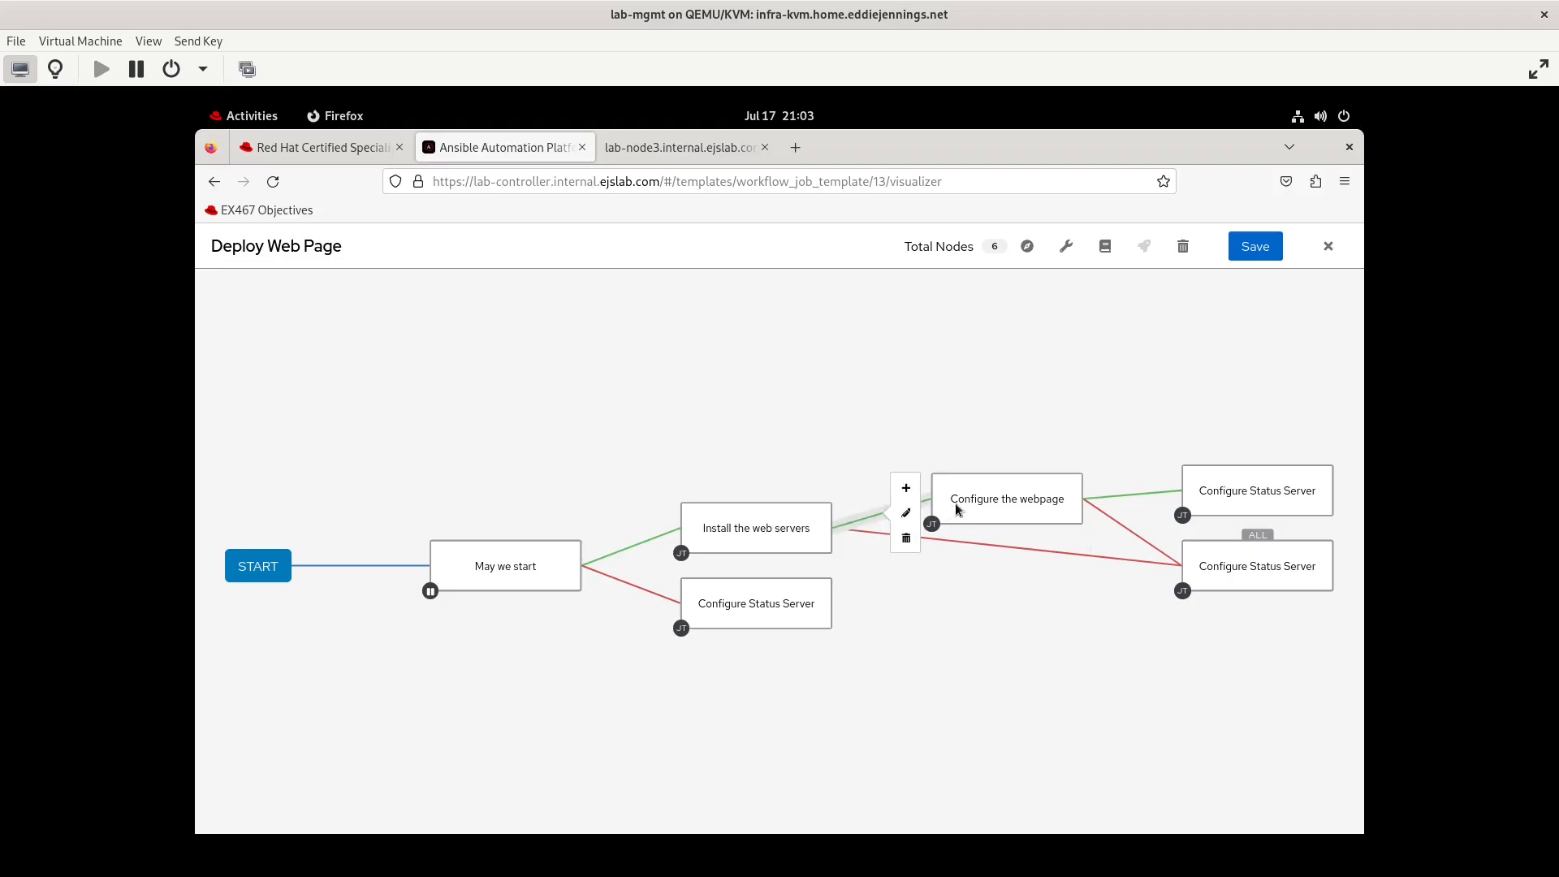
Remove the "May we start" approval node from the "Deploy Web Page" workflow.
mouse_move(1258, 586)
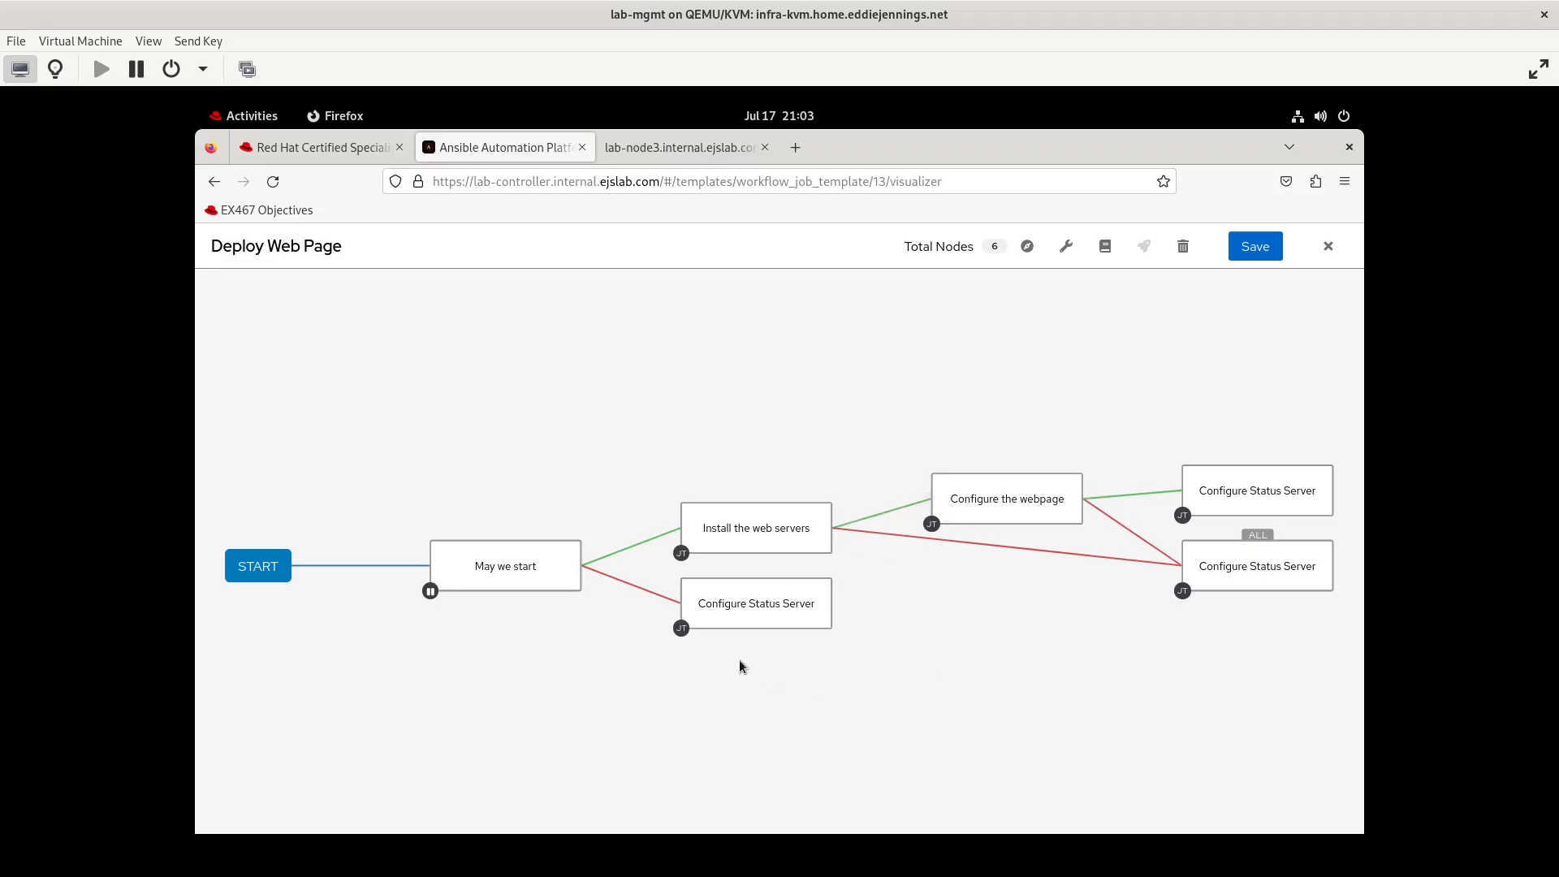
mouse_move(838, 622)
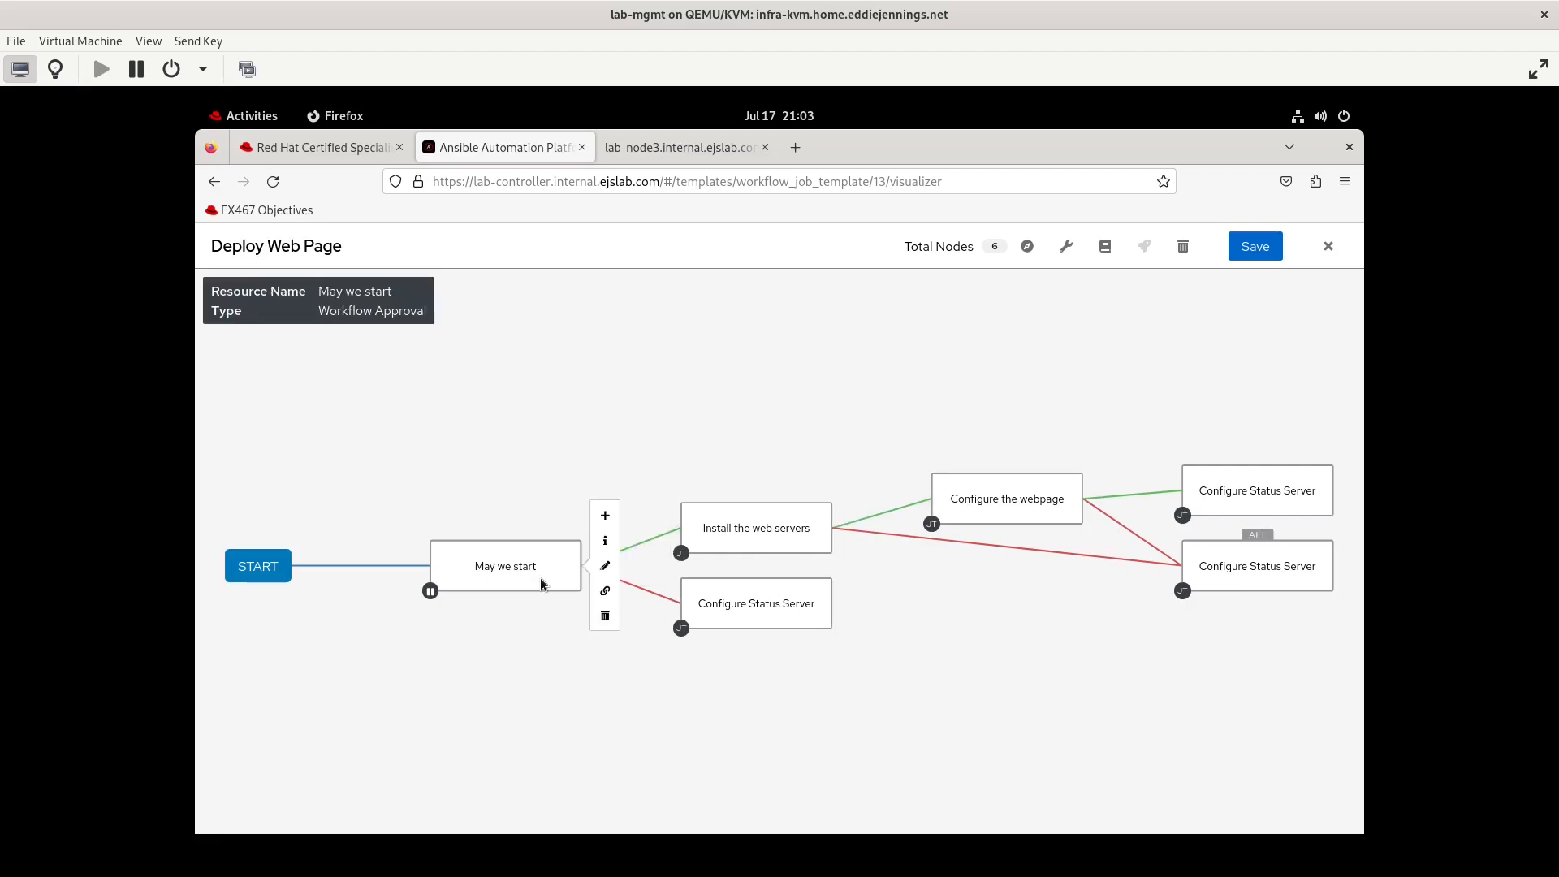
left_click(607, 614)
left_click(601, 567)
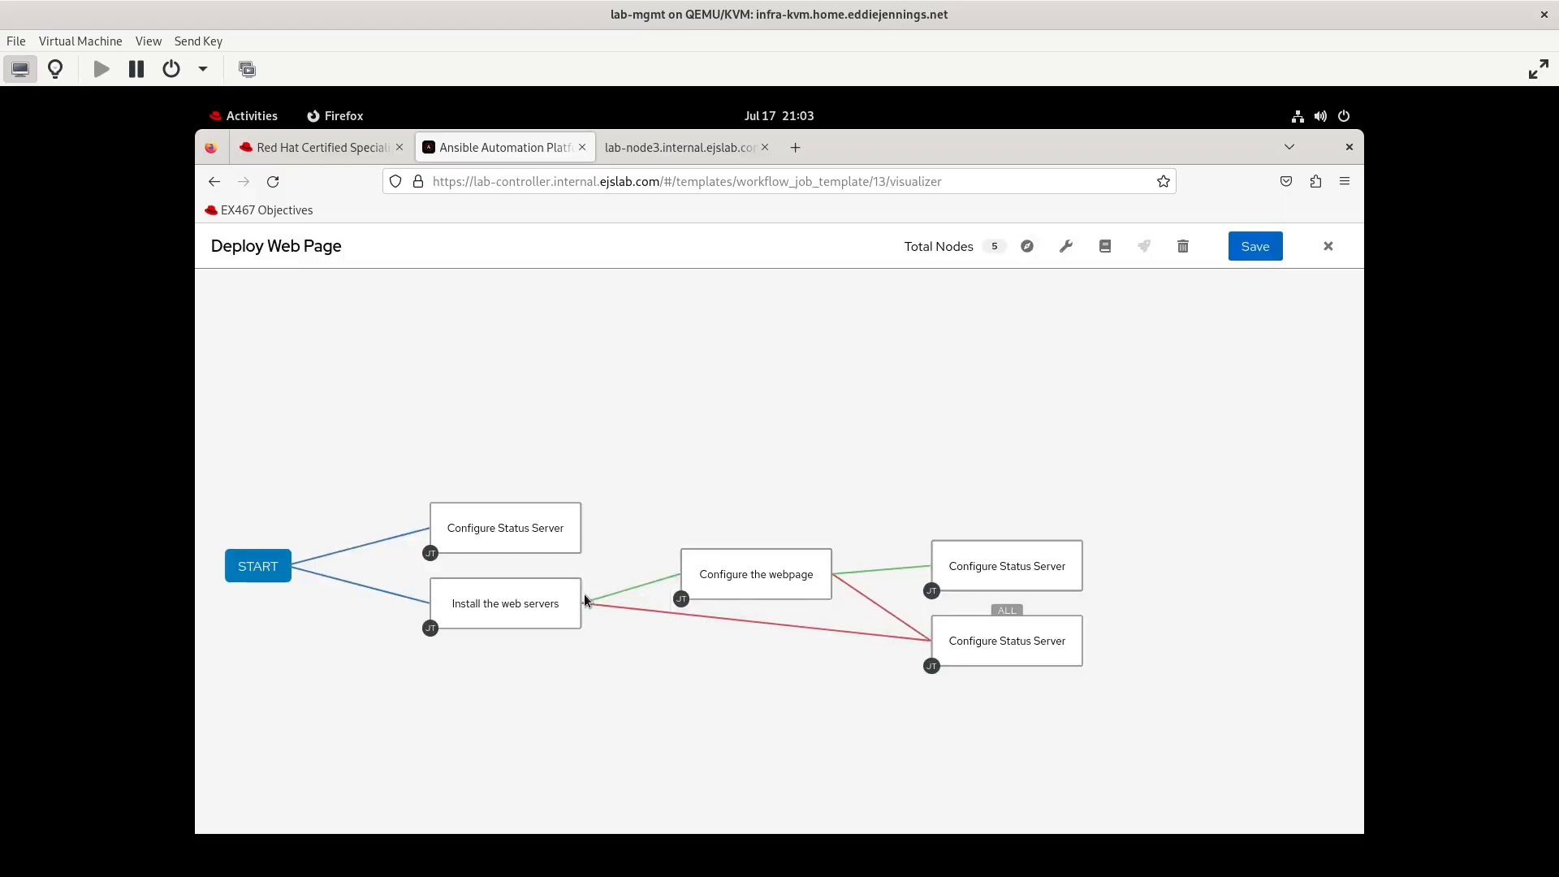
Link "Install the web servers" to the "Configure Status Server" node attached to START, running On Success.
left_click(598, 627)
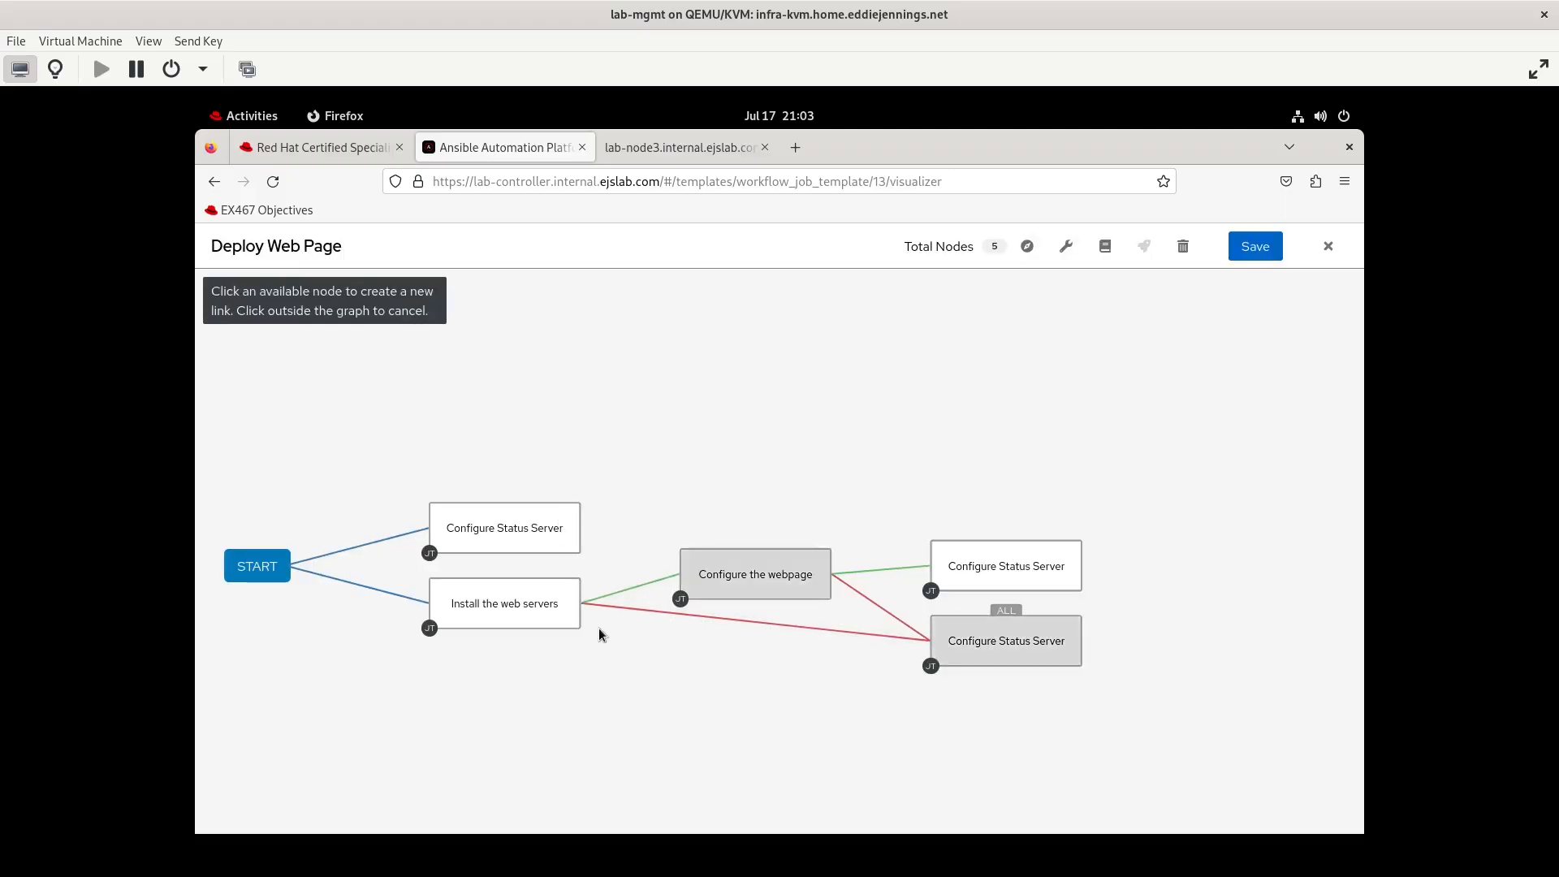
left_click(521, 533)
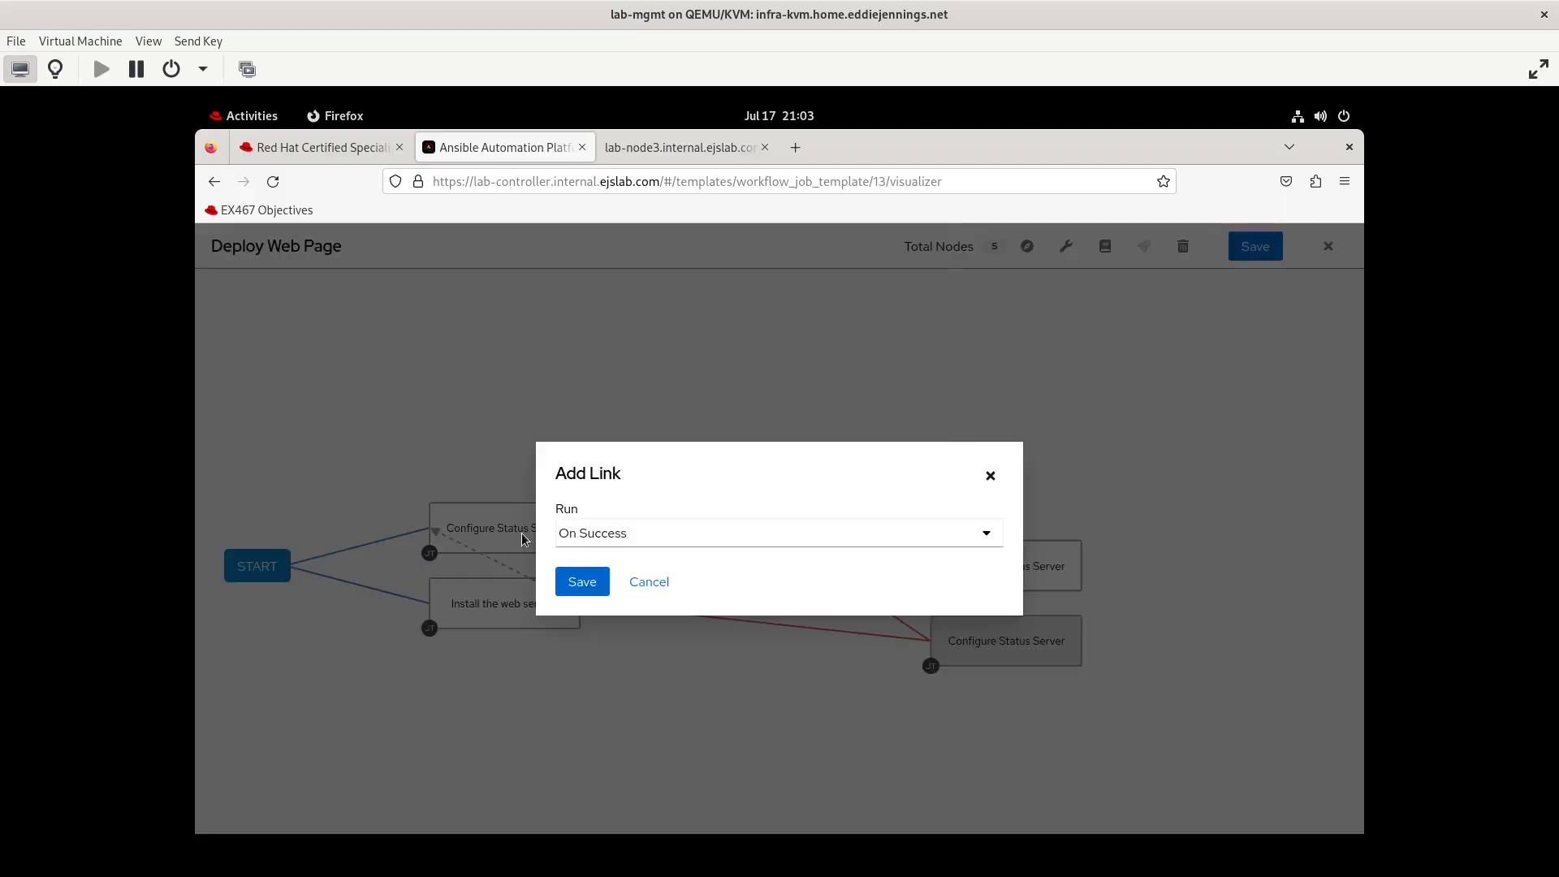
left_click(592, 578)
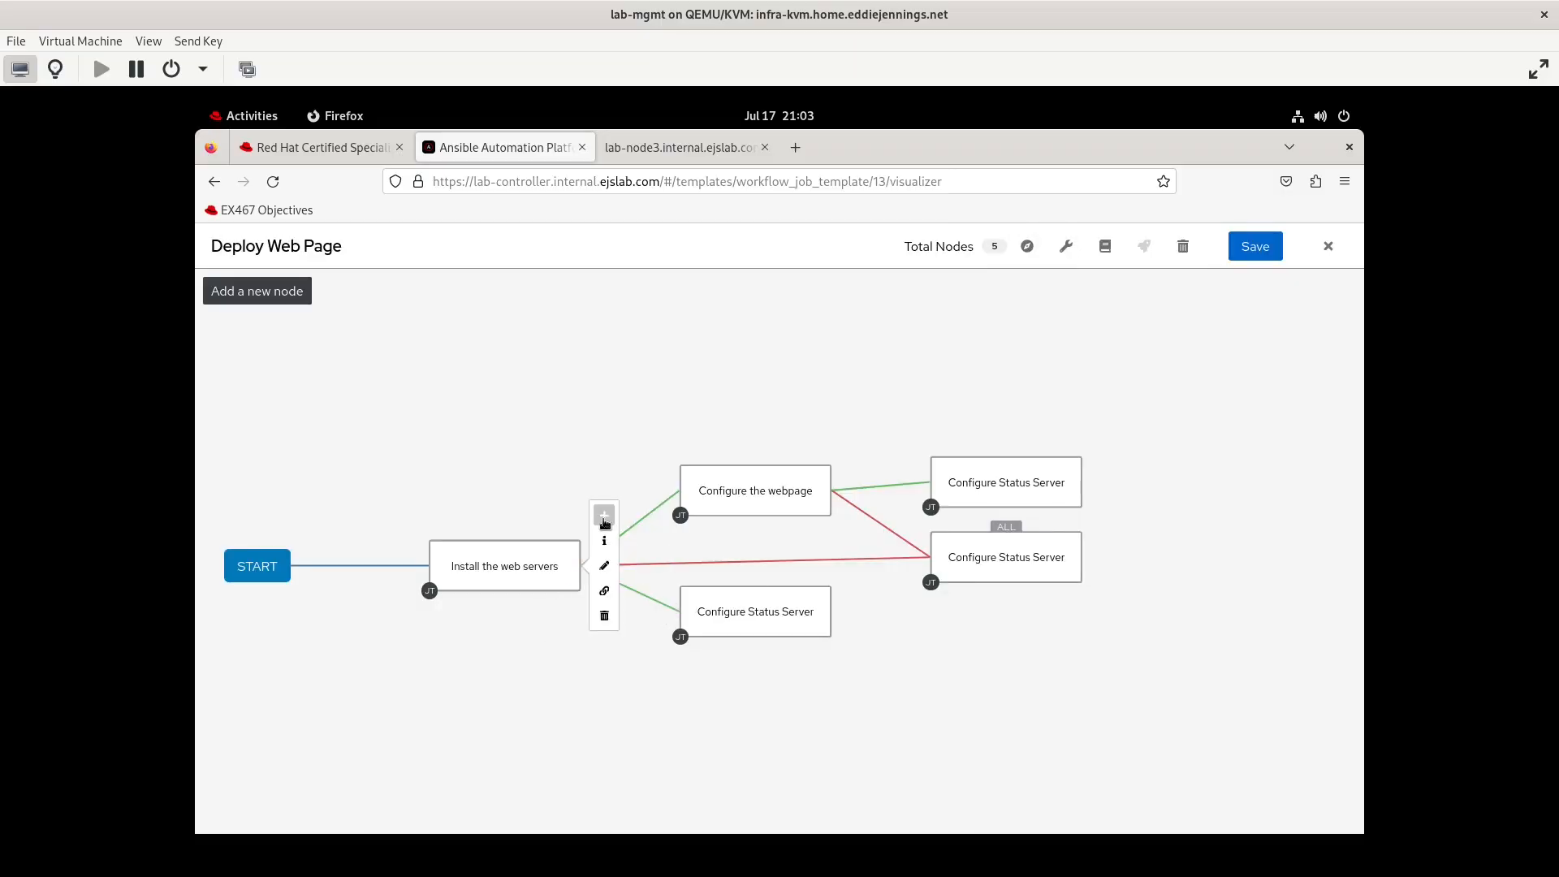
Add an Approval node named "test approval" after "Install the web servers", set to run Always.
left_click(603, 518)
left_click(1051, 443)
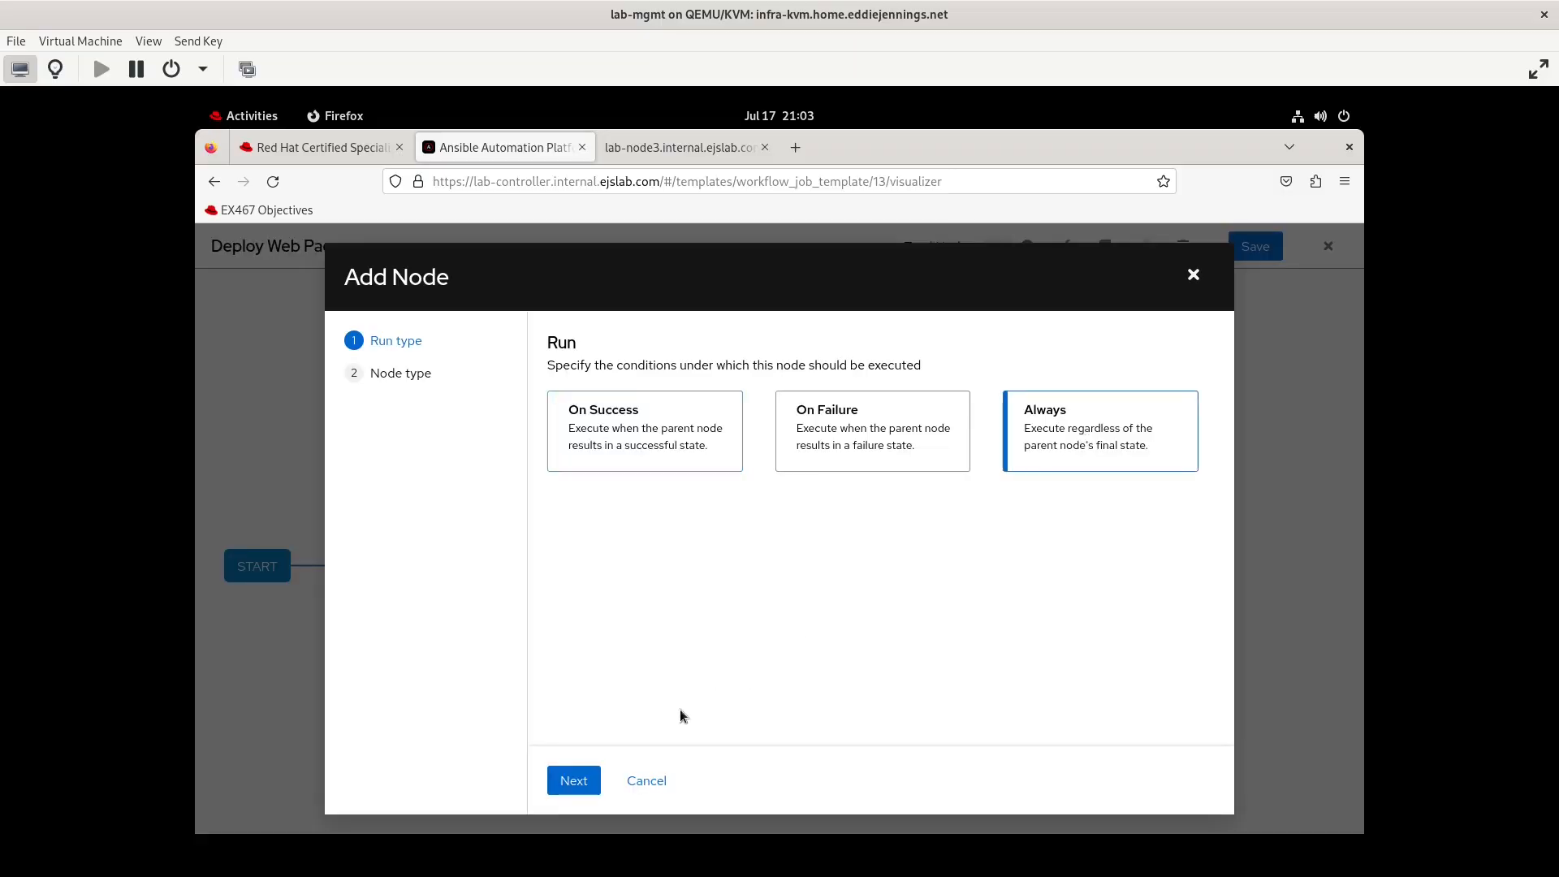
left_click(581, 783)
left_click(767, 346)
left_click(714, 374)
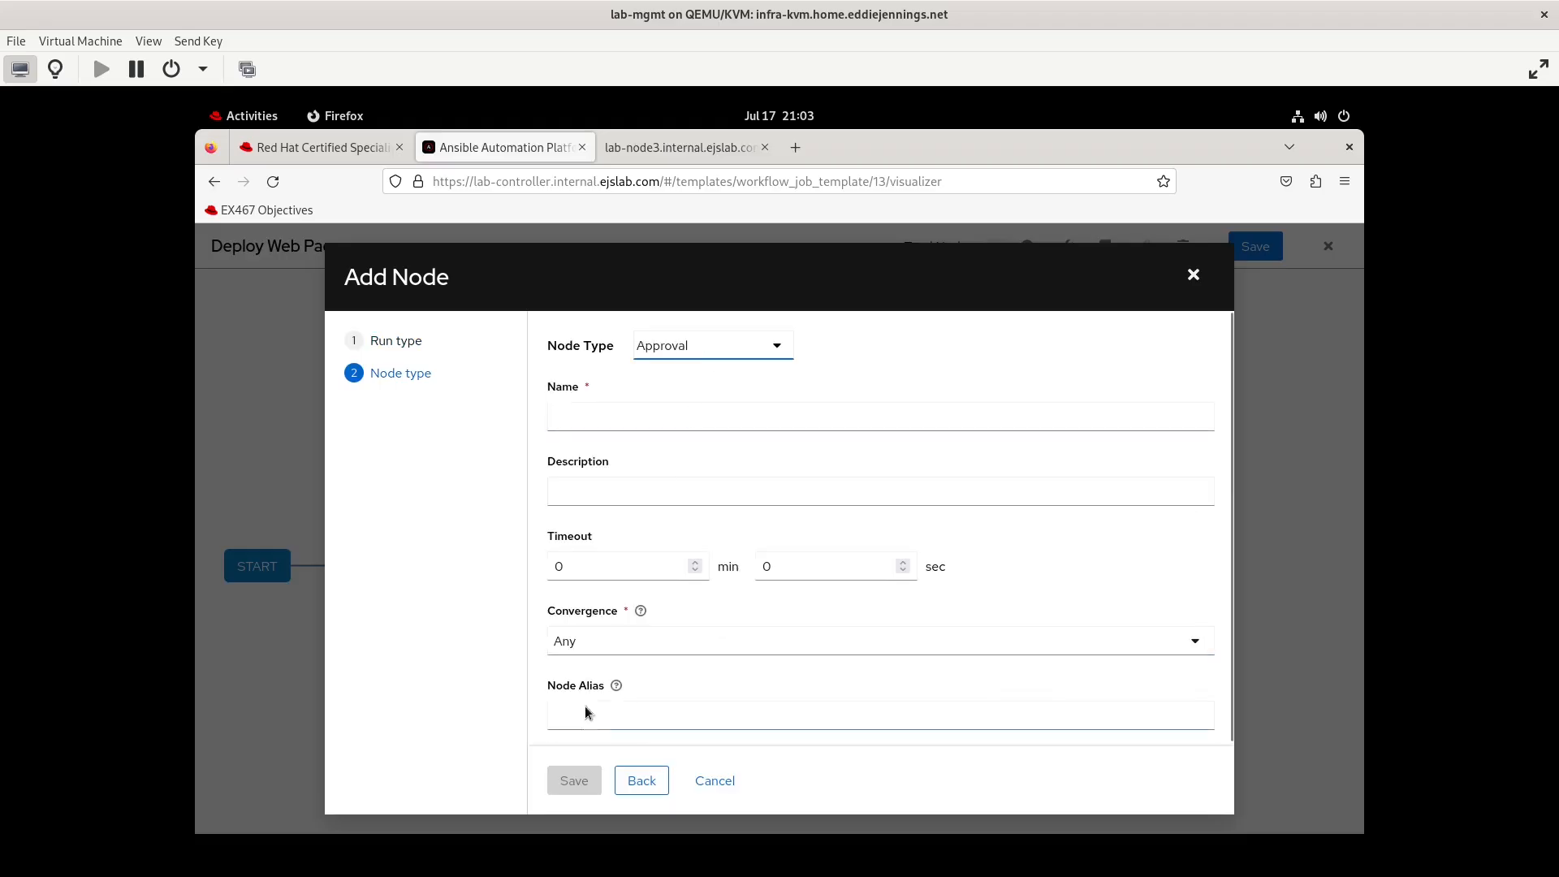
left_click(620, 416)
type("test approval")
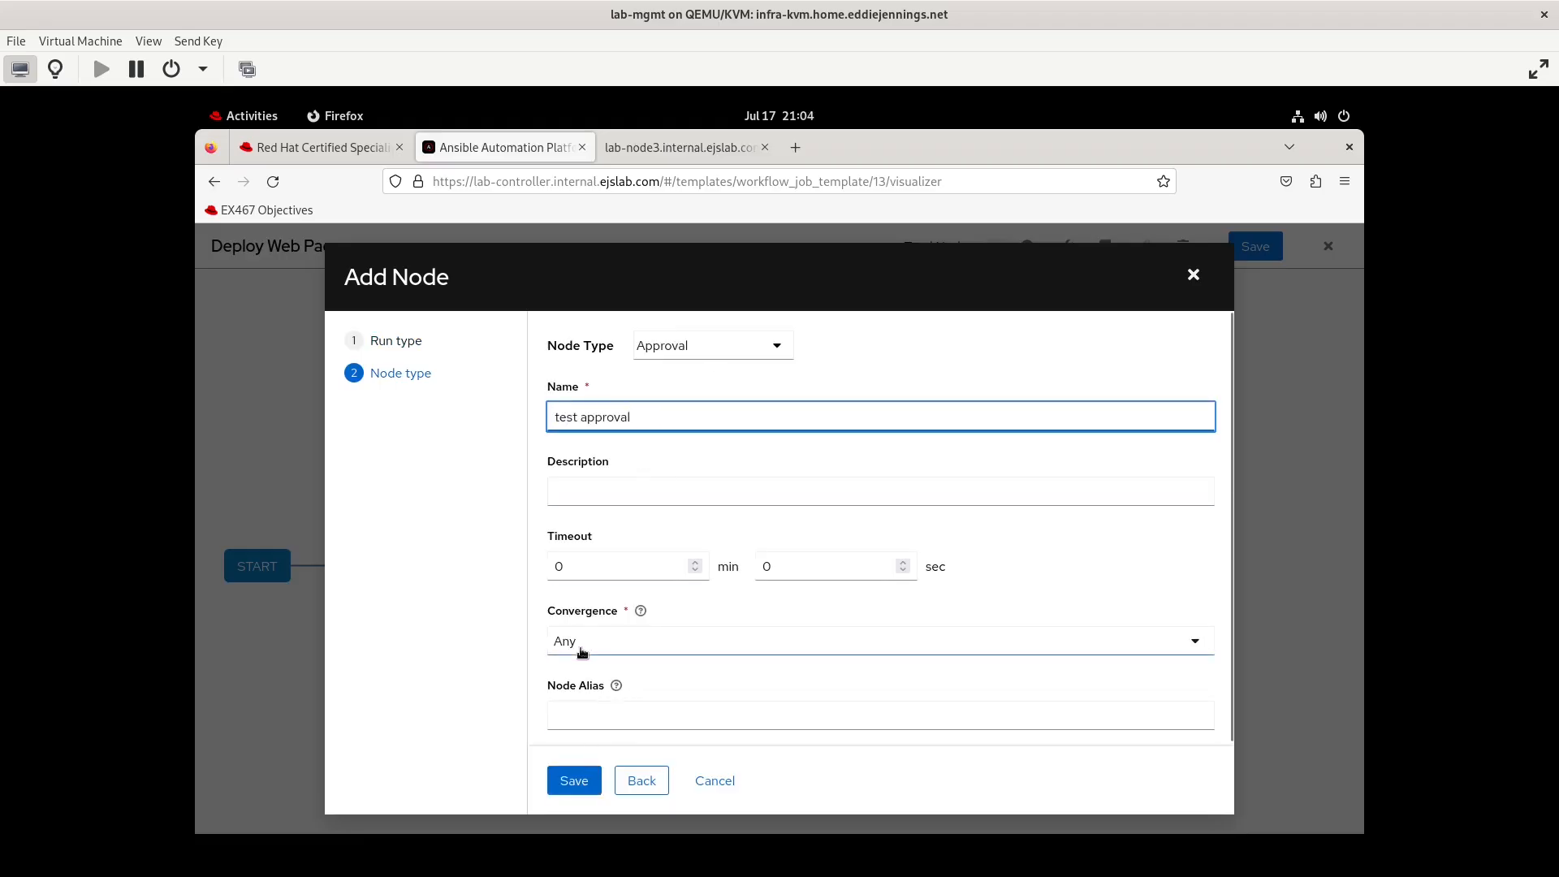
left_click(574, 780)
mouse_move(891, 537)
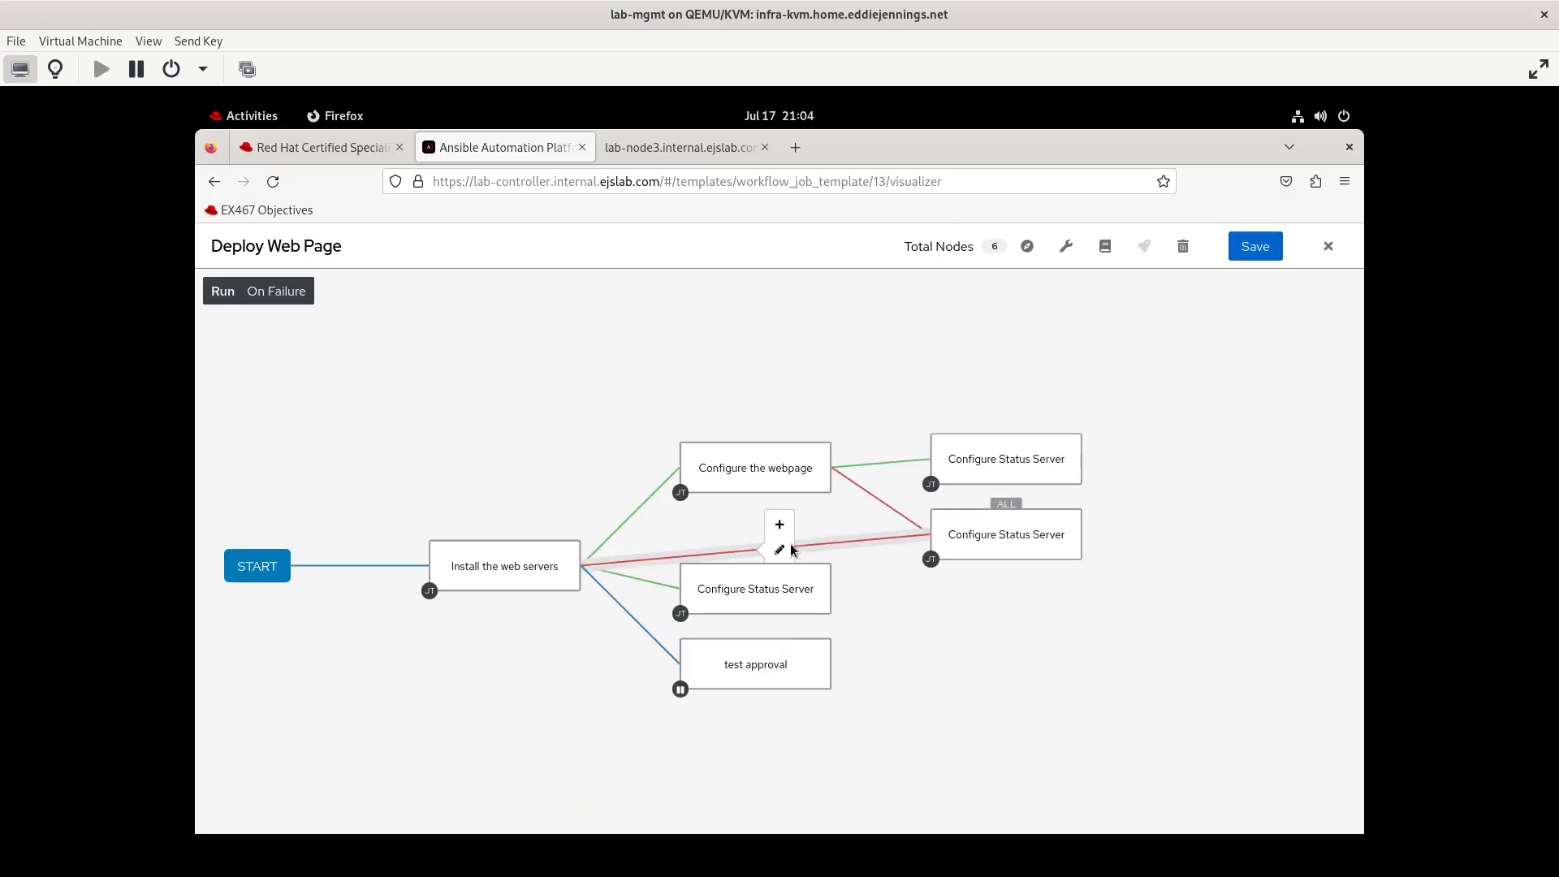
Remove the standalone "Configure Status Server" node and the "test approval" node that follow "Install the web servers".
mouse_move(763, 587)
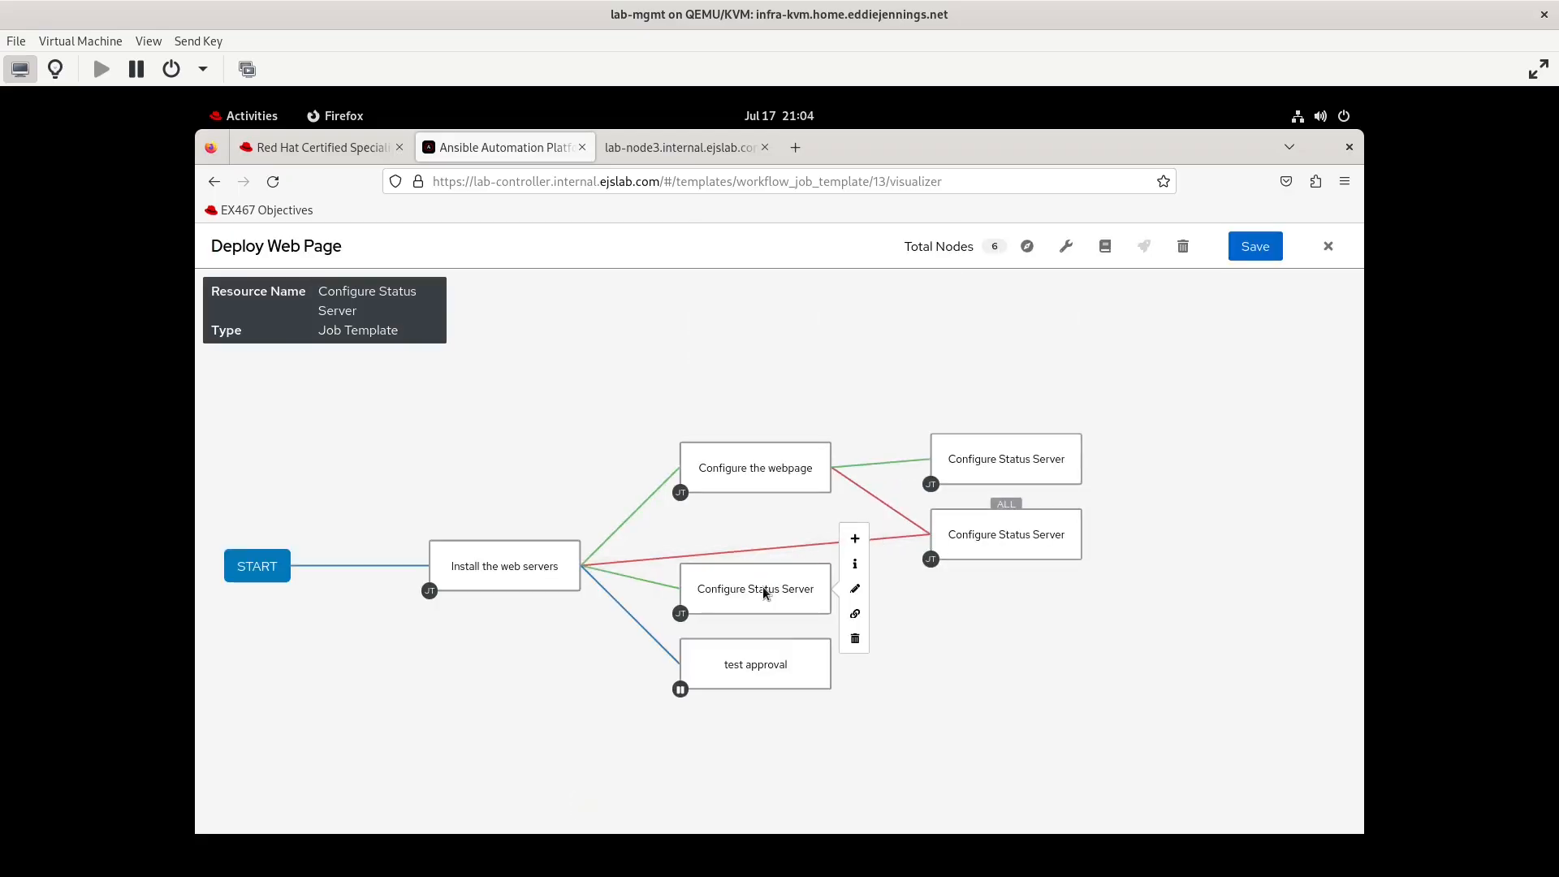
left_click(855, 638)
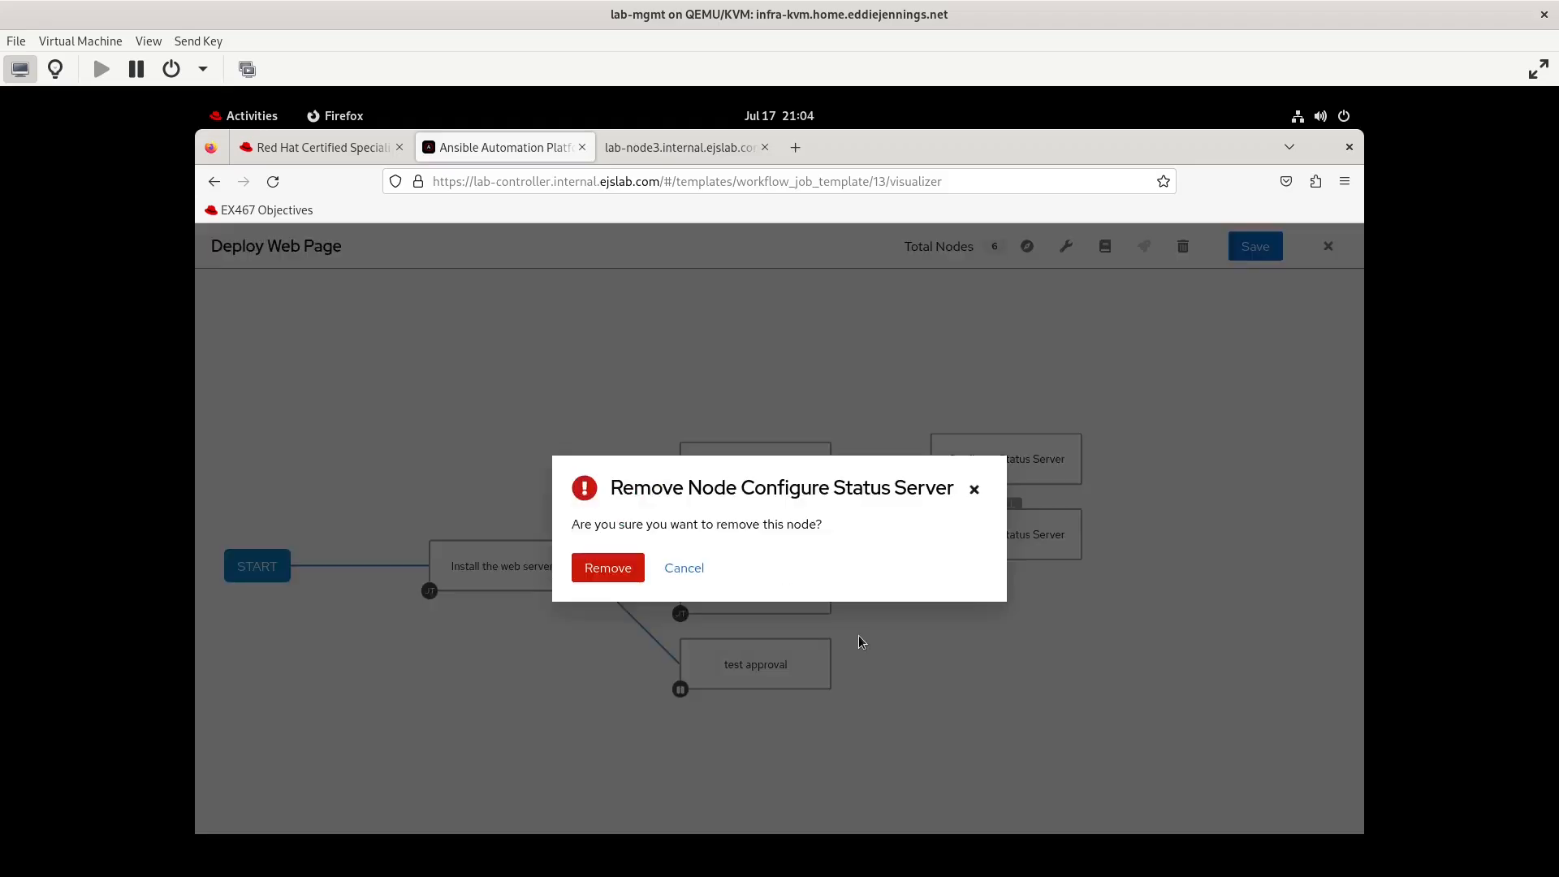
left_click(641, 567)
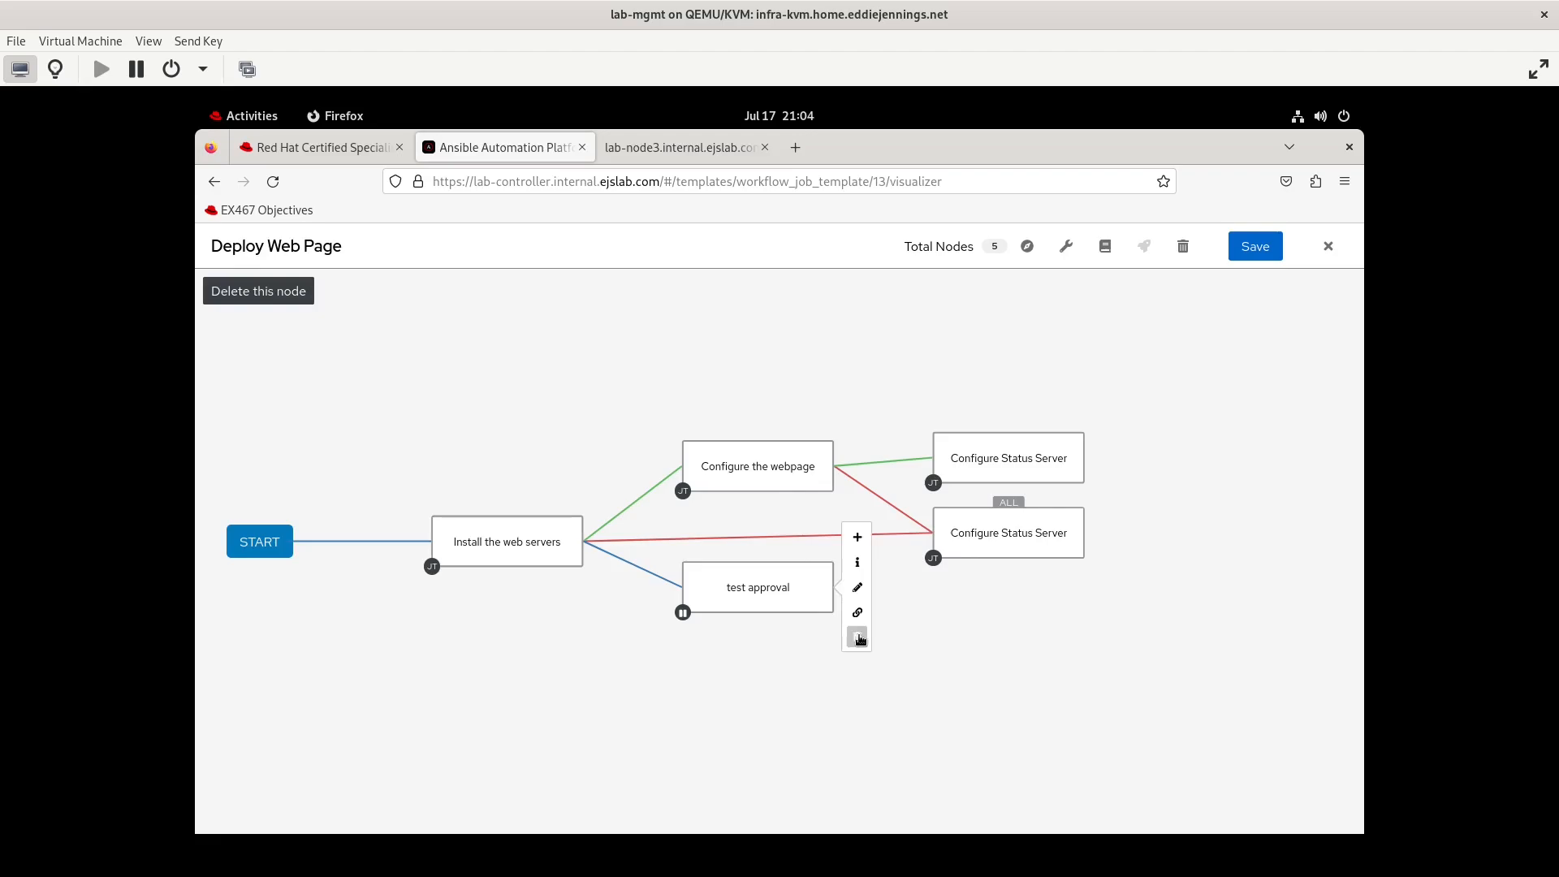
left_click(857, 637)
left_click(613, 571)
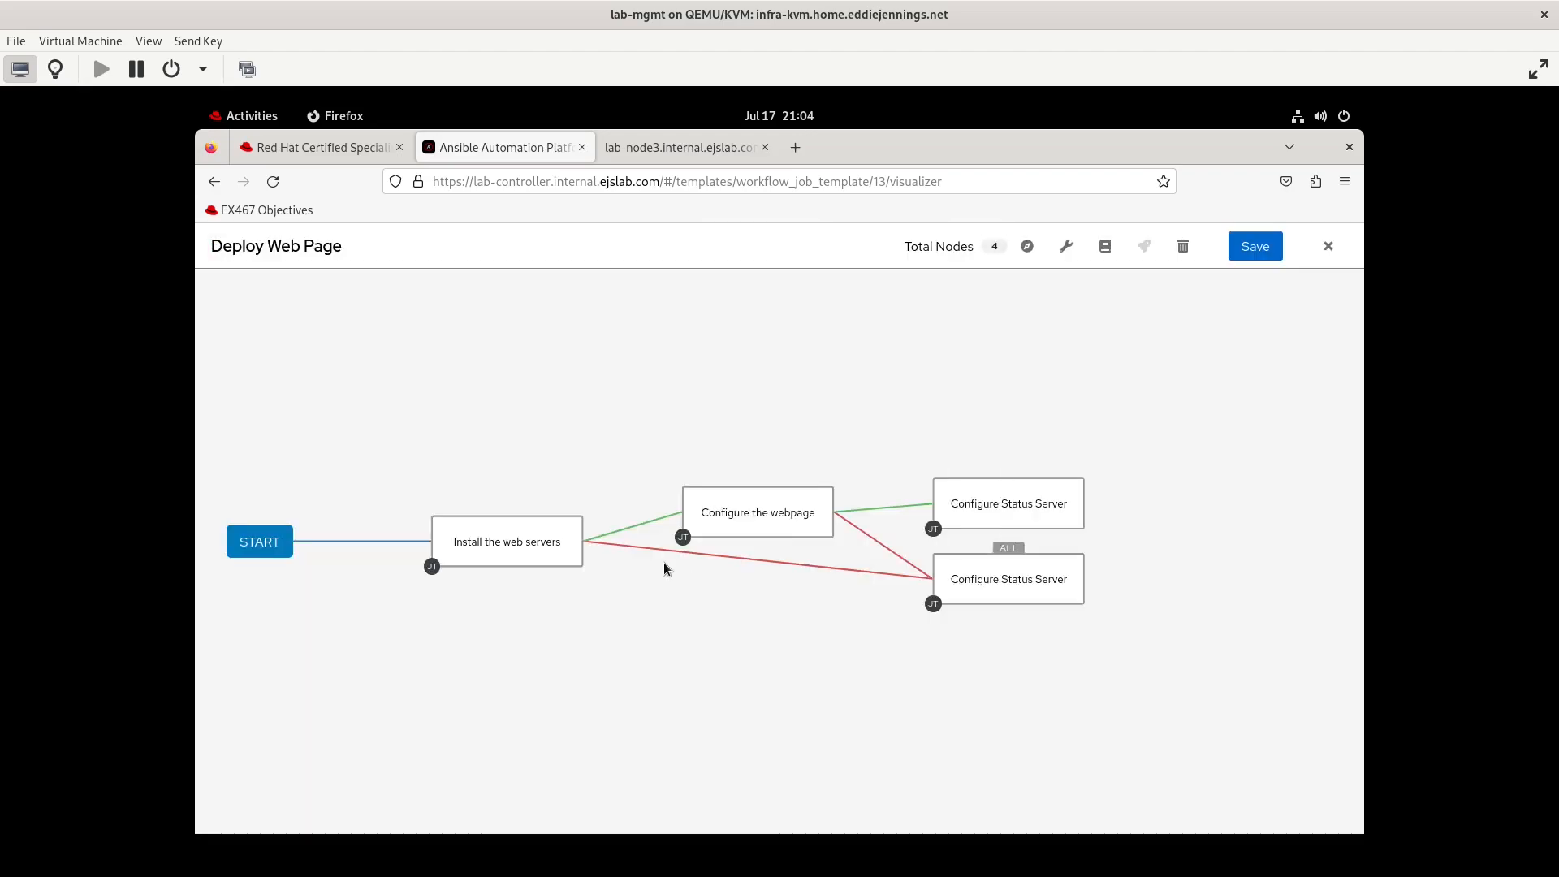
Remove the On Failure link between "Install the web servers" and "Configure Status Server".
mouse_move(779, 575)
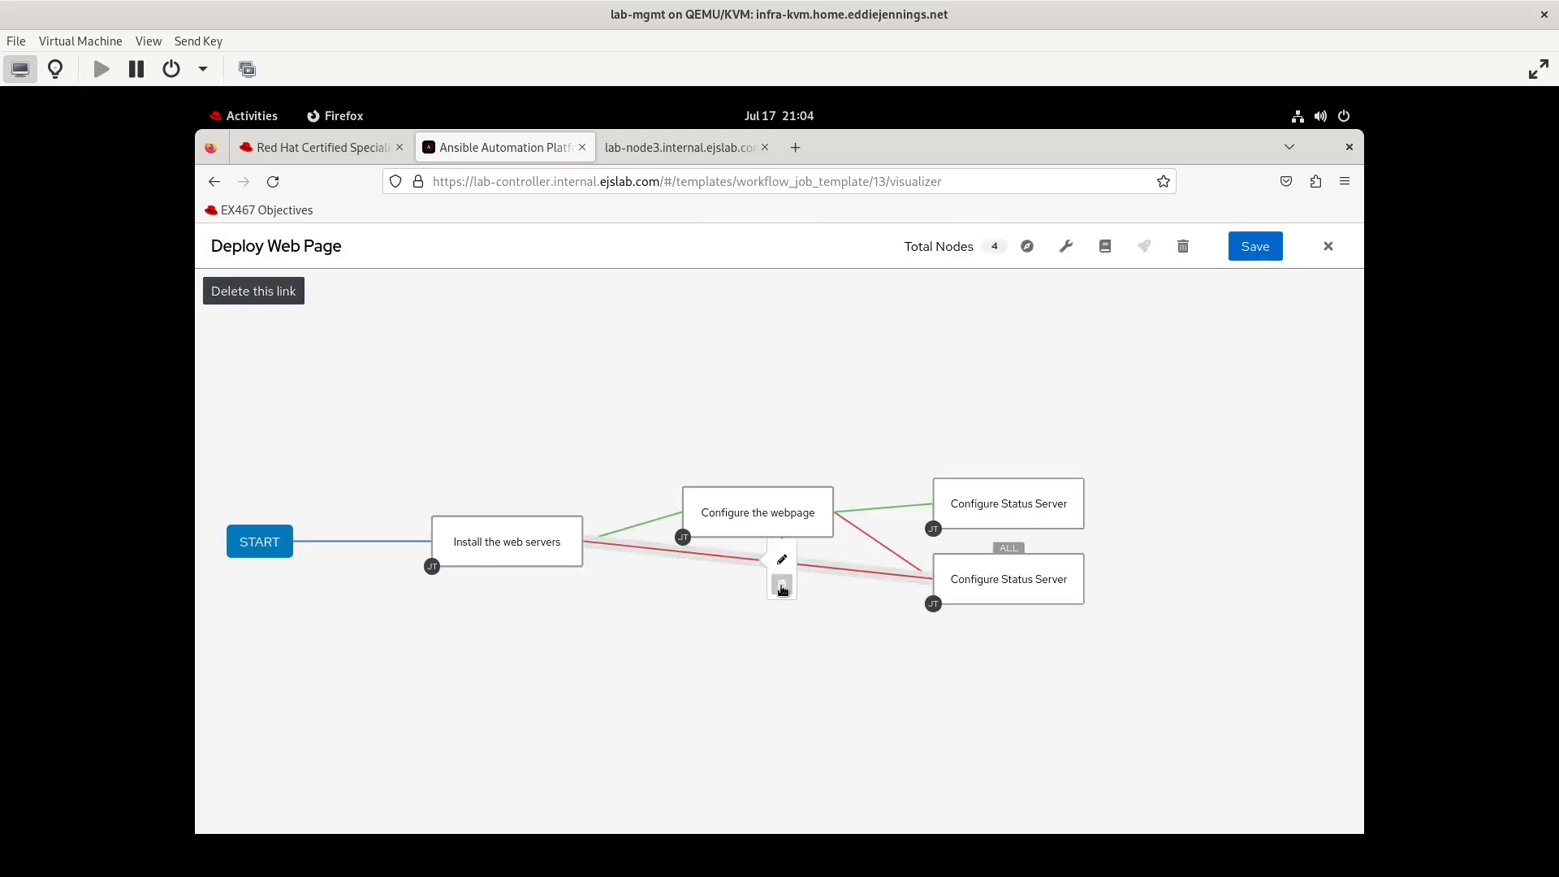
left_click(782, 587)
left_click(615, 568)
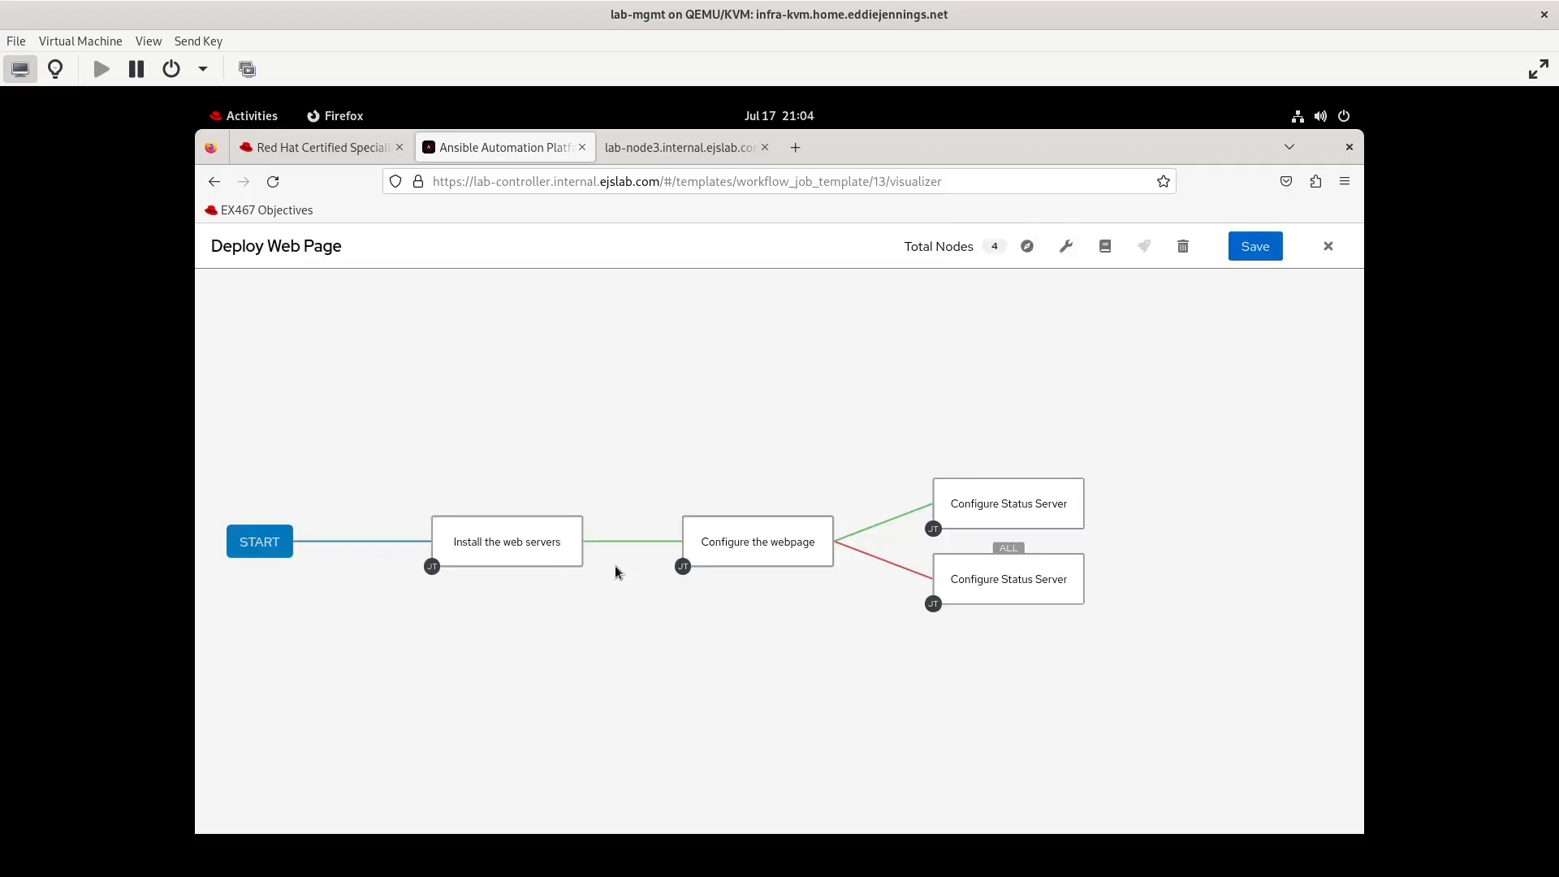
Add an always-run Approval node named "test approval" after "Install the web servers", with Convergence left at Any.
mouse_move(572, 567)
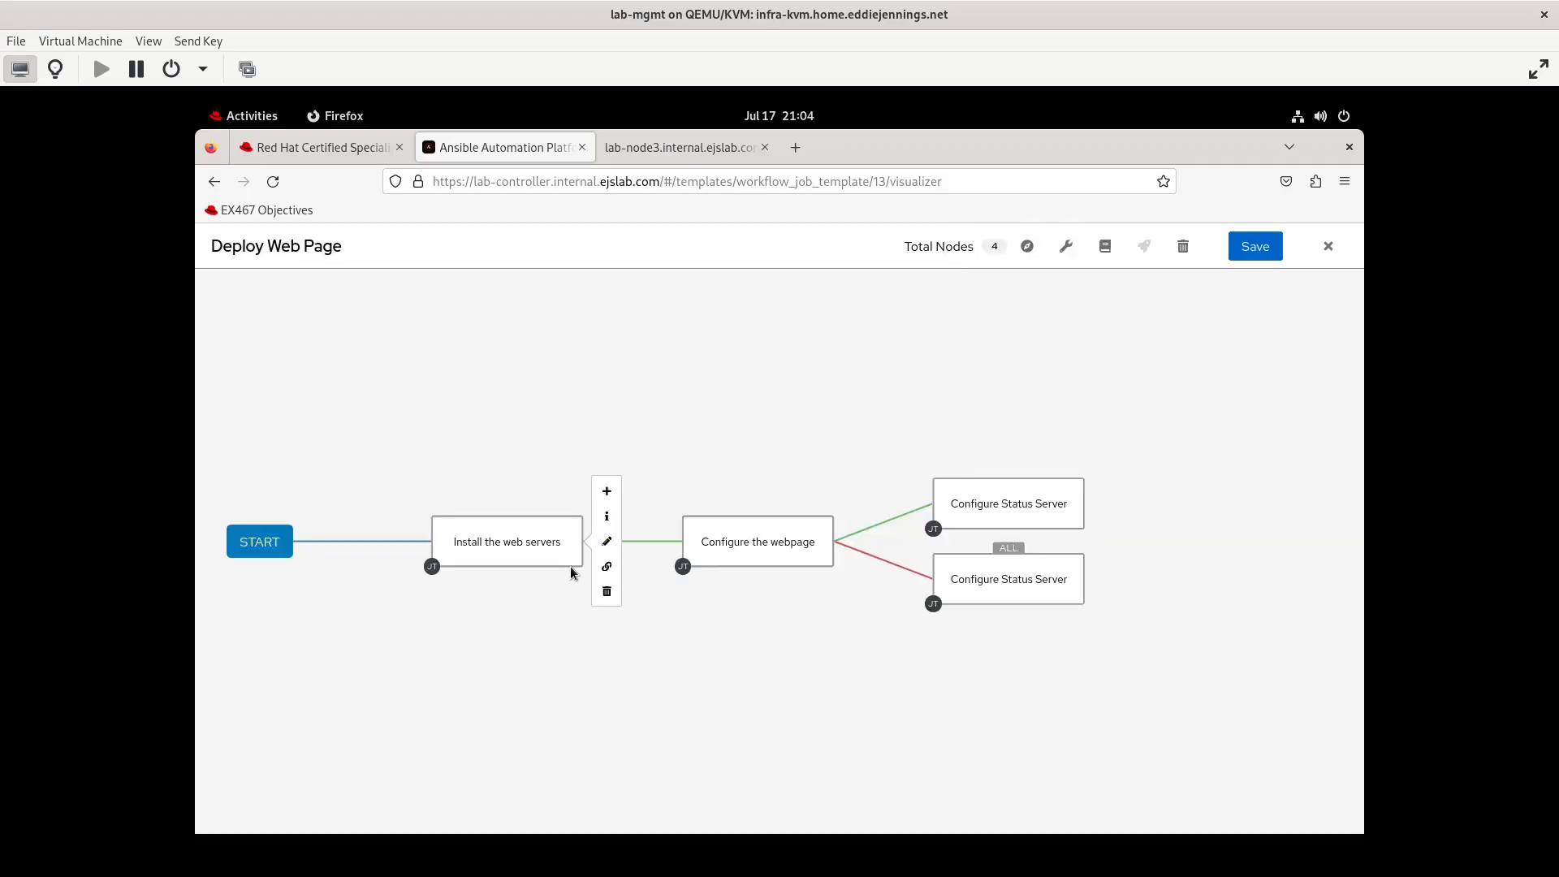
left_click(607, 490)
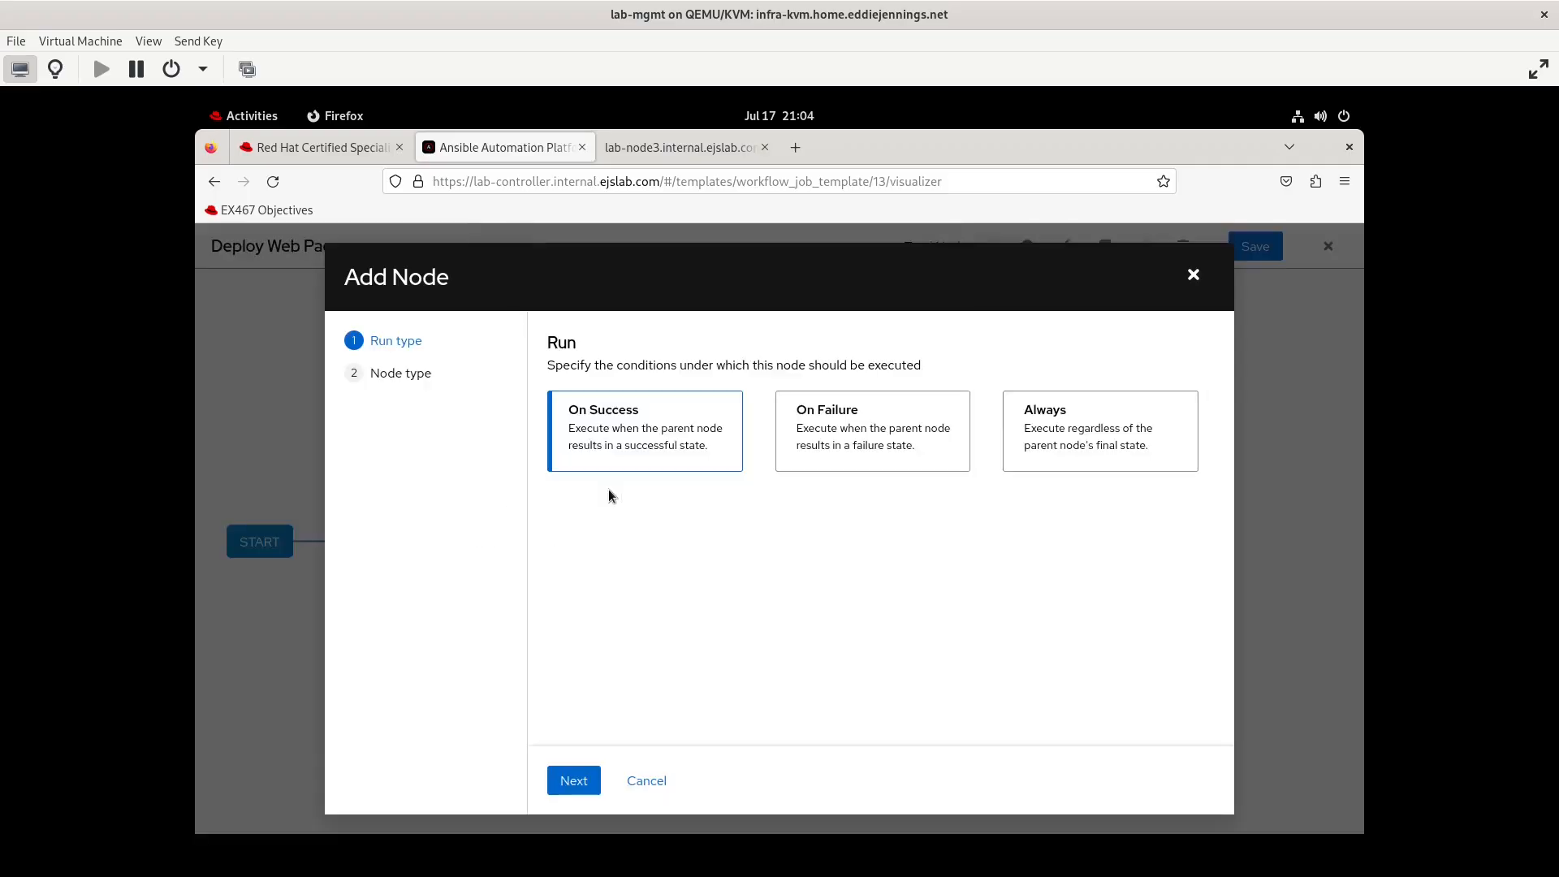
left_click(1050, 441)
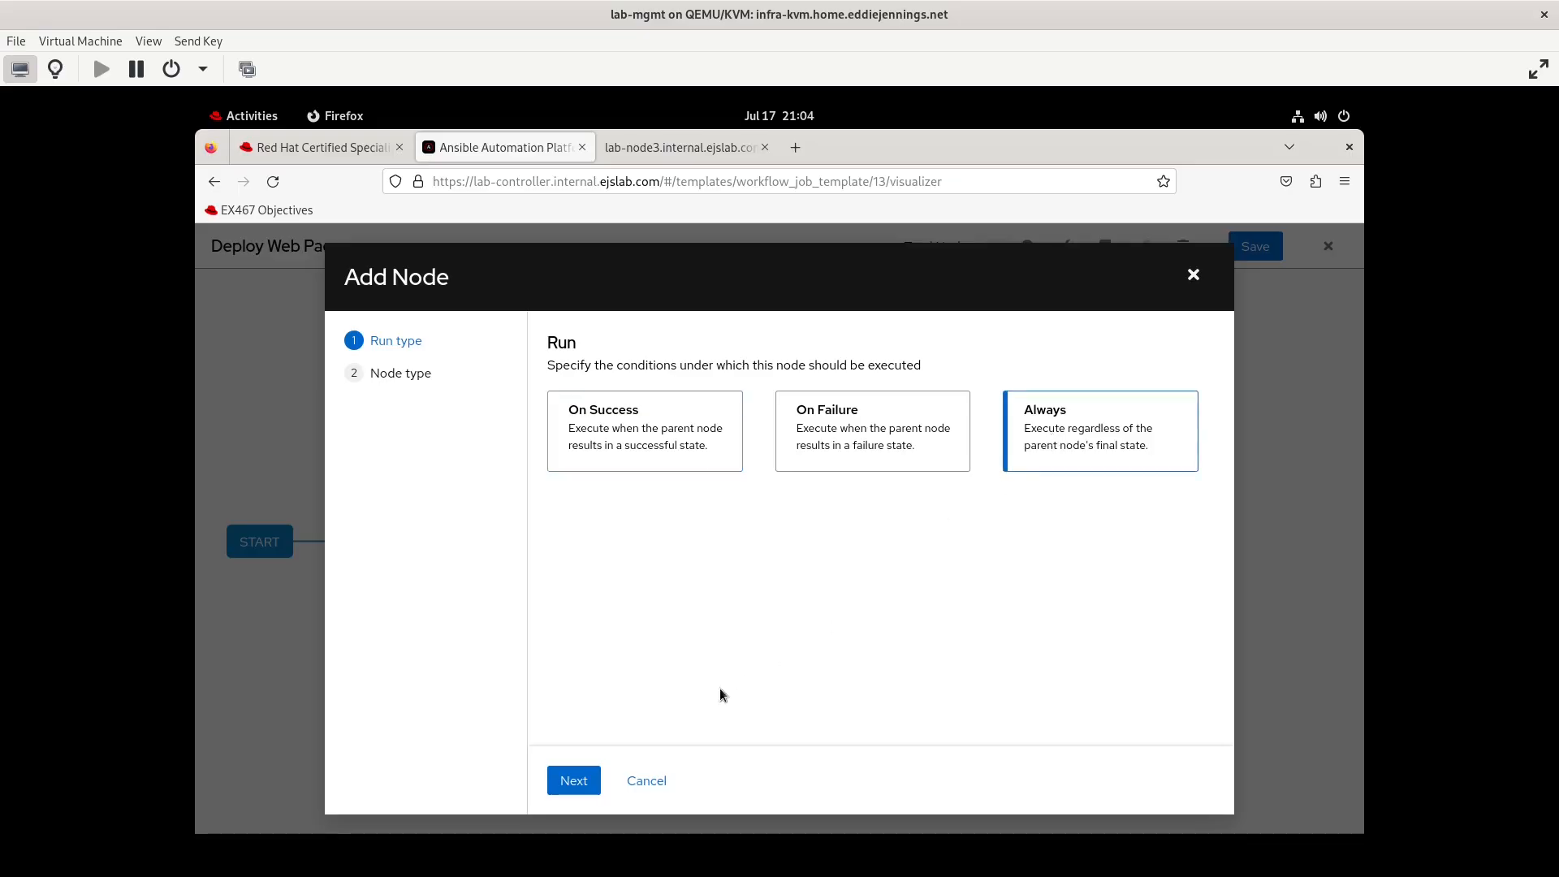
left_click(577, 783)
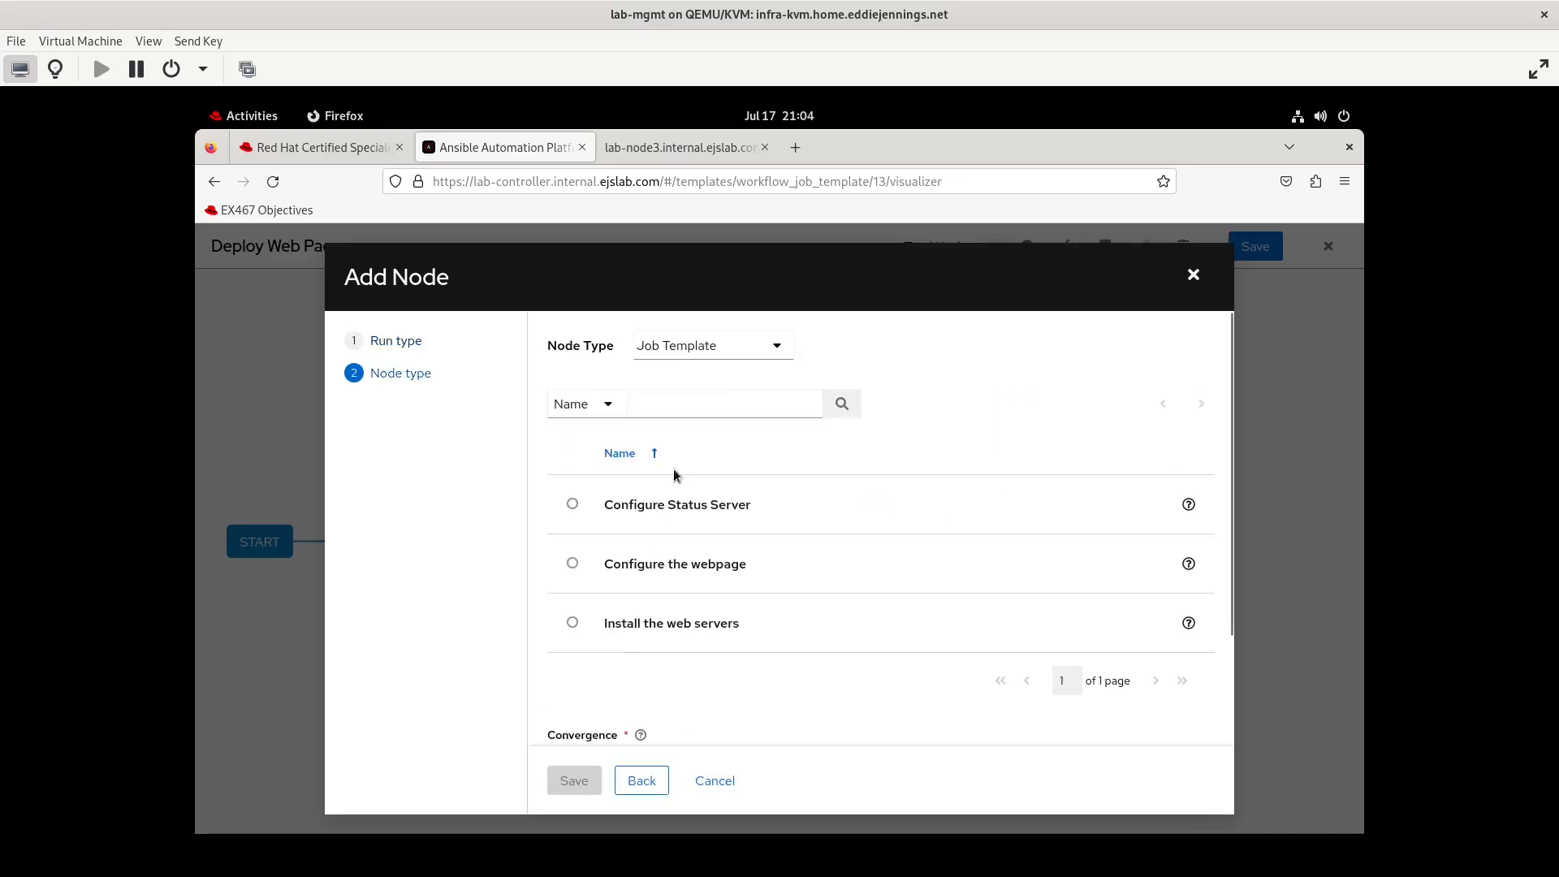
left_click(748, 349)
left_click(667, 374)
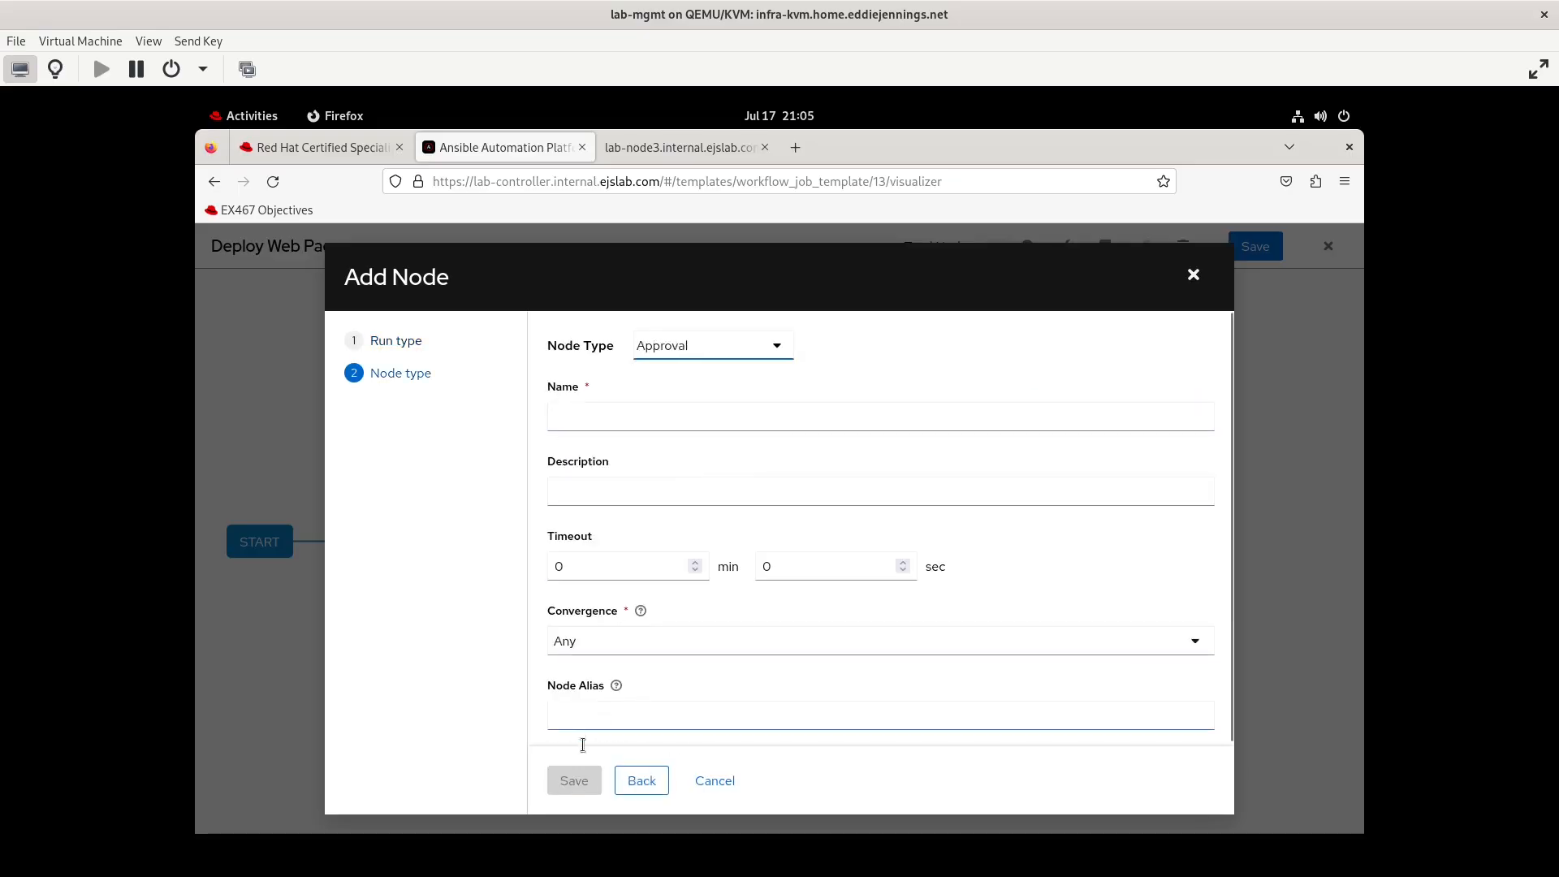
left_click(636, 417)
type("te")
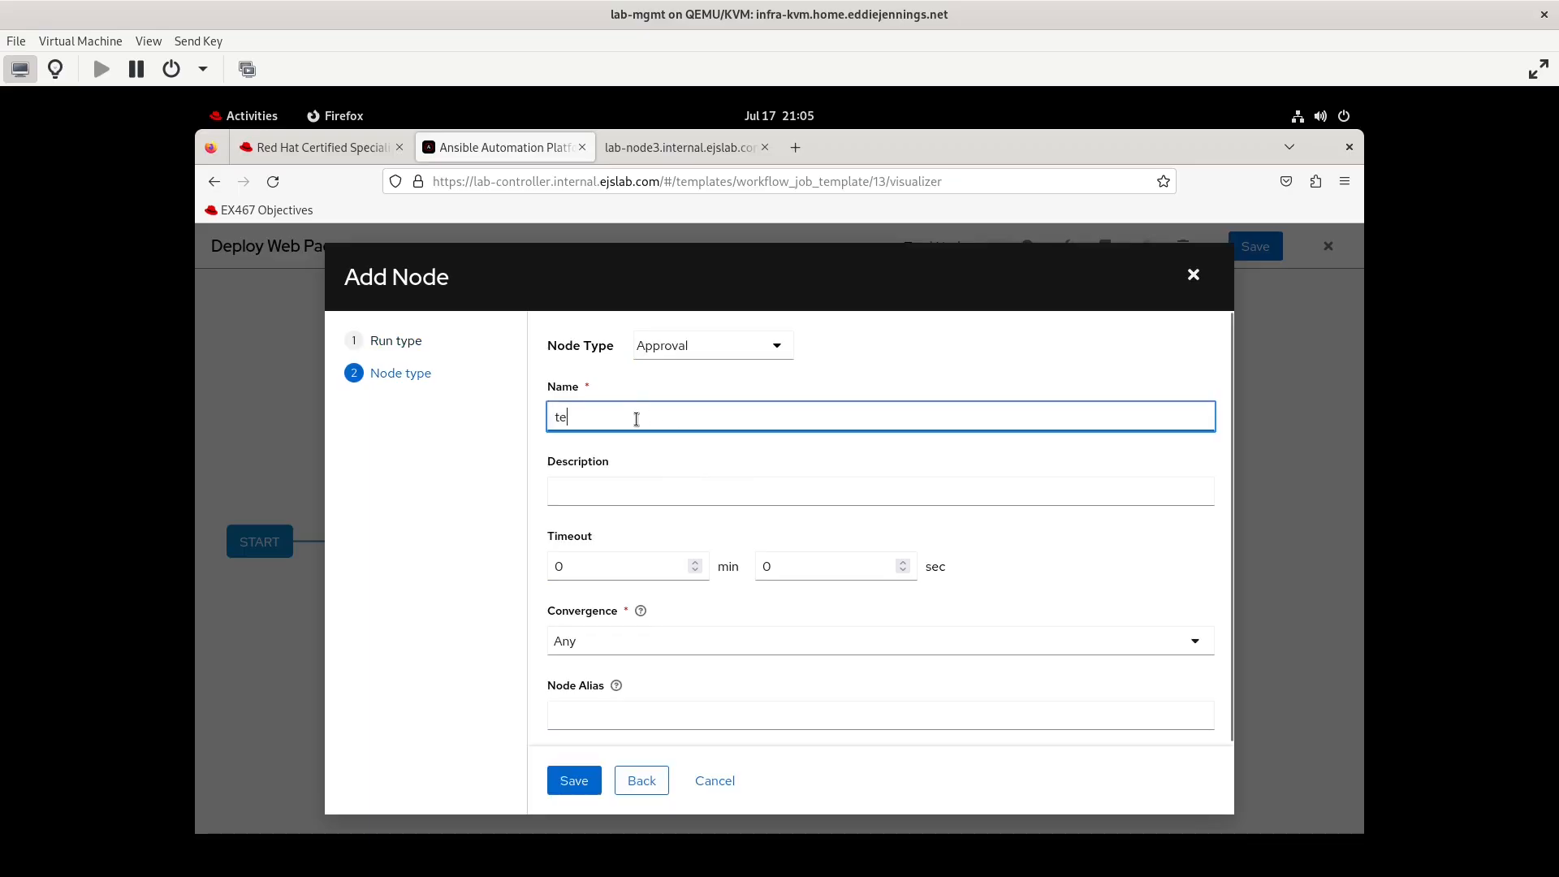
type("st approval")
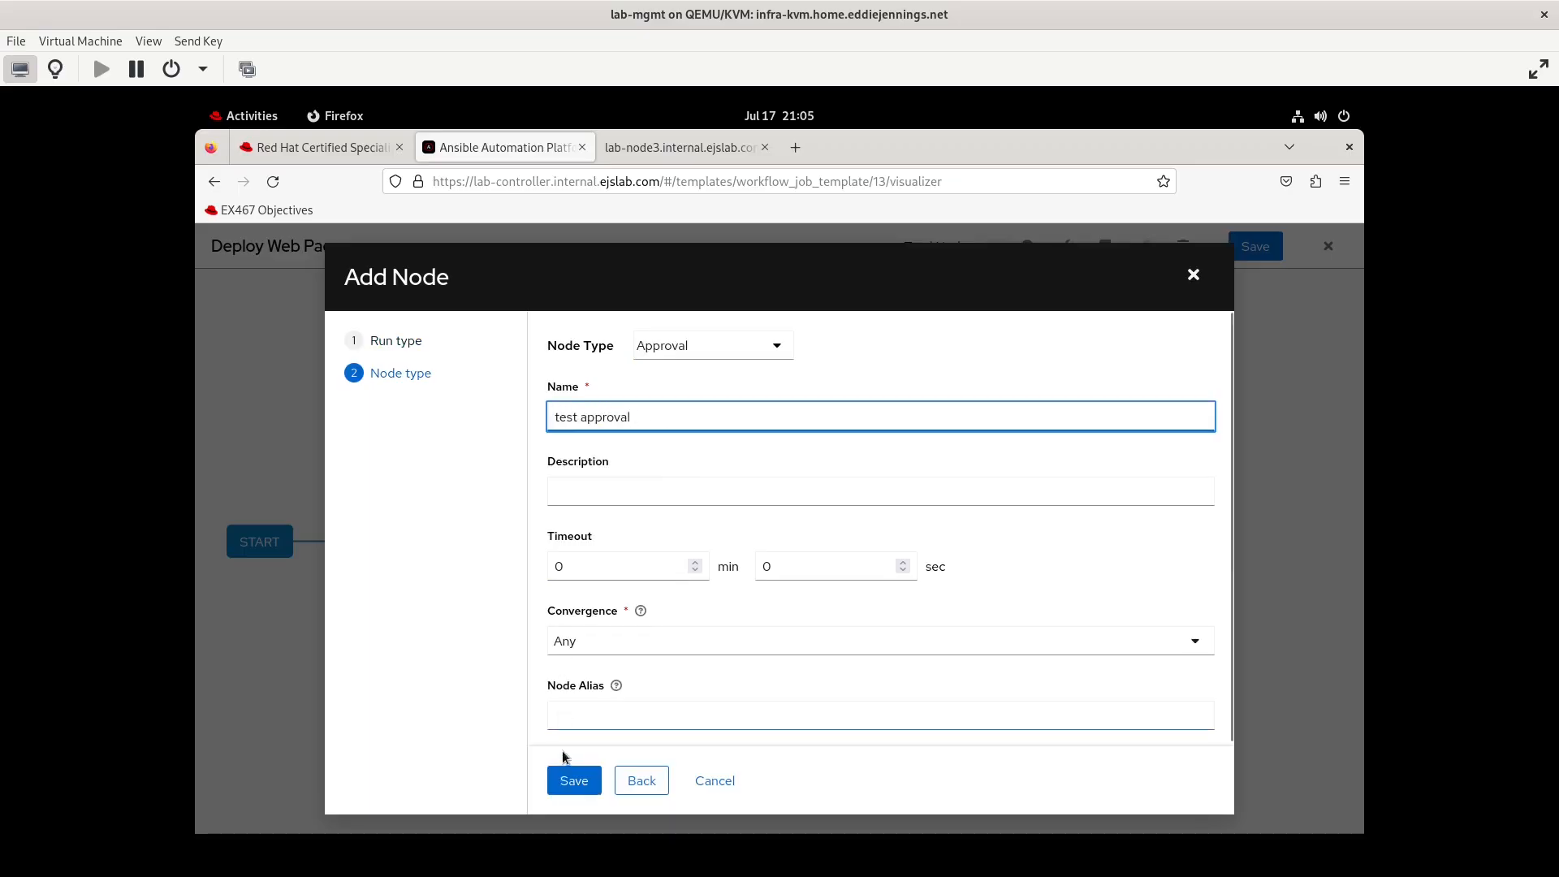
left_click(566, 778)
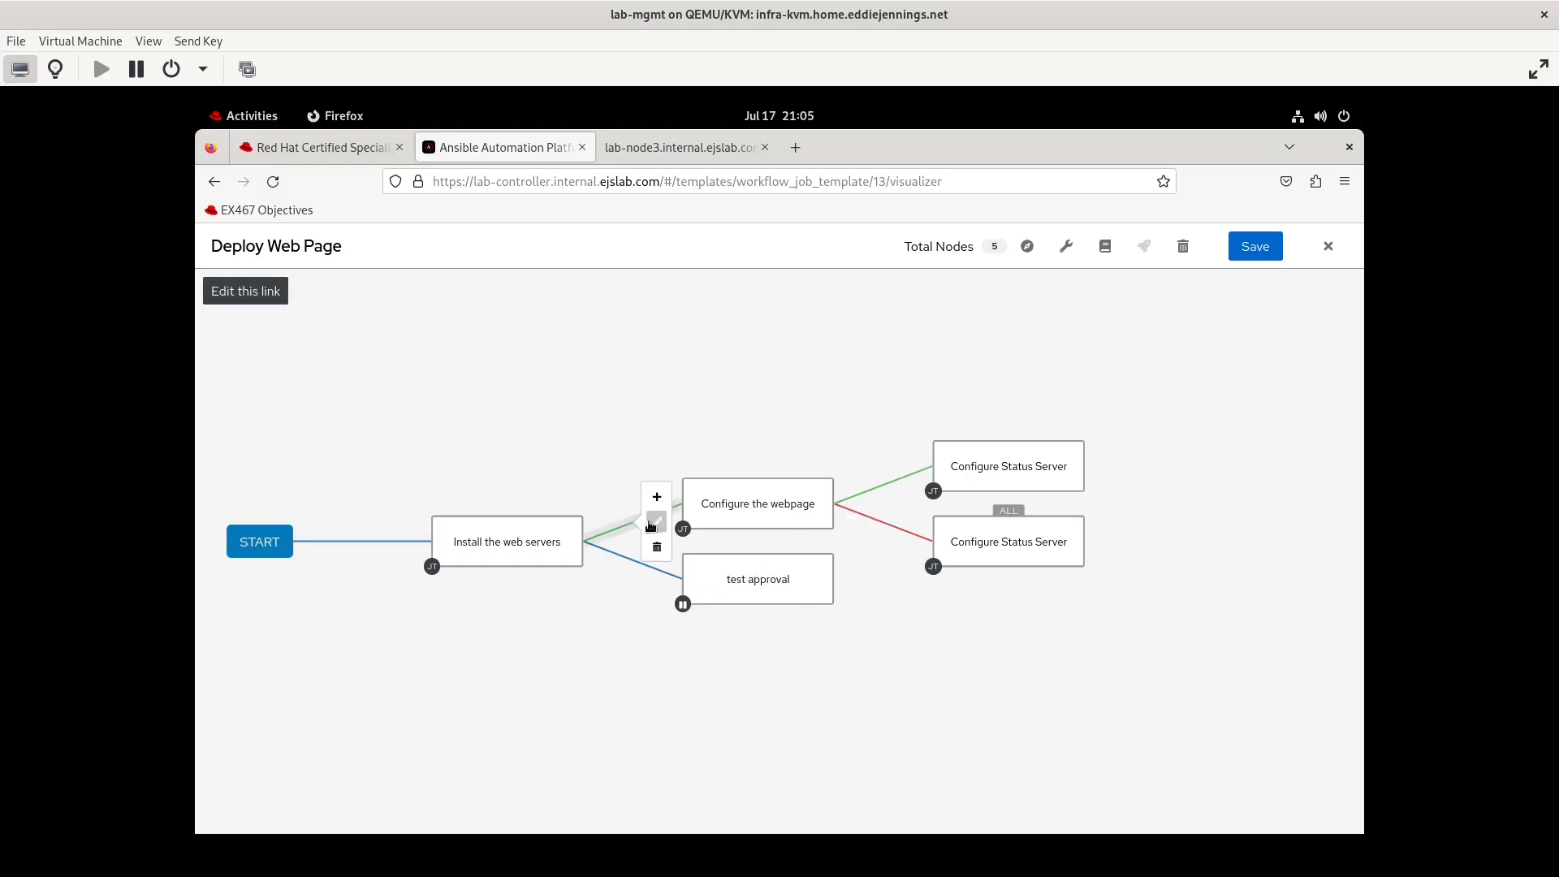
Remove the link between "Install the web servers" and "Configure the webpage" so that both branch from START.
left_click(656, 545)
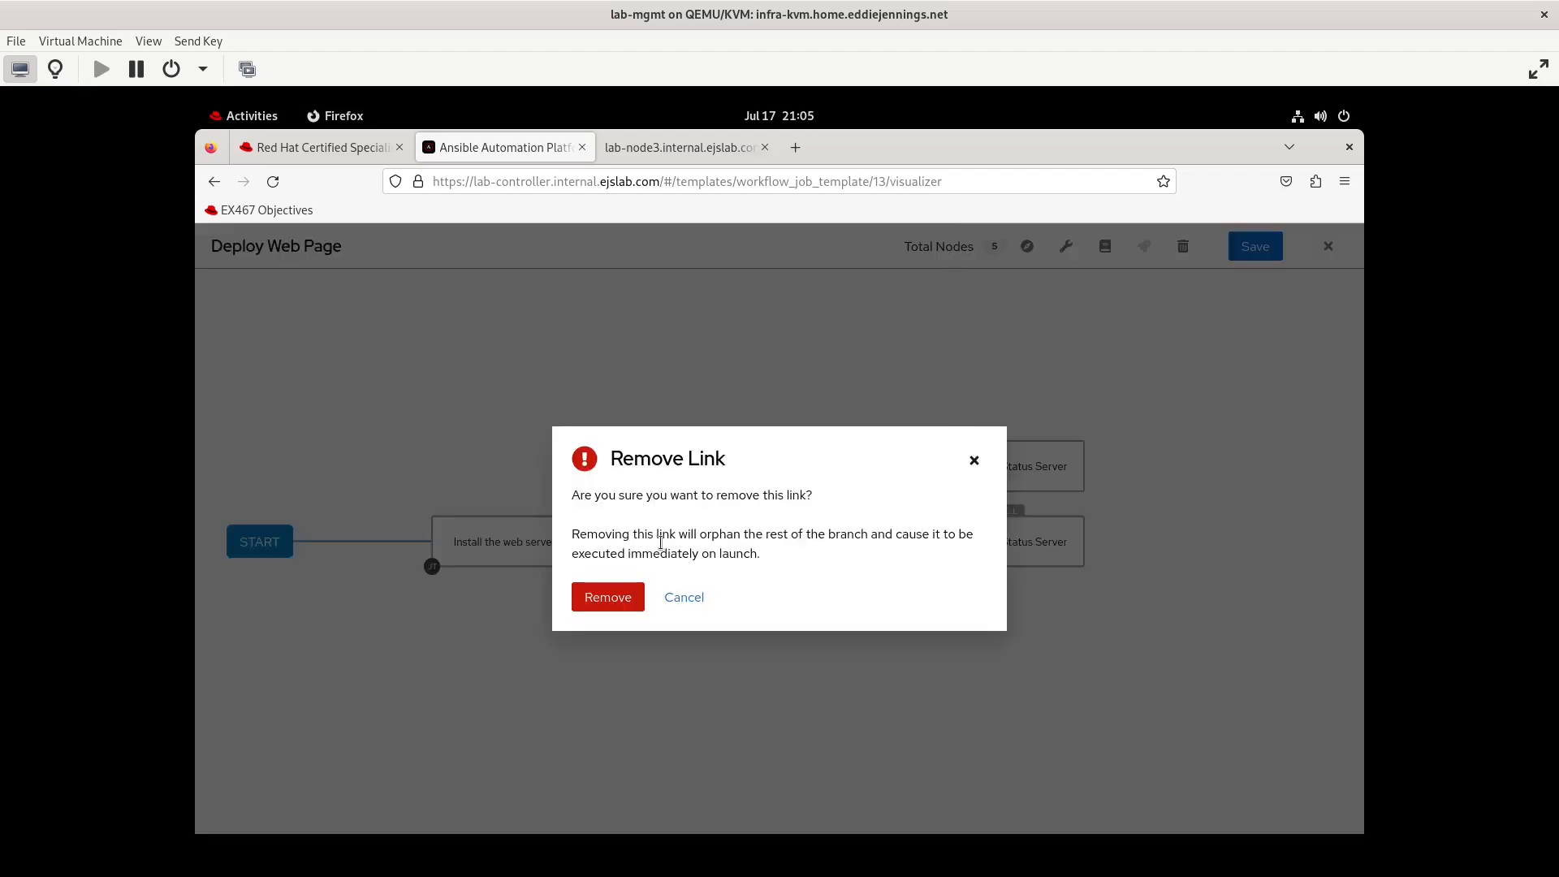
left_click(606, 595)
mouse_move(766, 560)
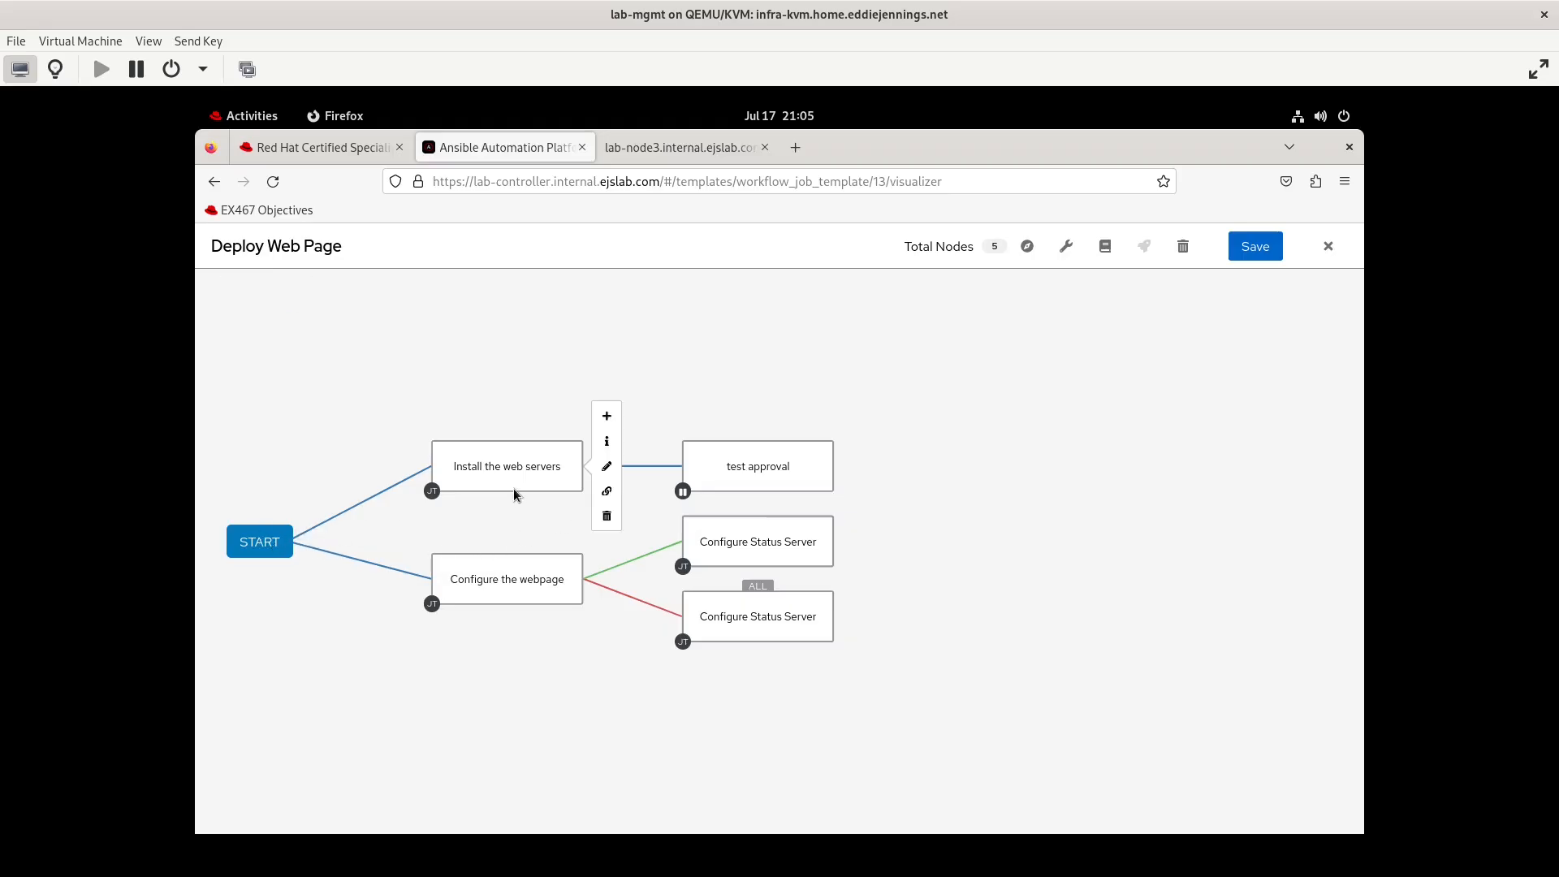
mouse_move(788, 474)
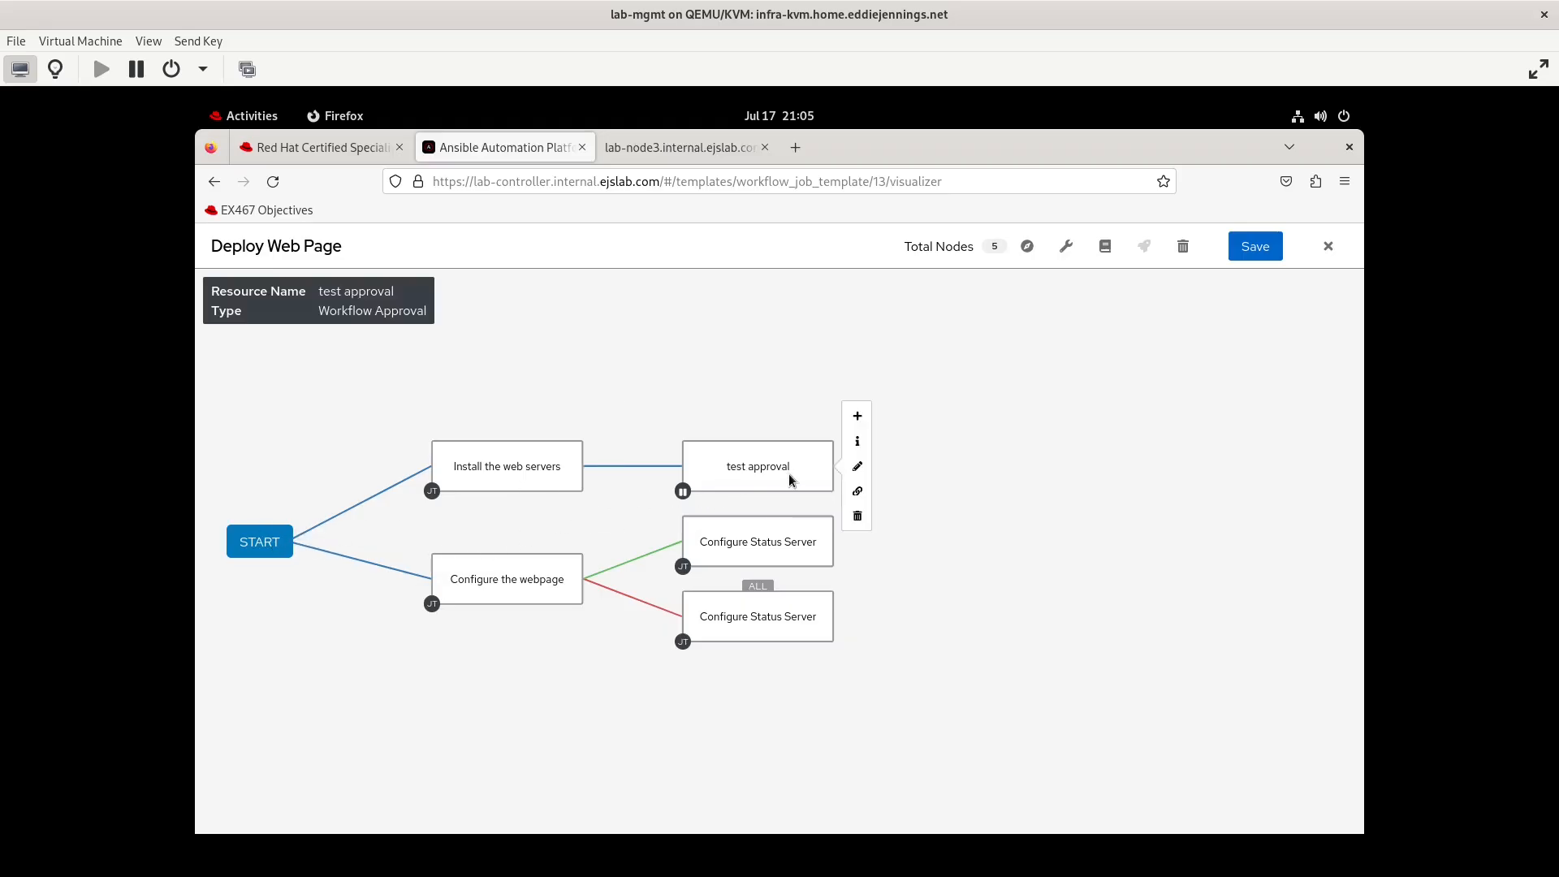
left_click(855, 474)
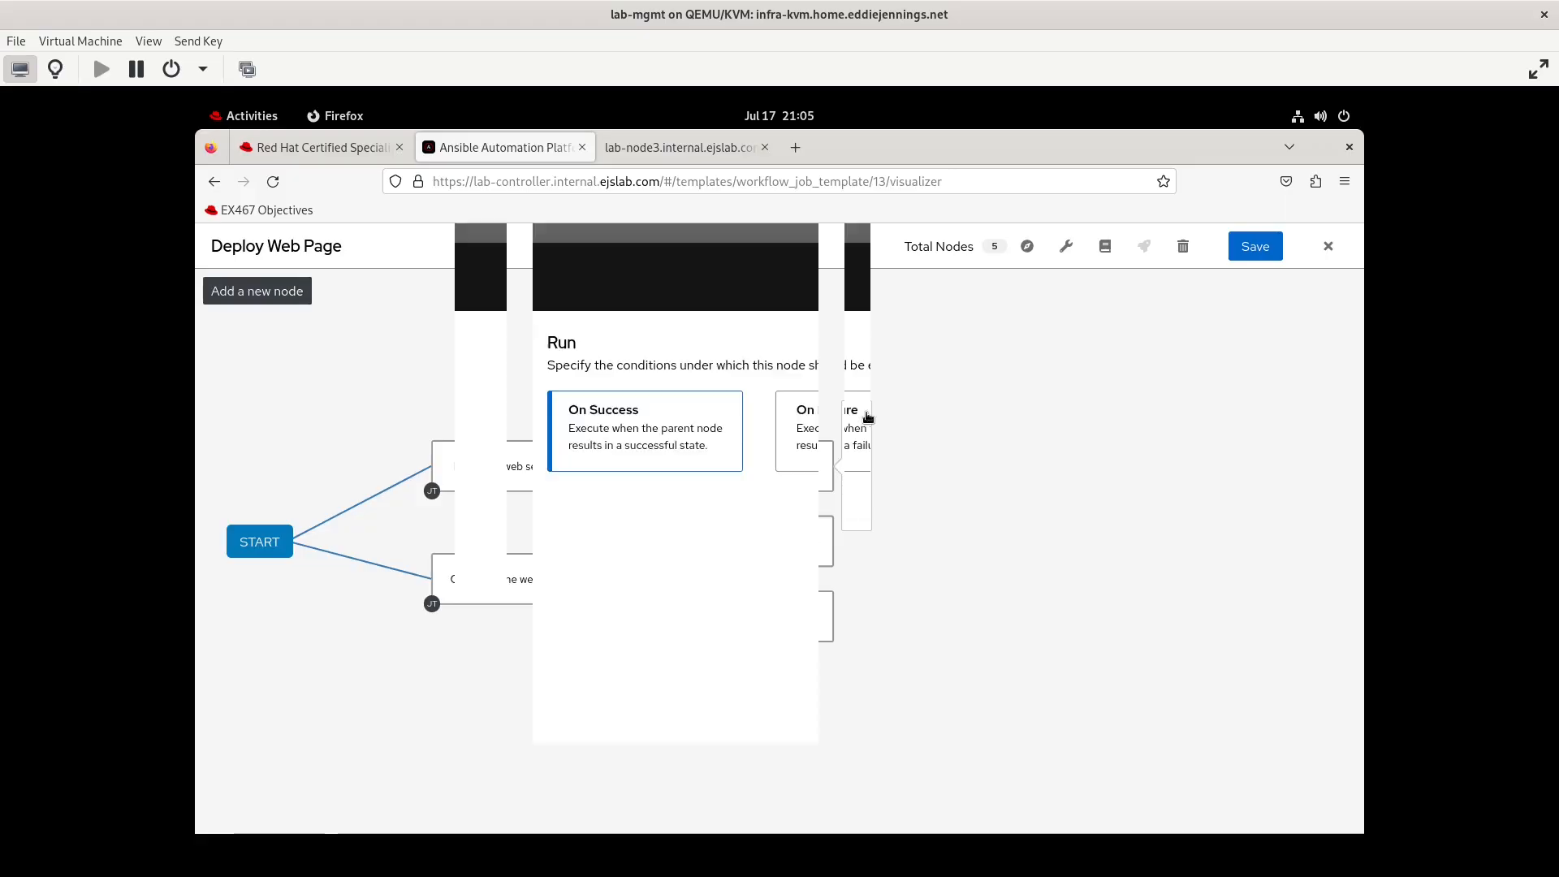
left_click(647, 781)
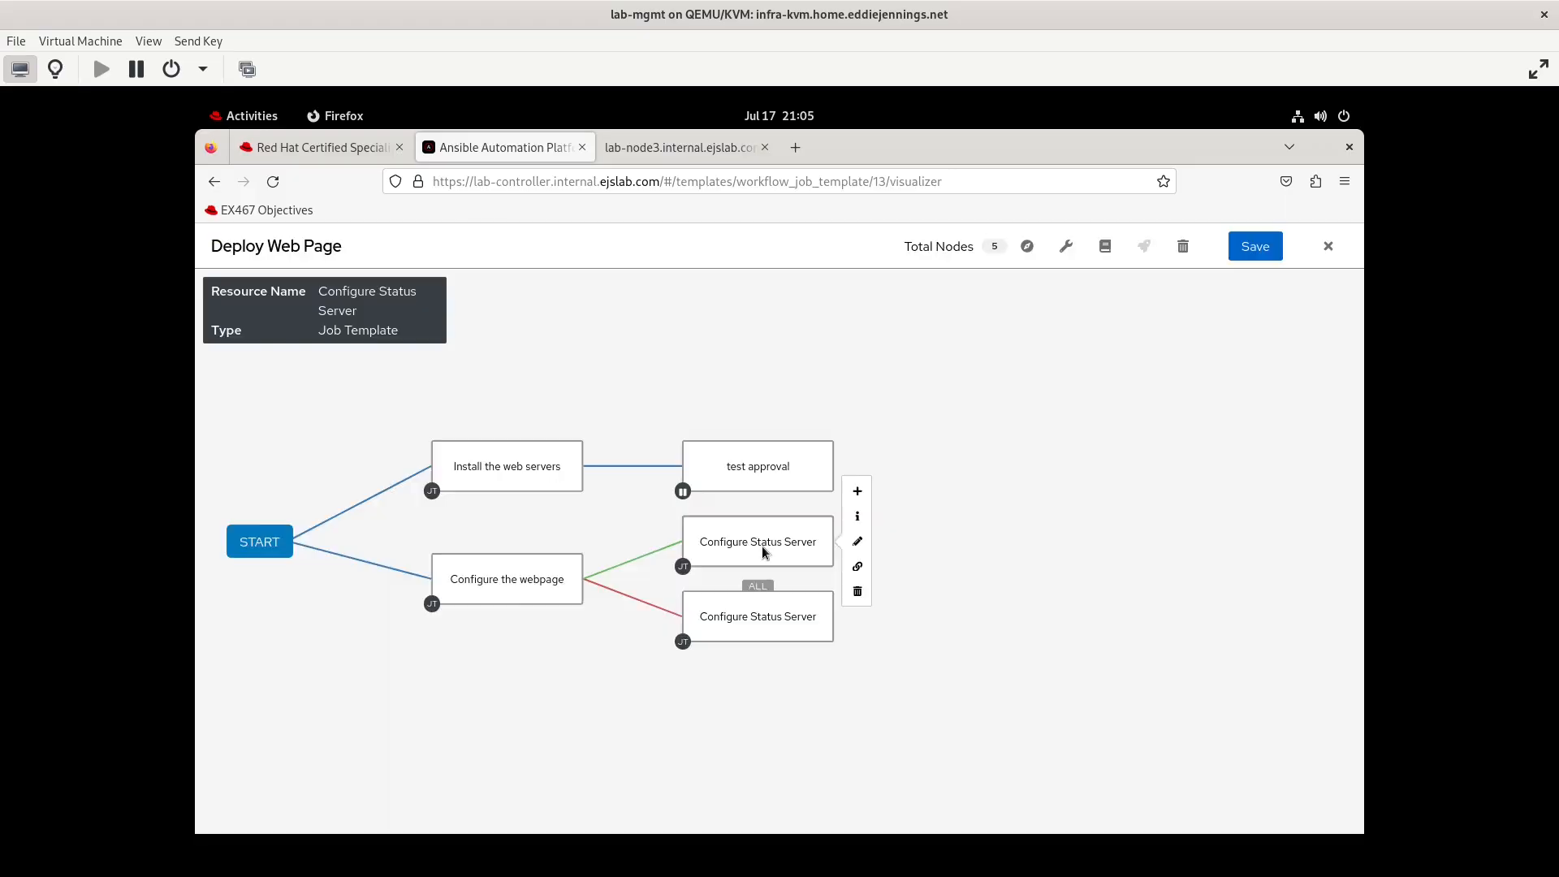
Link both the success-path "Configure Status Server" node and "Configure the webpage" to "test approval", running On Success.
left_click(856, 566)
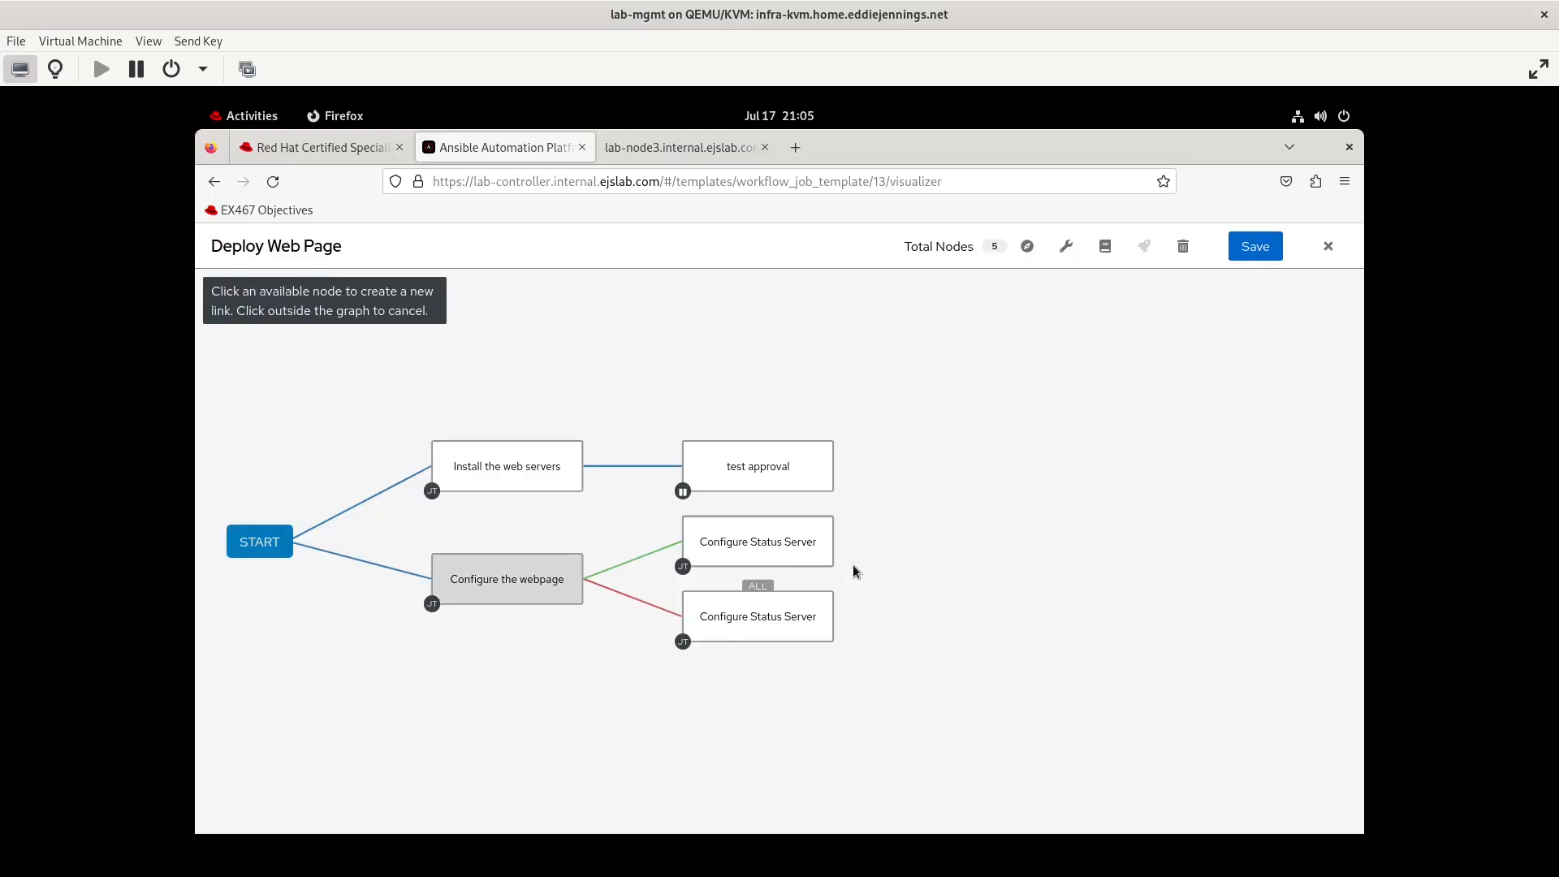
left_click(787, 471)
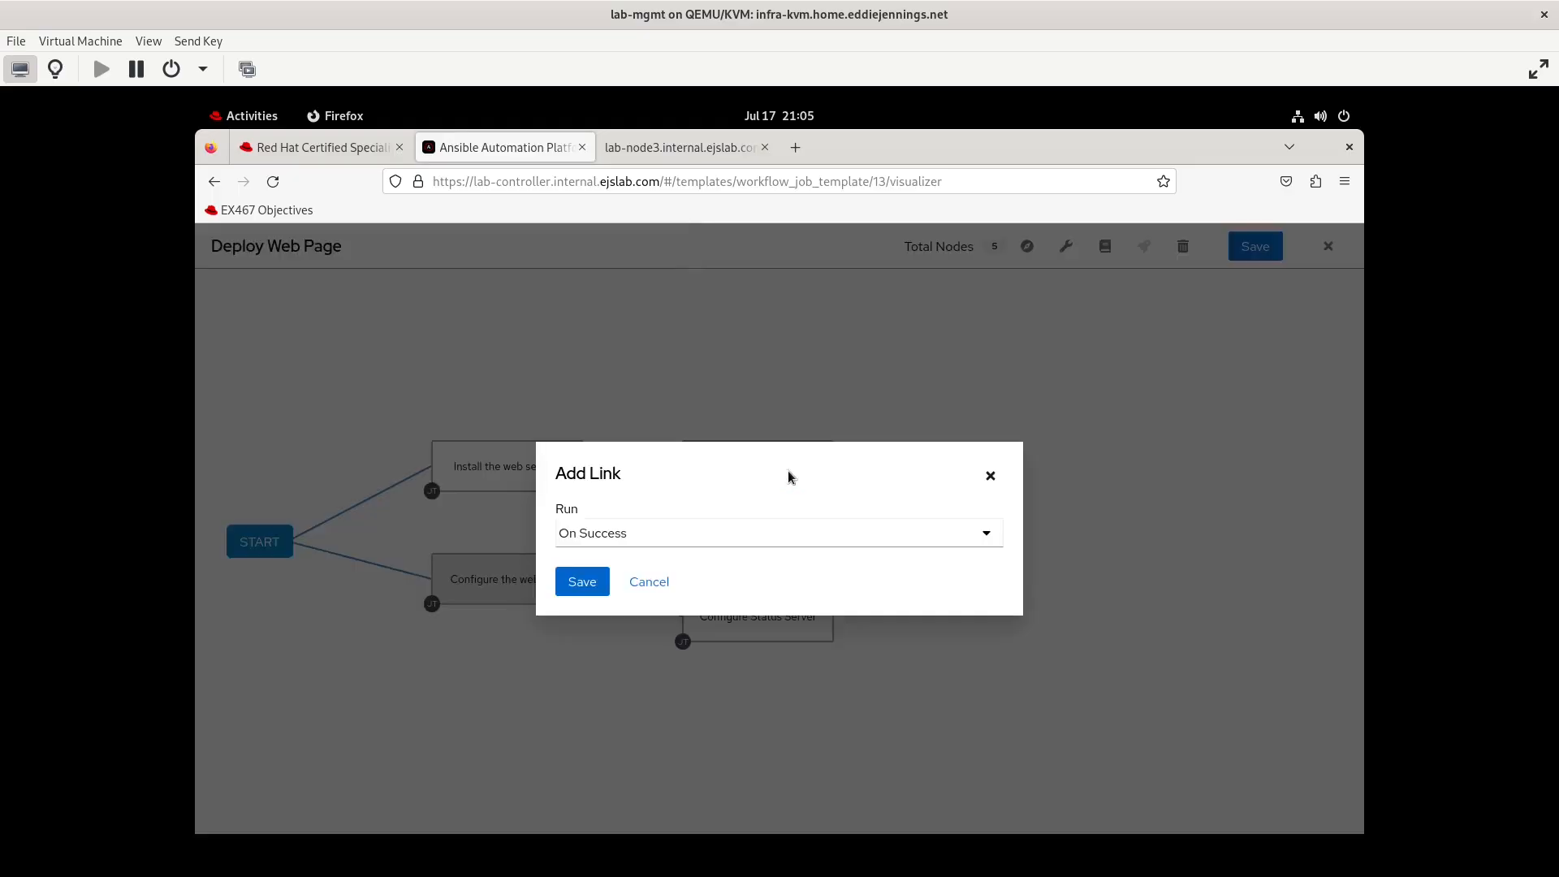
left_click(590, 582)
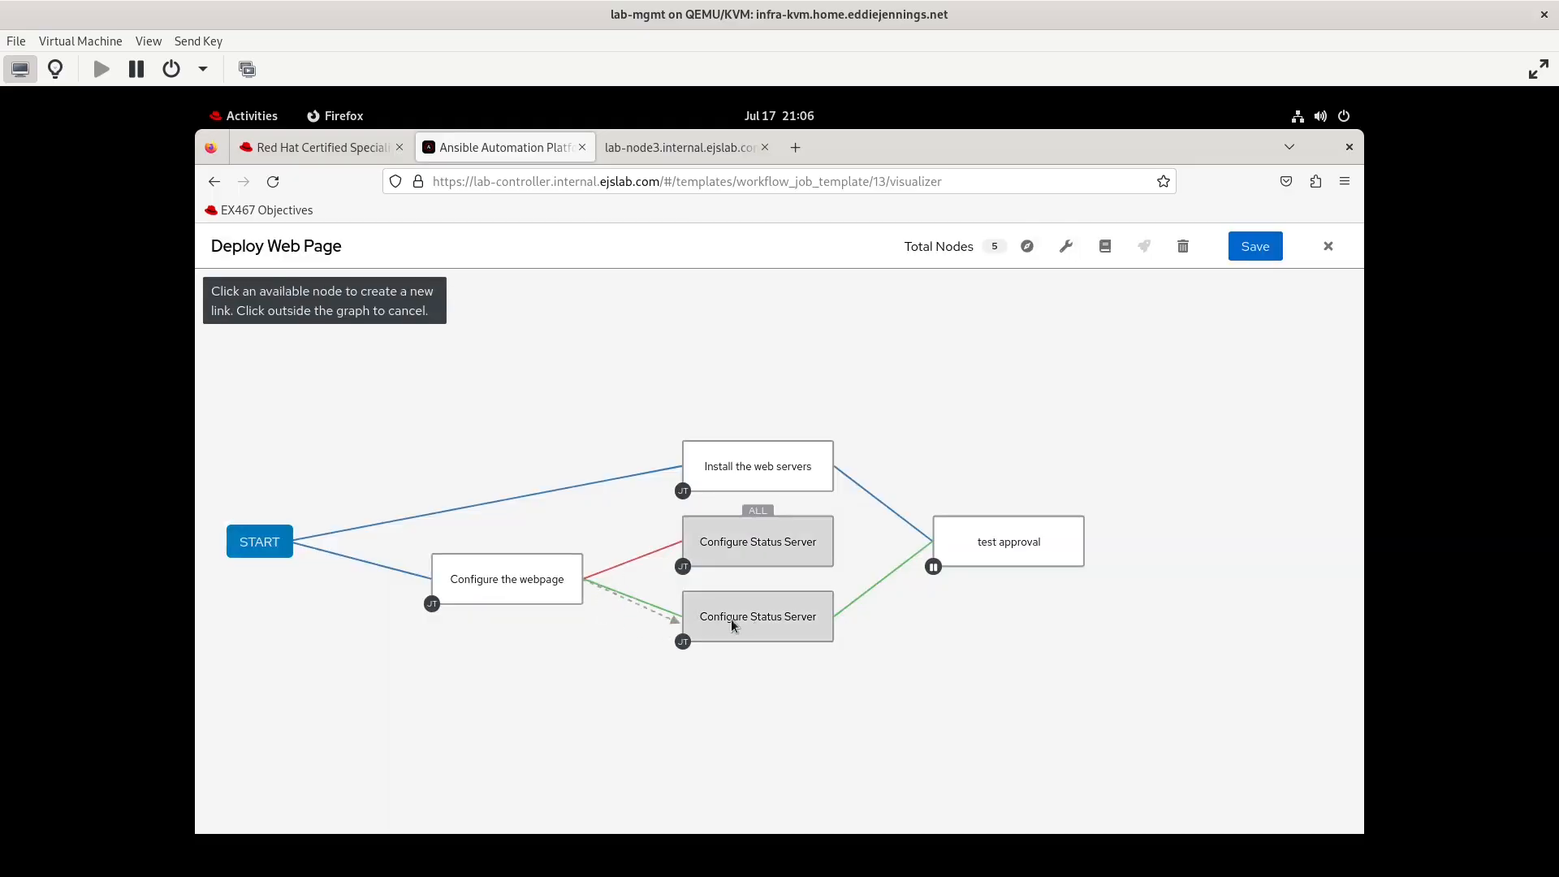
left_click(977, 545)
left_click(583, 582)
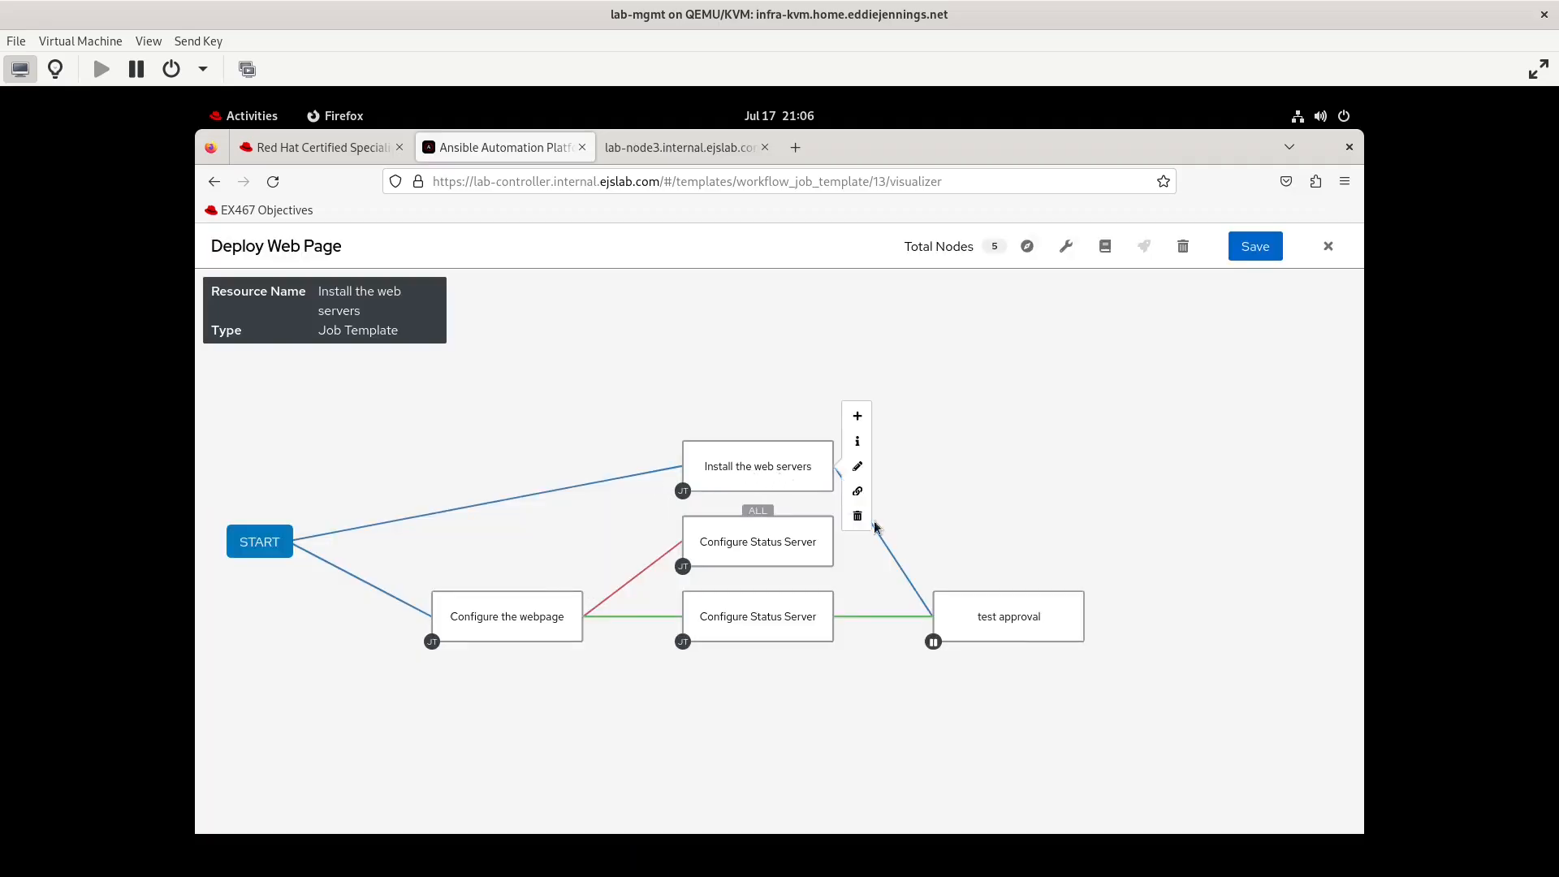
mouse_move(990, 631)
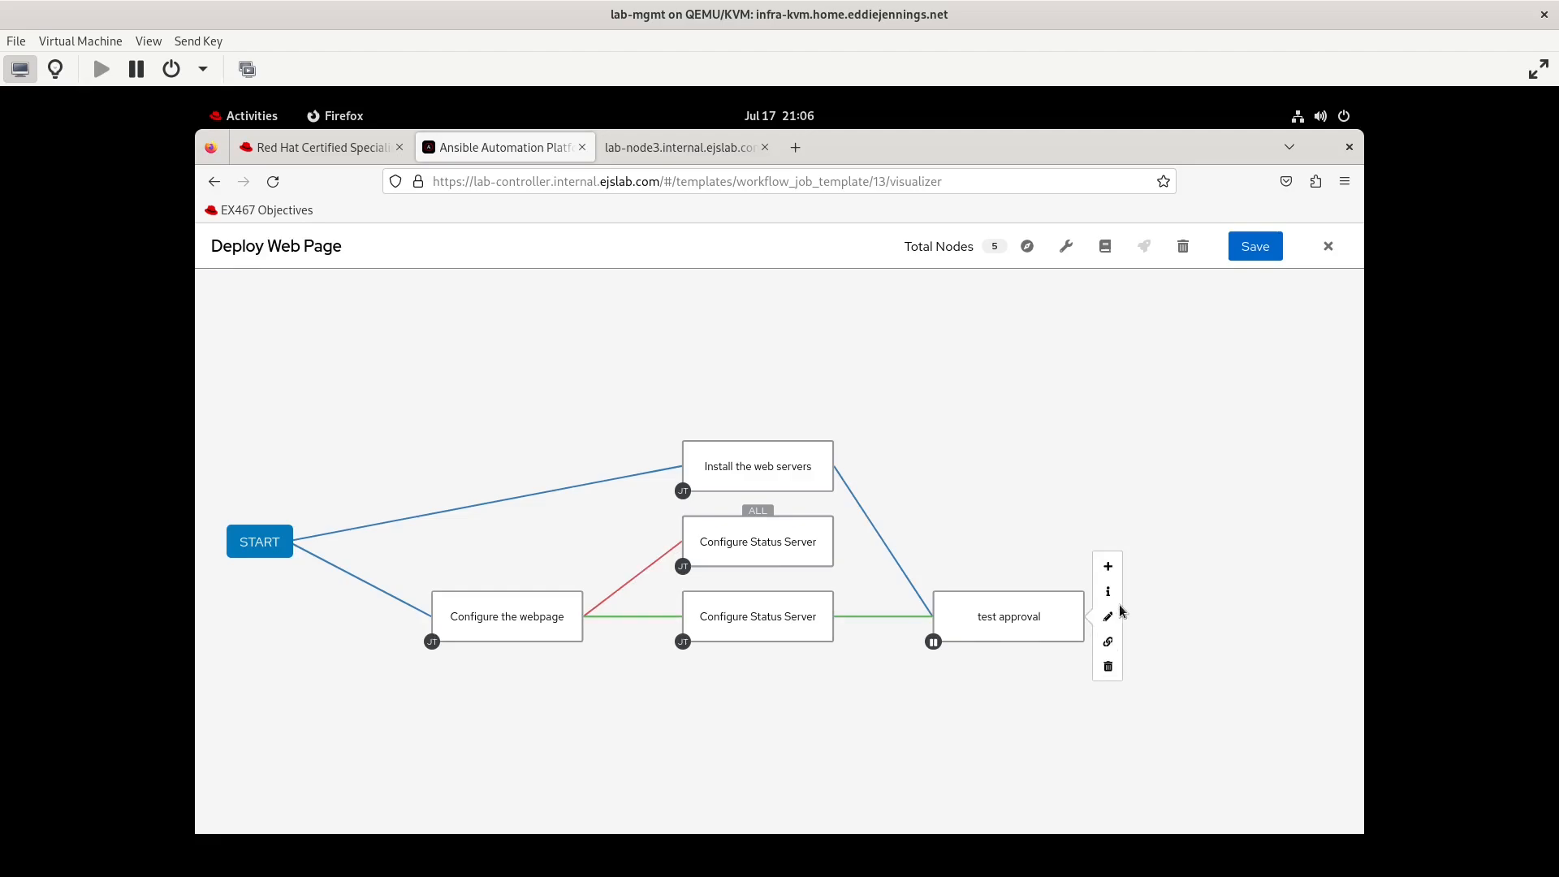
mouse_move(363, 595)
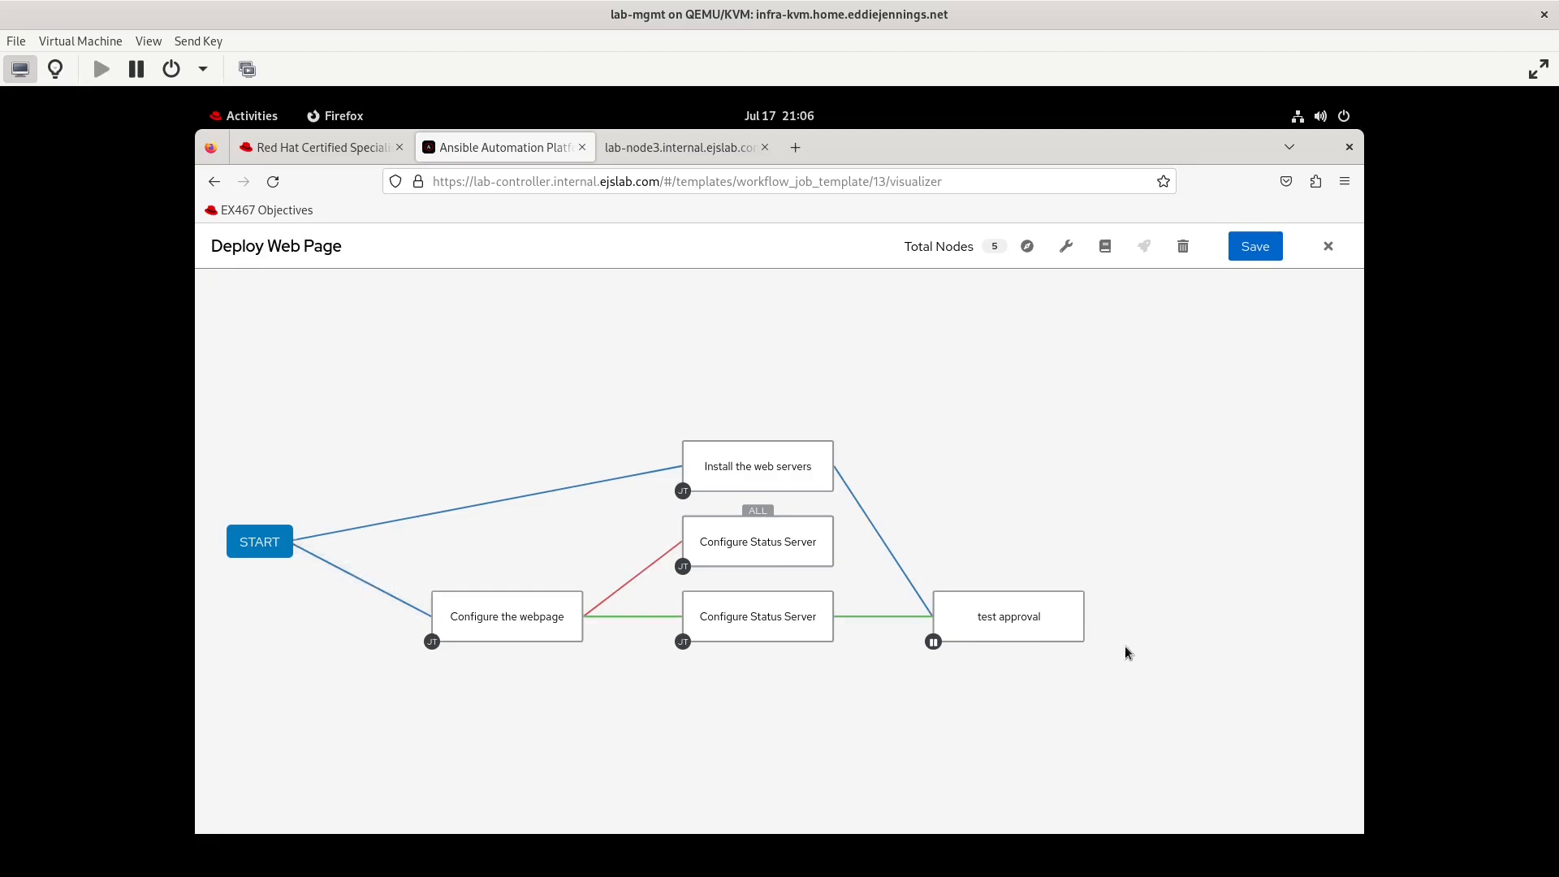
Link "test approval" to the "Configure Status Server" node that has All convergence, running On Failure.
mouse_move(1045, 625)
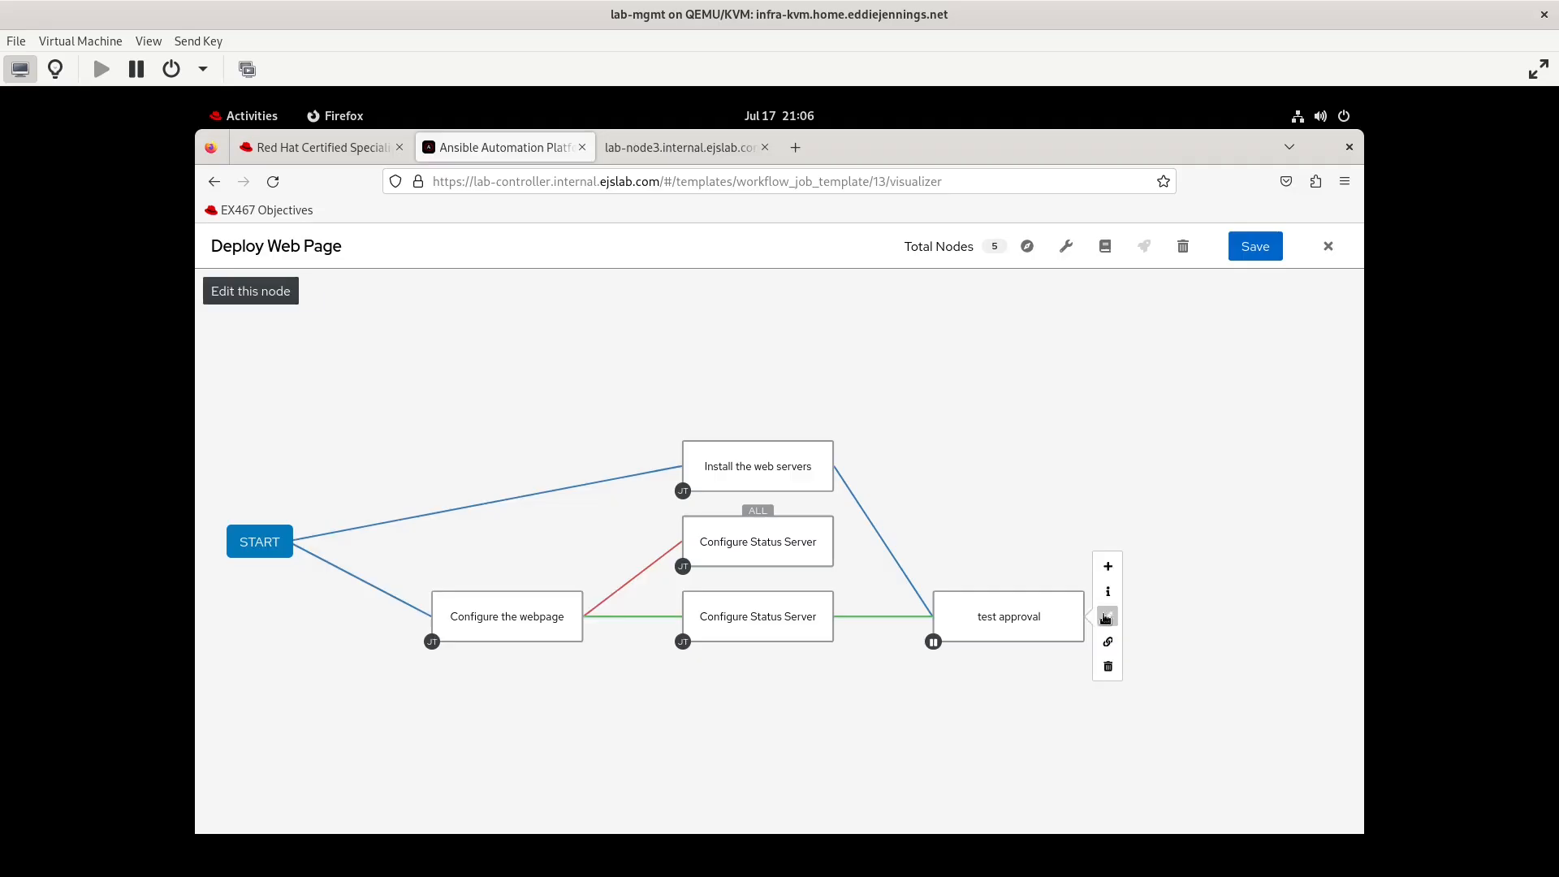
left_click(1107, 642)
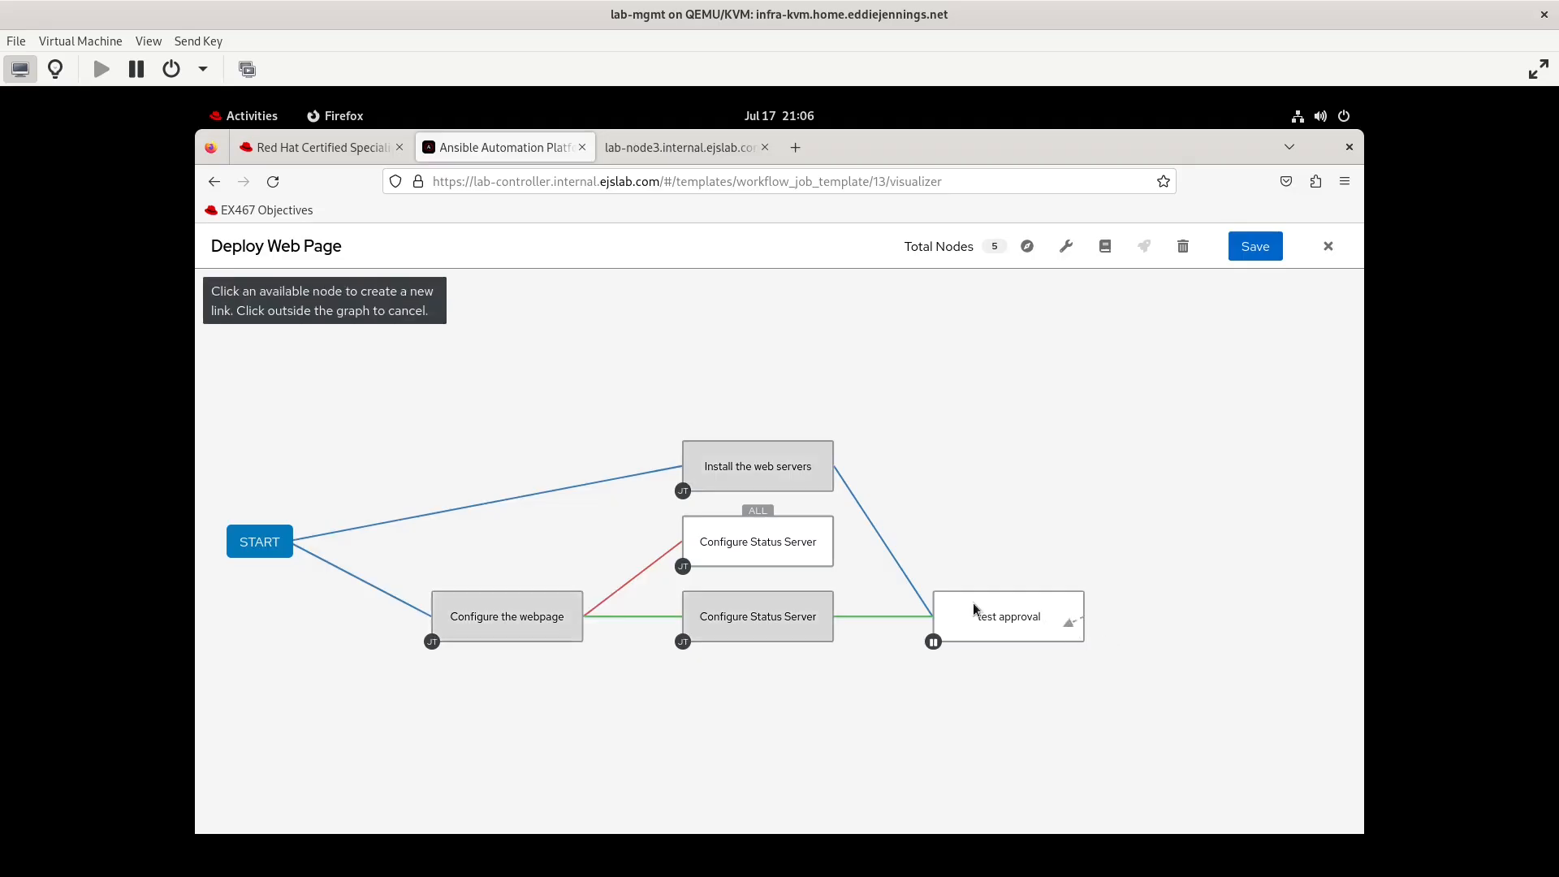
left_click(801, 536)
left_click(745, 540)
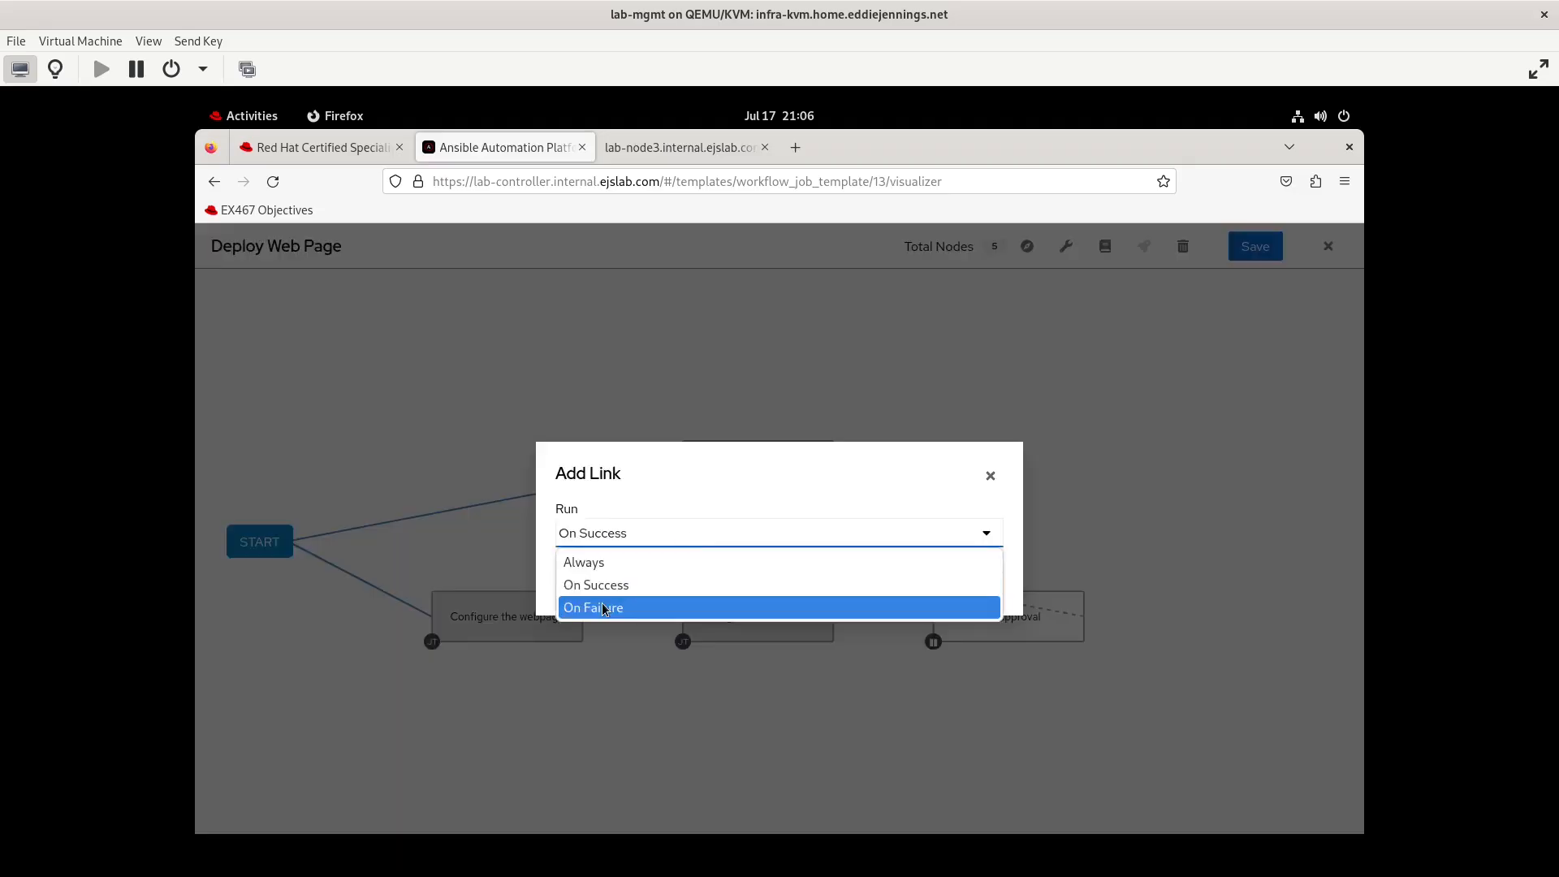
left_click(602, 608)
left_click(583, 588)
left_click(382, 559)
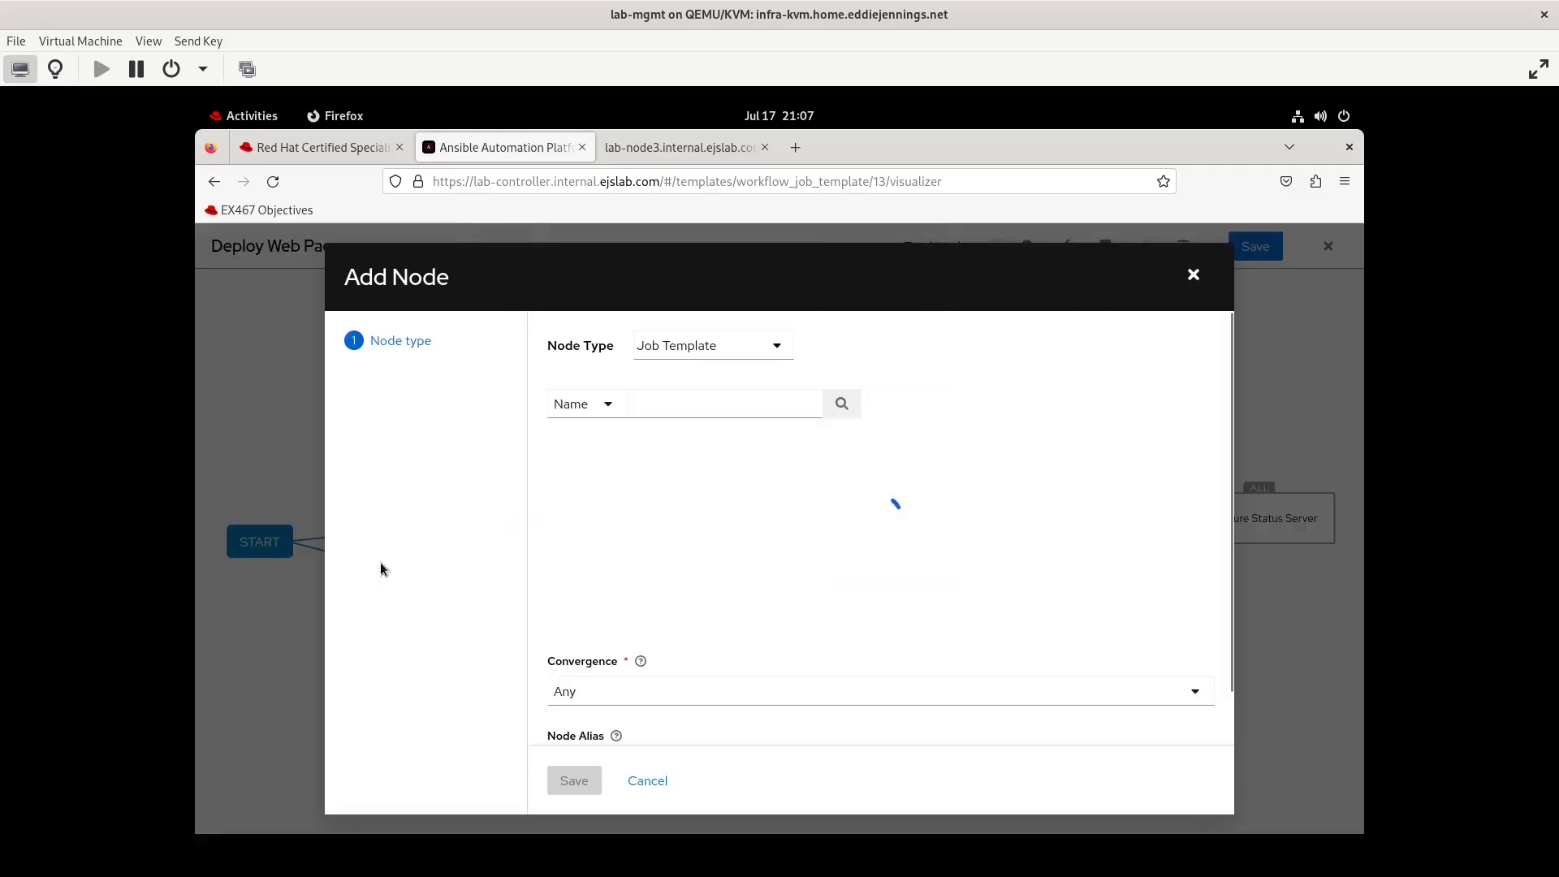
left_click(647, 781)
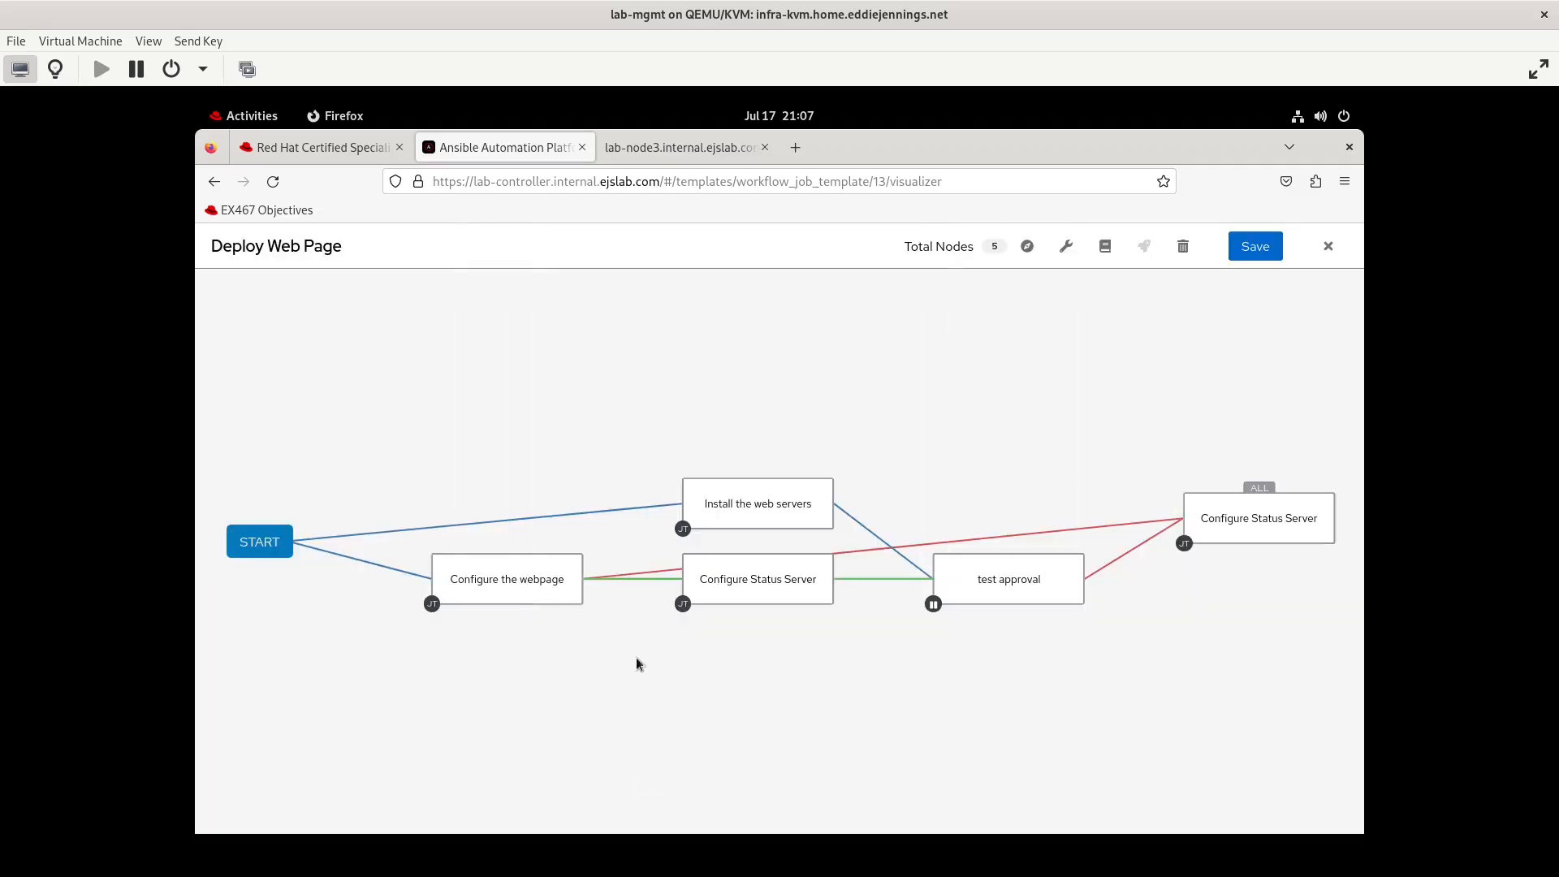
Remove the "Configure the webpage" node and the success-path "Configure Status Server" node from the workflow.
mouse_move(571, 598)
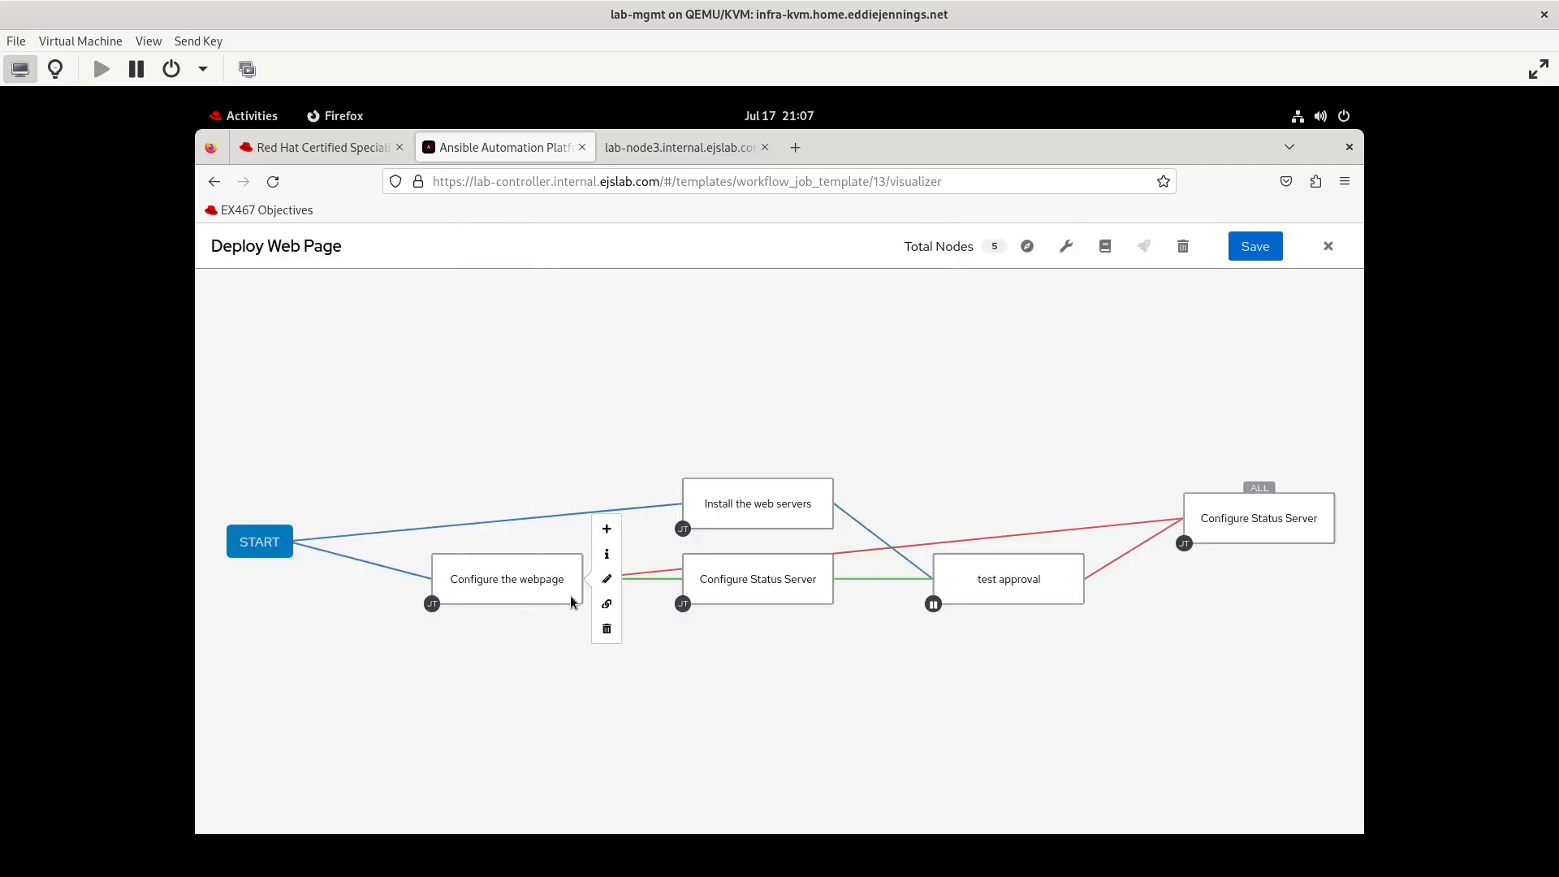
left_click(607, 631)
left_click(617, 566)
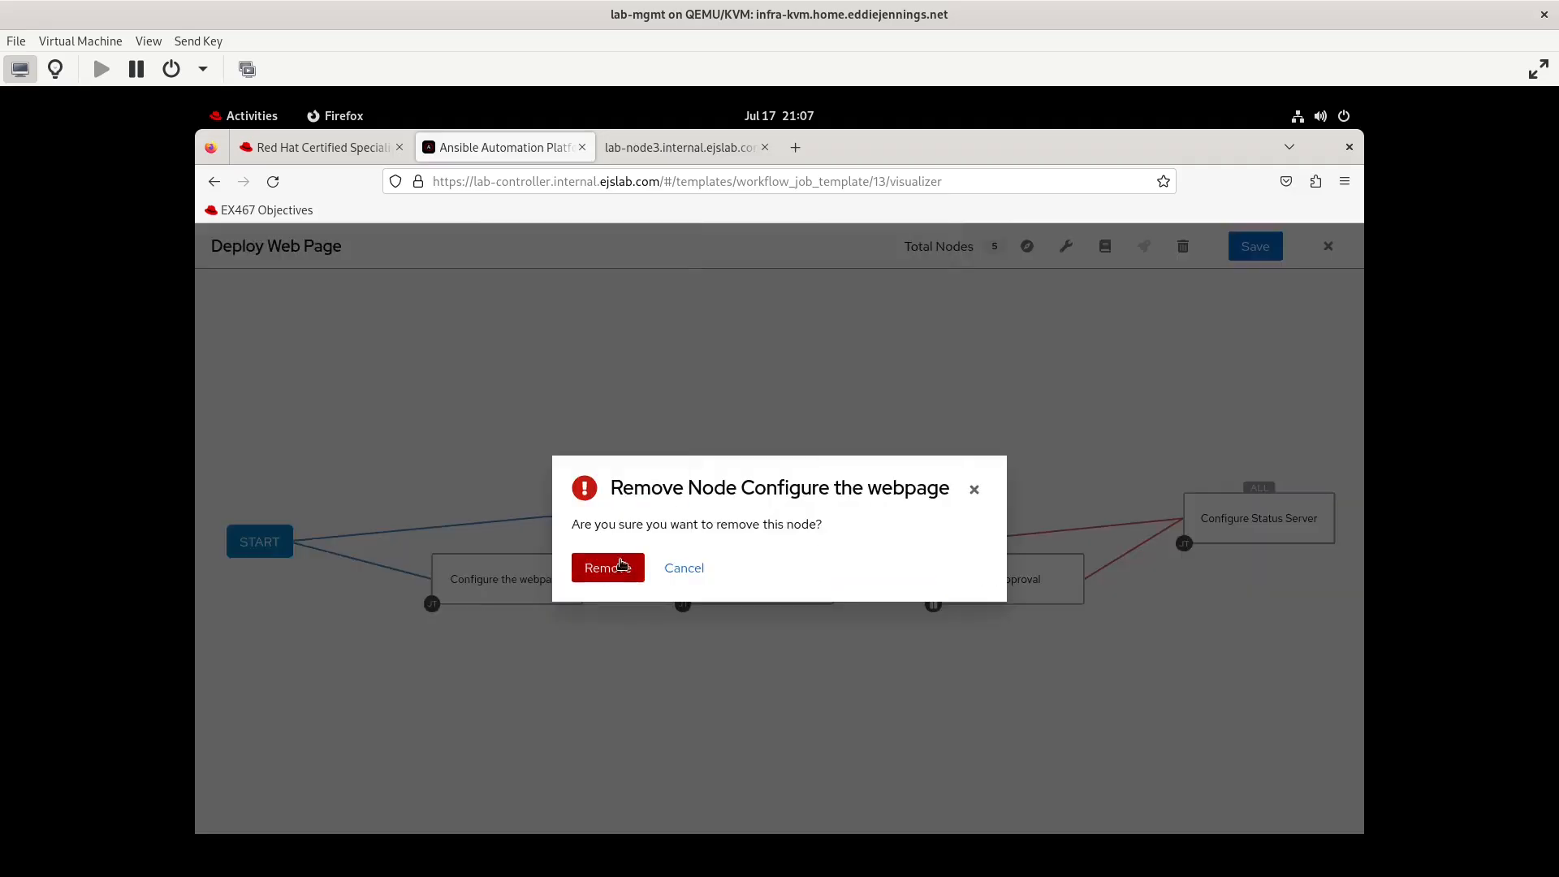
left_click(614, 632)
left_click(608, 567)
Add a "Configure the webpage" job template node after "test approval", running On Success.
mouse_move(747, 544)
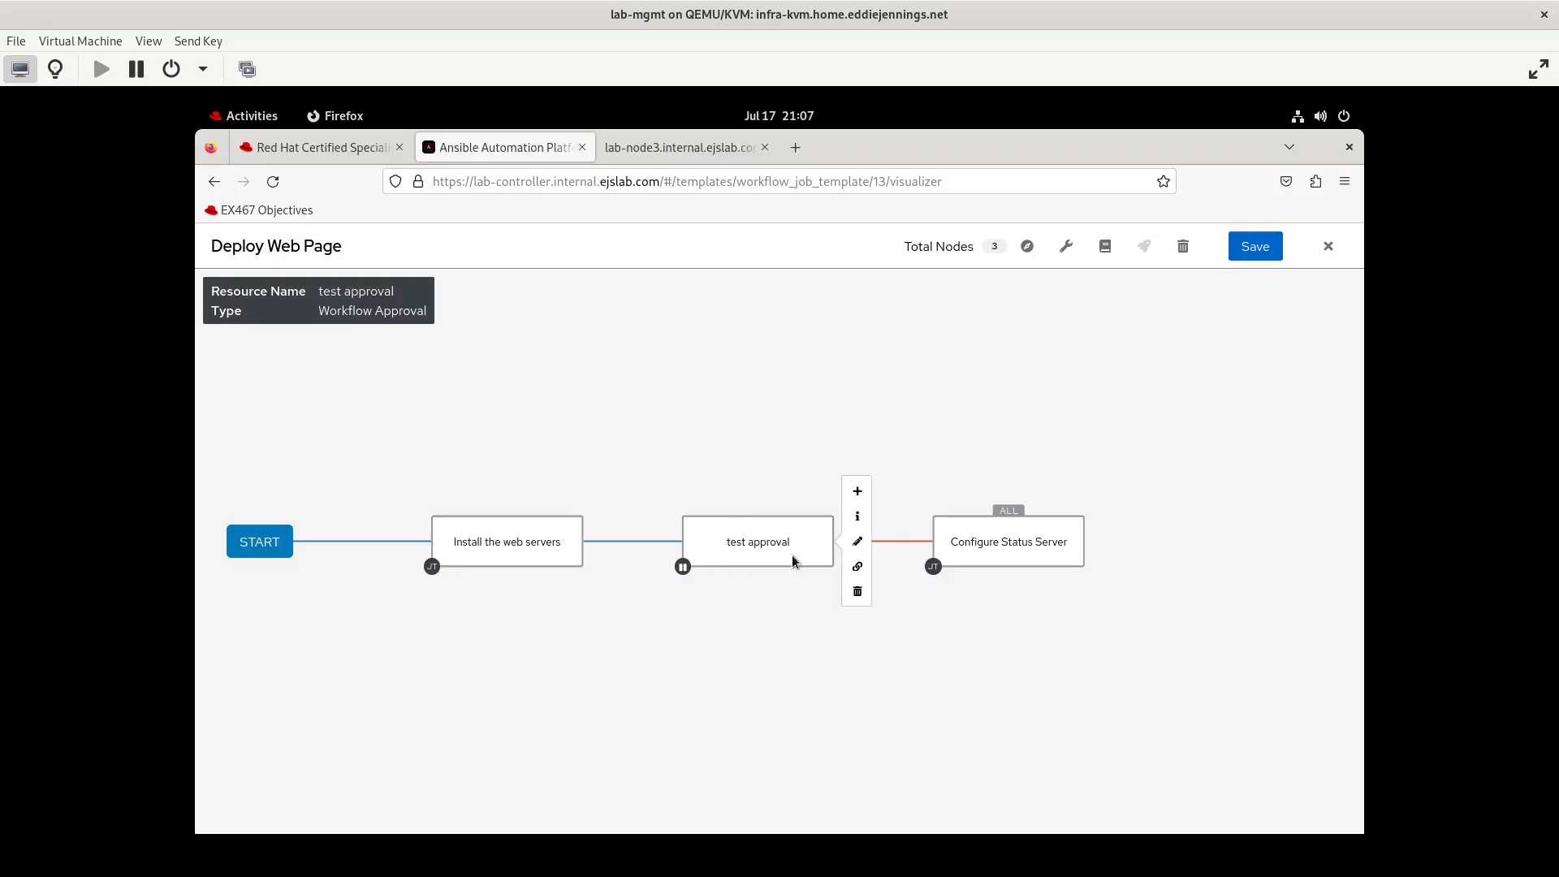
left_click(856, 492)
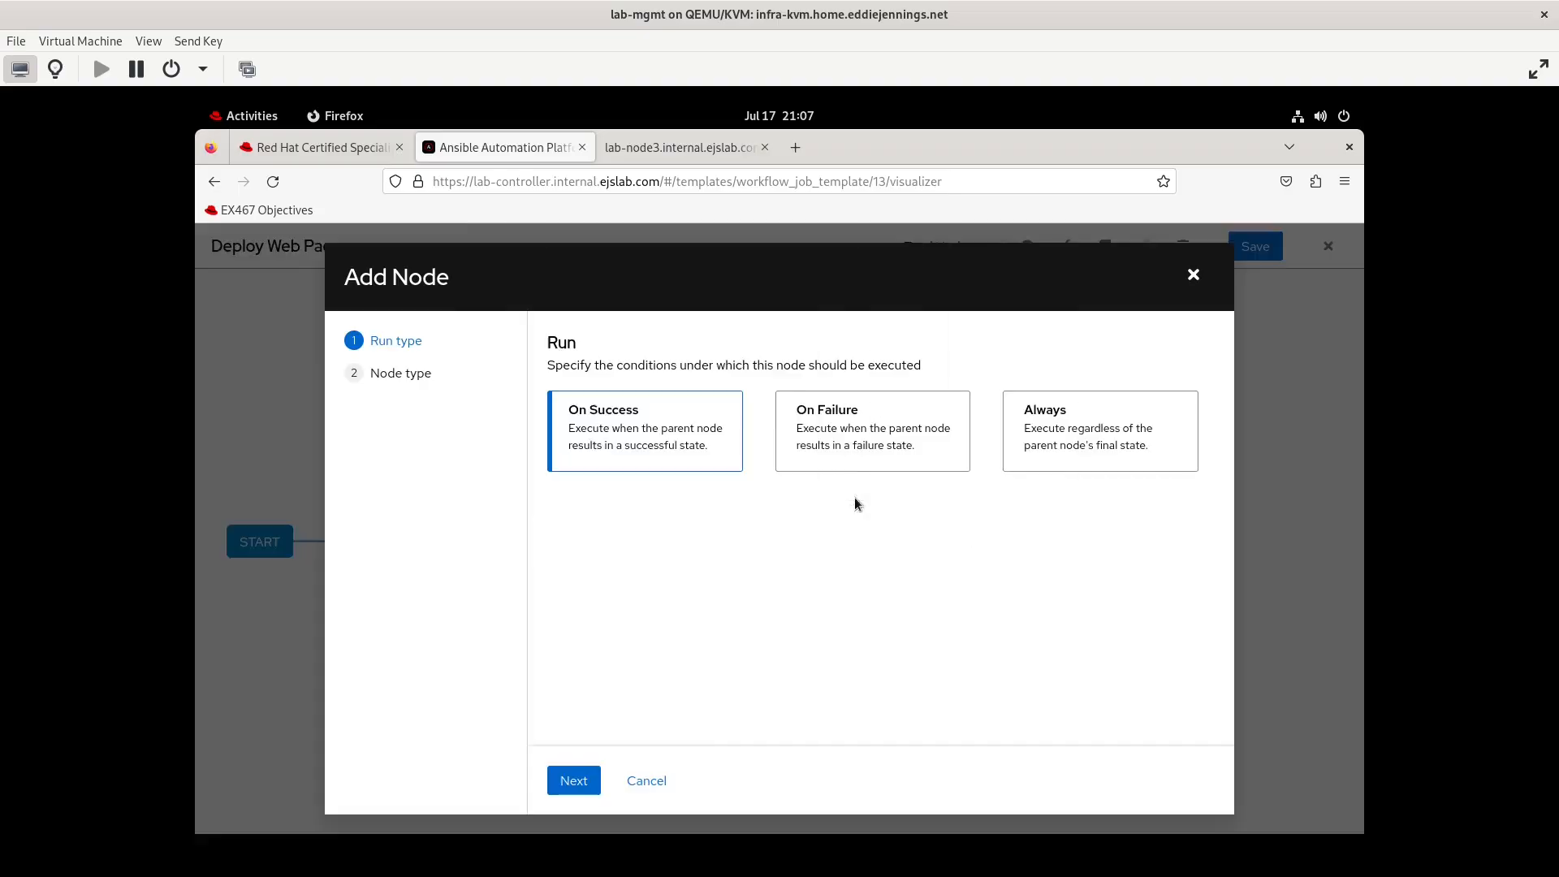
left_click(591, 773)
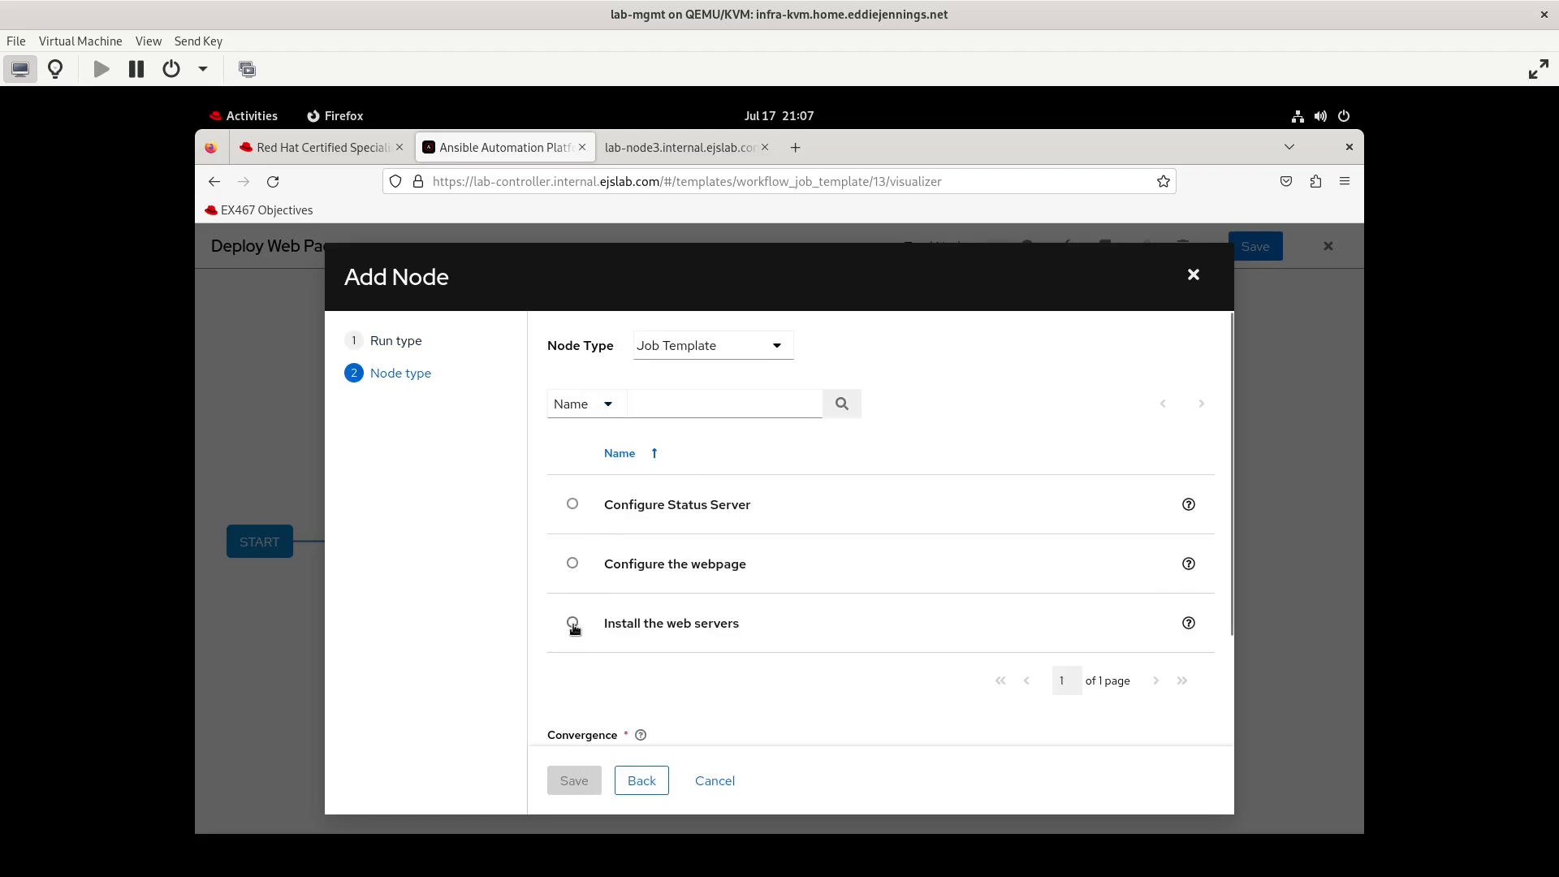
left_click(572, 564)
left_click(574, 780)
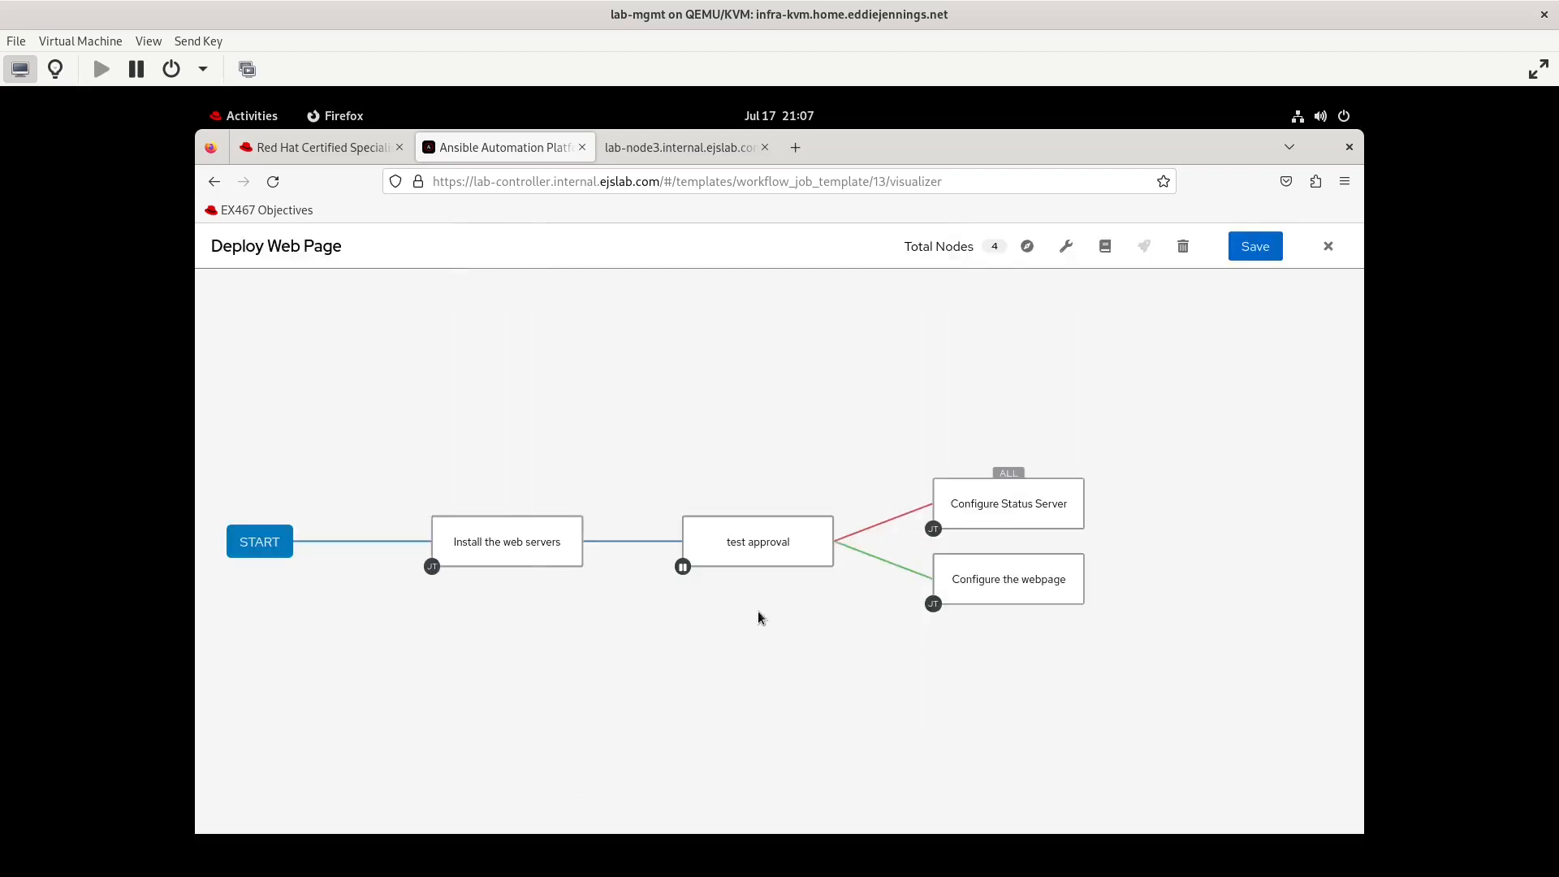
Add an On Success "Configure Status Server" node after "Configure the webpage" with the survey status "The config playbooks were successful!".
left_click(1109, 535)
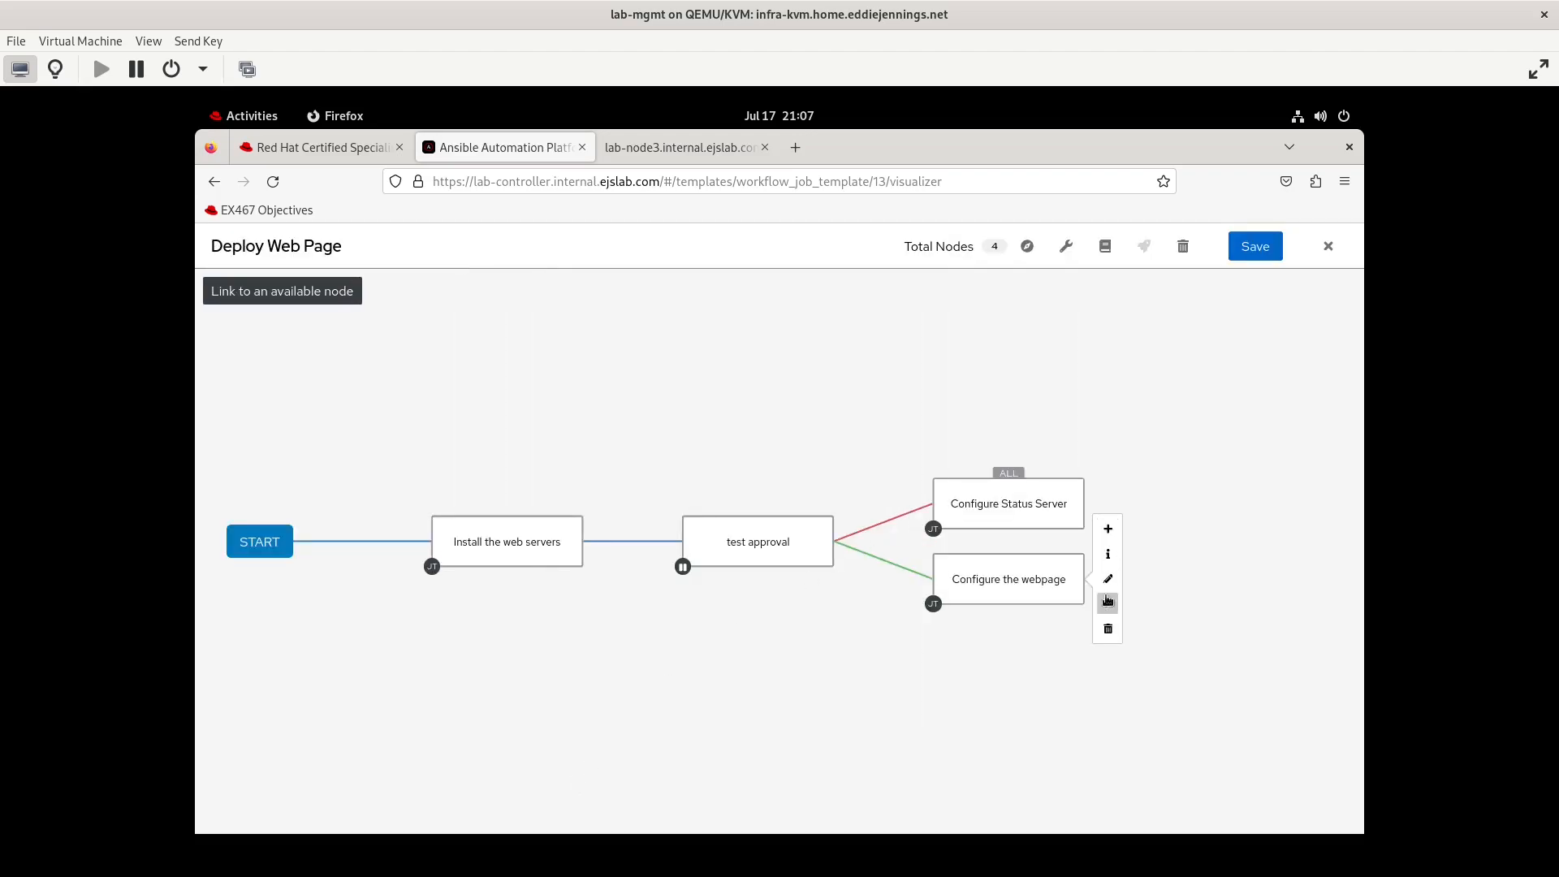
left_click(568, 781)
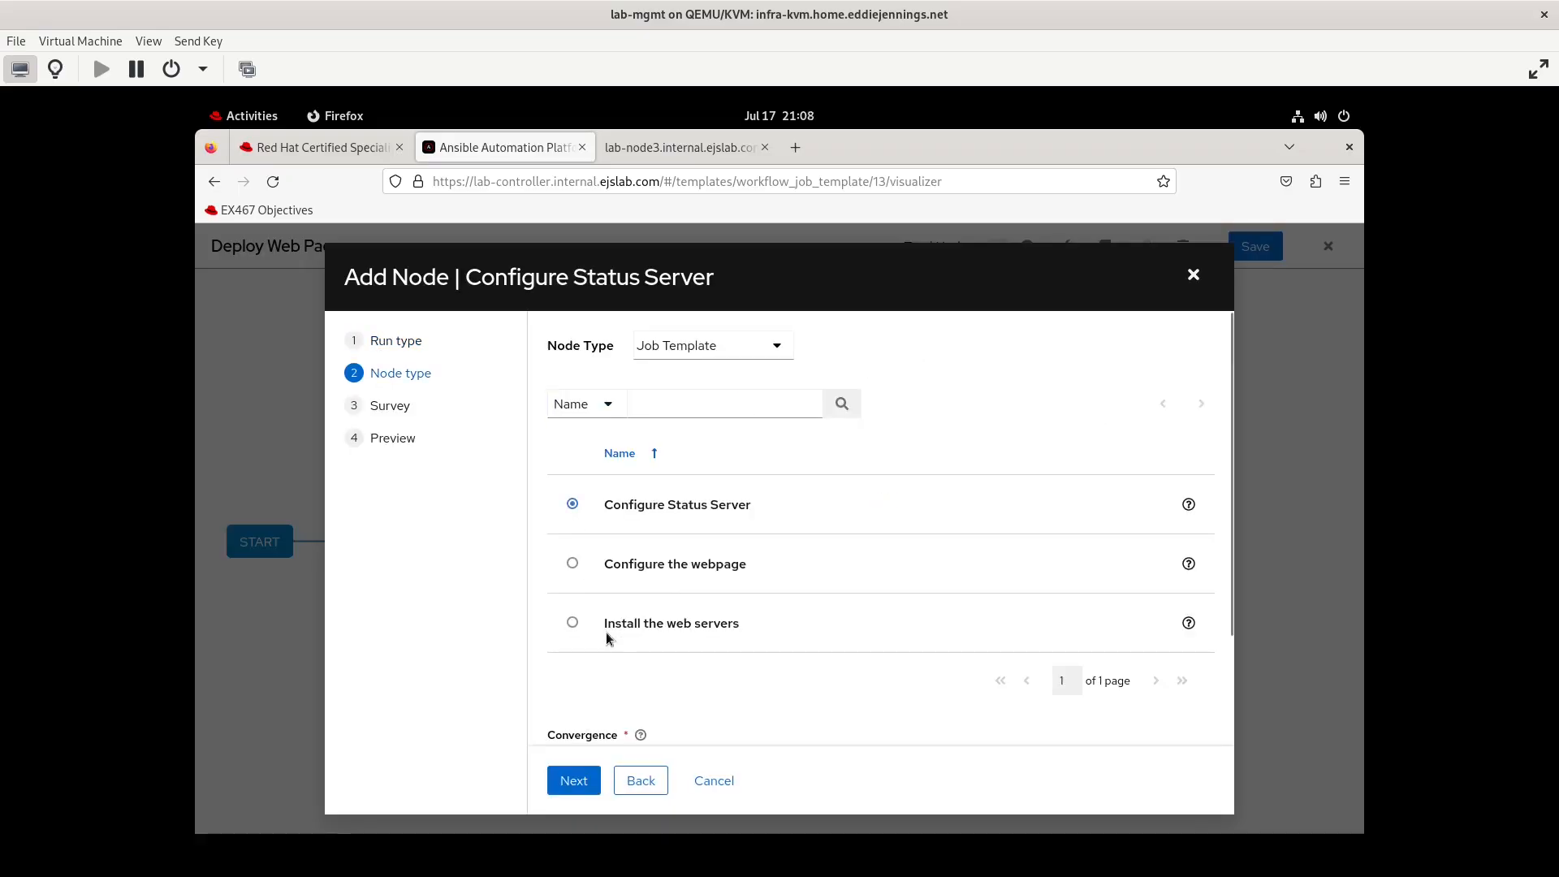
left_click(574, 779)
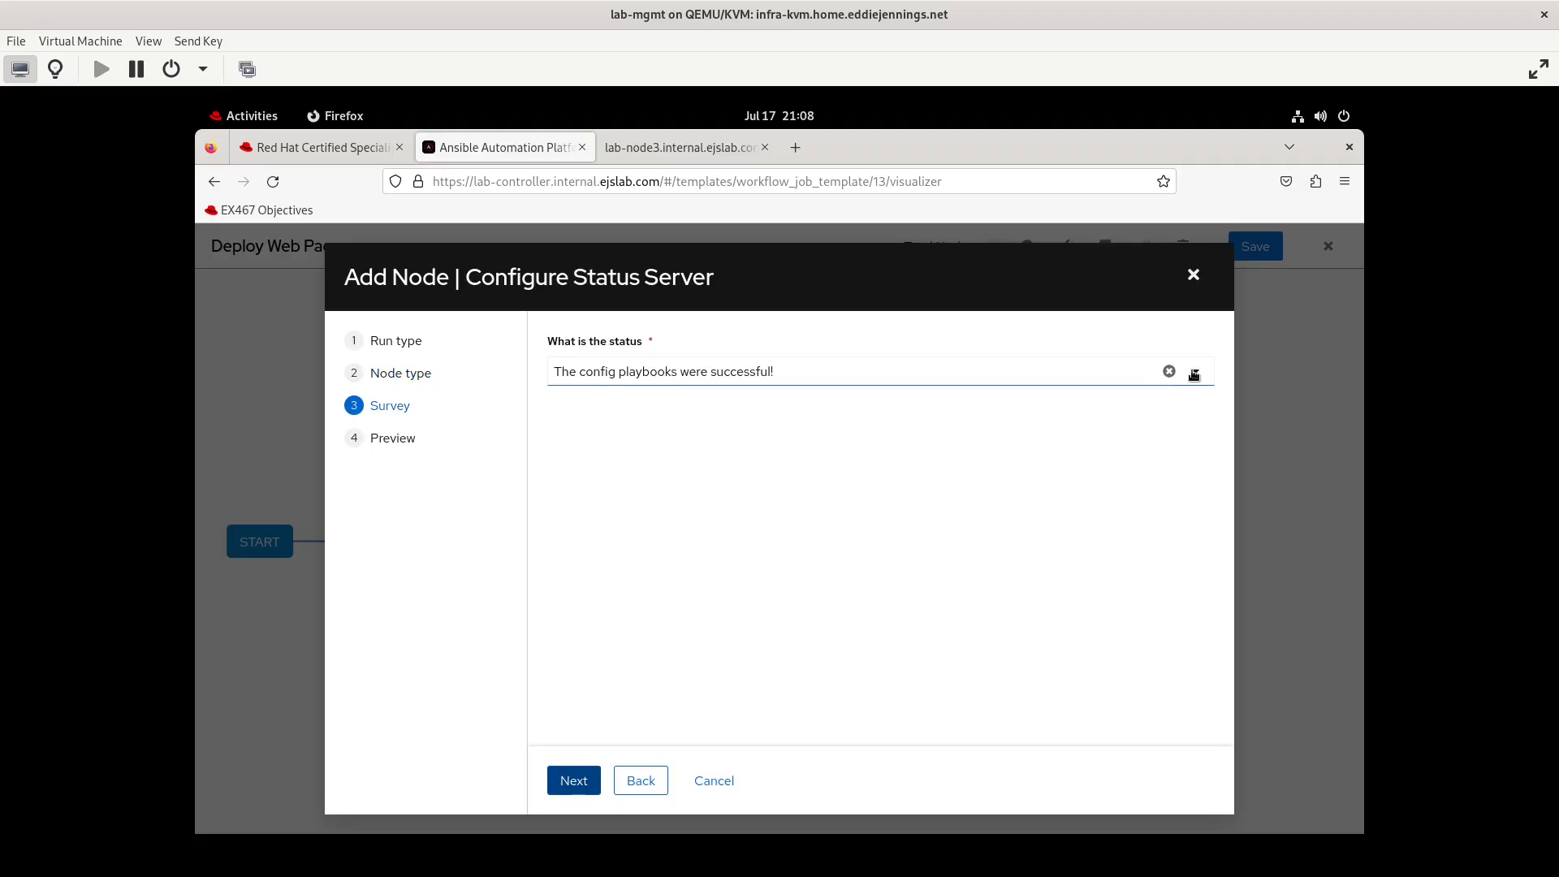
left_click(572, 782)
left_click(571, 781)
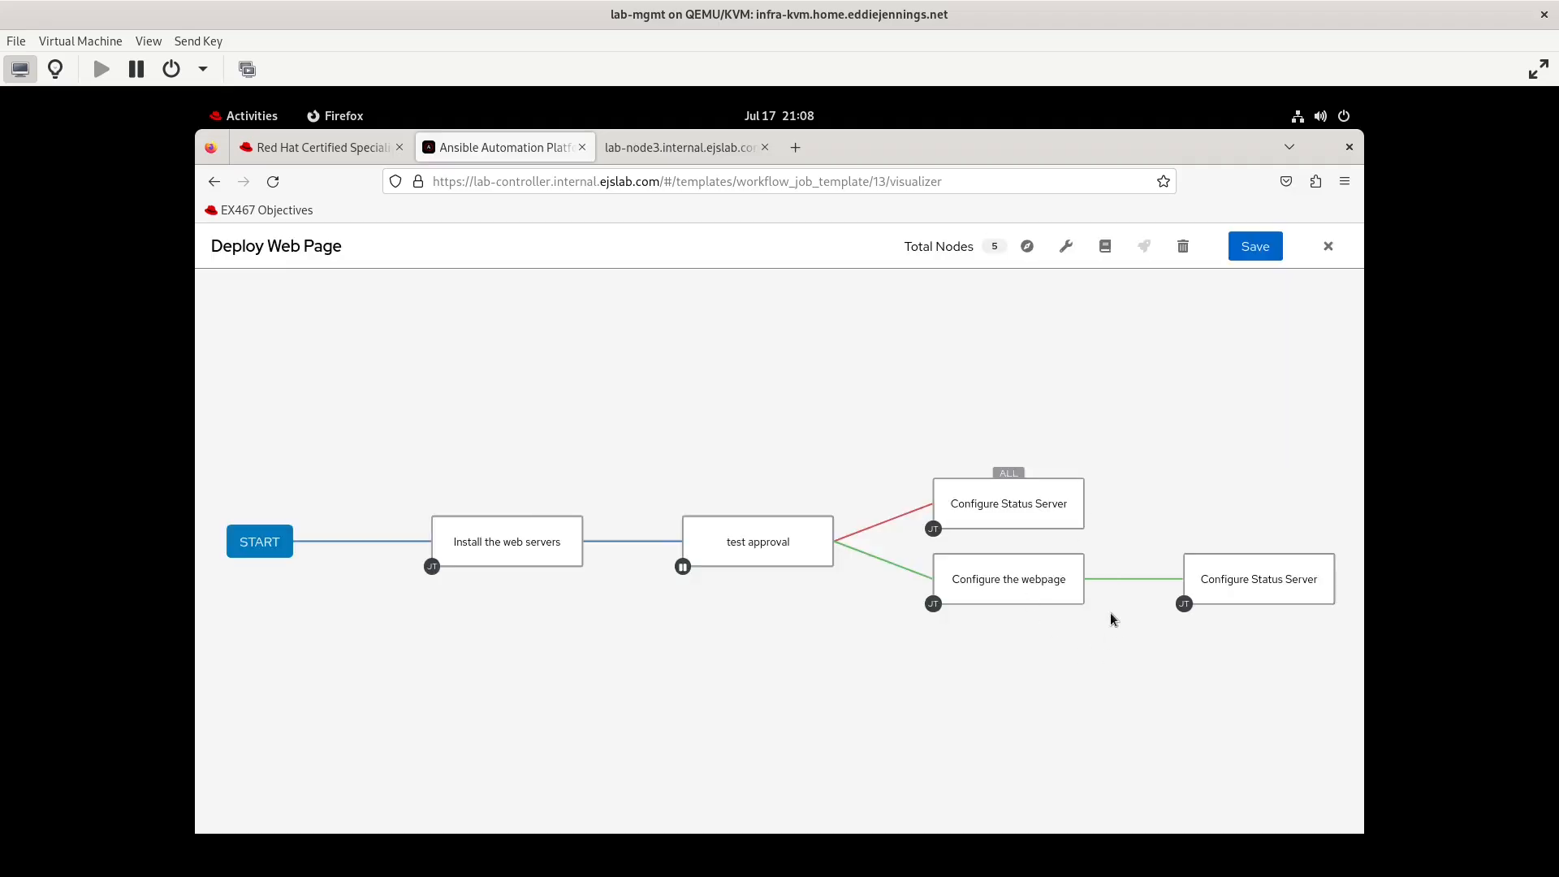
Link "Configure the webpage" to the All-convergence "Configure Status Server" node, running On Failure.
mouse_move(1053, 586)
left_click(1107, 604)
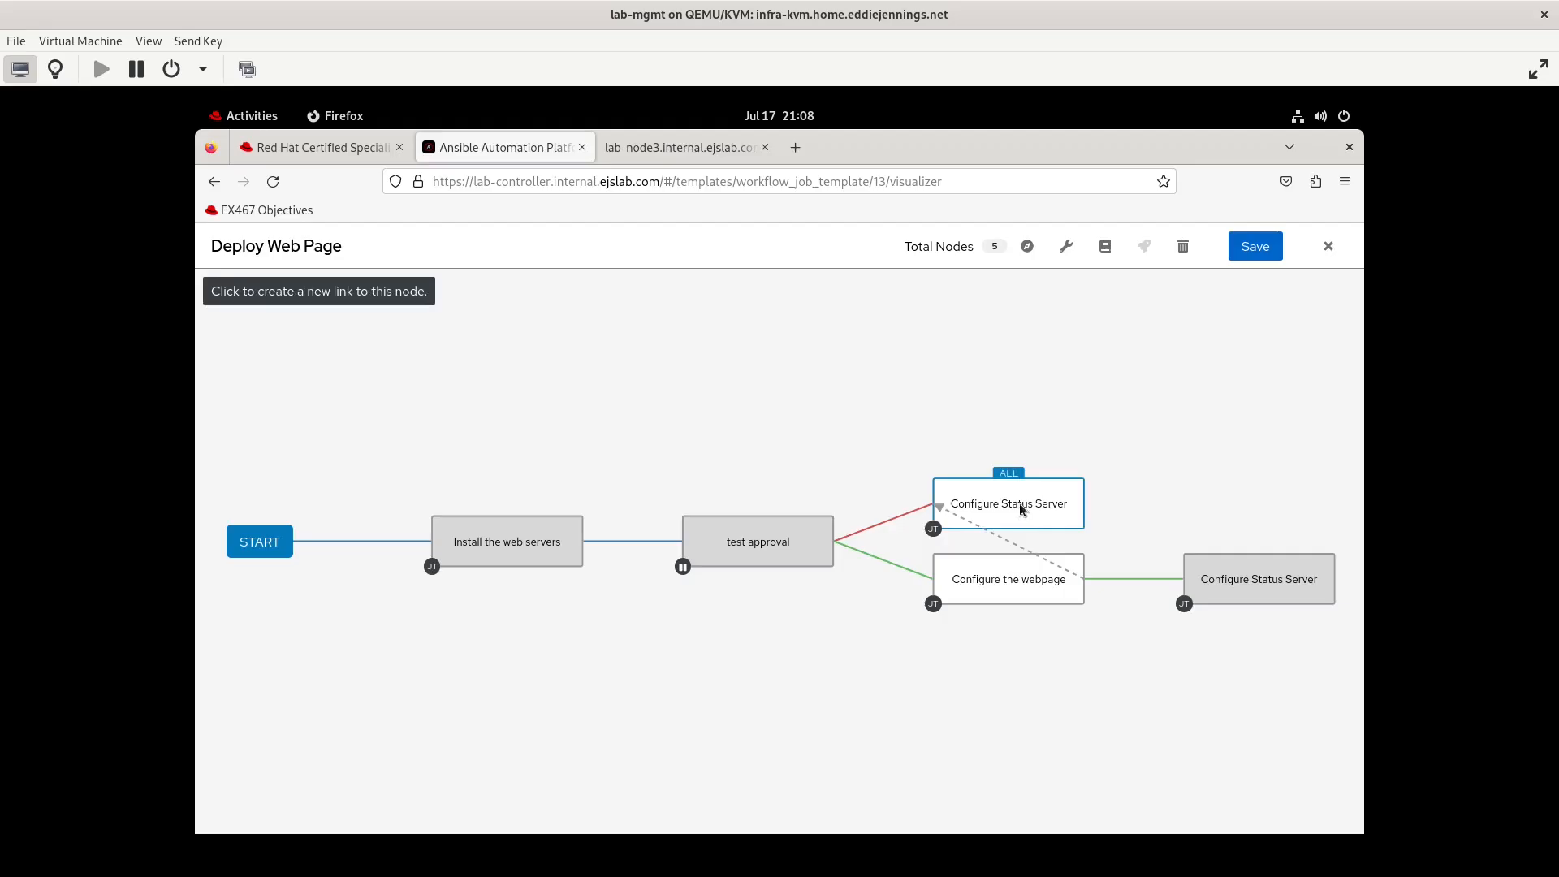
left_click(1020, 504)
left_click(730, 529)
left_click(728, 607)
key("Return")
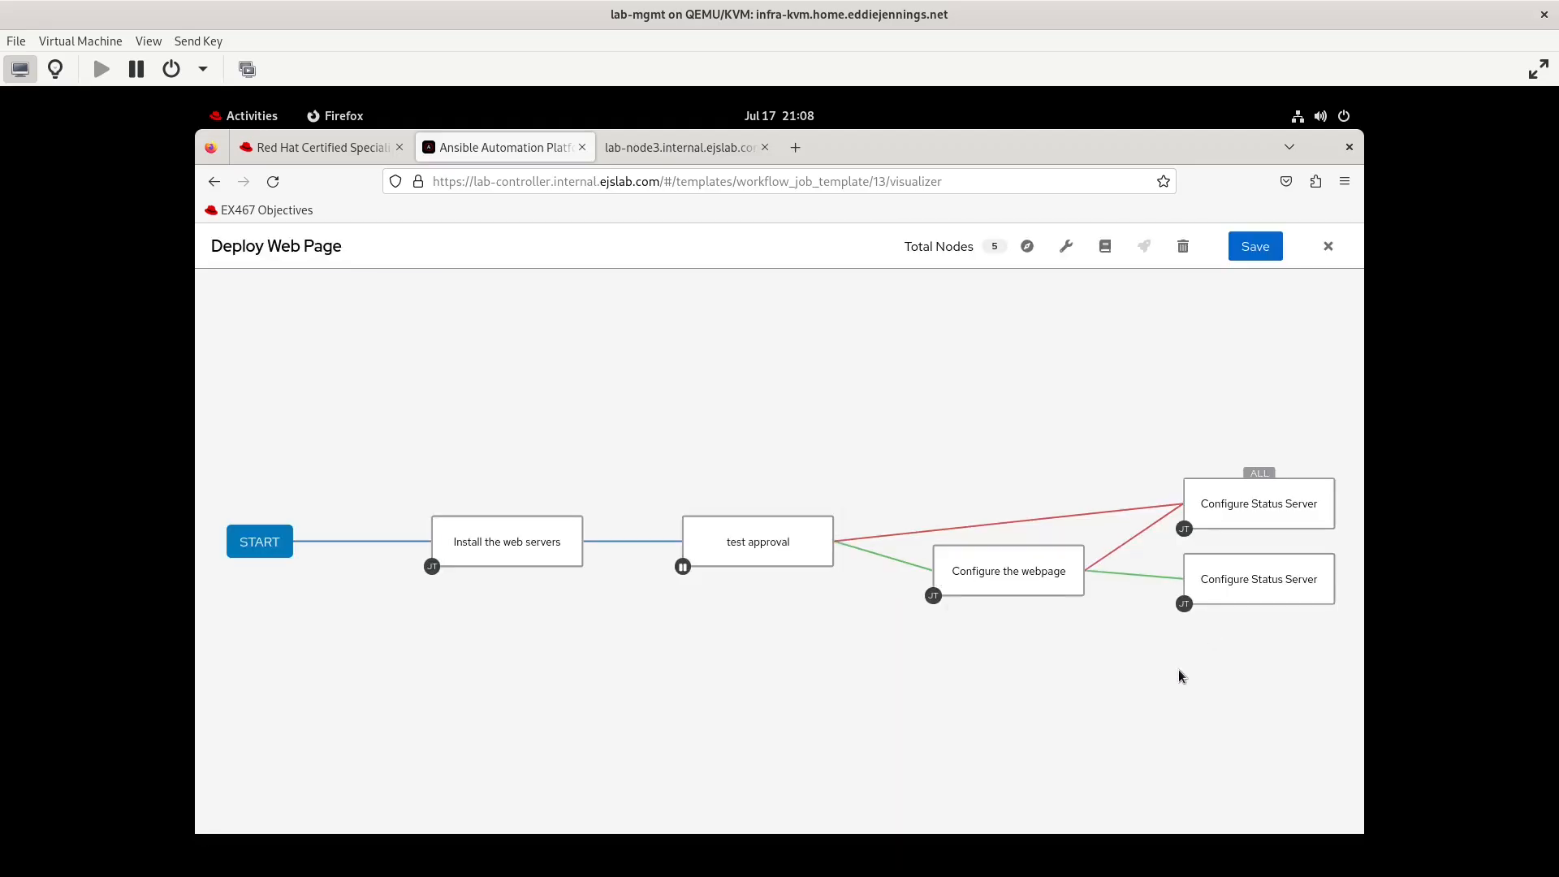
Save the rearranged workflow, inspect the save error's details, and retry the save.
mouse_move(1262, 481)
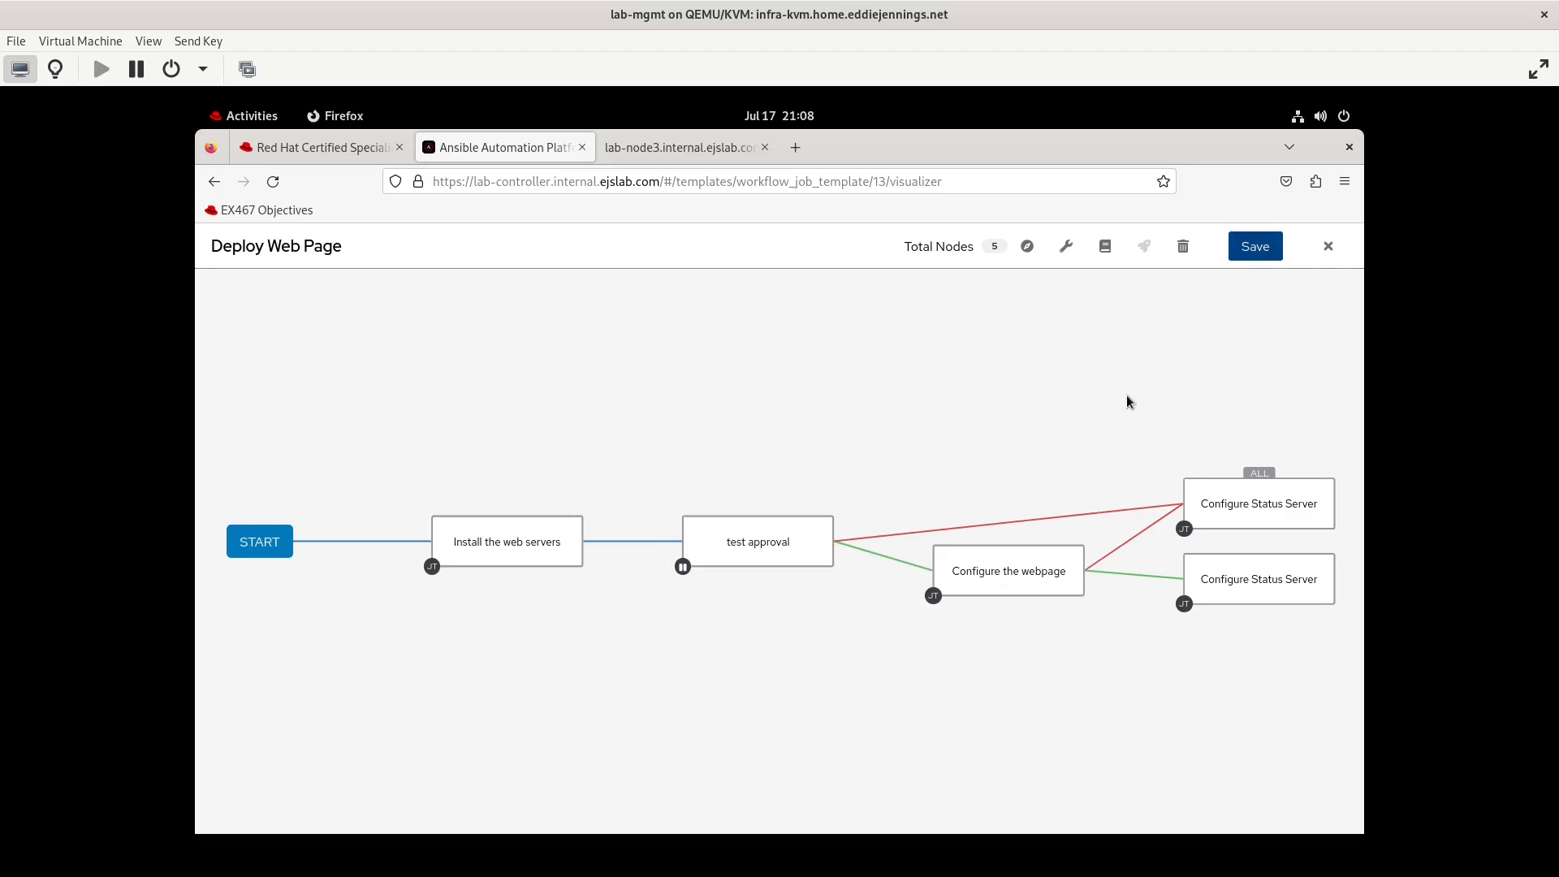
left_click(1261, 253)
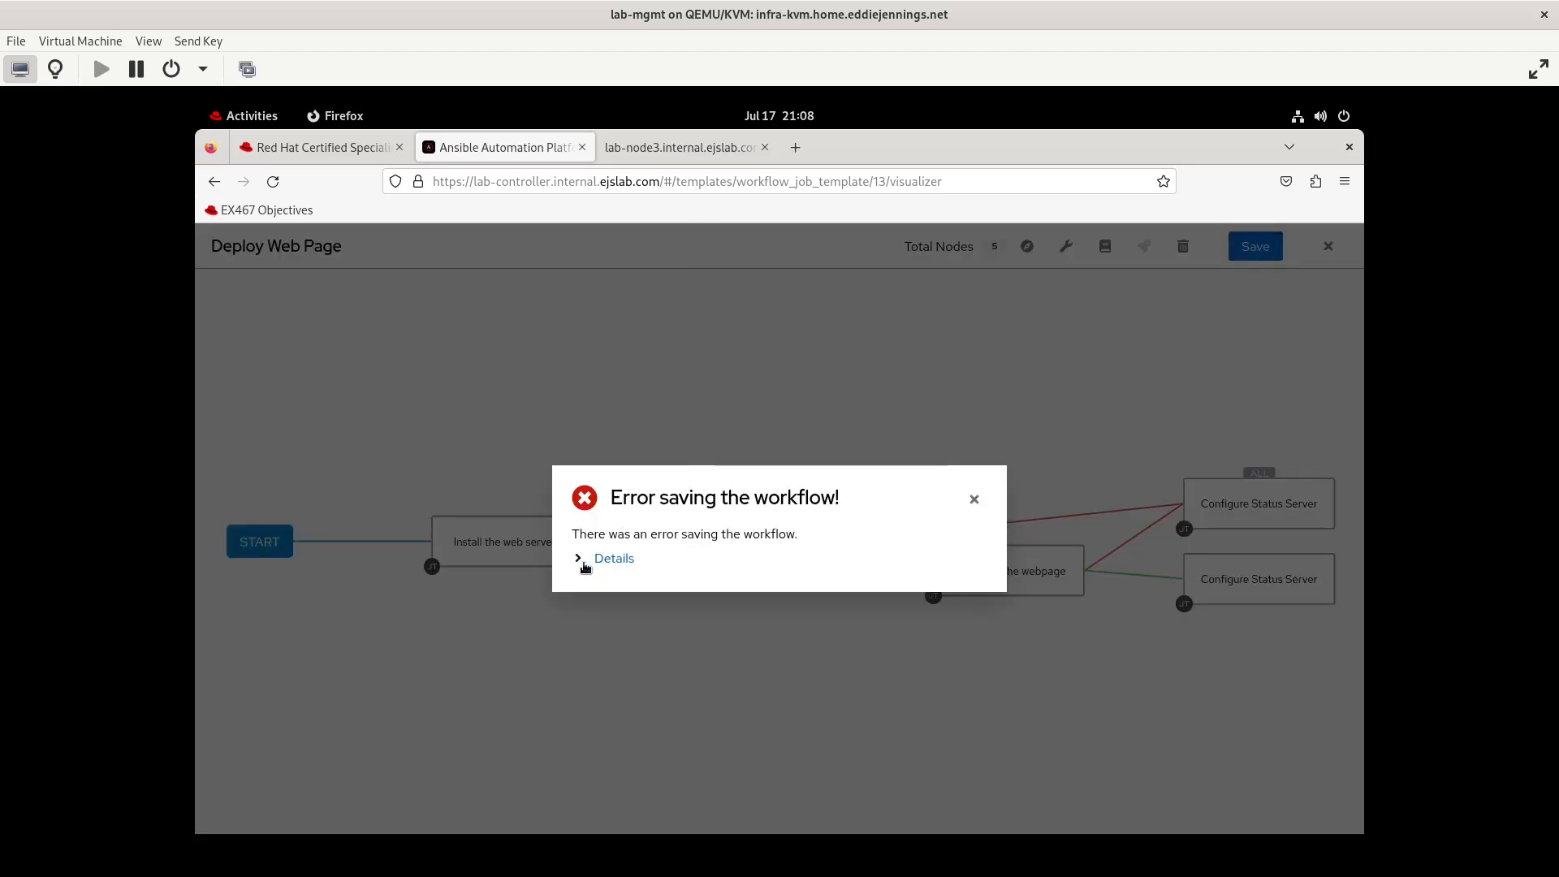
left_click(585, 560)
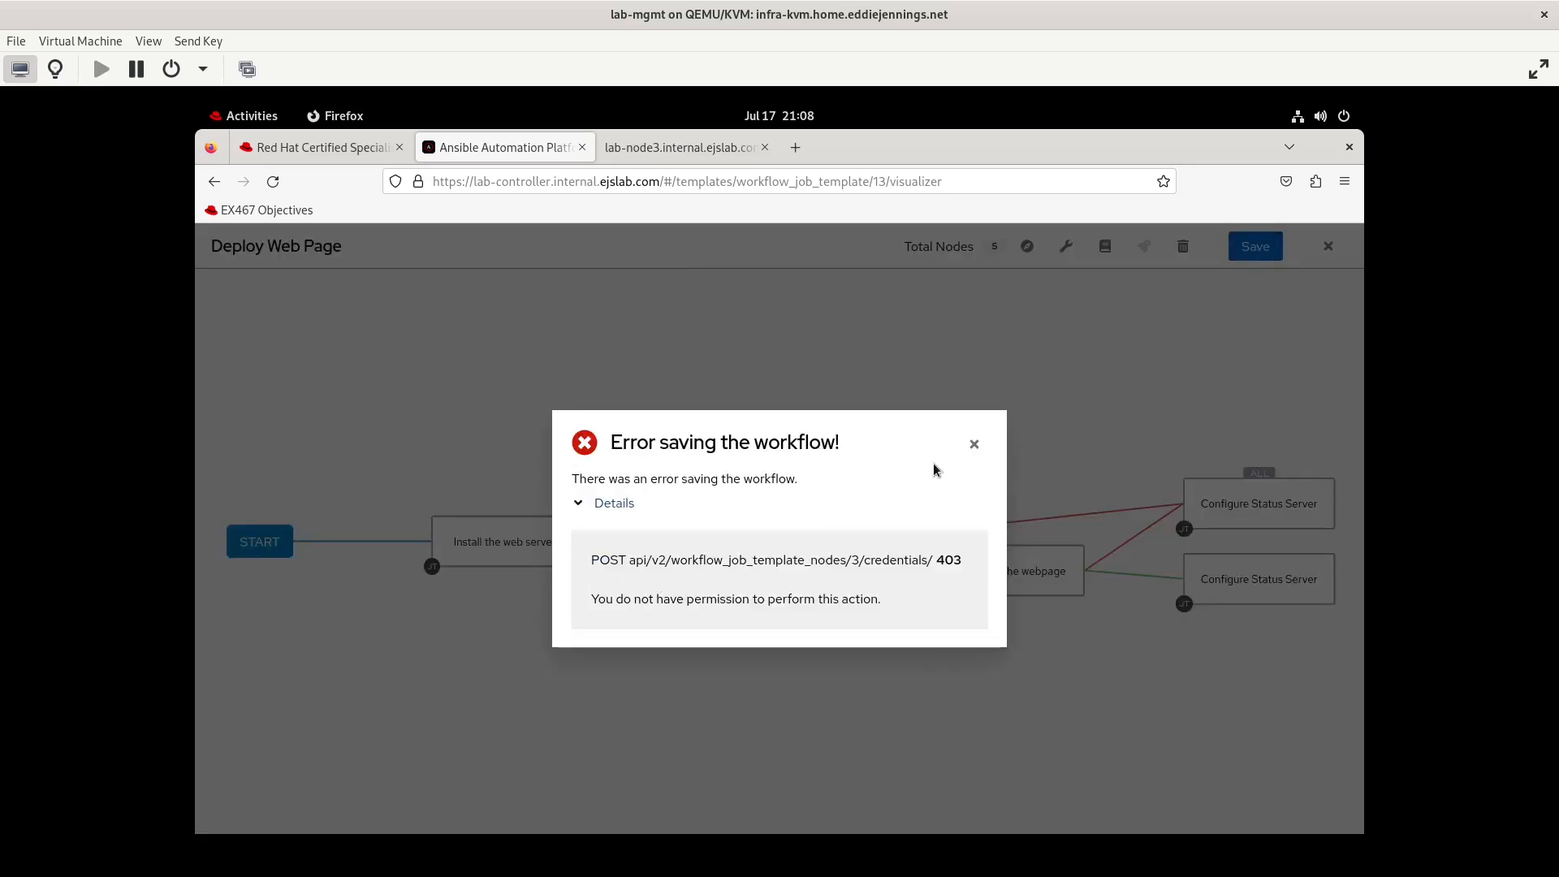
left_click(974, 445)
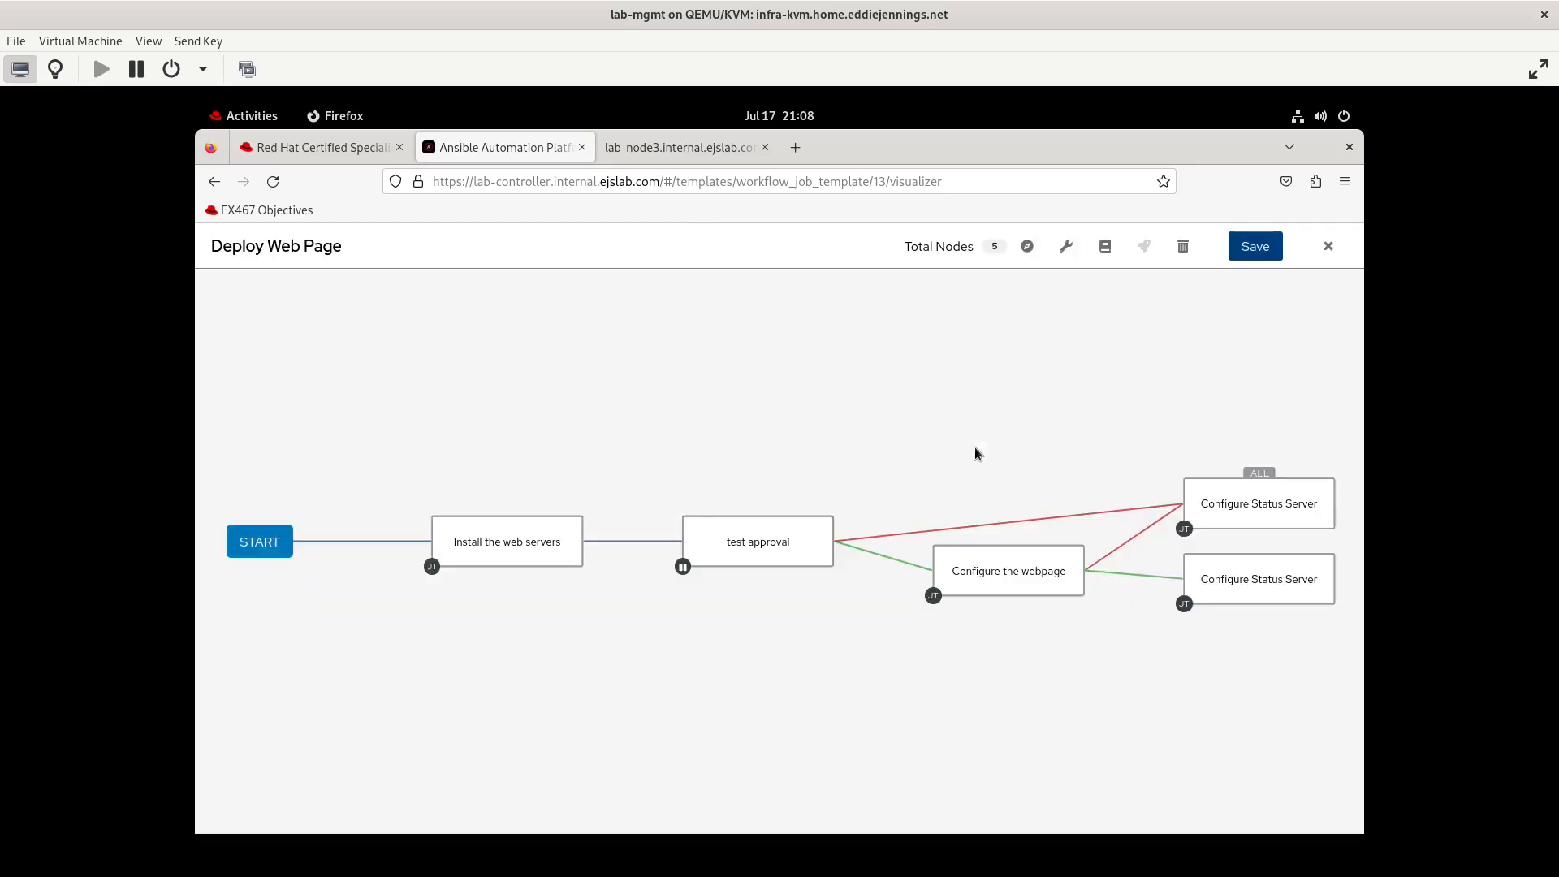
left_click(1252, 255)
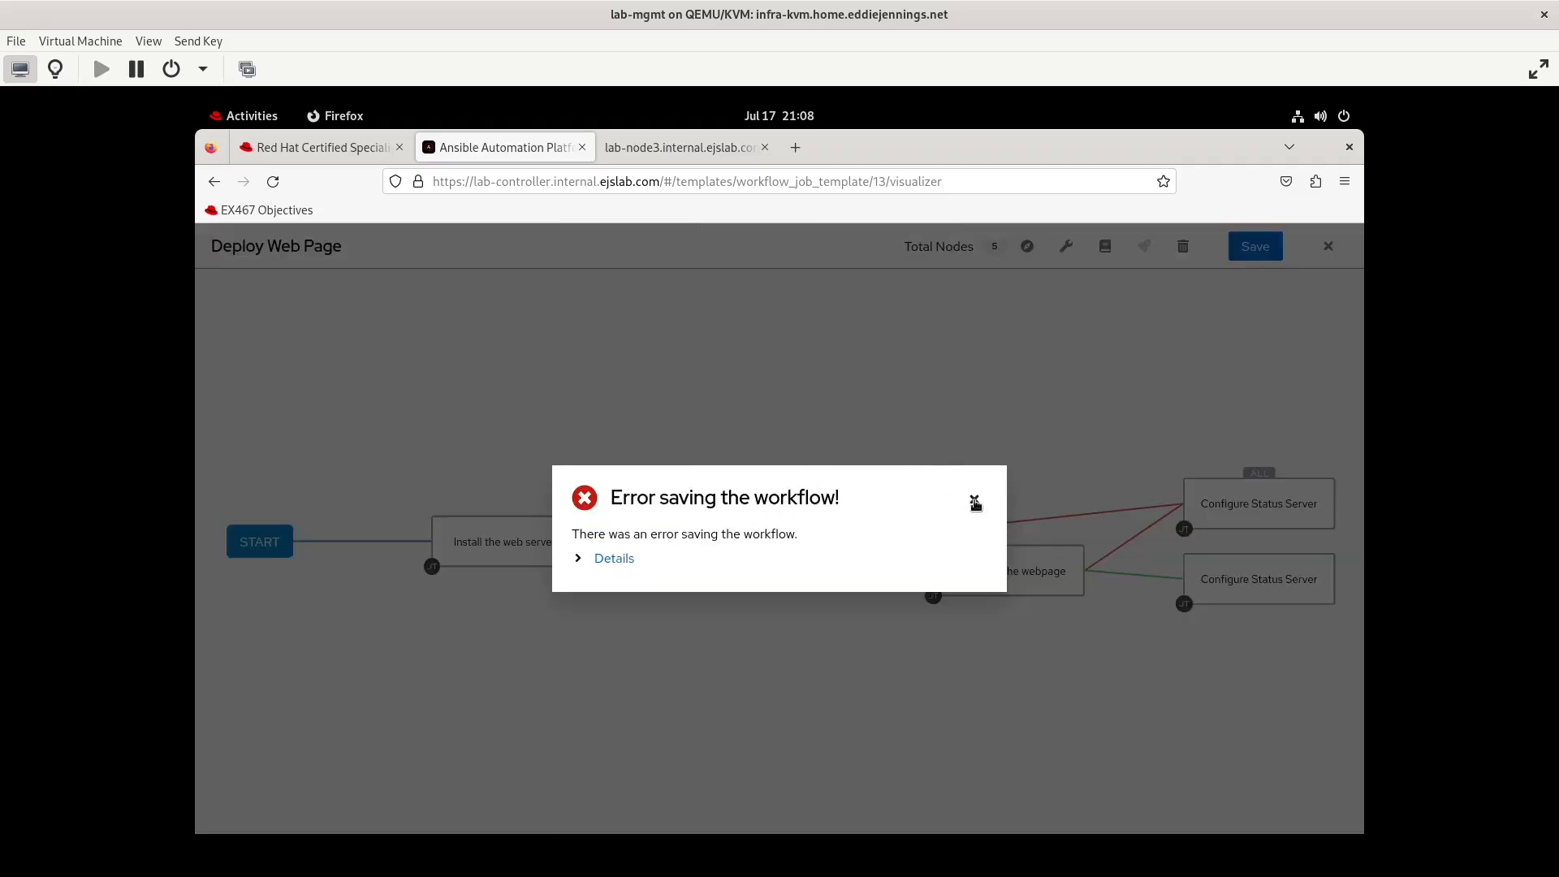
left_click(973, 500)
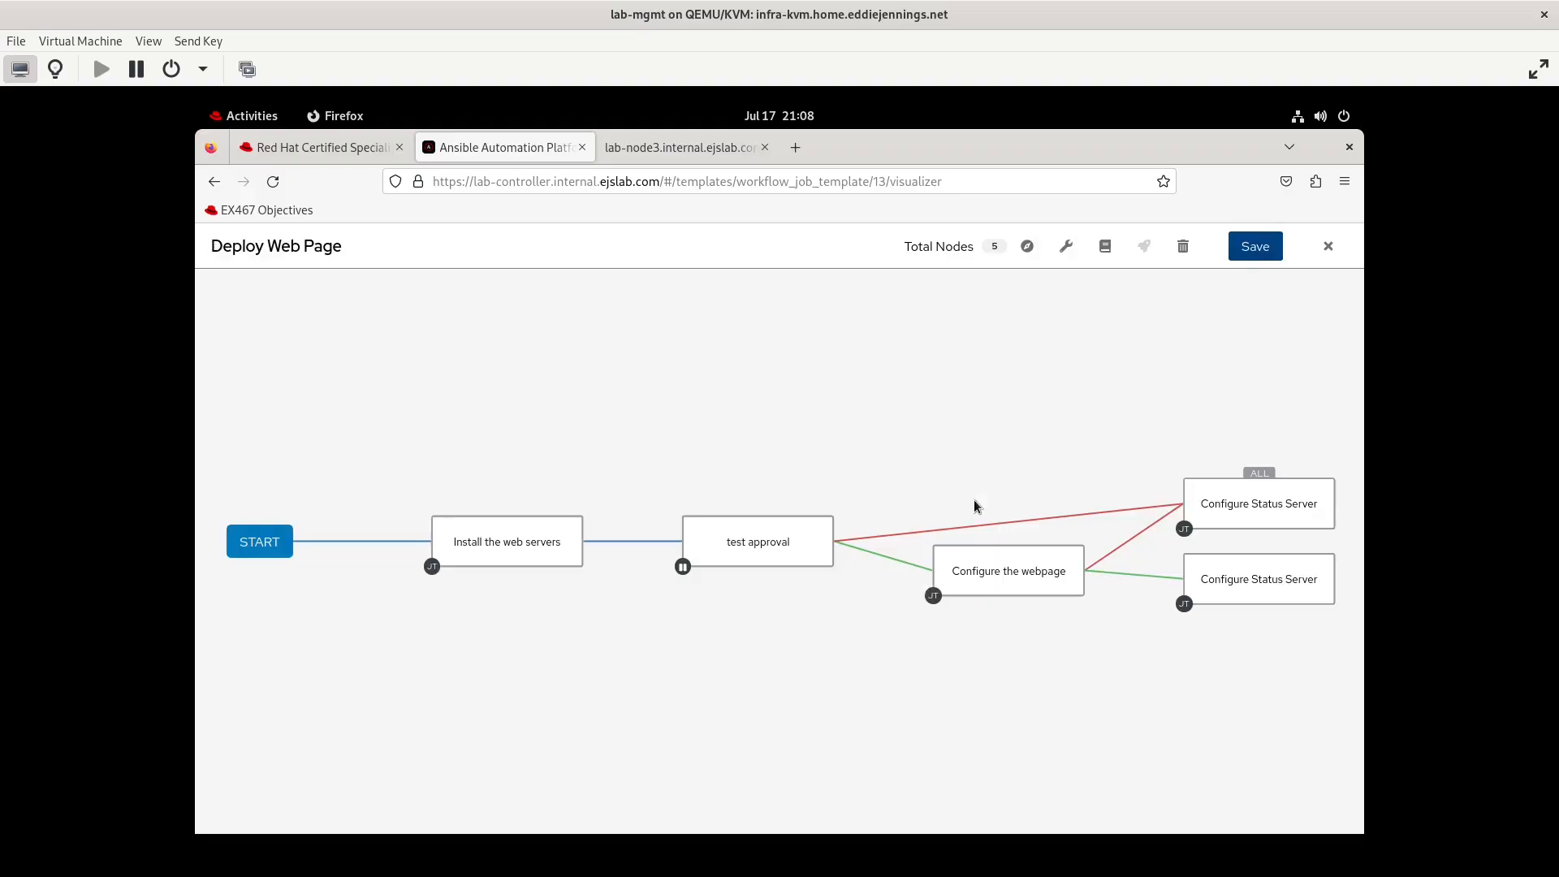
Exit the workflow visualizer without saving and check which nodes and links of "Deploy Web Page" are stored.
left_click(1329, 246)
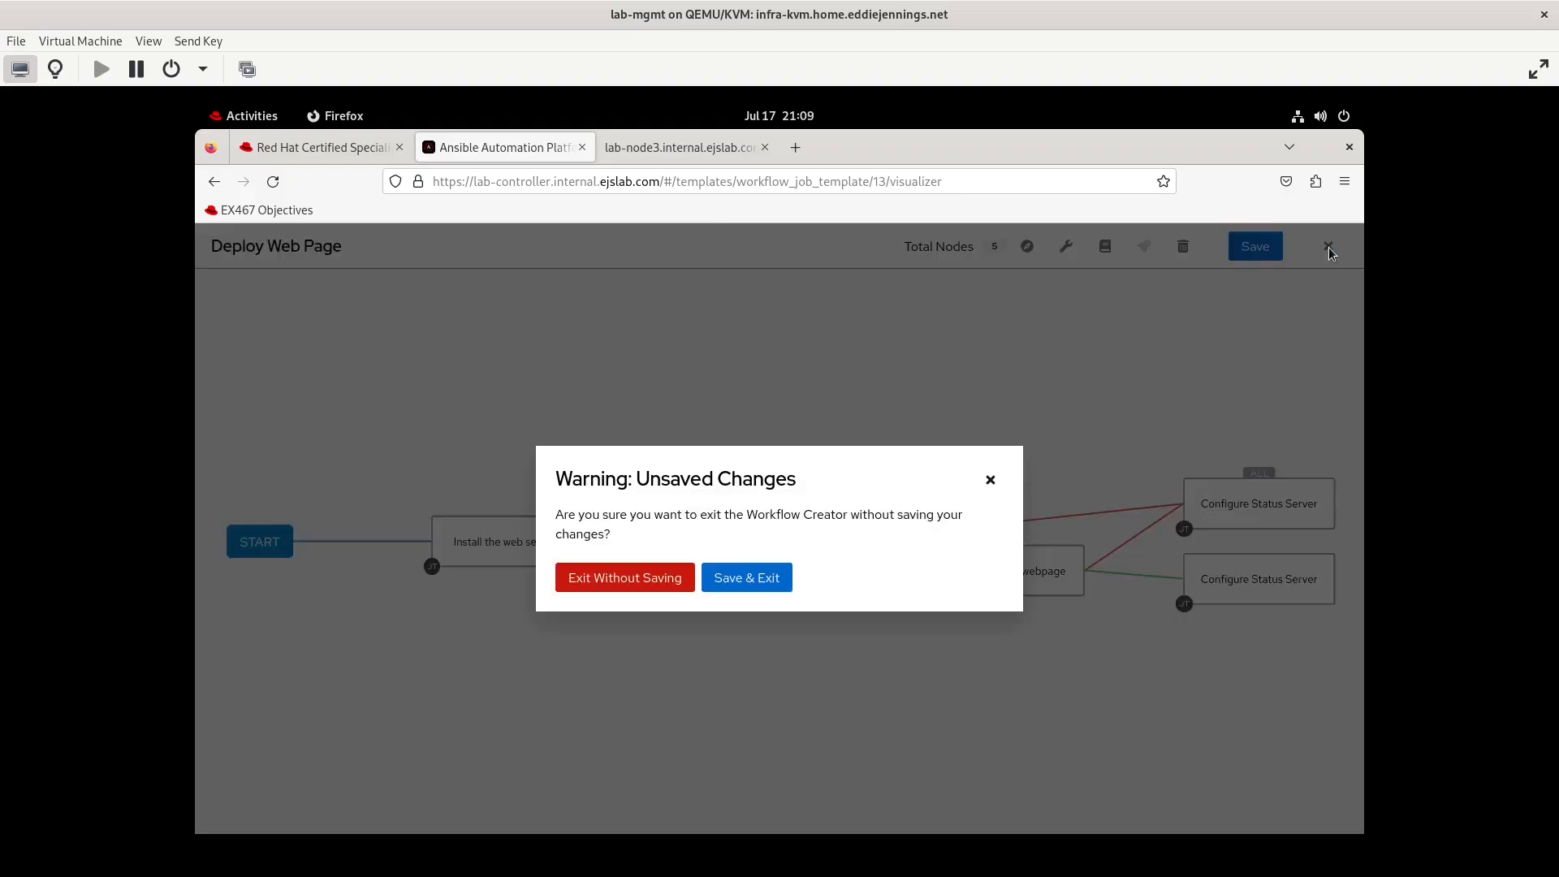
left_click(620, 584)
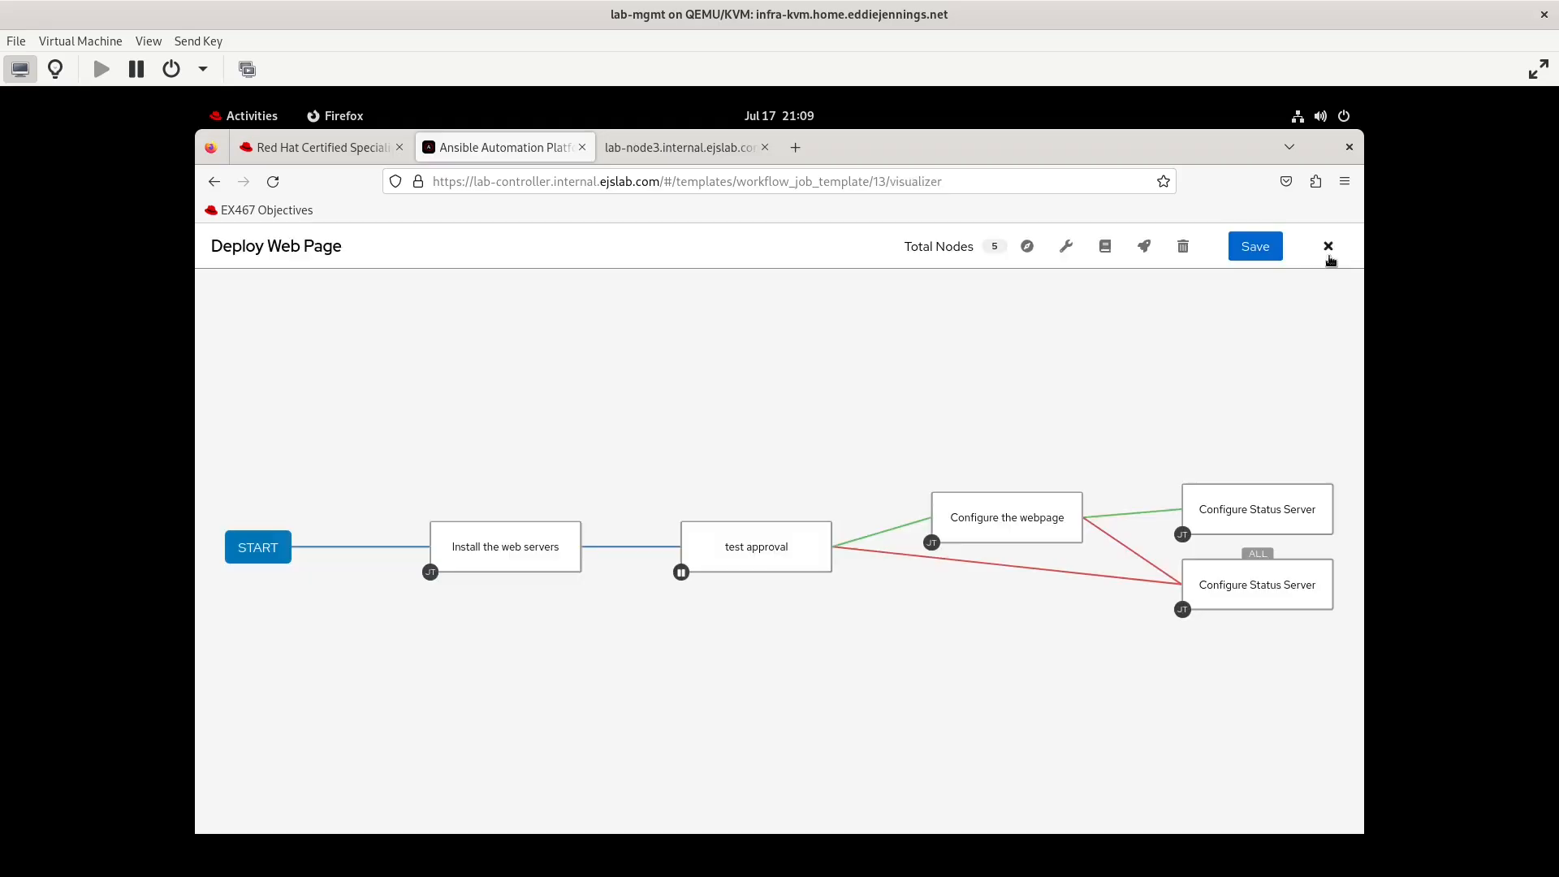
left_click(1328, 253)
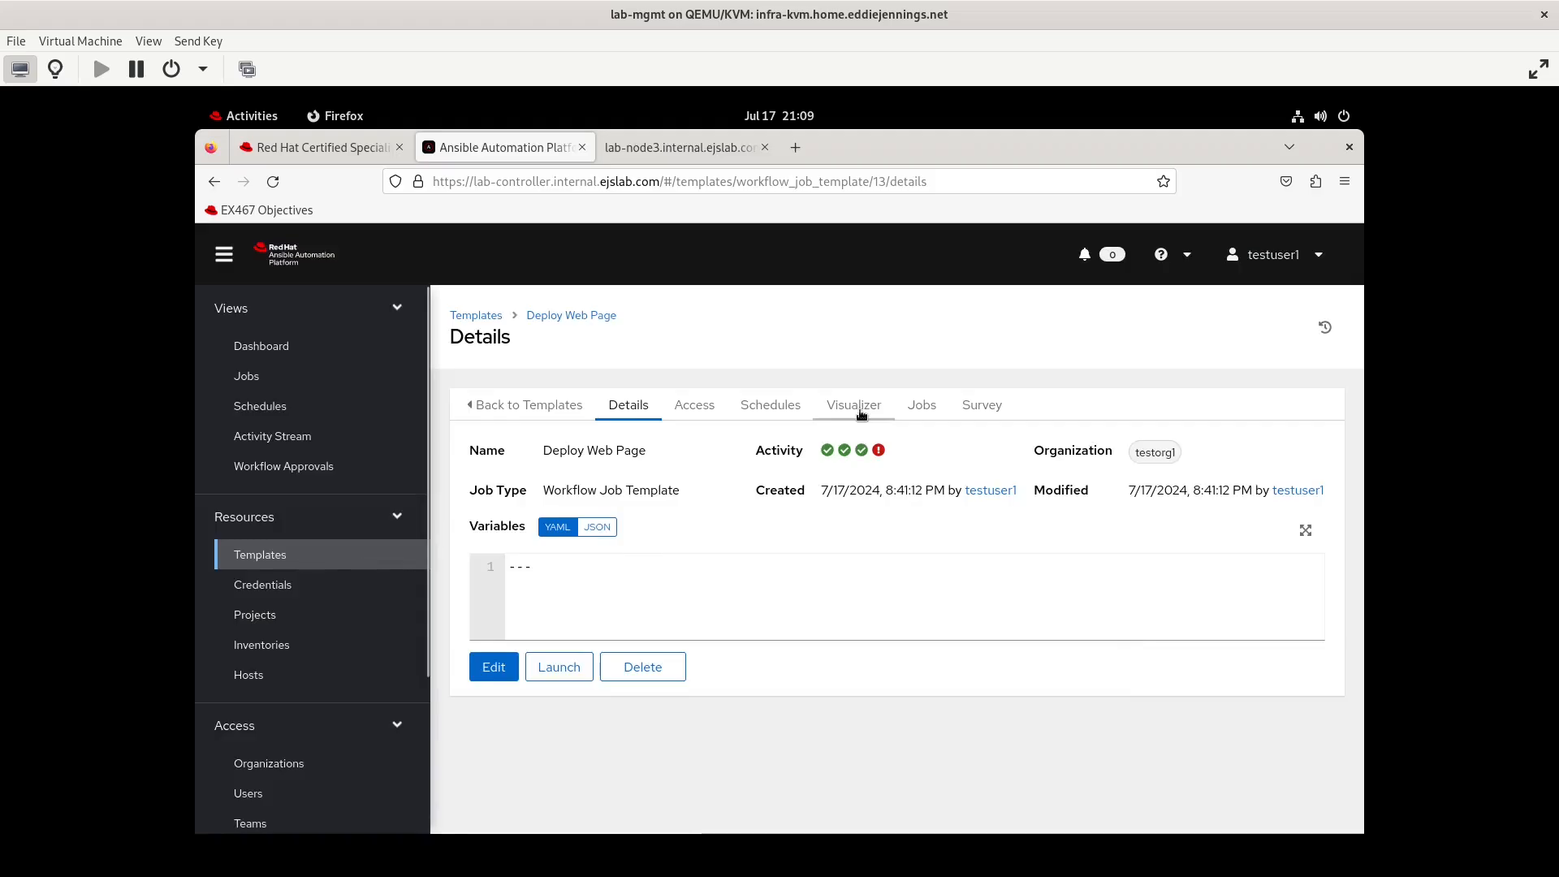
Save the "Deploy Web Page" workflow again from the visualizer and recheck its nodes and links.
left_click(853, 401)
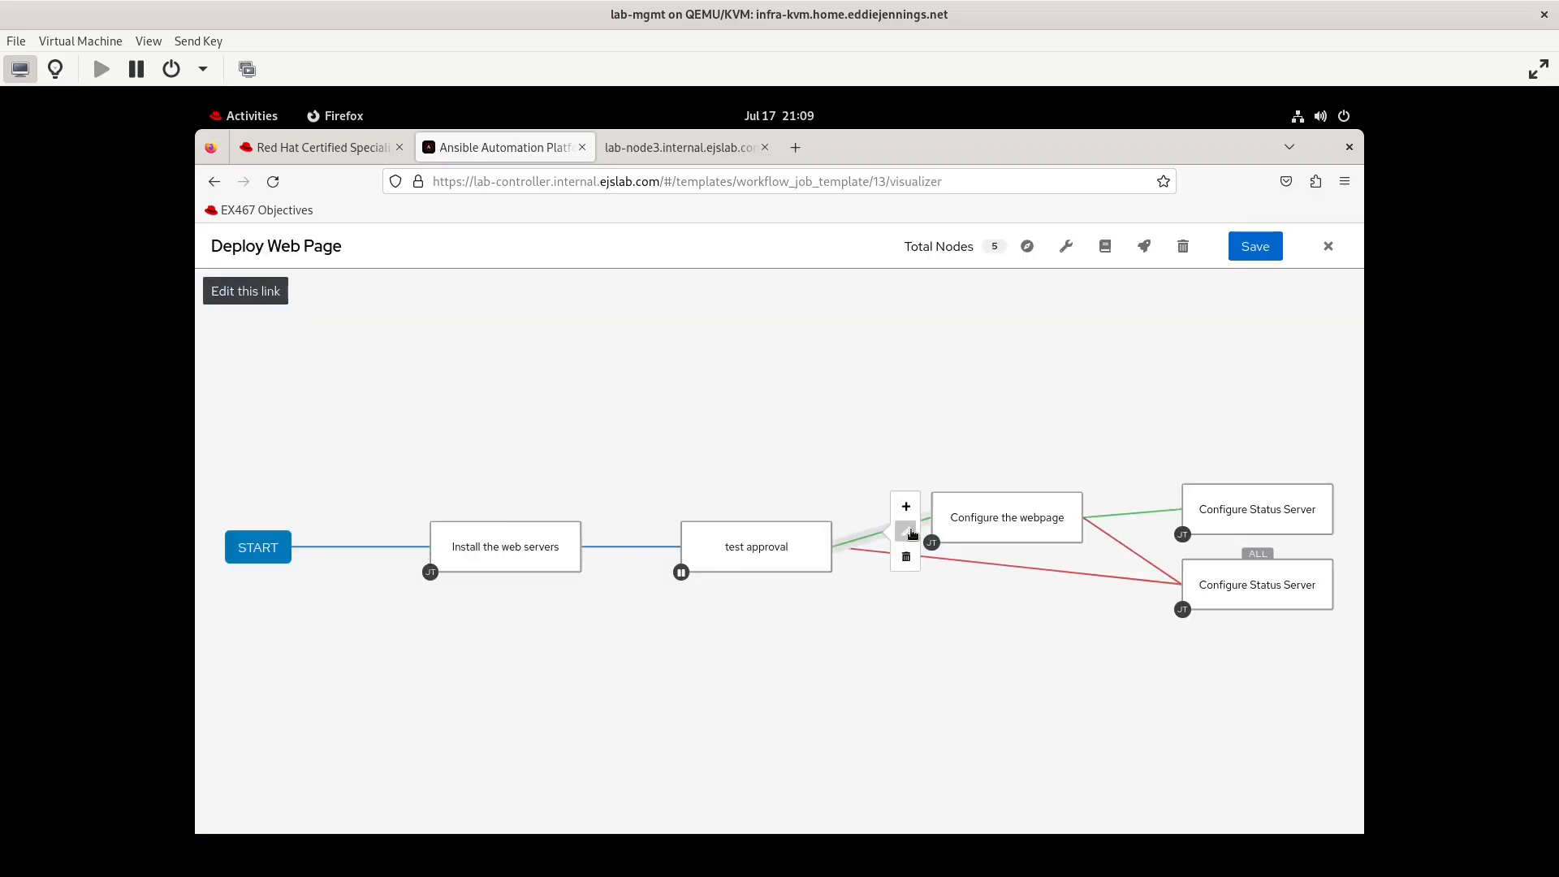
left_click(1264, 258)
left_click(840, 412)
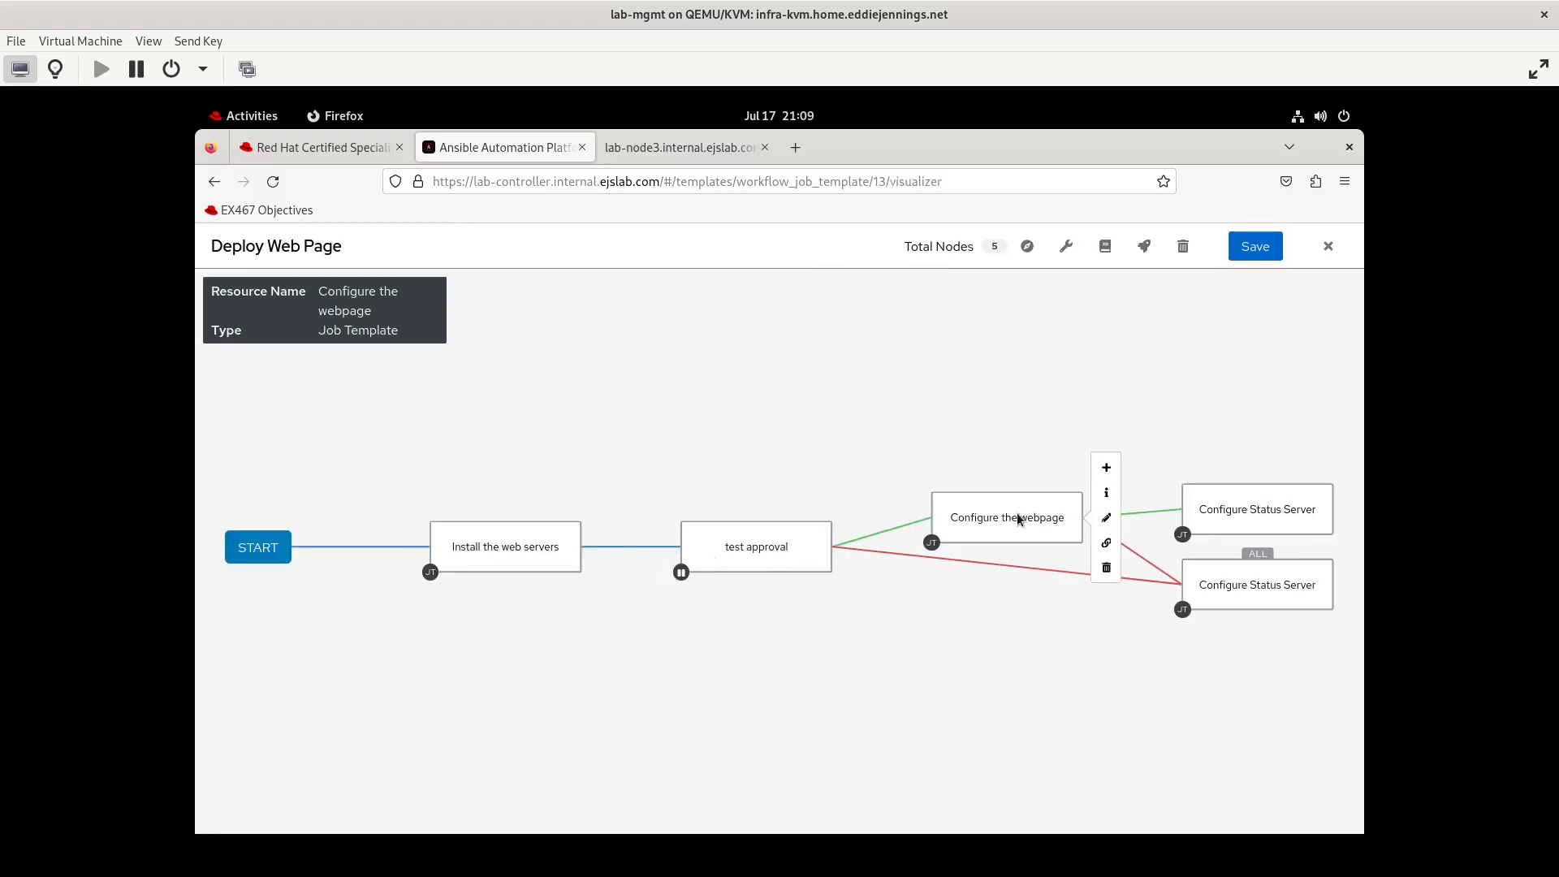
left_click(1329, 249)
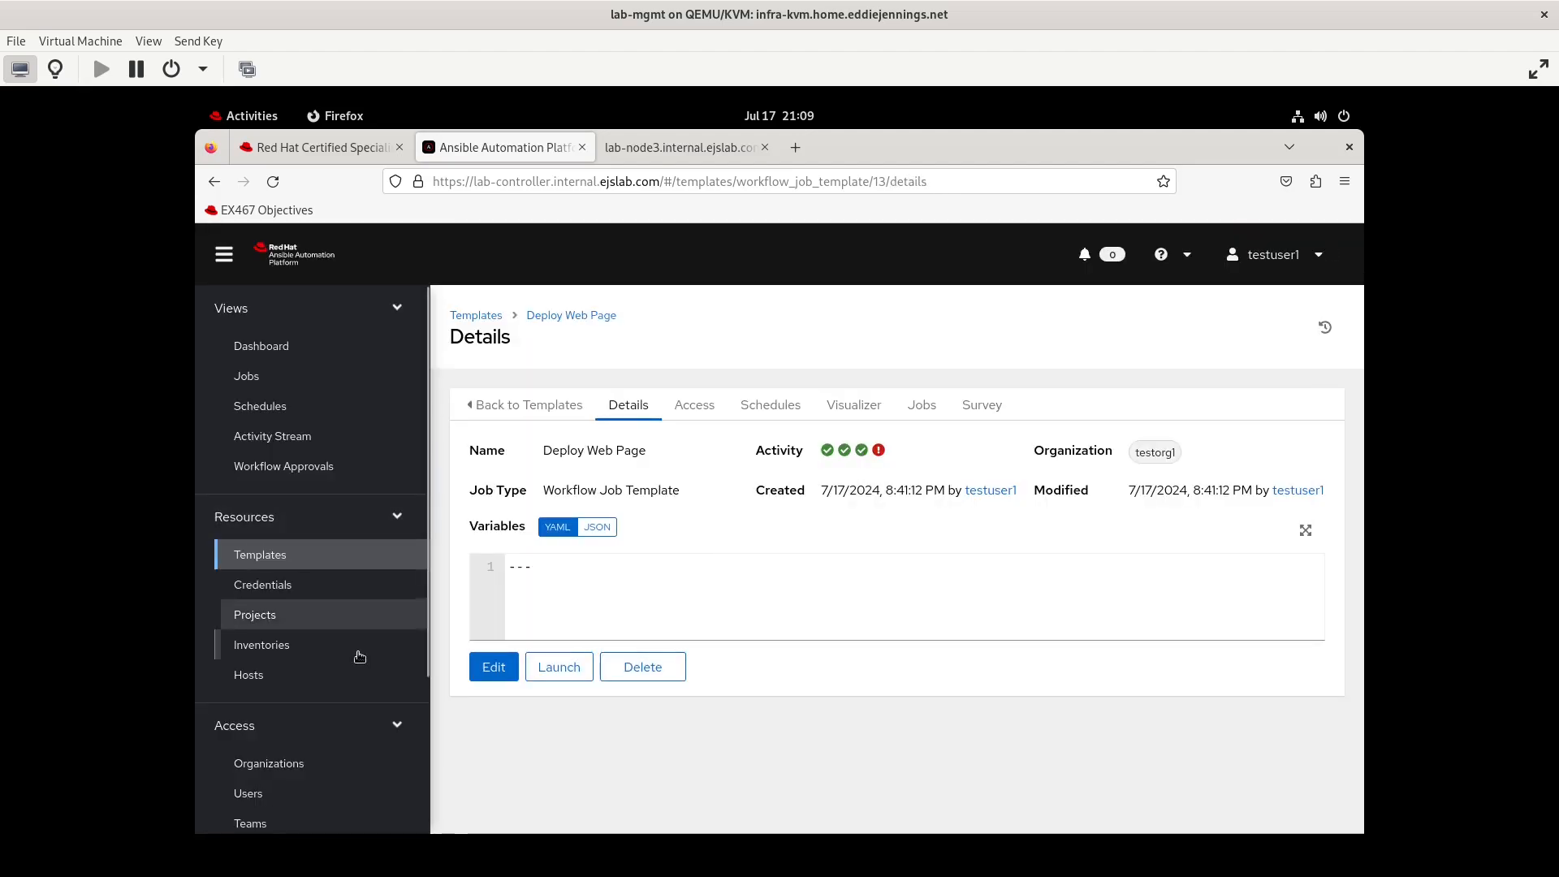
Launch the "Deploy Web Page" workflow and deny its pending "test approval" request.
left_click(564, 670)
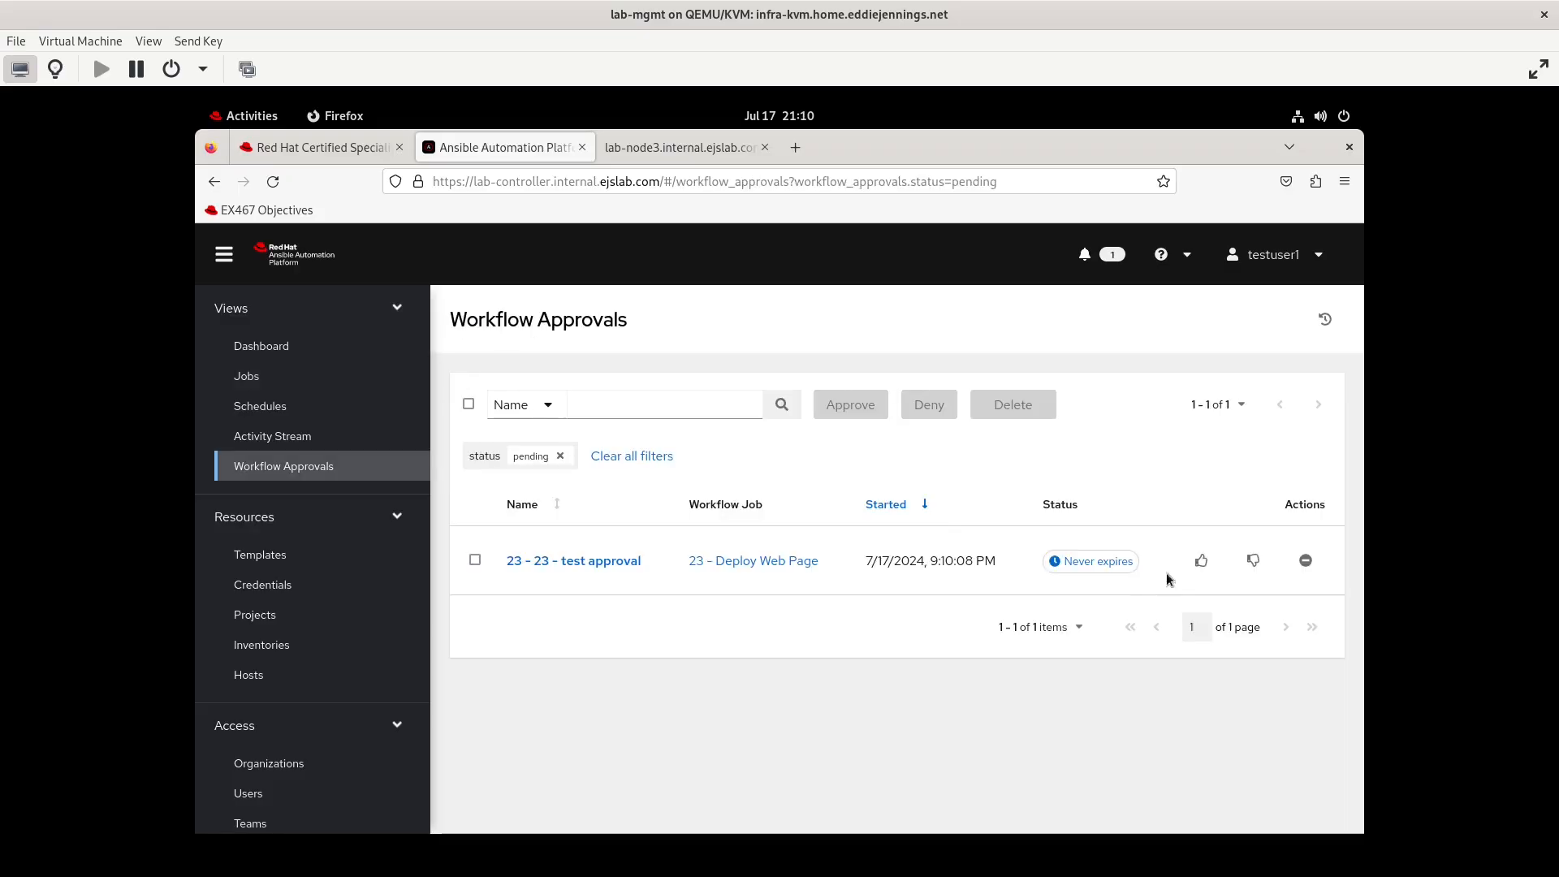
left_click(1251, 560)
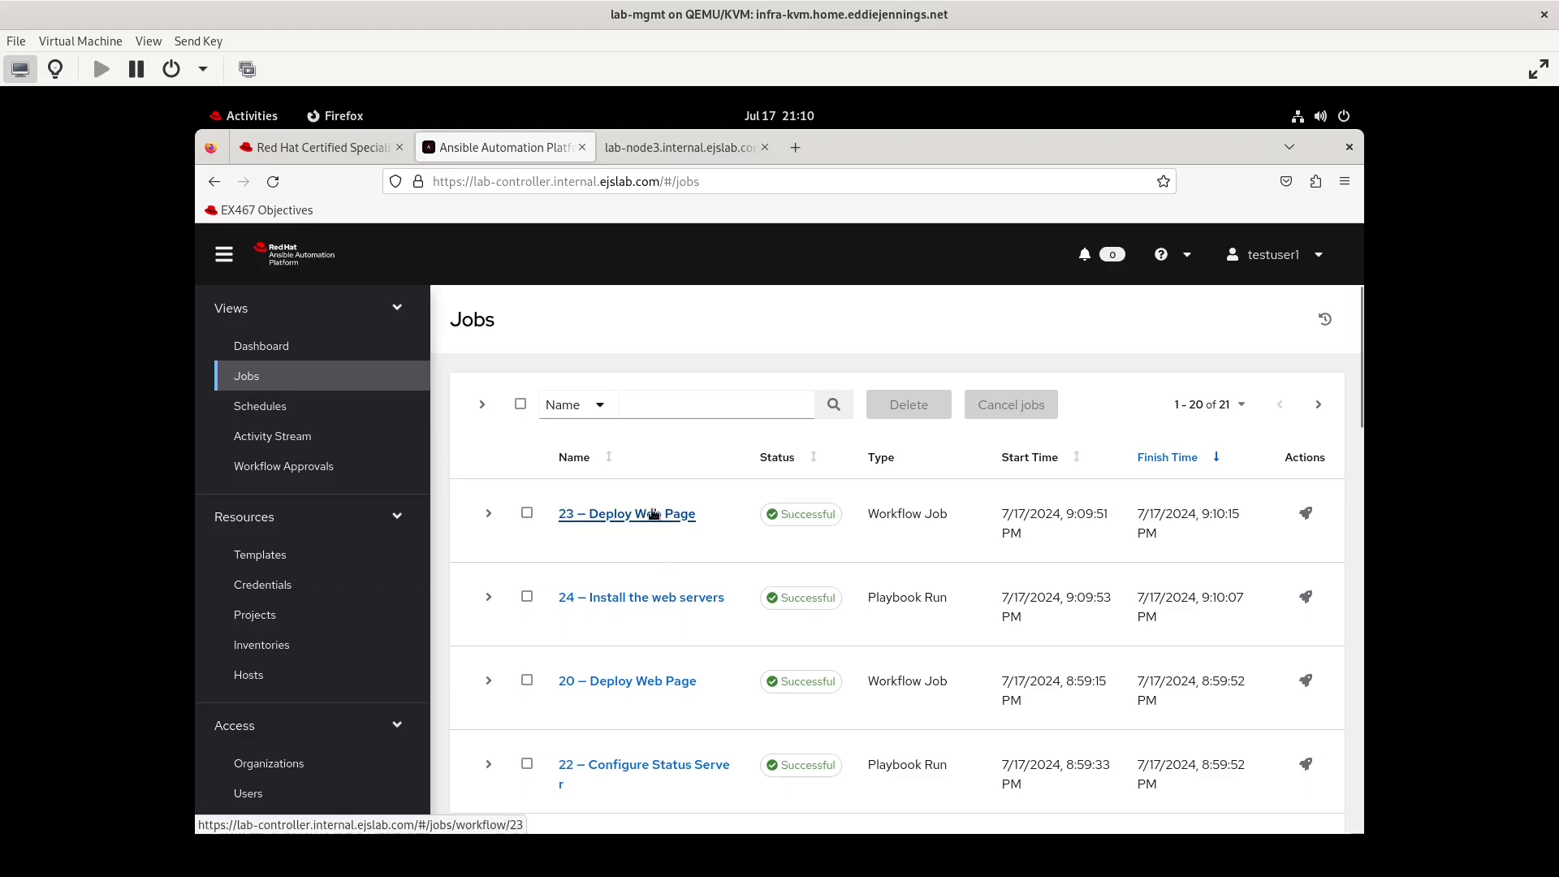
Examine the newest "Deploy Web Page" job's workflow output and the lab-node3 status page, and return to the EX467 objectives page.
left_click(610, 511)
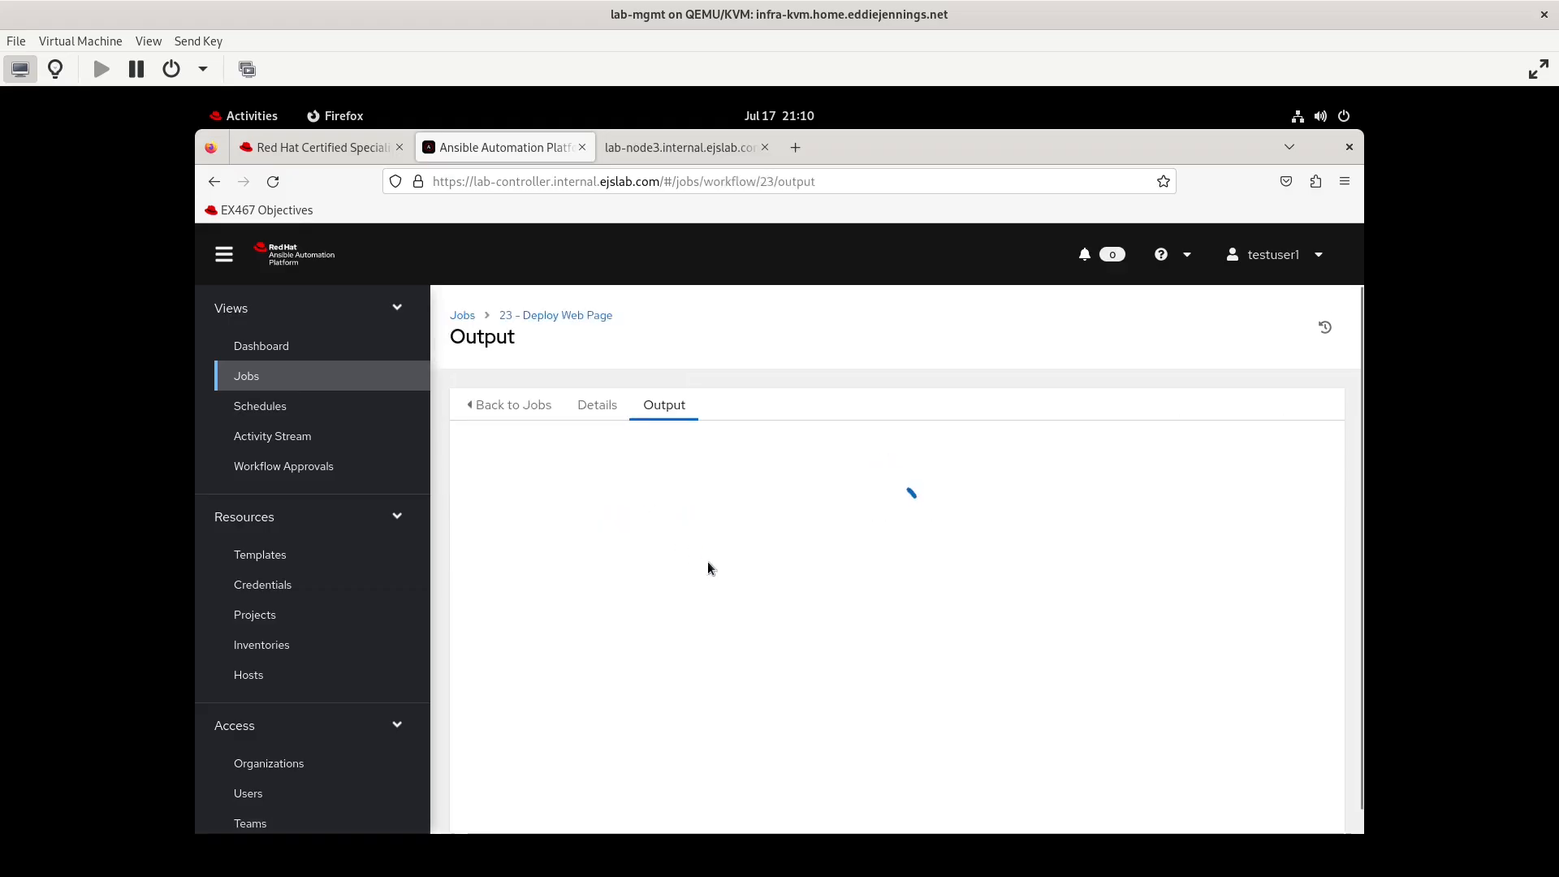
left_click(658, 147)
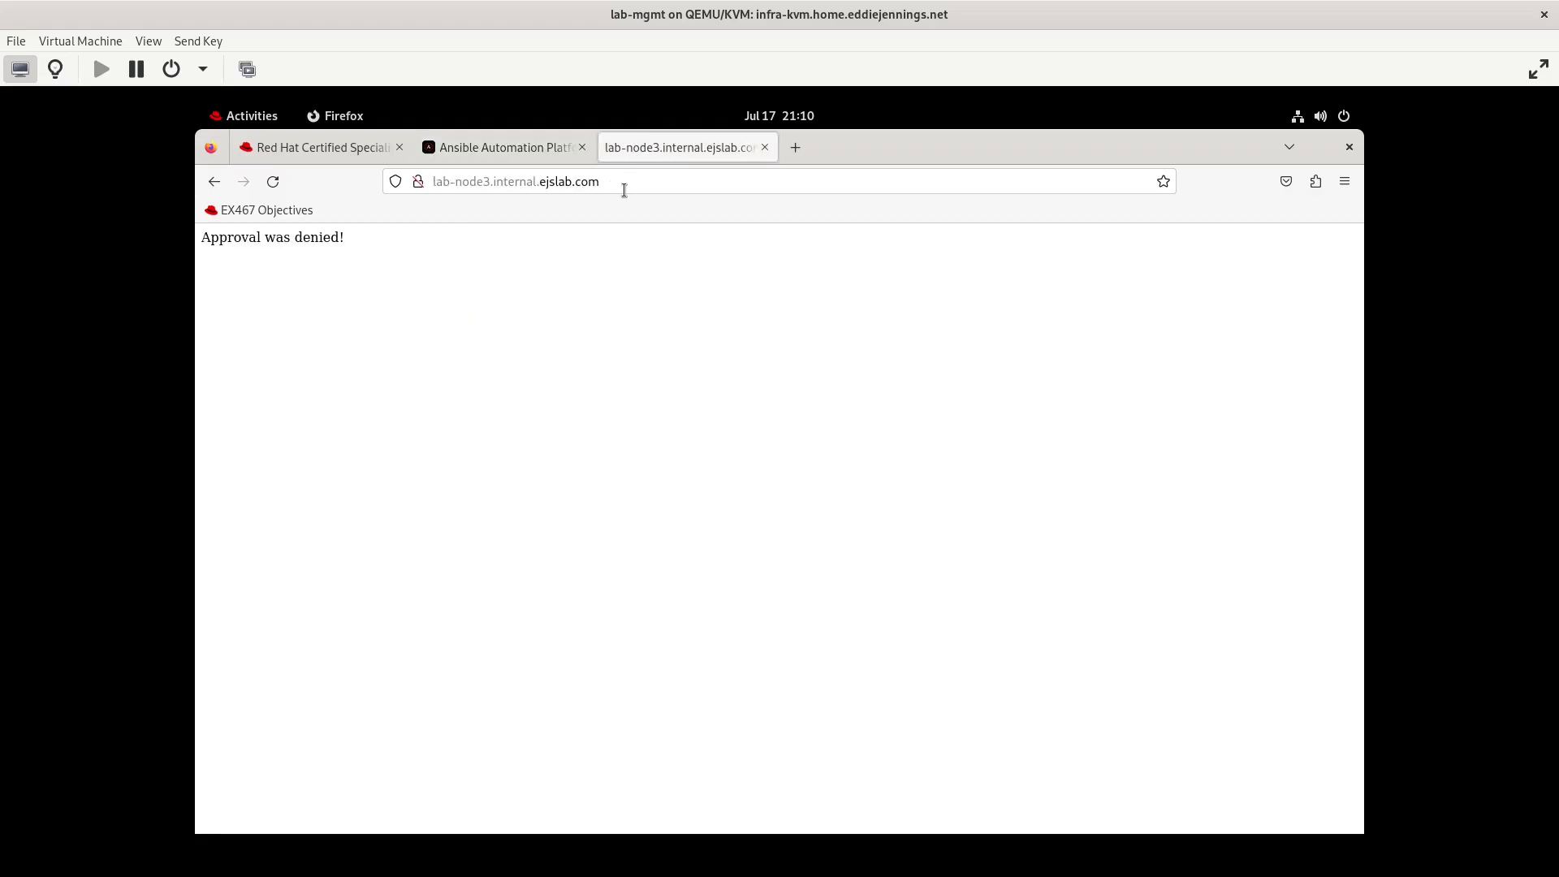
left_click(623, 190)
key("Escape")
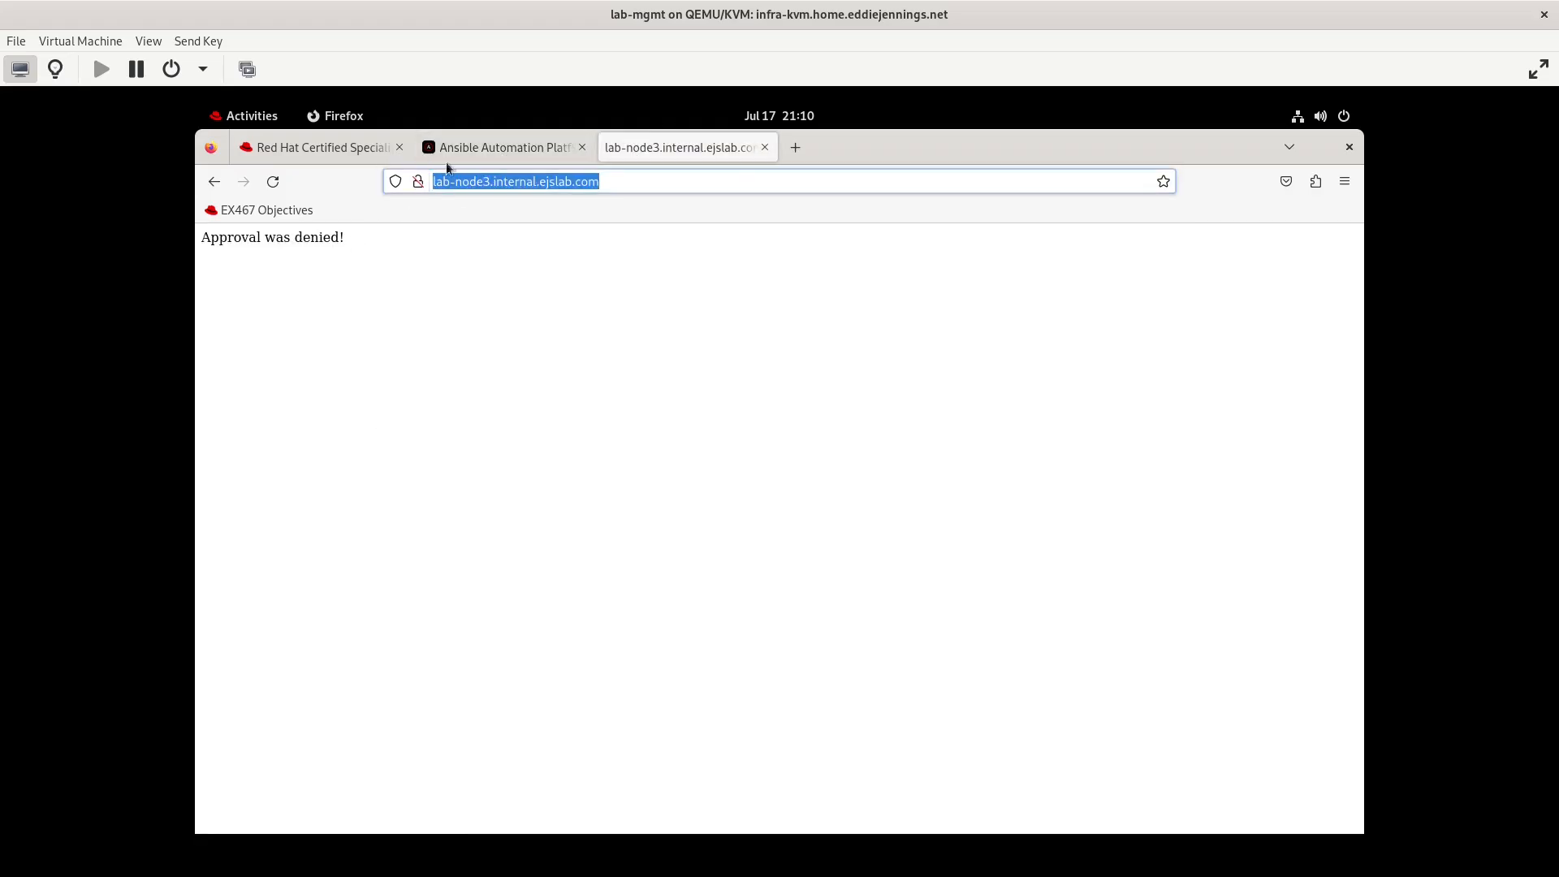
left_click(471, 150)
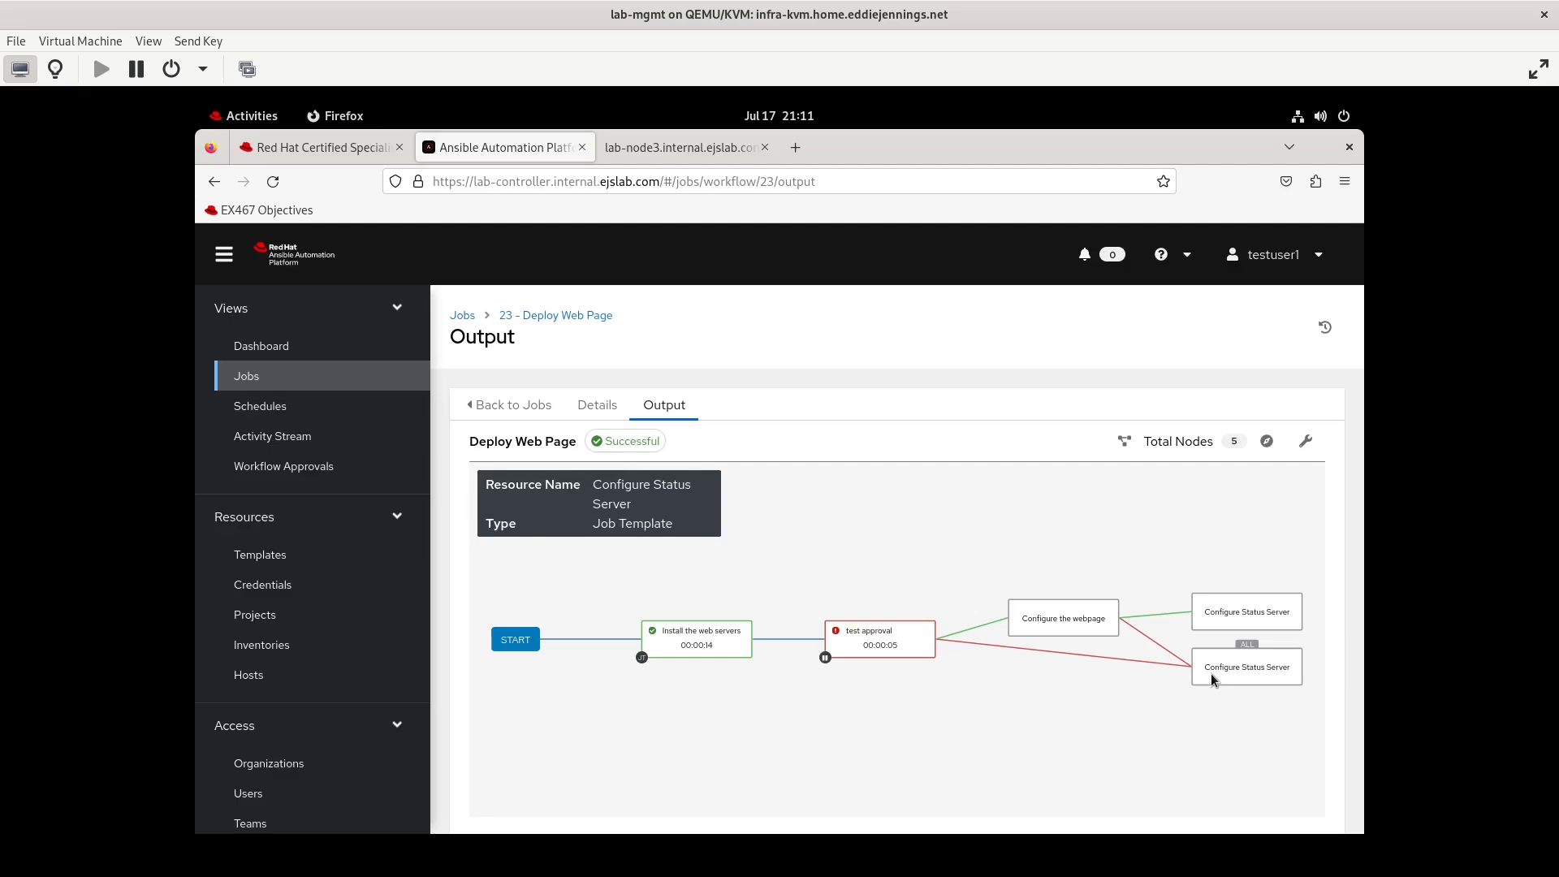
left_click(284, 151)
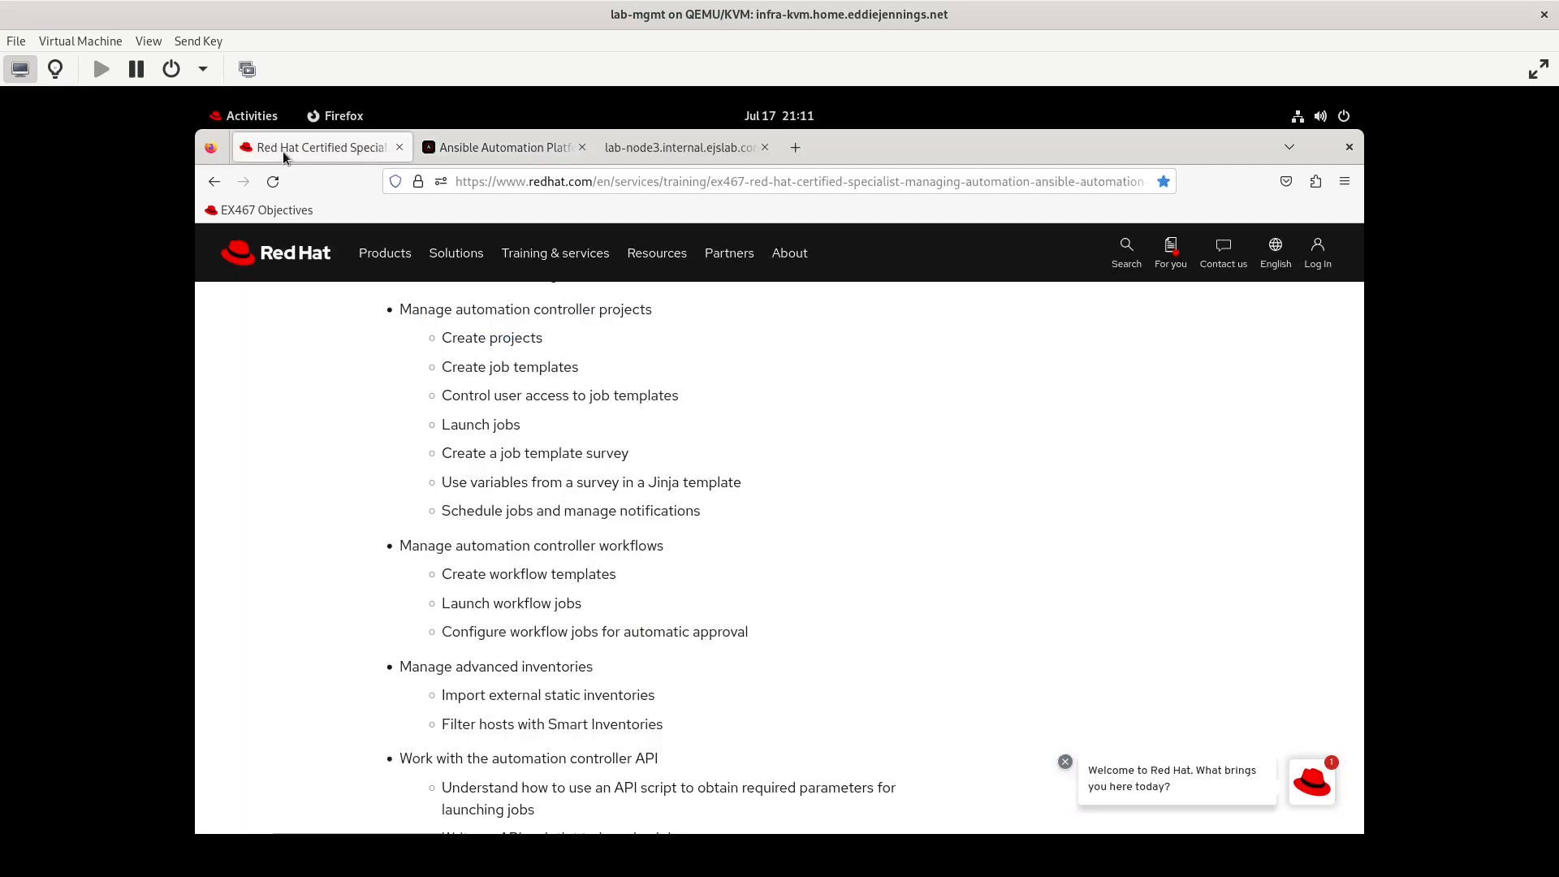